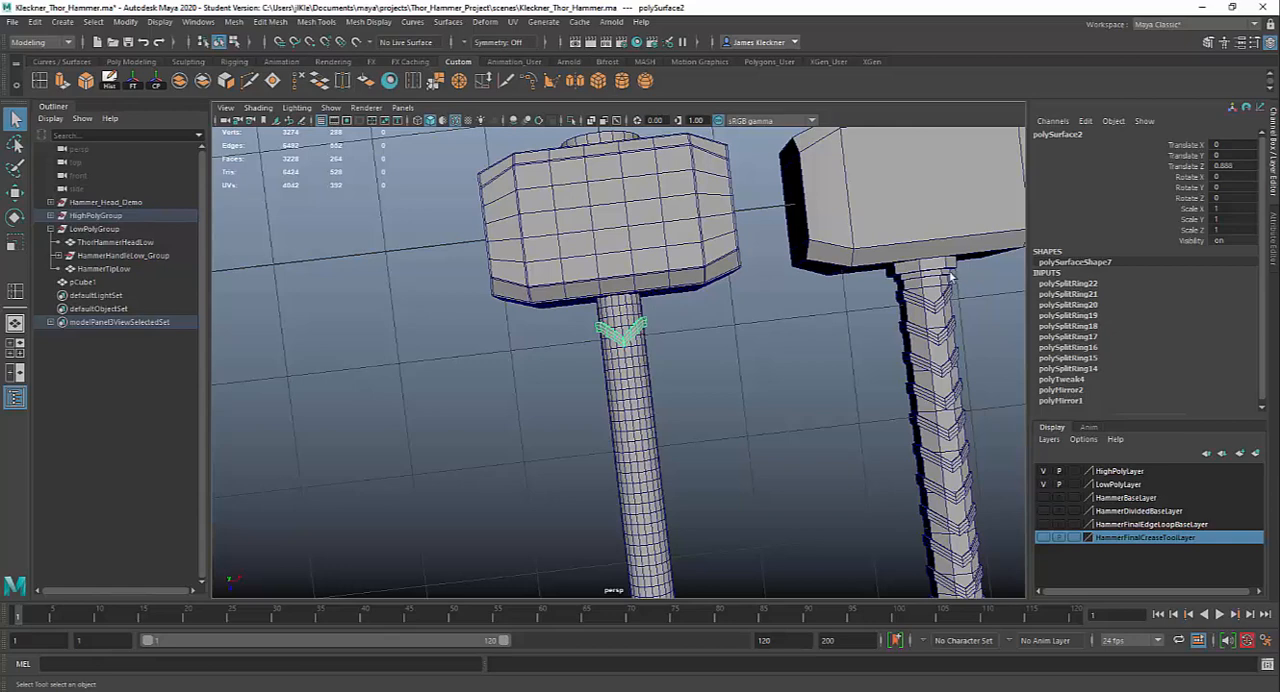
Move the V-shaped band along the handle away from the hammer head, to a Translate Z of about 1.107
alt+right_drag(638, 318, 706, 500)
alt+middle_drag(666, 372, 635, 500)
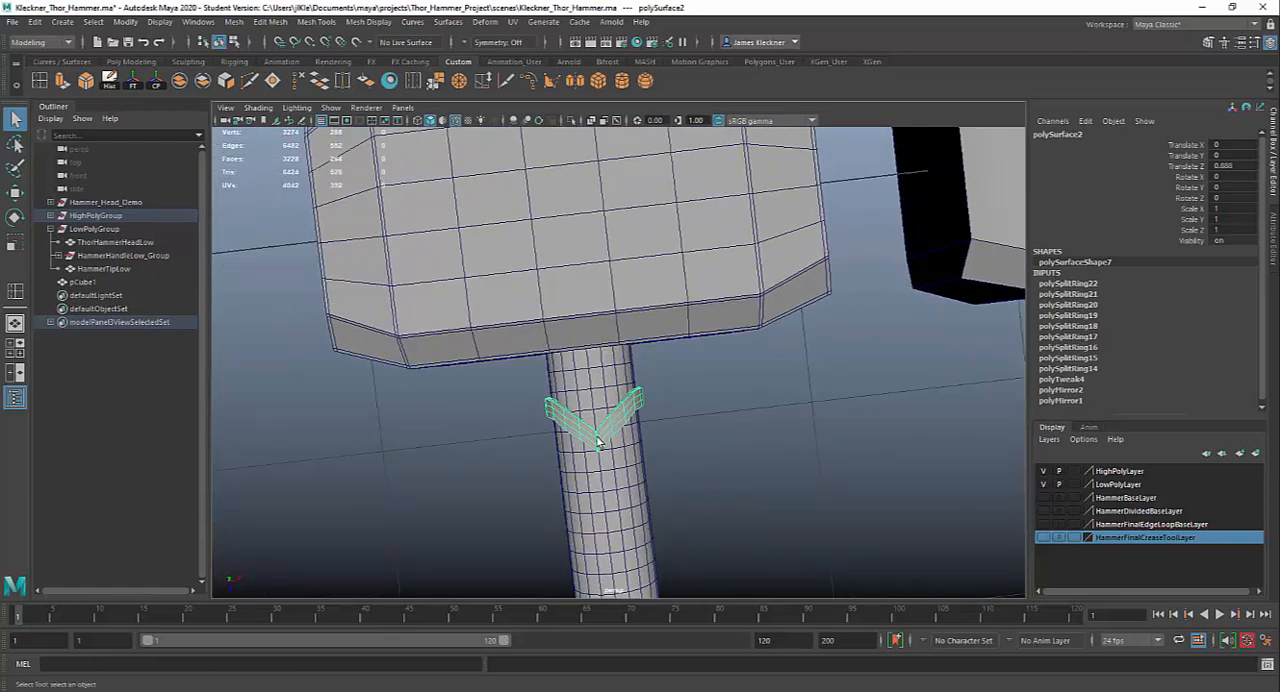
key(w)
drag(600, 465, 611, 519)
alt+drag(777, 486, 657, 371)
alt+right_drag(657, 371, 697, 449)
alt+middle_drag(677, 418, 808, 455)
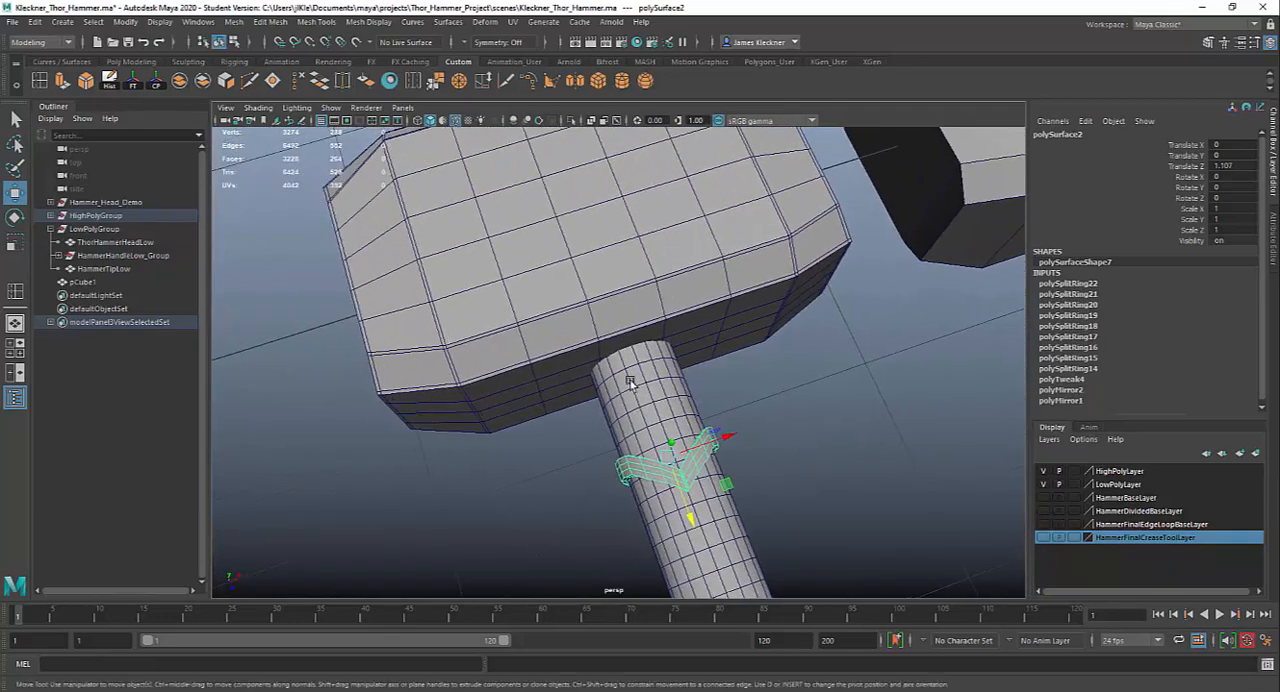
Select the three face loops of the low-poly handle closest to the hammer head
scroll(631, 383, up, 2)
right_drag(634, 340, 634, 374)
click(632, 358)
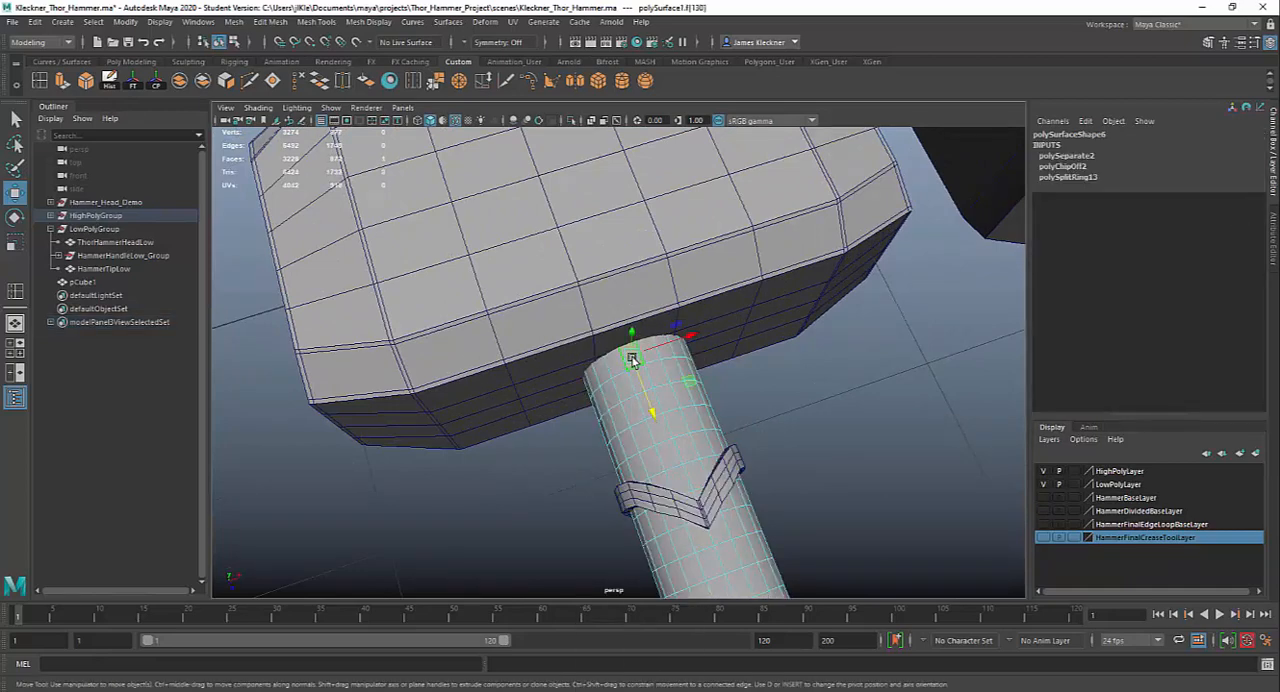
key(q)
double_click(650, 356)
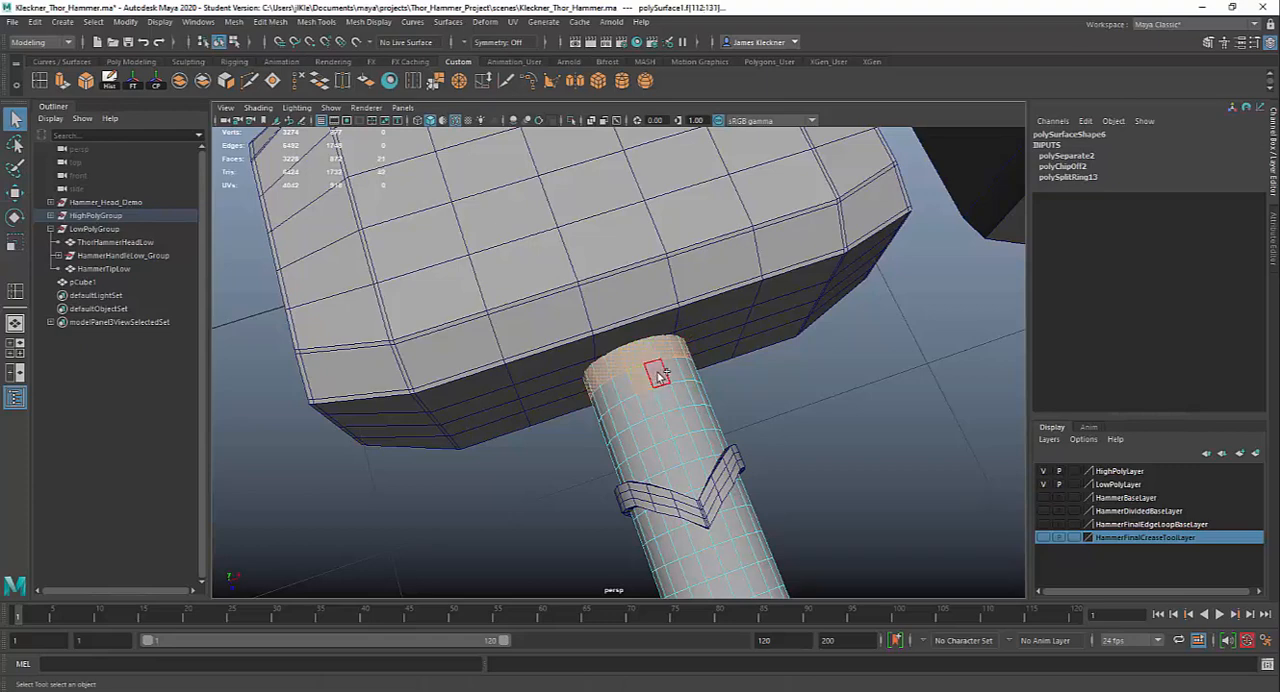
shift+double_click(655, 383)
shift+double_click(660, 402)
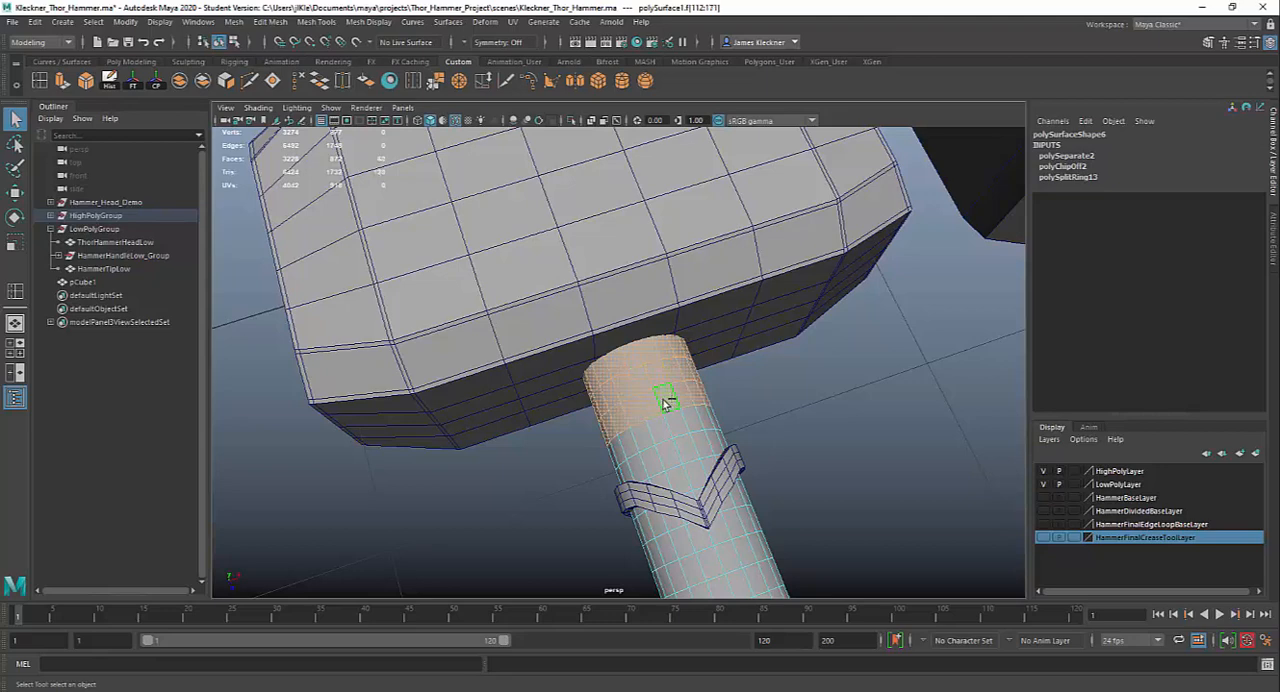
Compare the selected top section of the handle with the collar on the other hammer's handle
alt+right_drag(813, 448, 714, 374)
alt+middle_drag(714, 374, 634, 411)
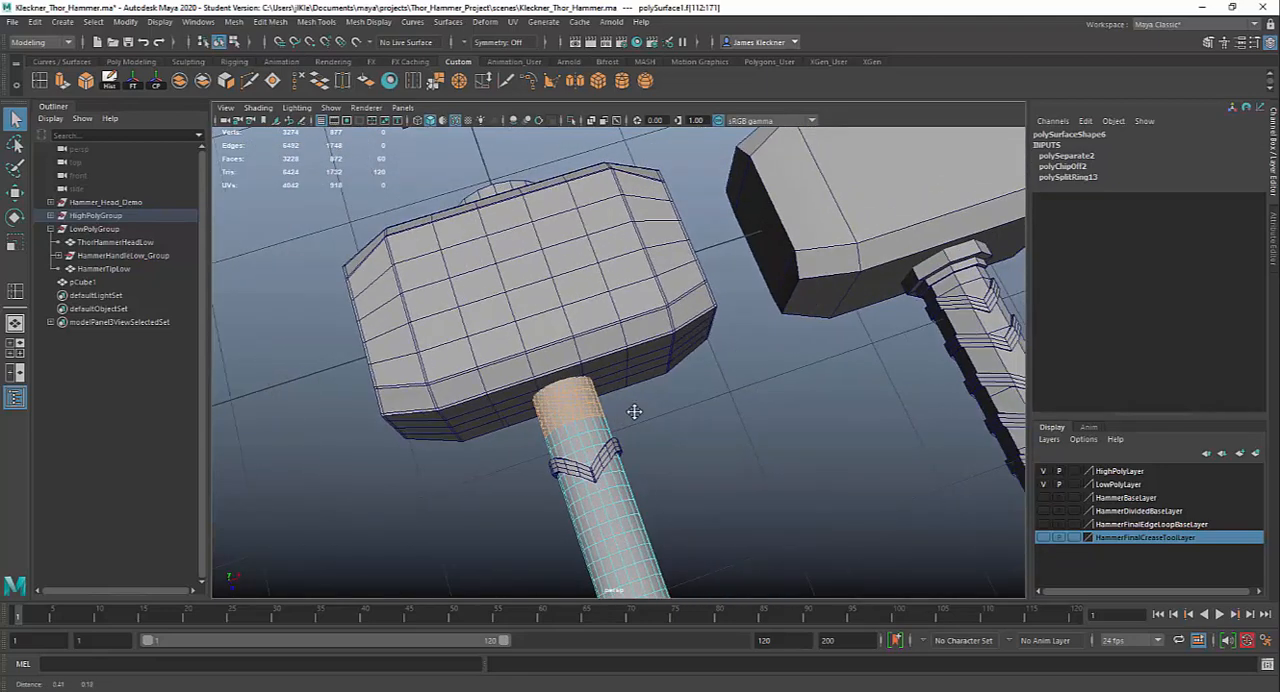
alt+drag(848, 376, 957, 358)
alt+middle_drag(735, 235, 699, 297)
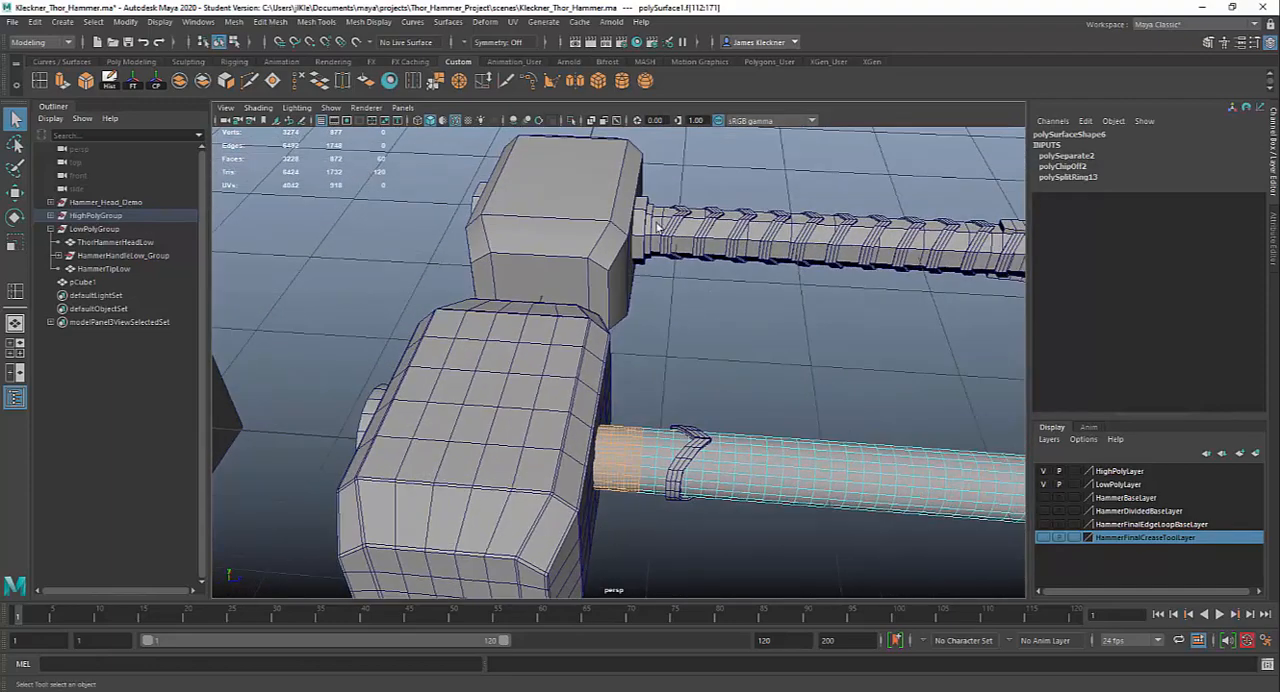
alt+drag(718, 383, 749, 443)
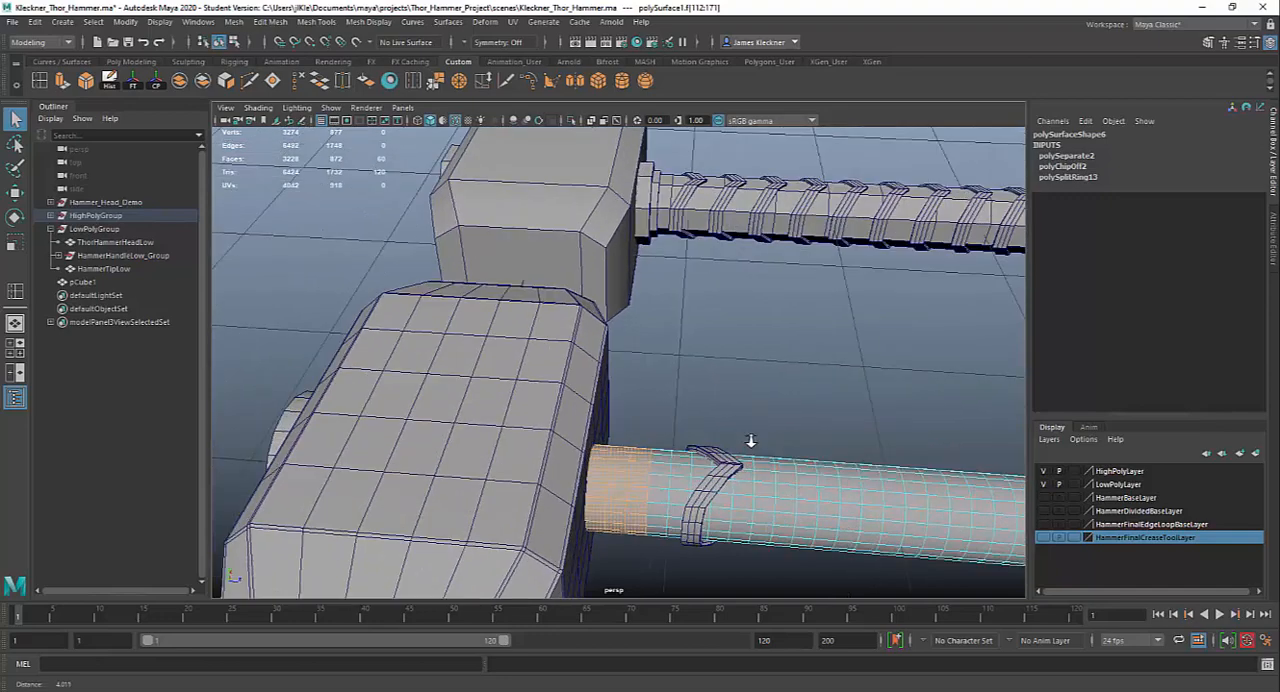
alt+drag(757, 397, 587, 404)
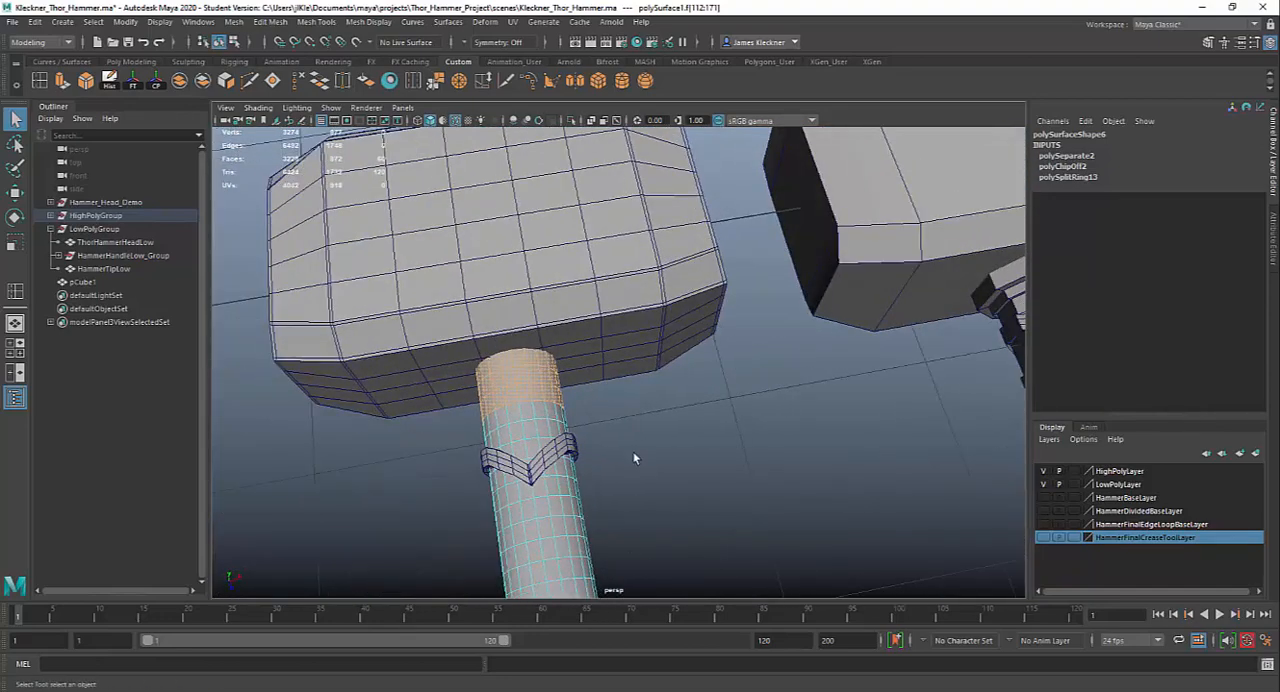
alt+drag(633, 458, 633, 360)
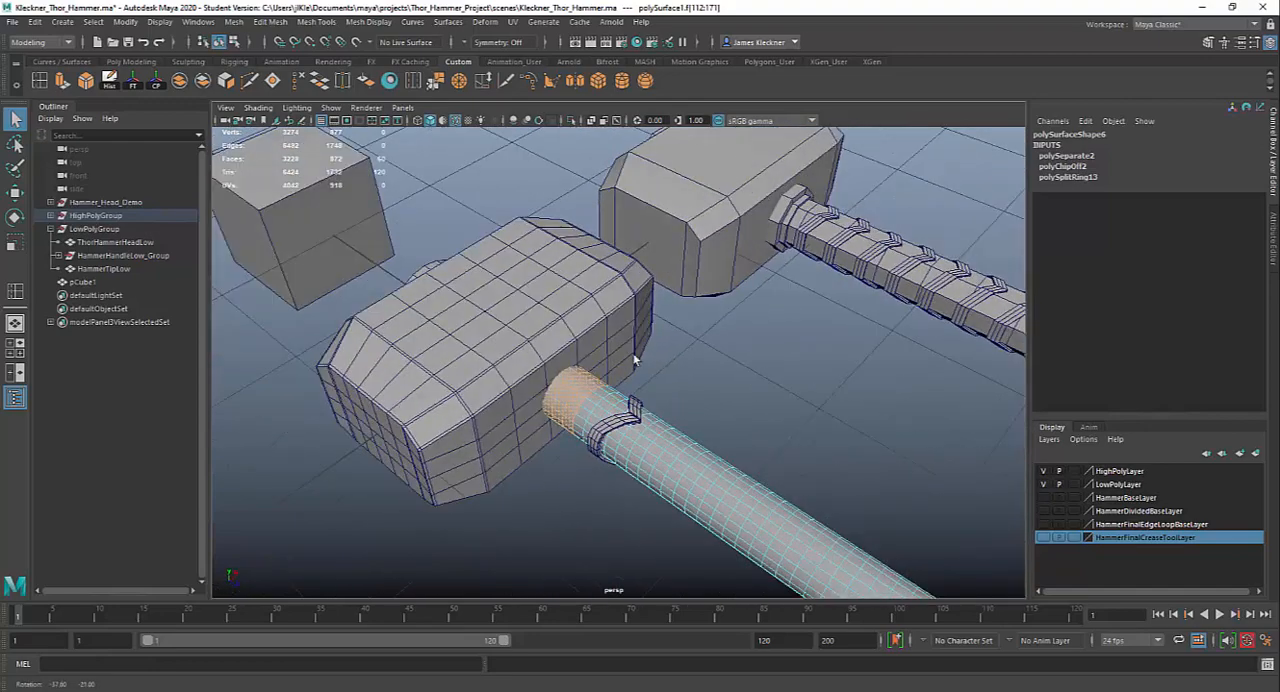
scroll(666, 420, up, 2)
scroll(651, 434, up, 2)
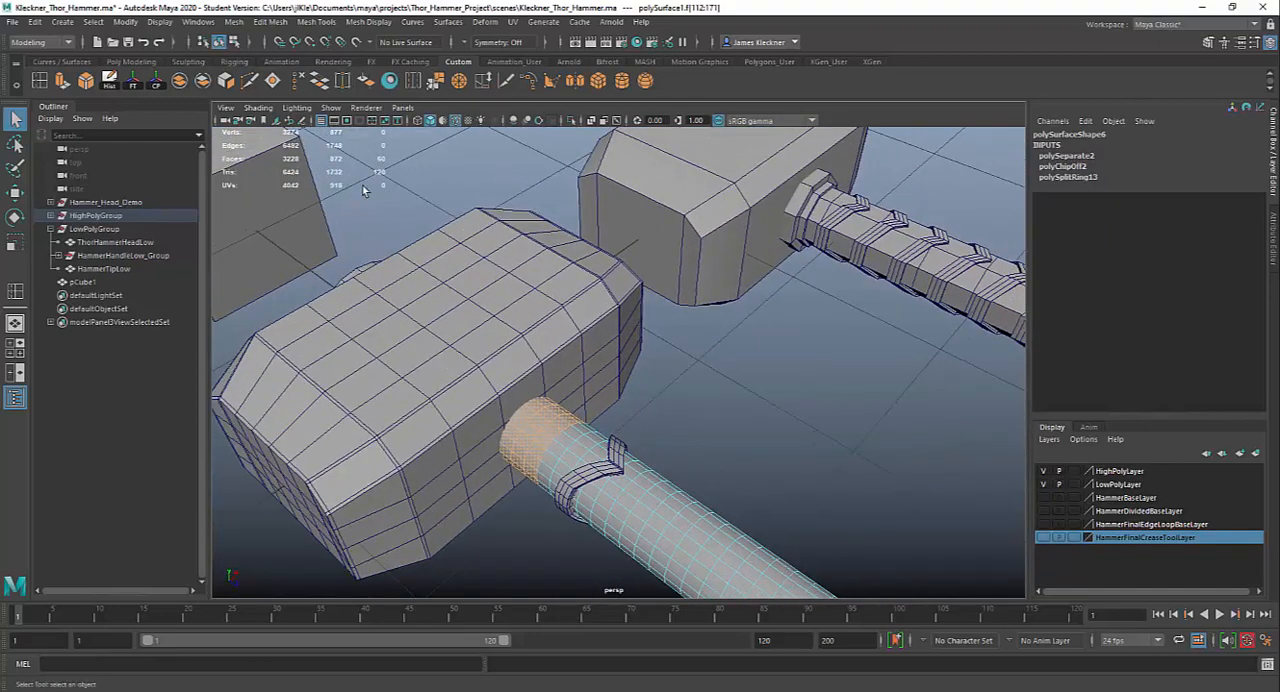
Extrude the three selected face loops outward by about 0.028 to form the first collar ring
key(ctrl+e)
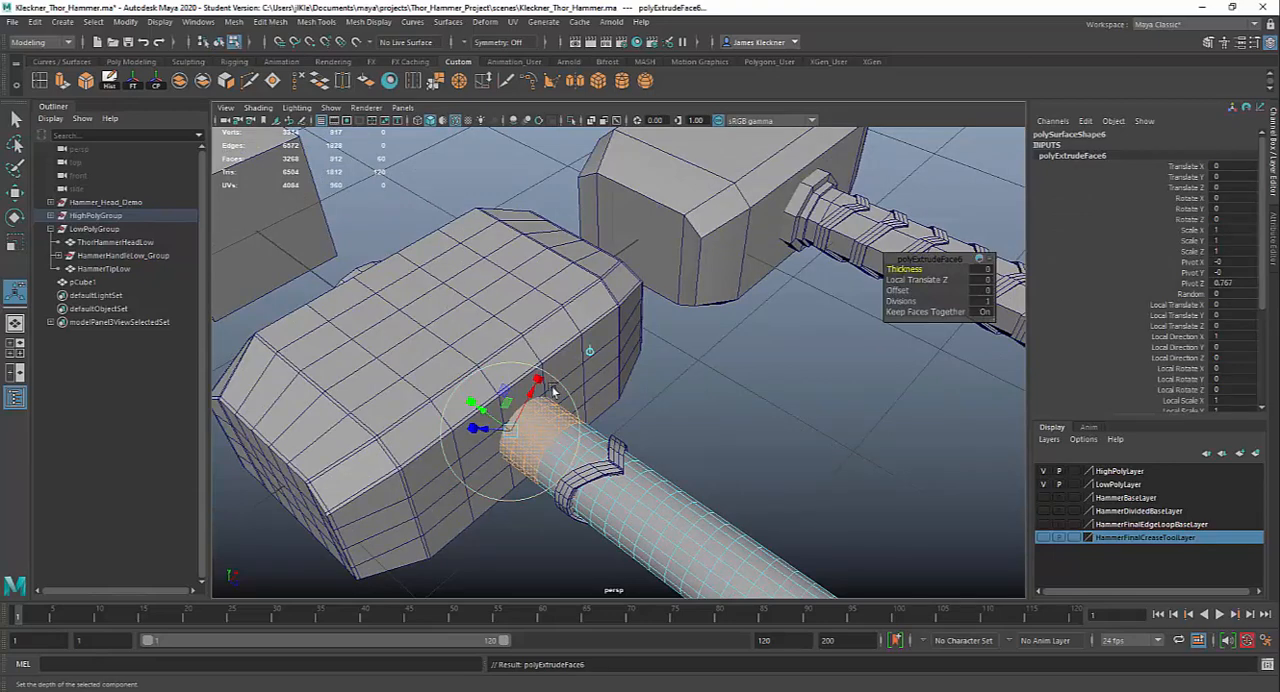
alt+drag(548, 395, 454, 342)
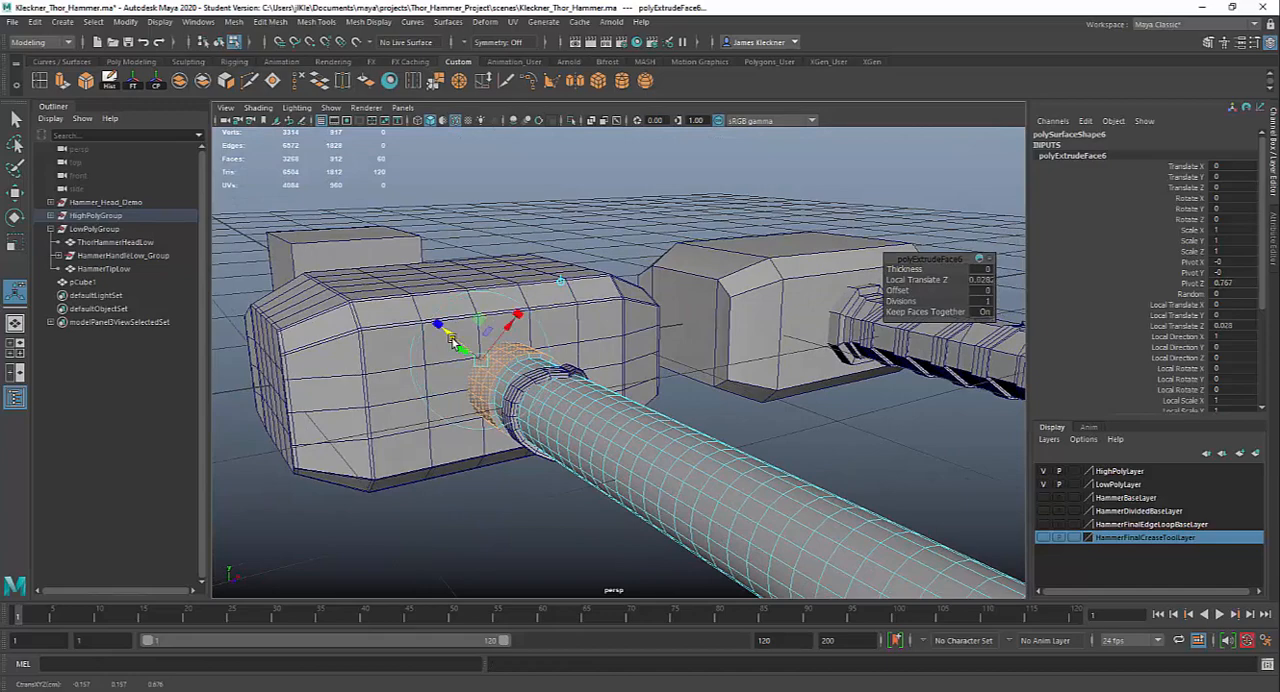
alt+right_drag(457, 346, 627, 460)
alt+middle_drag(522, 394, 691, 406)
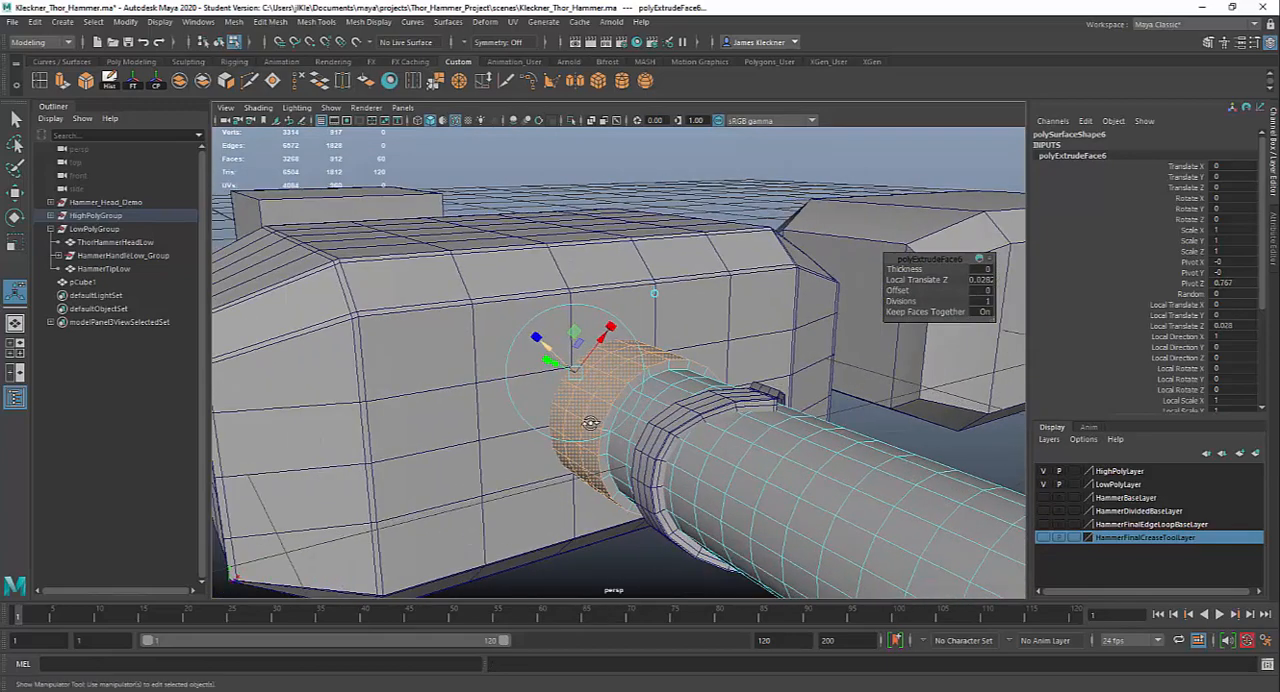
alt+drag(586, 420, 482, 438)
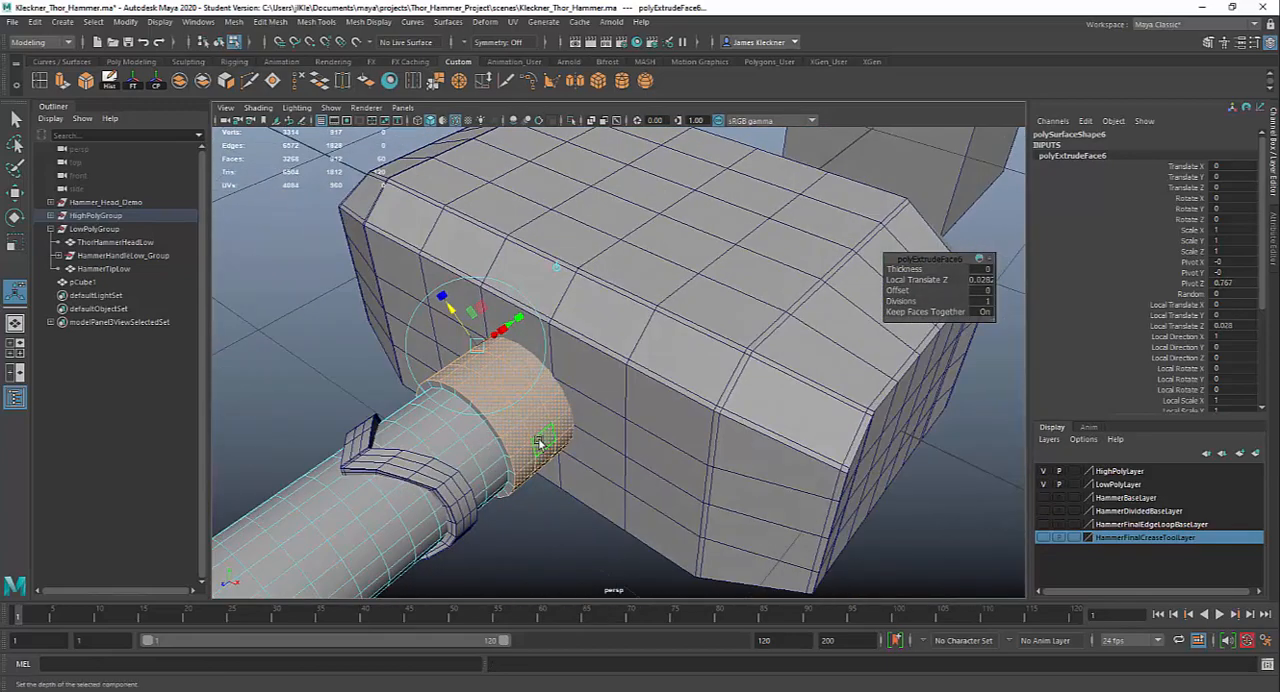
Extrude the collar's two face loops nearest the hammer head outward by about 0.037 to form a larger ring
key(q)
click(516, 388)
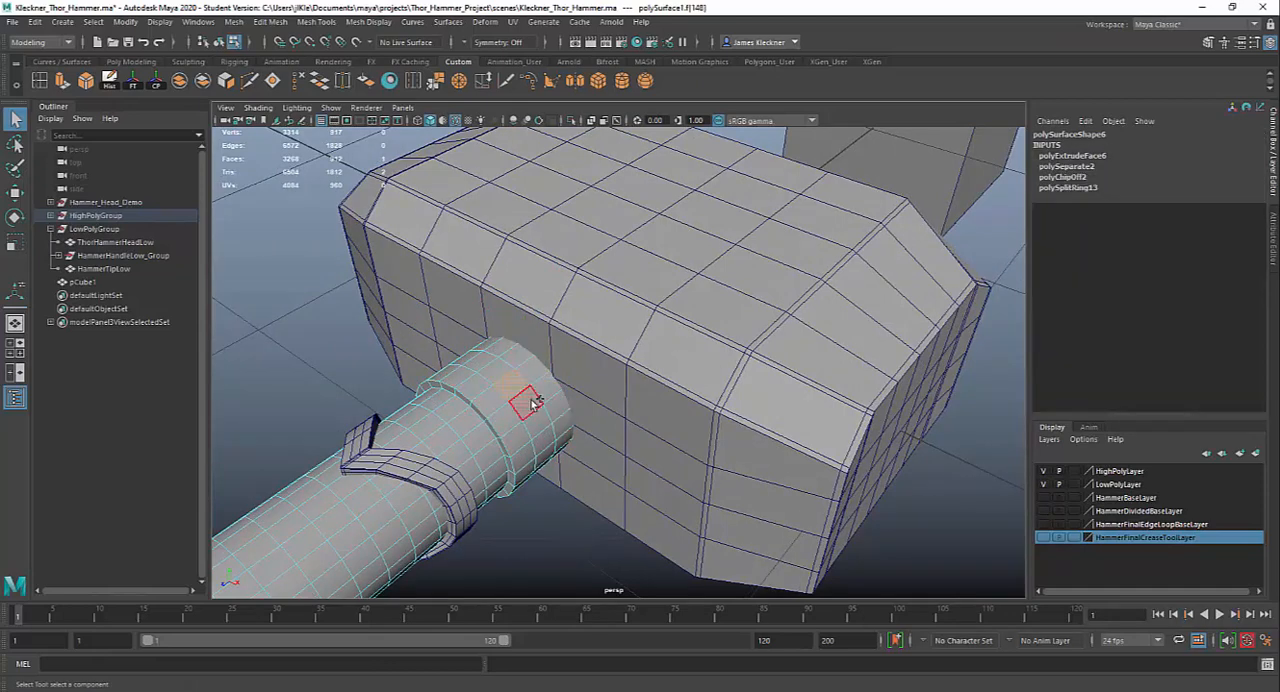
shift+double_click(532, 372)
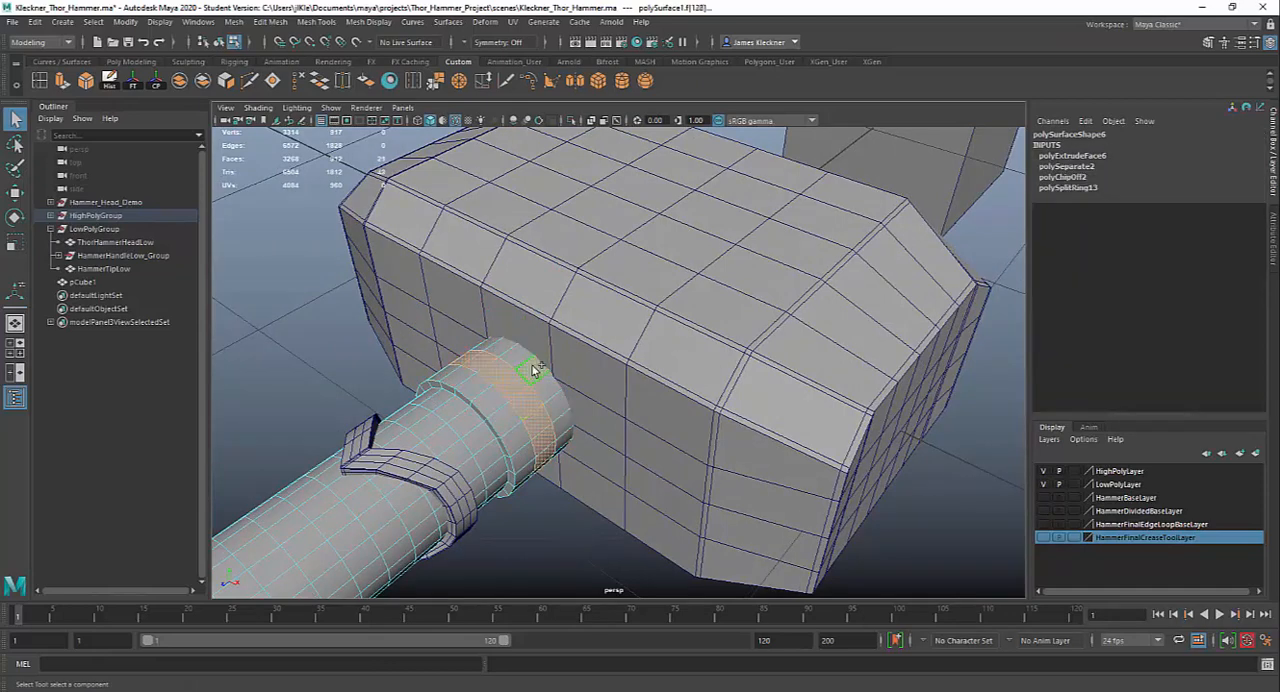
shift+double_click(545, 390)
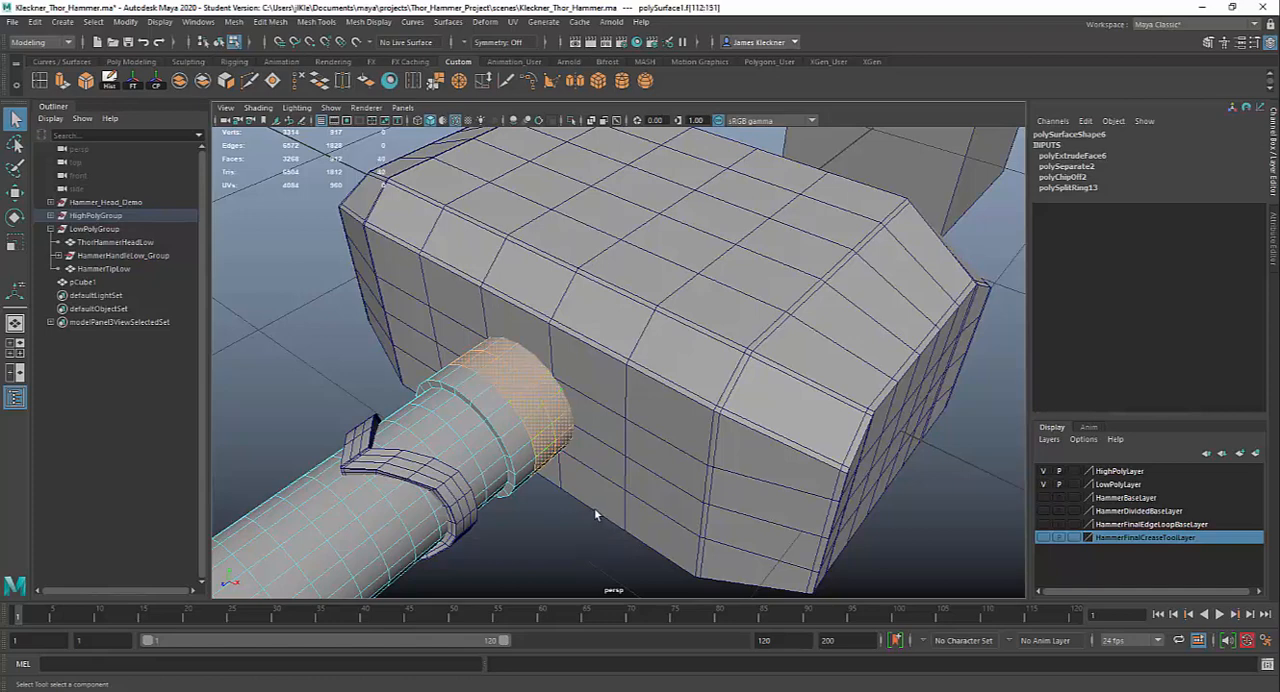
alt+drag(594, 512, 603, 415)
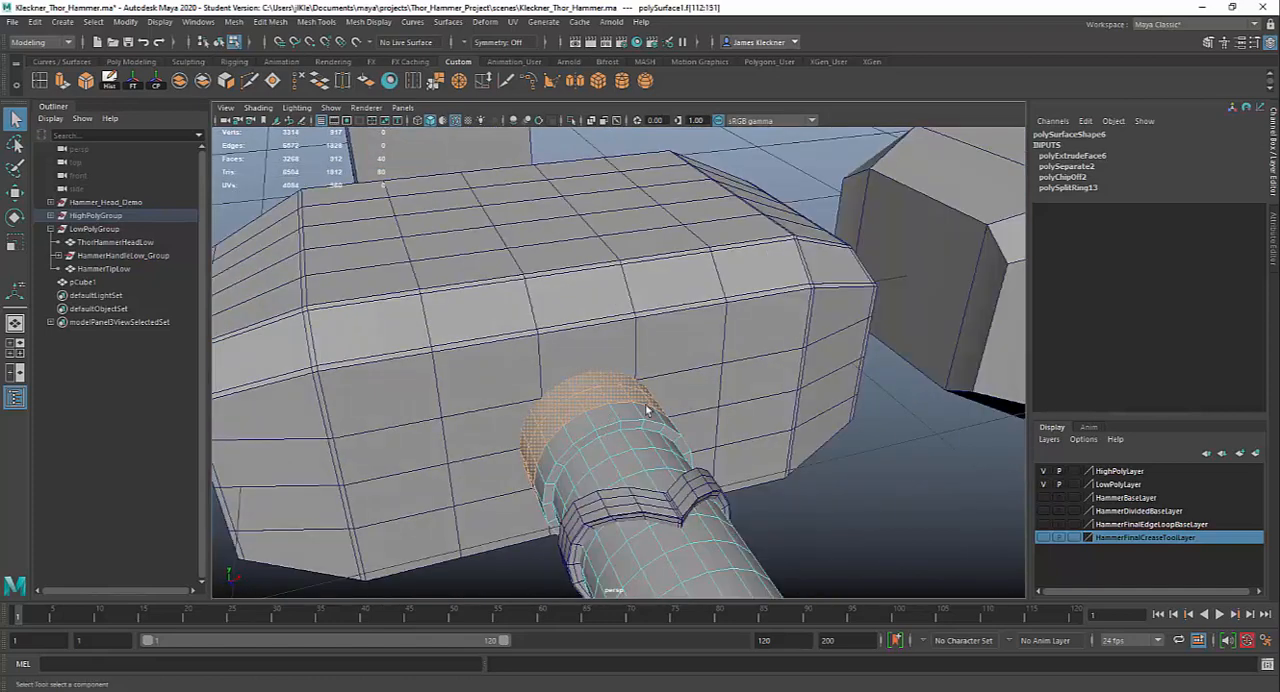
key(ctrl+e)
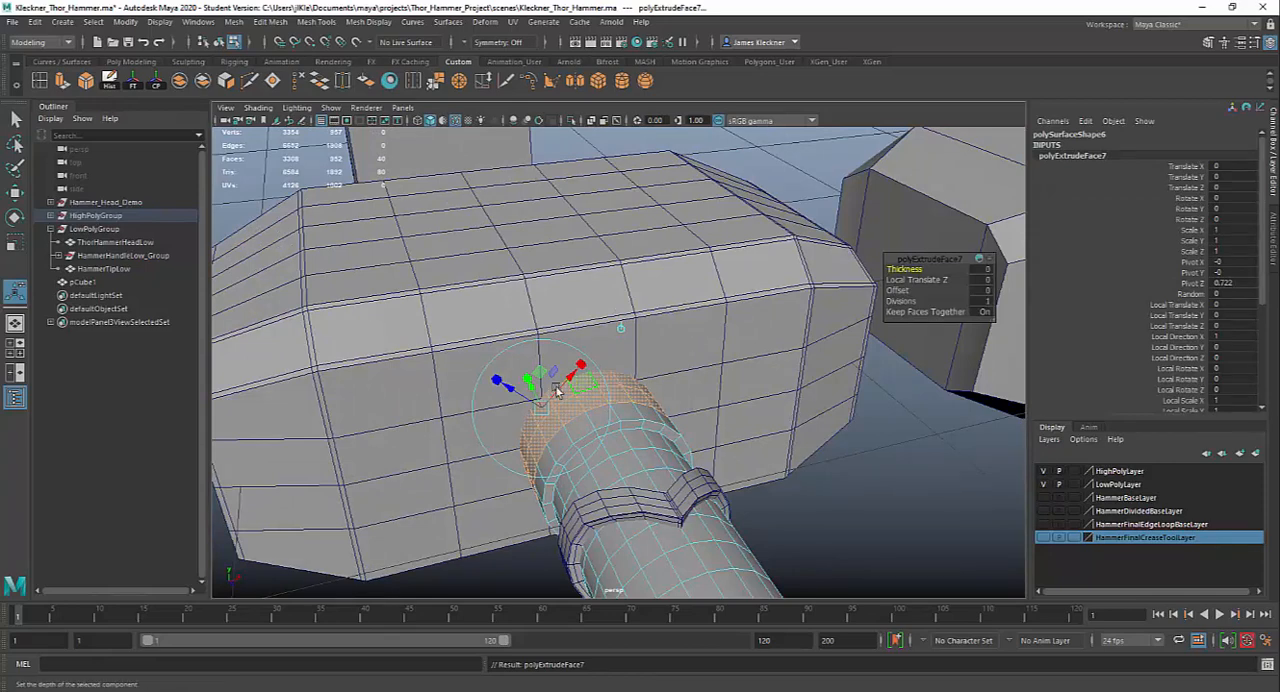
drag(508, 390, 500, 386)
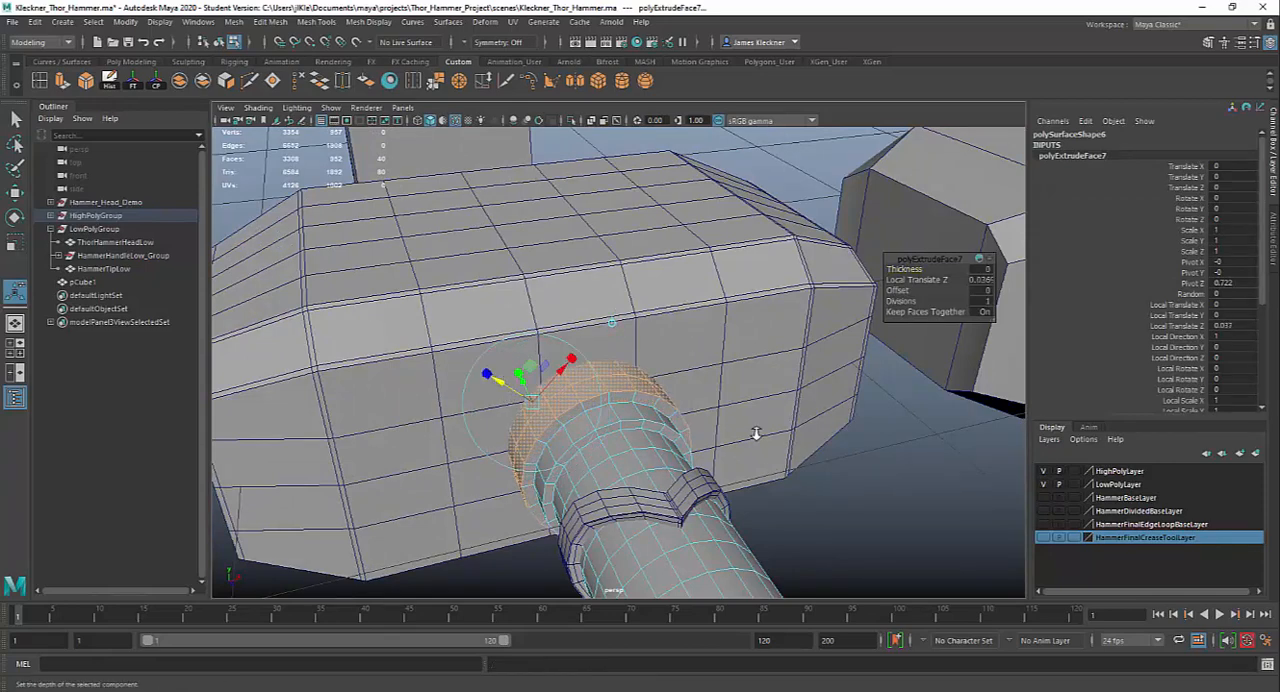
Compare the stepped collar with the hammer reference photo in Photoshop, and return to Maya
alt+drag(751, 434, 866, 318)
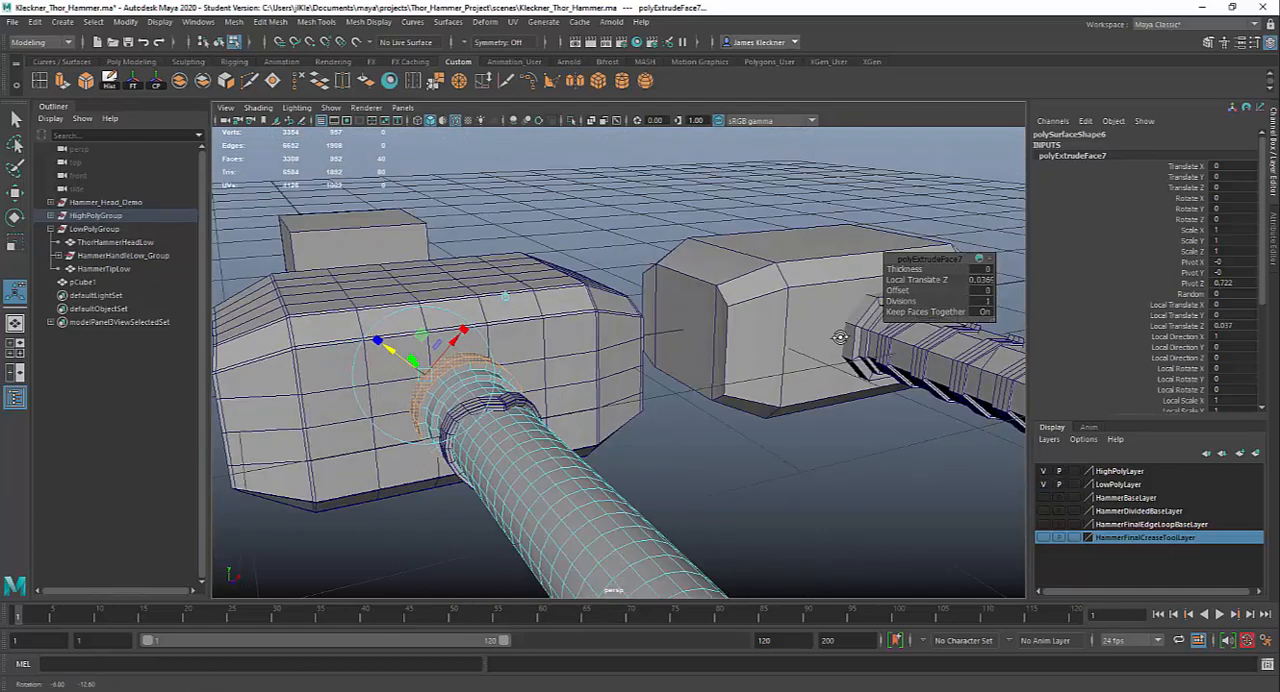
alt+drag(760, 397, 662, 351)
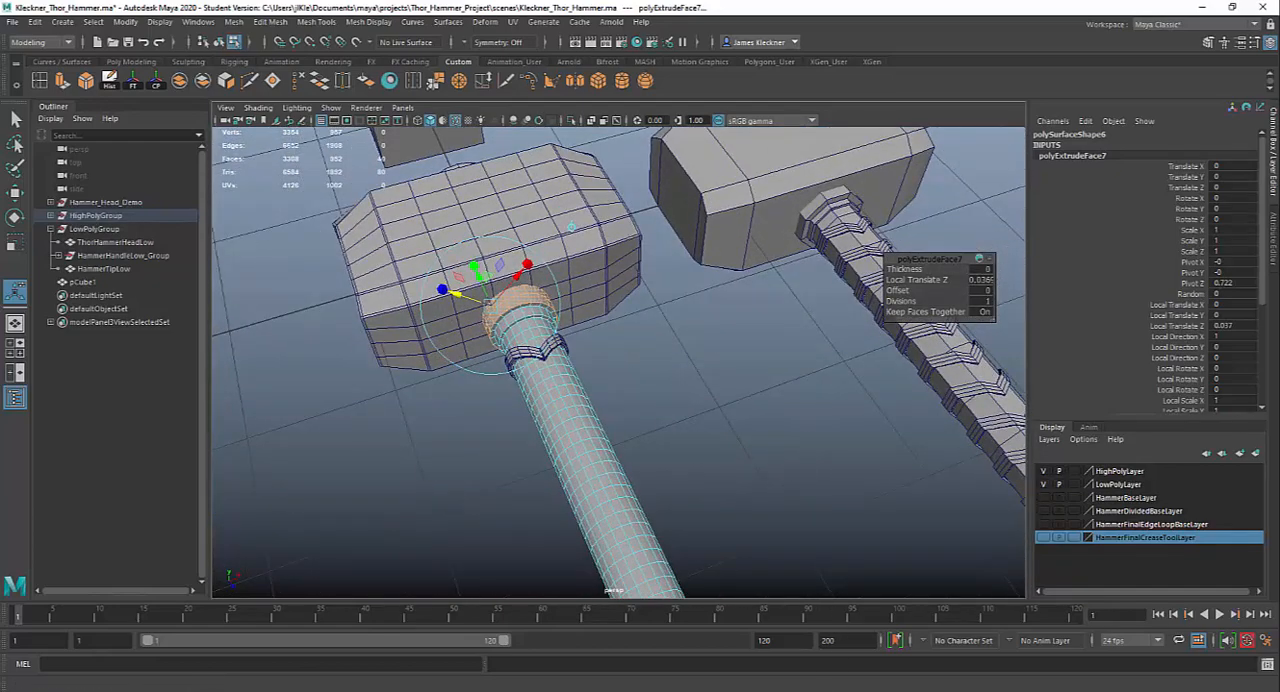
key(alt+Tab)
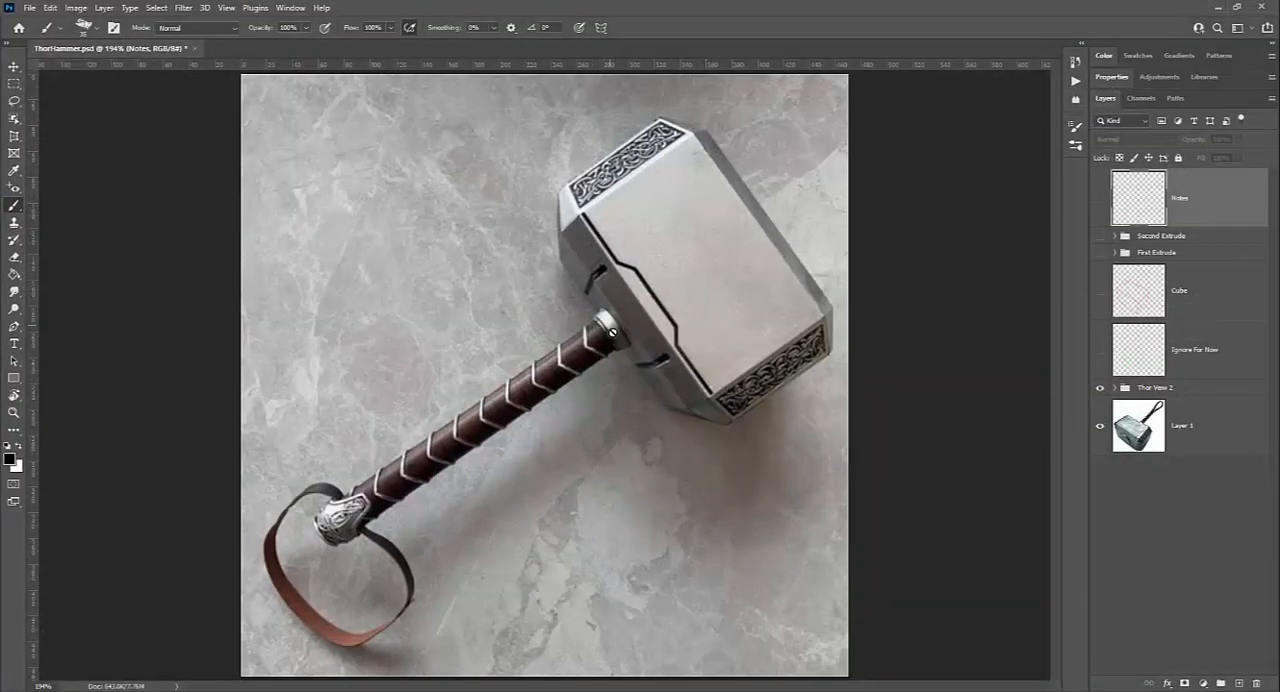
click(1218, 9)
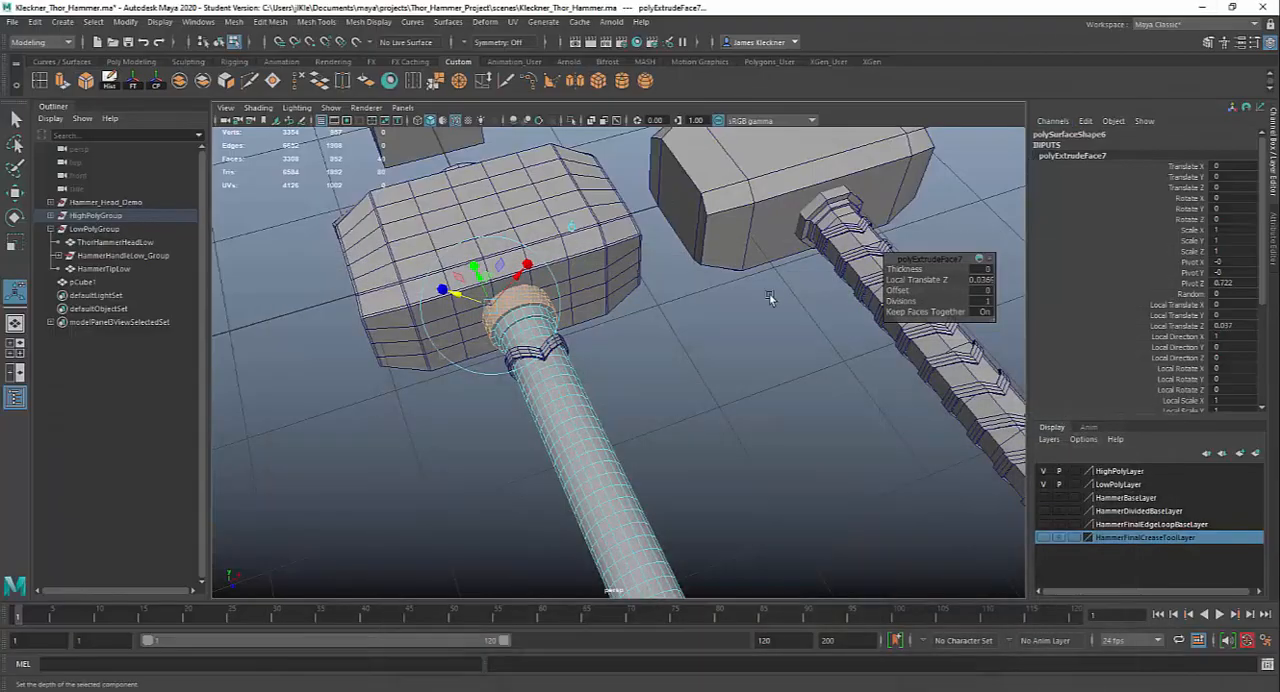
alt+right_drag(600, 321, 671, 431)
alt+middle_drag(671, 431, 792, 583)
alt+drag(791, 583, 508, 372)
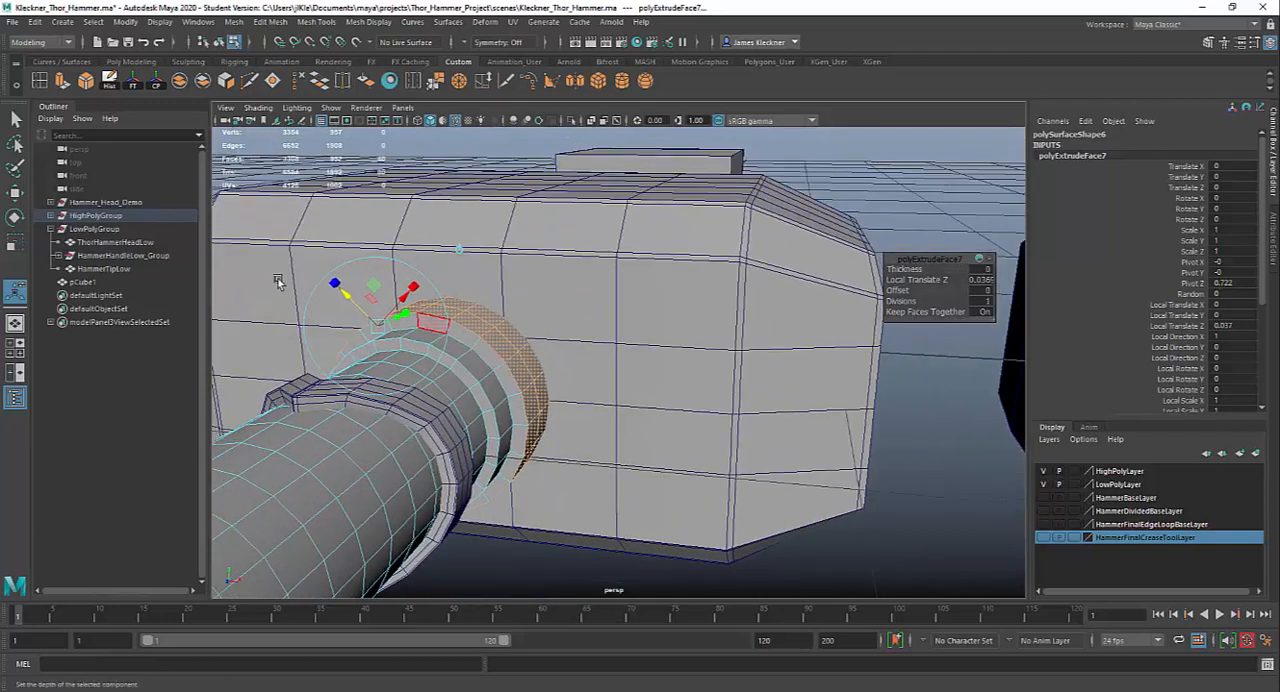
Preview the handle in smooth mesh mode, and switch it back to the unsmoothed display
click(15, 118)
right_drag(450, 328, 476, 304)
key(3)
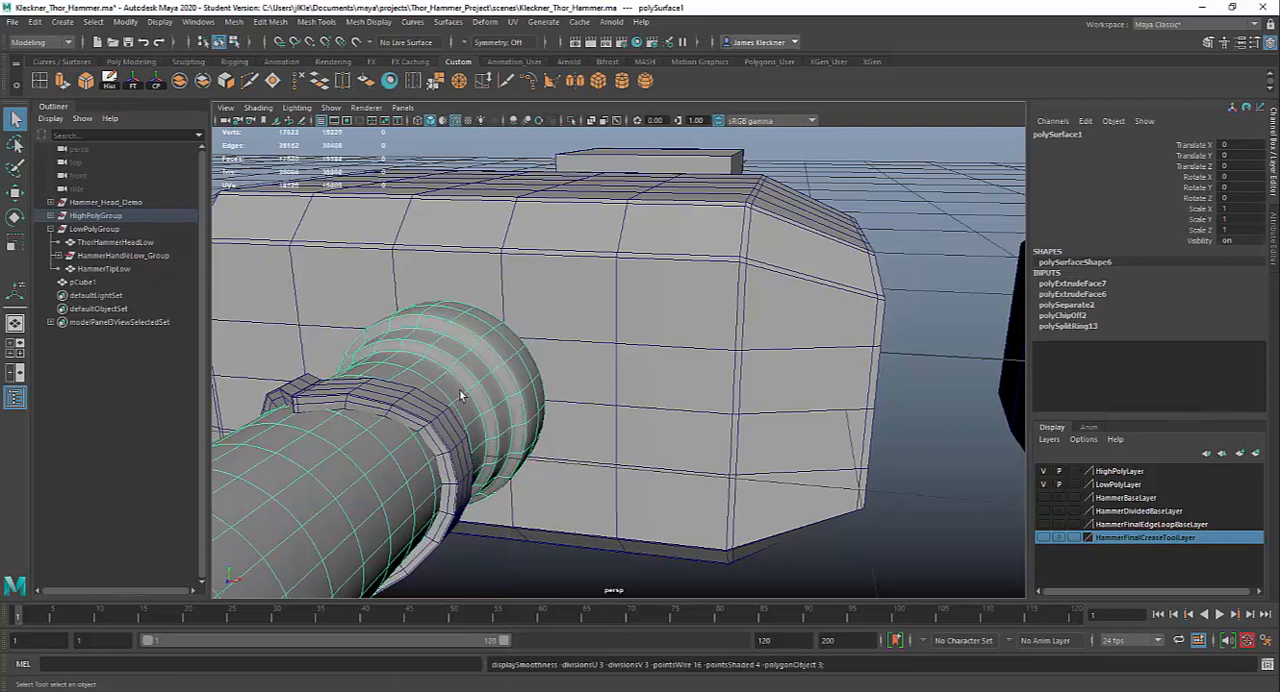
key(1)
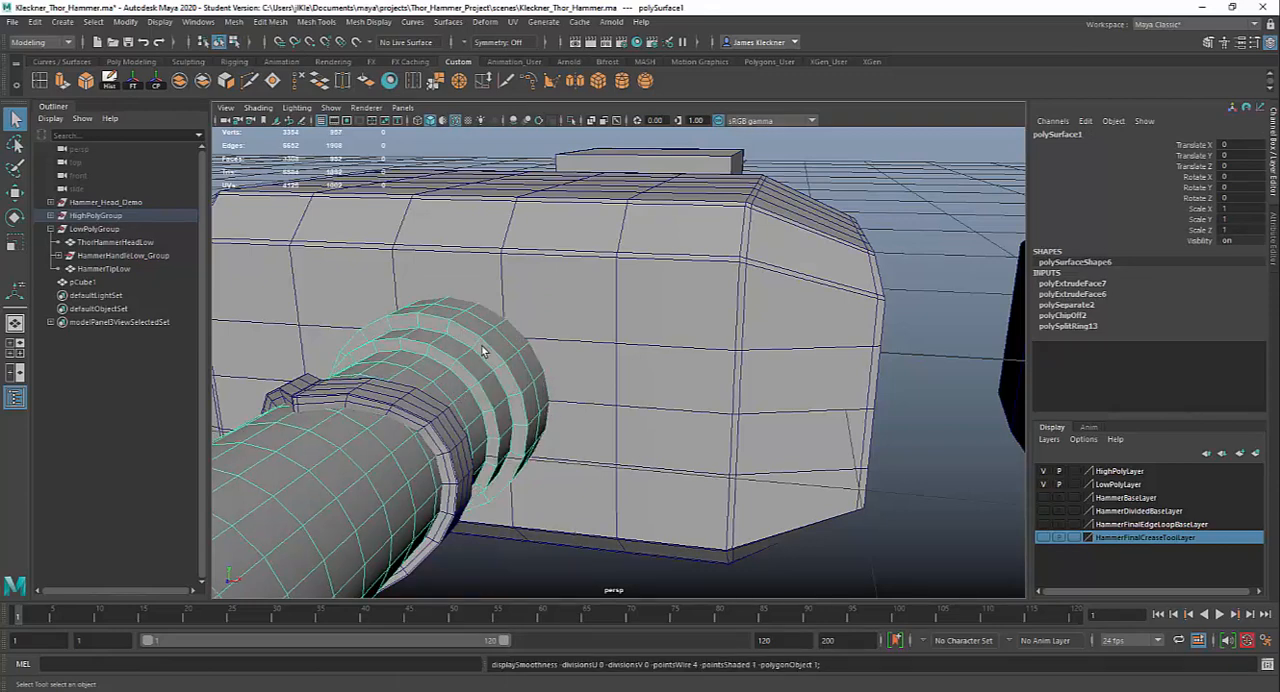
Insert edge loops close to the outer and inner edges of the larger collar ring's front face
alt+right_drag(482, 351, 508, 408)
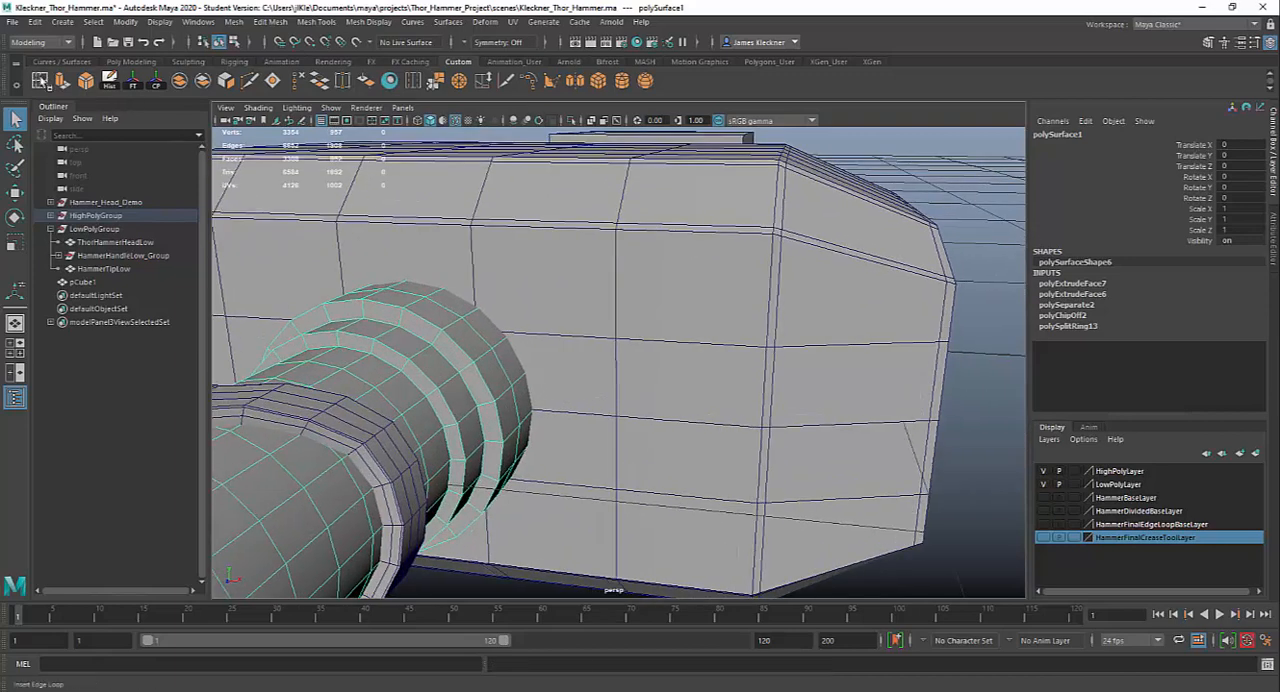
double_click(43, 83)
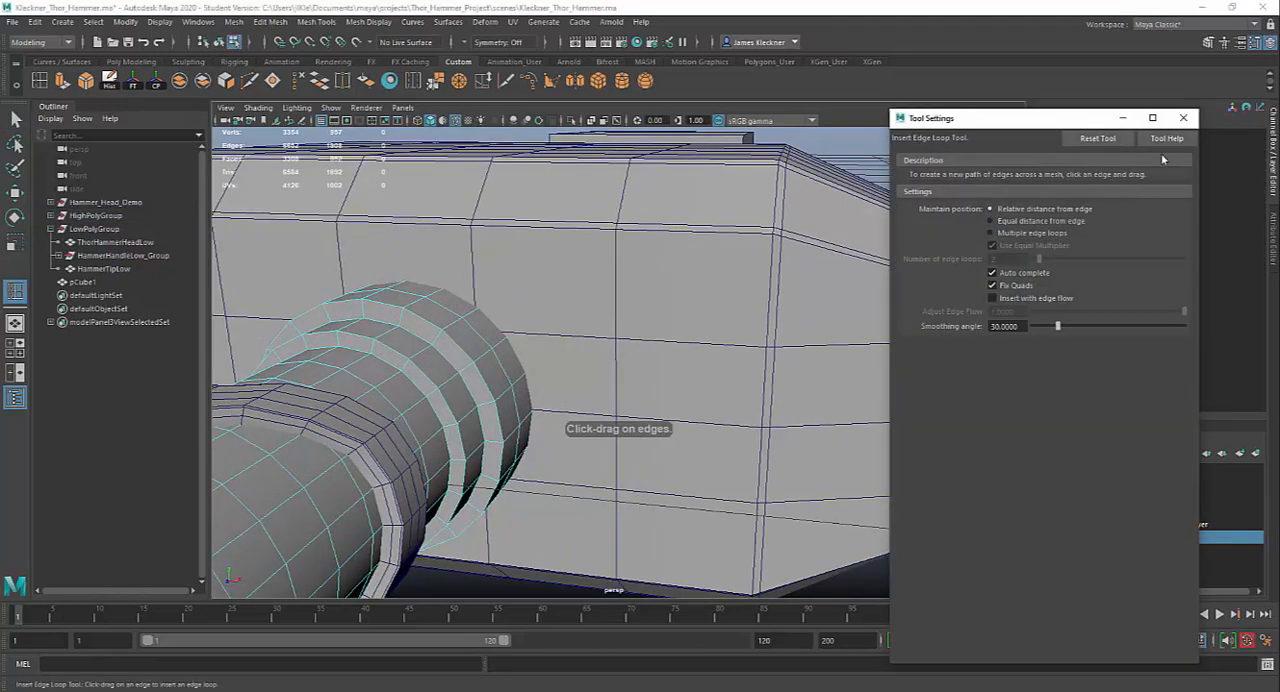
click(1183, 117)
alt+right_drag(414, 309, 453, 381)
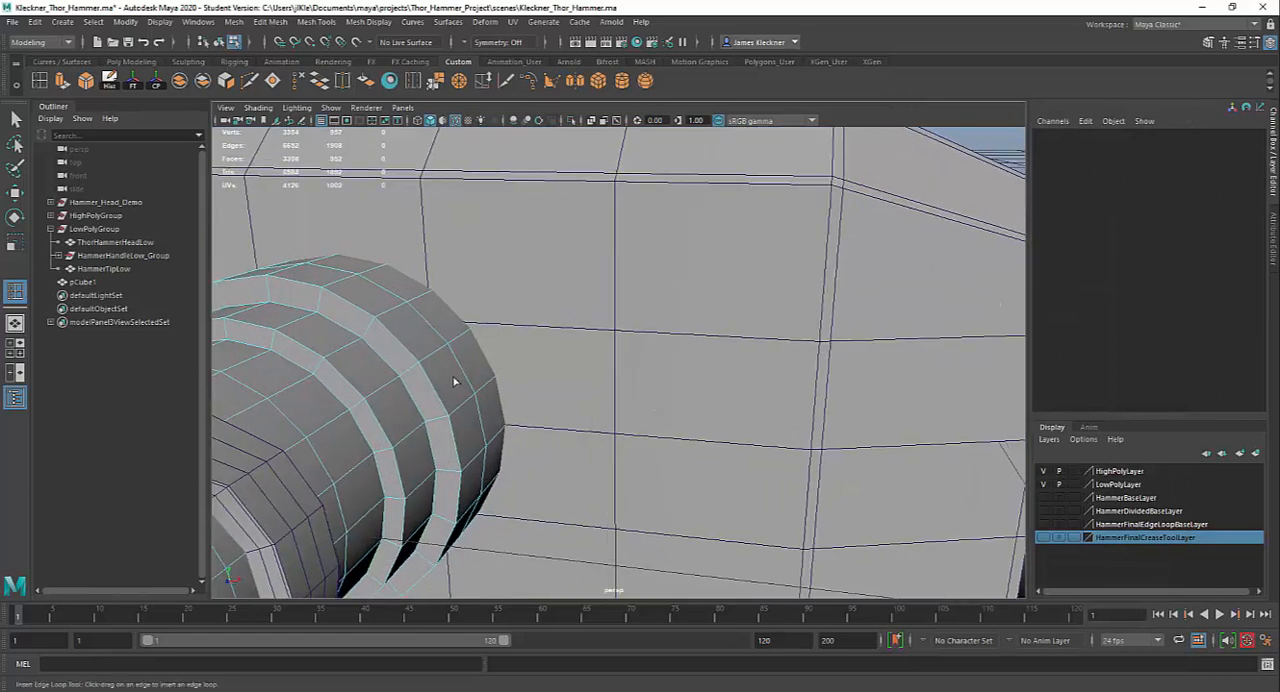
mouse_move(453, 381)
alt+mouse_down()
mouse_move(551, 374)
mouse_move(467, 383)
alt+mouse_up()
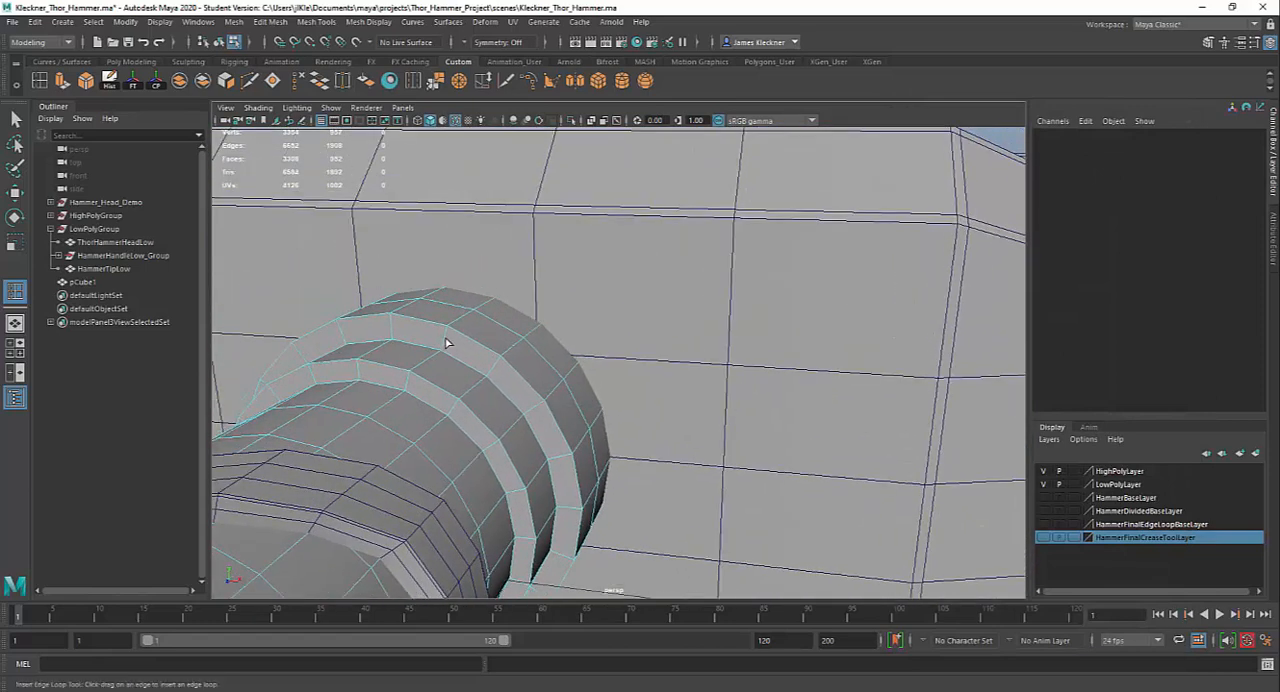
click(446, 340)
click(447, 333)
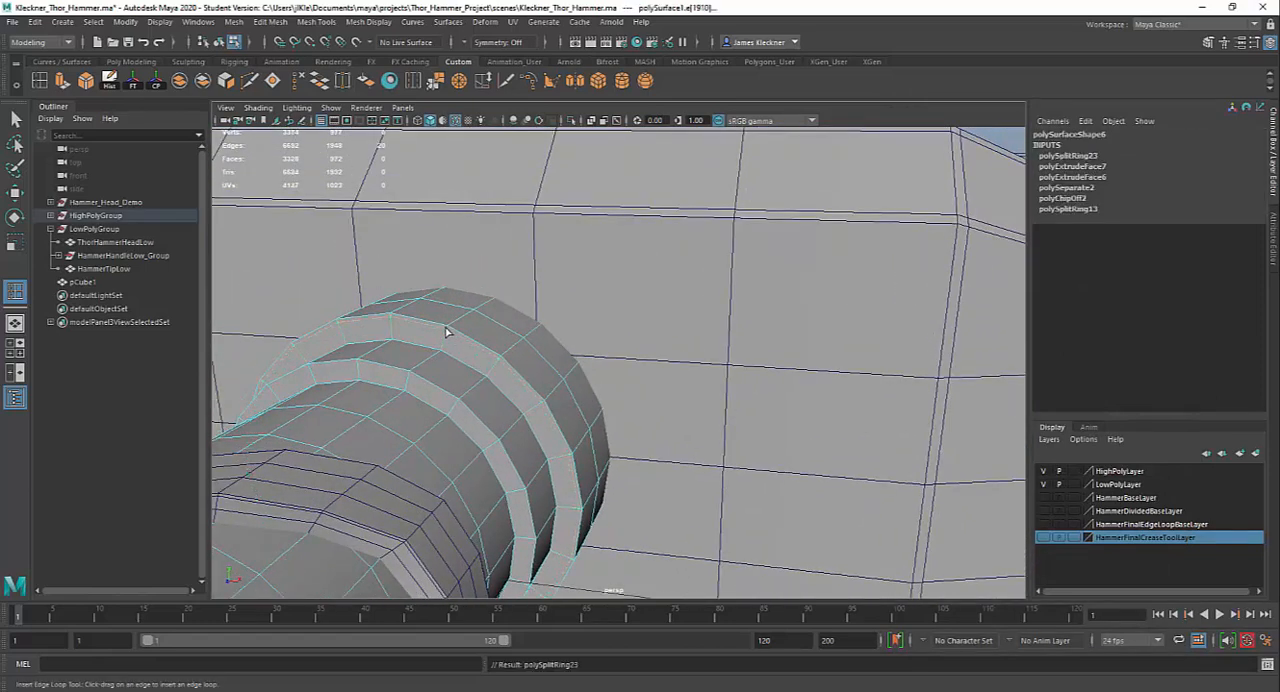
click(445, 346)
click(446, 350)
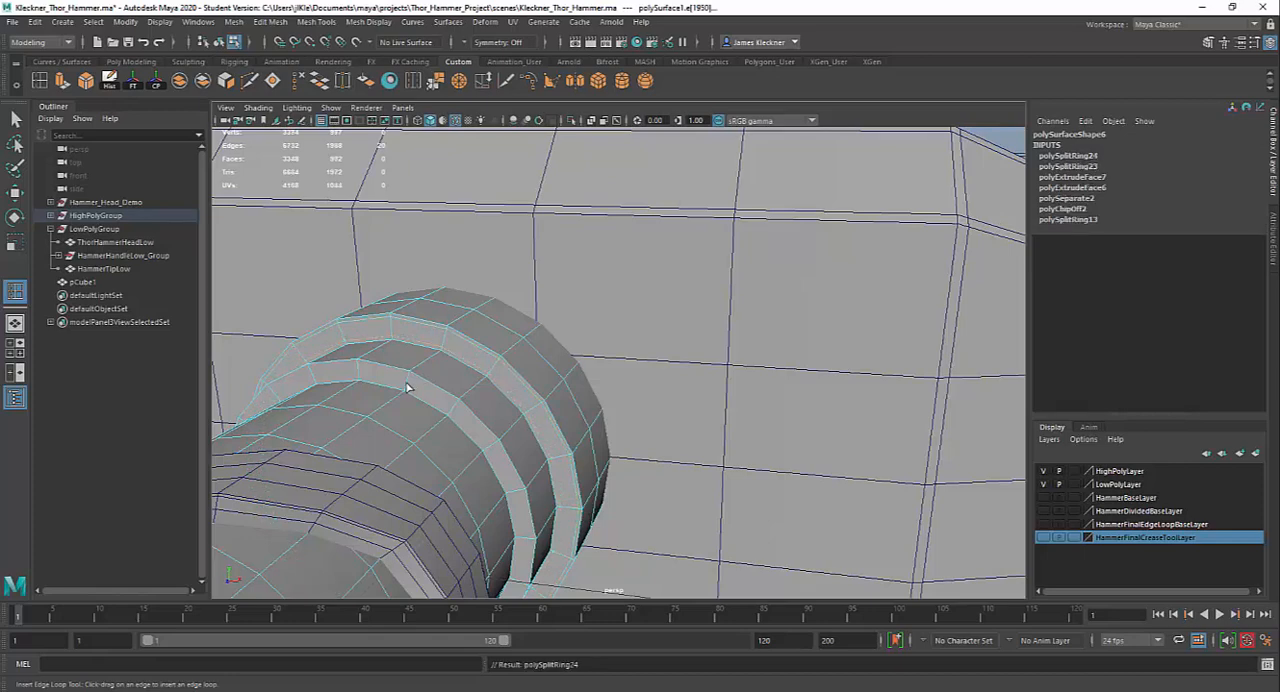
Insert edge loops close to the outer and inner edges of the smaller collar ring's front face and beside its steps
click(407, 387)
drag(408, 378, 410, 383)
click(406, 393)
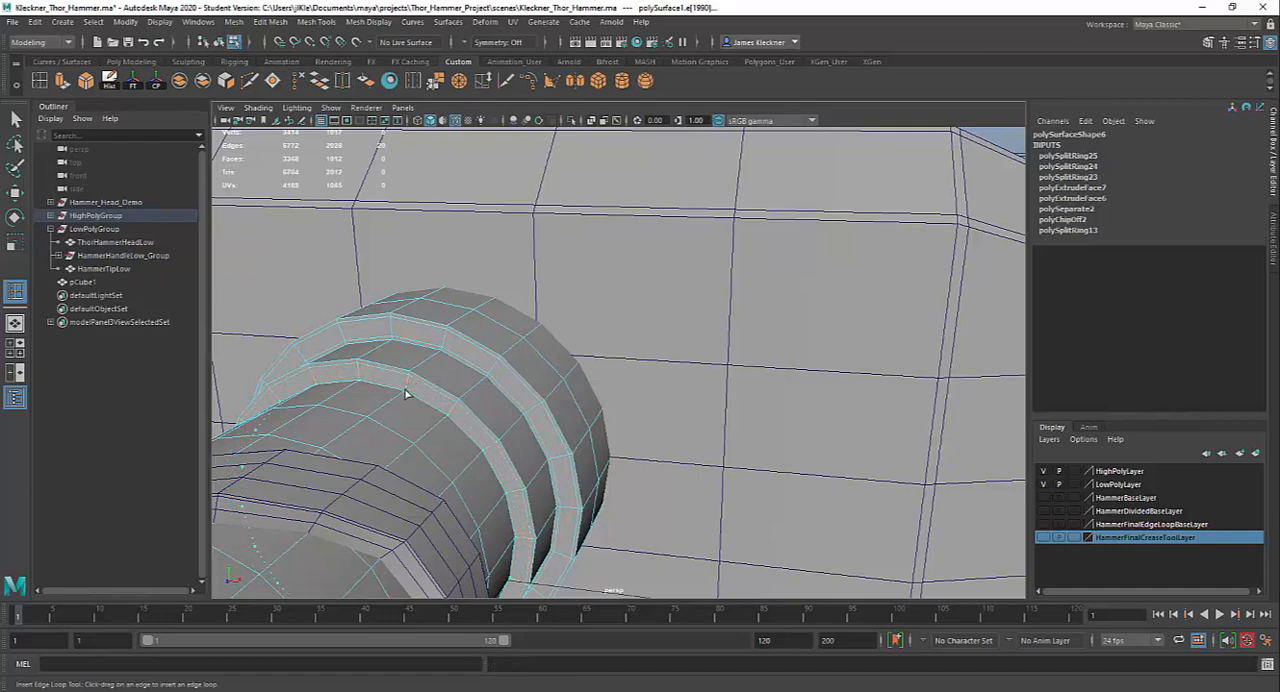
click(407, 391)
alt+drag(430, 380, 377, 402)
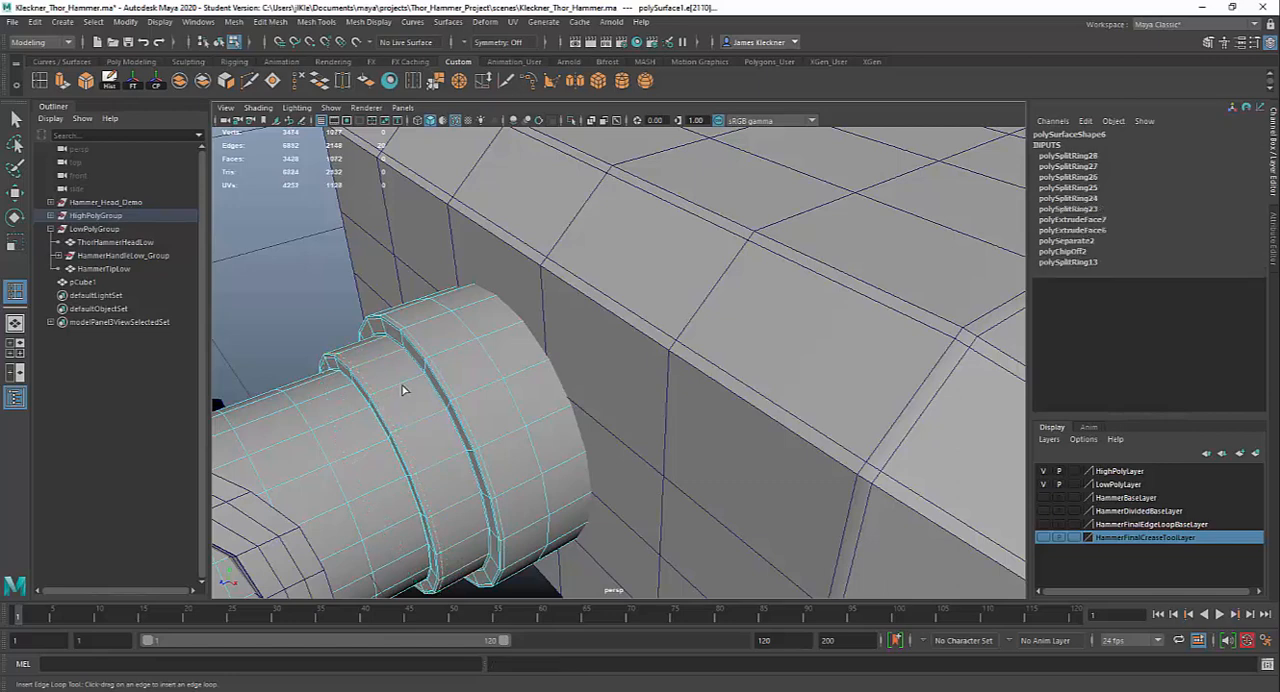
Insert another supporting edge loop around the outer surface of the smaller collar ring
click(411, 385)
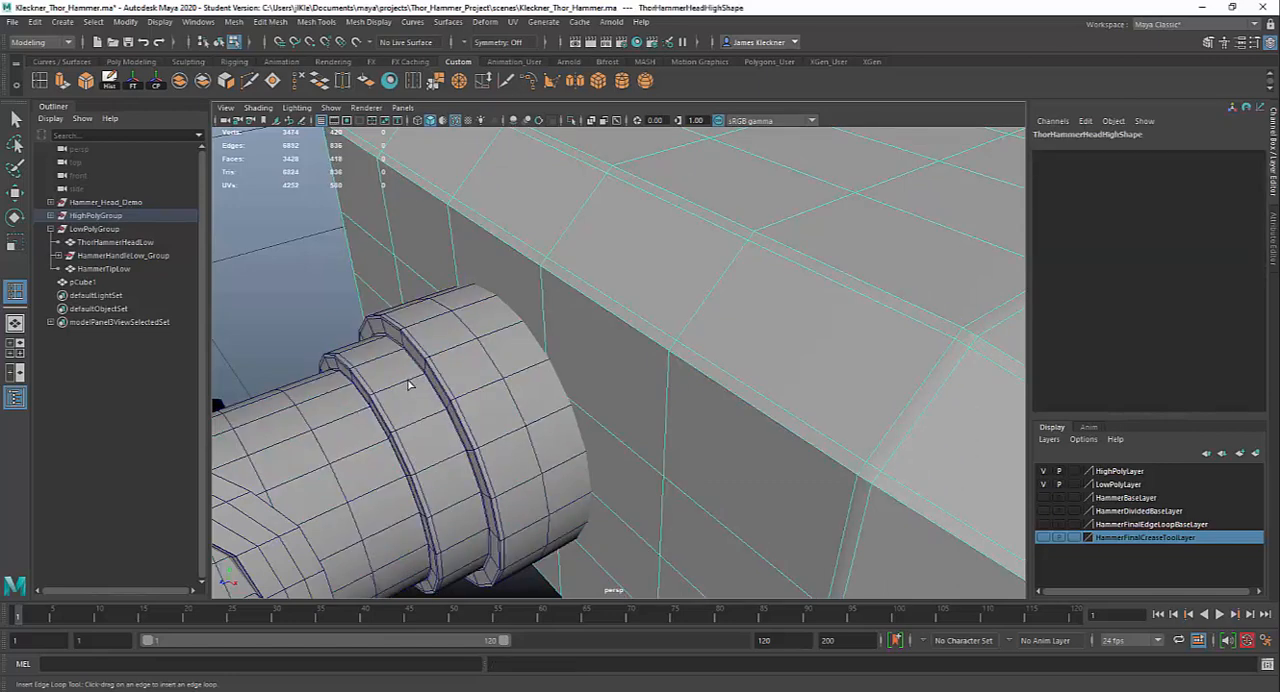
click(408, 385)
drag(408, 385, 440, 383)
alt+drag(571, 443, 524, 388)
key(q)
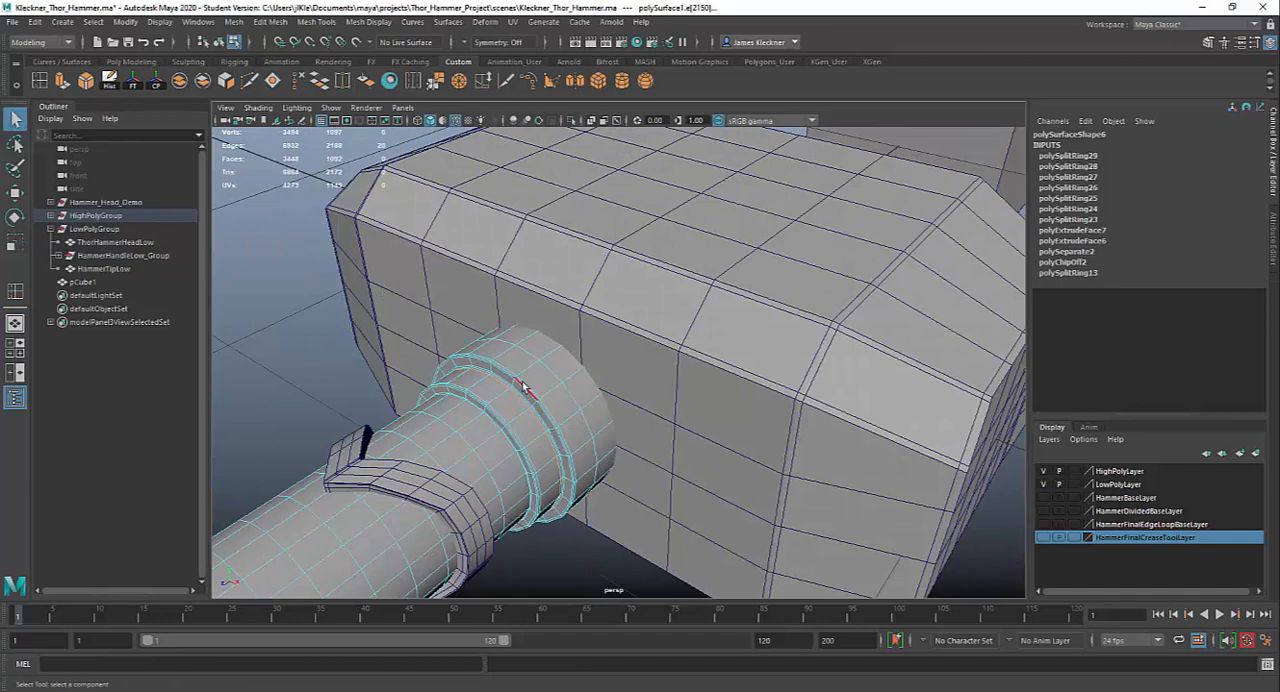
Preview the handle with its stepped collar in smooth mesh mode, with the wireframe on shaded display turned off
right_drag(536, 396, 575, 328)
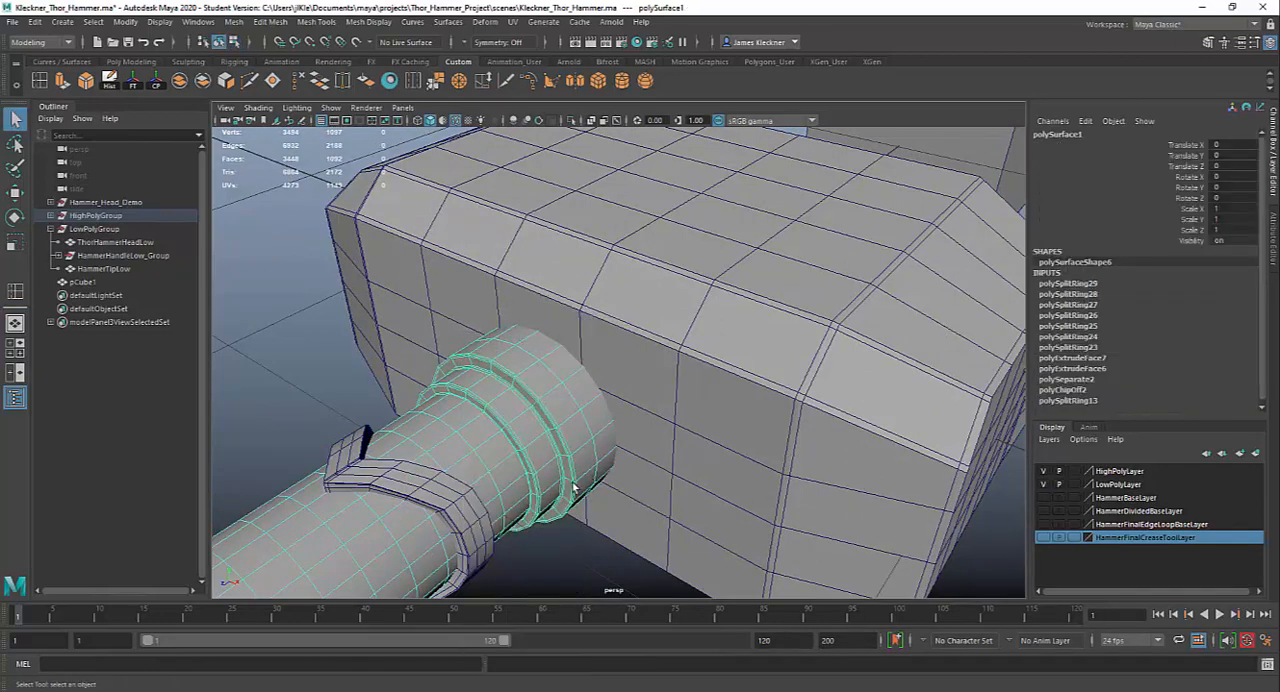
click(392, 380)
alt+drag(590, 464, 734, 443)
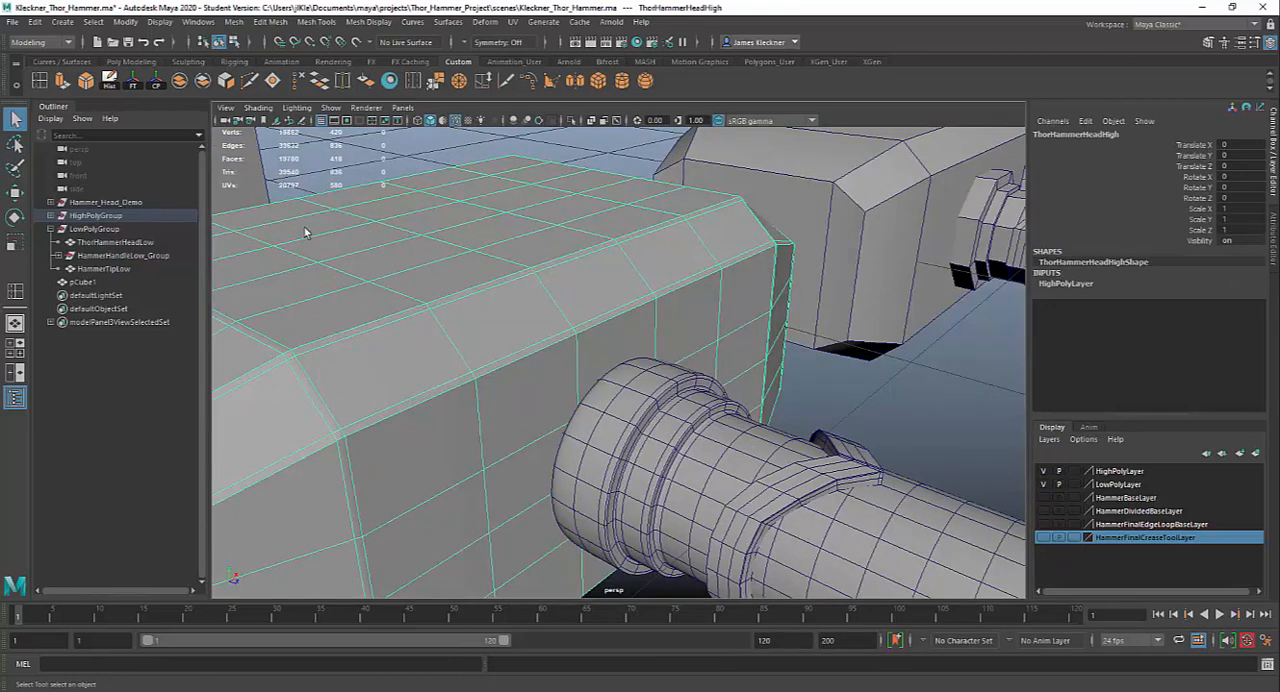
click(258, 107)
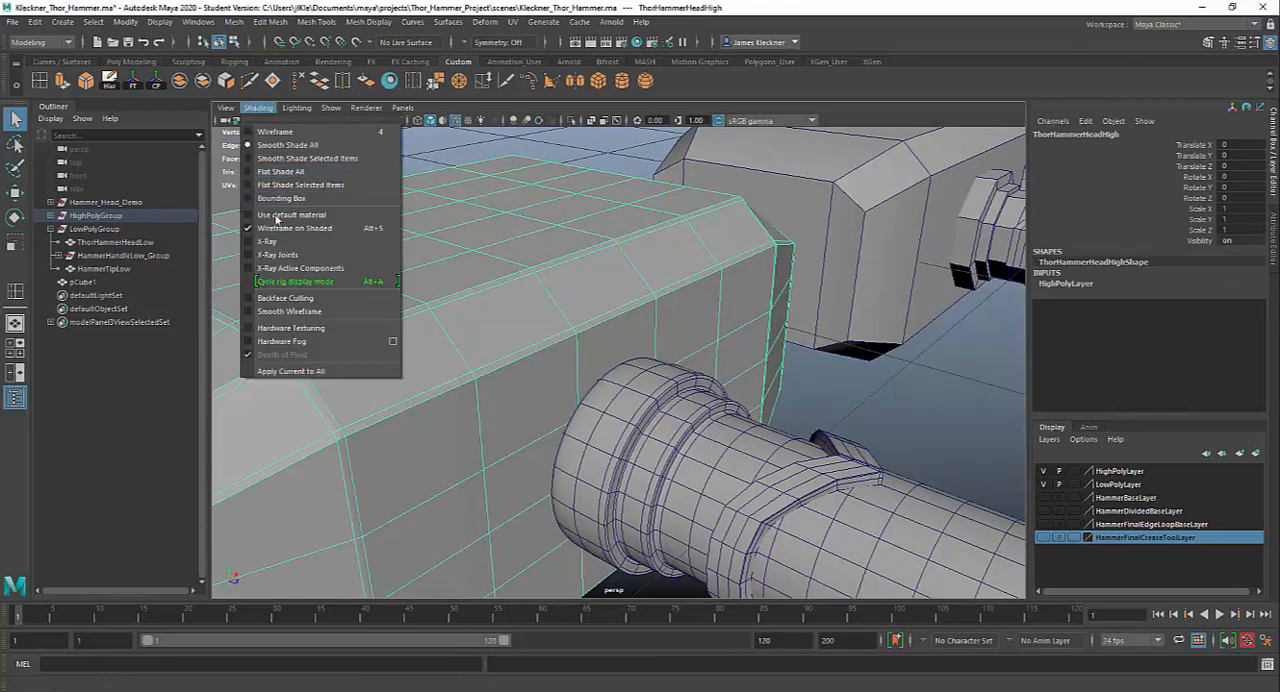
click(276, 229)
mouse_move(758, 388)
alt+mouse_down()
mouse_move(708, 374)
mouse_move(734, 408)
alt+mouse_up()
alt+middle_drag(827, 437, 798, 366)
Preview the V-shaped handle ring in smooth mesh mode, and inspect the smoothed collar and ring from several angles
click(745, 379)
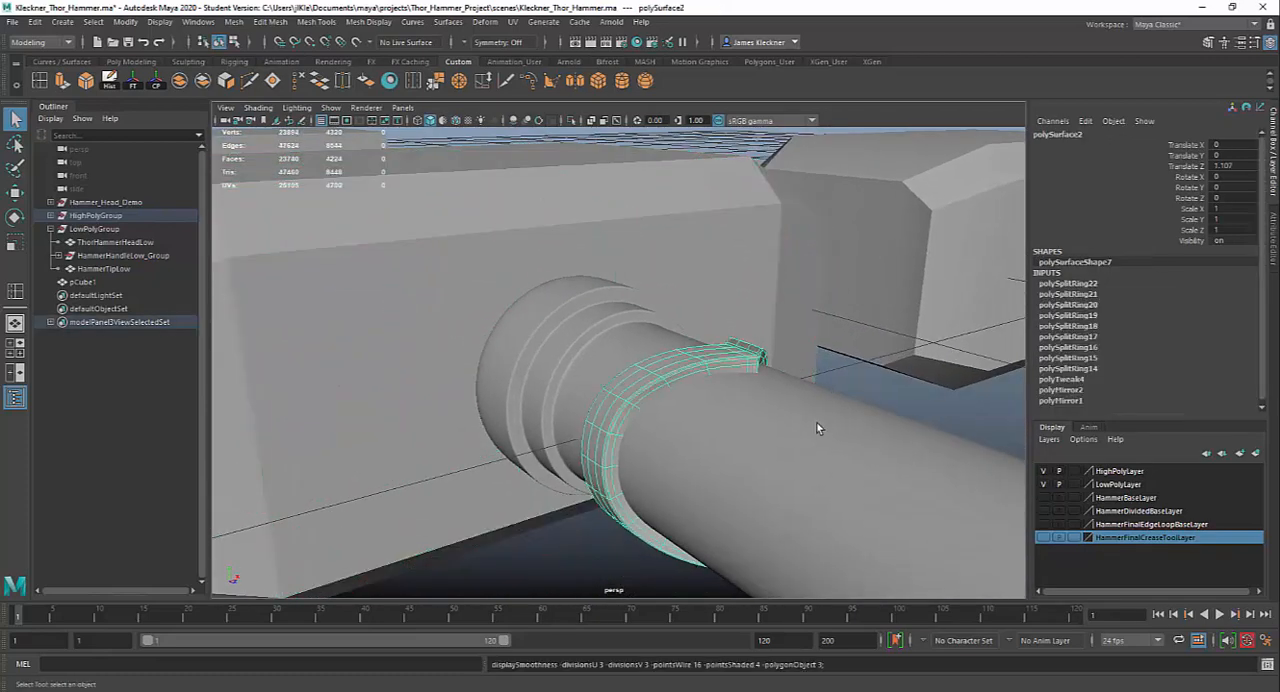
click(830, 368)
alt+drag(882, 399, 826, 396)
alt+middle_drag(828, 396, 817, 403)
alt+right_drag(817, 403, 654, 397)
alt+drag(654, 397, 622, 447)
alt+drag(712, 460, 668, 391)
alt+right_drag(668, 391, 612, 366)
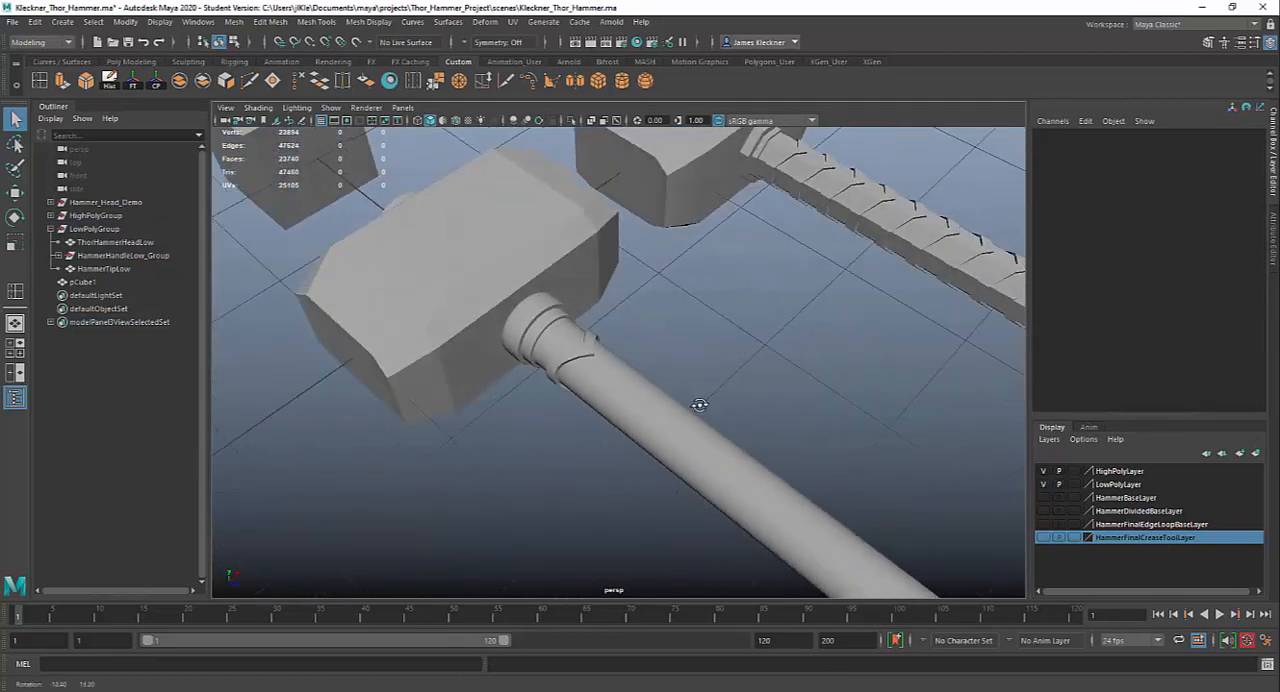
Switch the handle and the V-shaped ring back to unsmoothed display, and turn wireframe on shaded back on
click(612, 366)
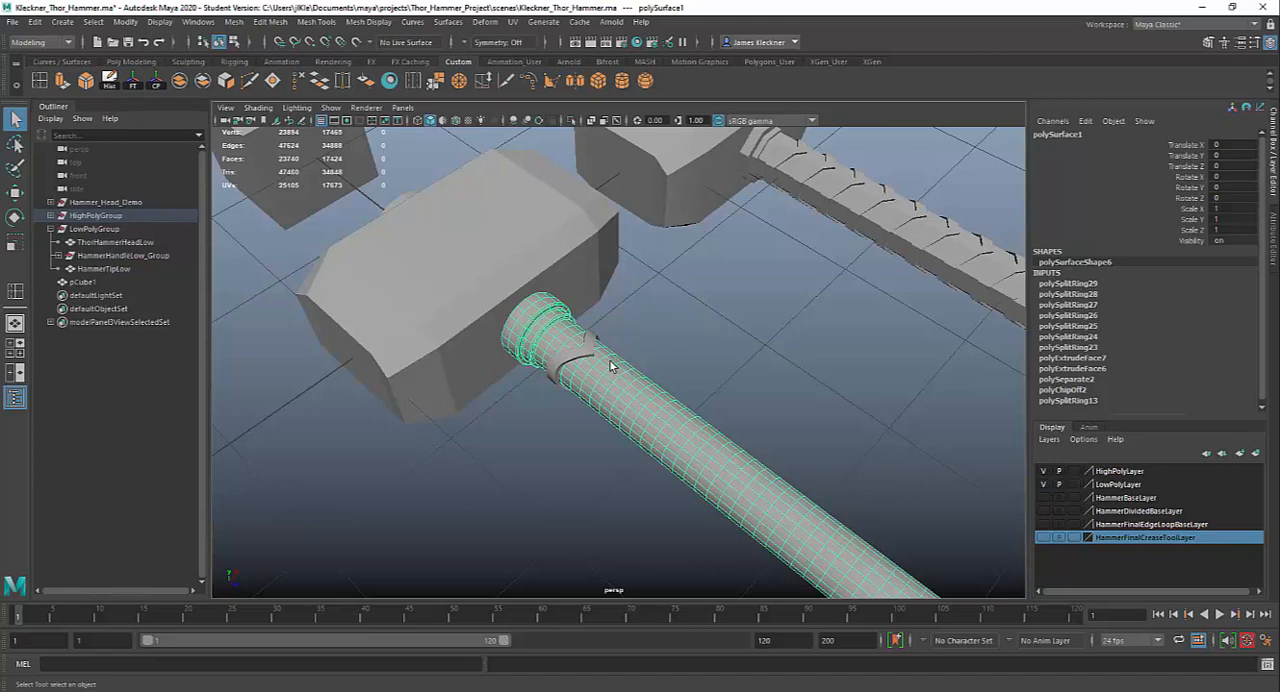
key(1)
click(570, 350)
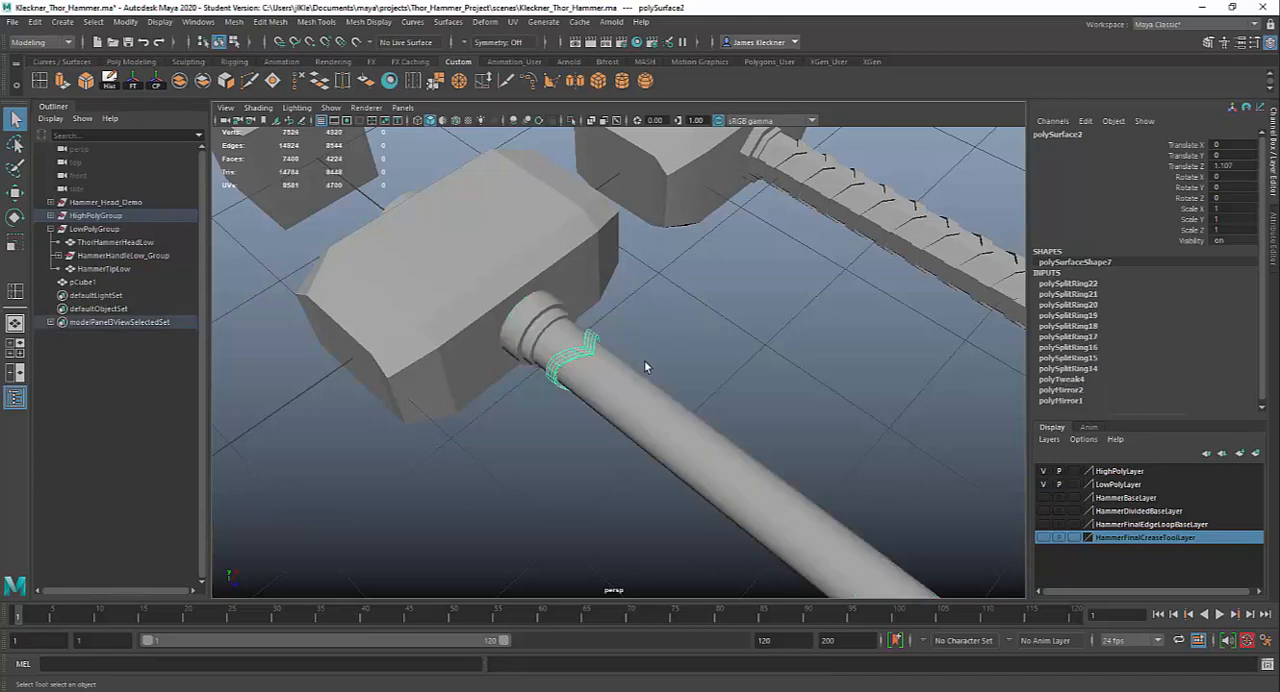
key(1)
alt+drag(757, 422, 303, 253)
click(258, 107)
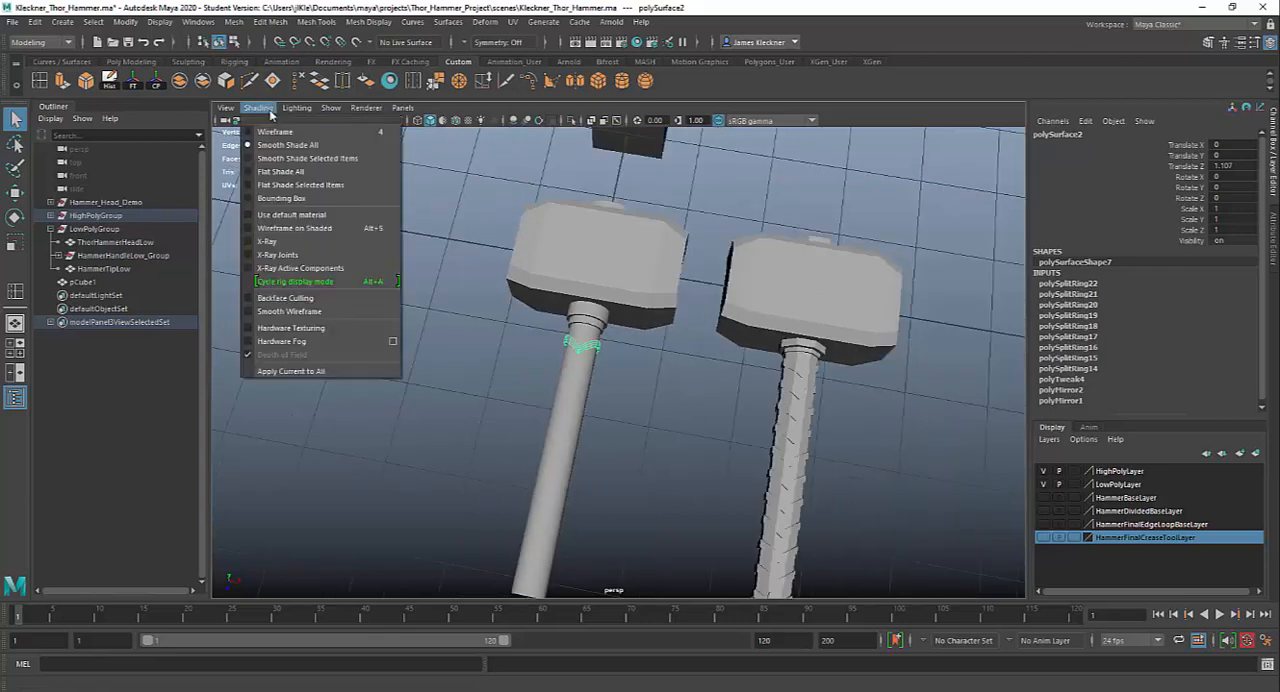
click(275, 231)
In the top view, move the V-shaped ring along Z toward the collar, to a Translate Z of about 0.978
alt+drag(540, 400, 626, 431)
alt+middle_drag(626, 431, 623, 400)
scroll(623, 400, up, 2)
alt+middle_drag(591, 357, 551, 434)
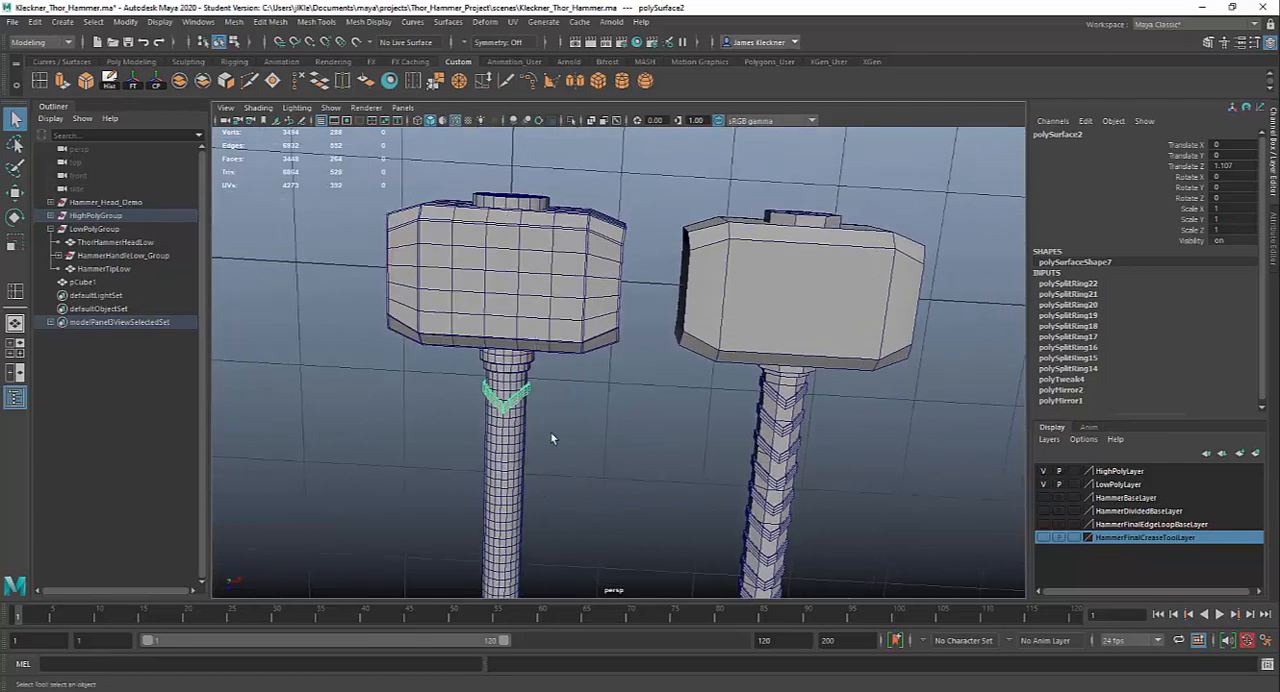
mouse_move(551, 434)
alt+mouse_down()
mouse_move(568, 411)
mouse_move(564, 432)
alt+mouse_up()
key(space)
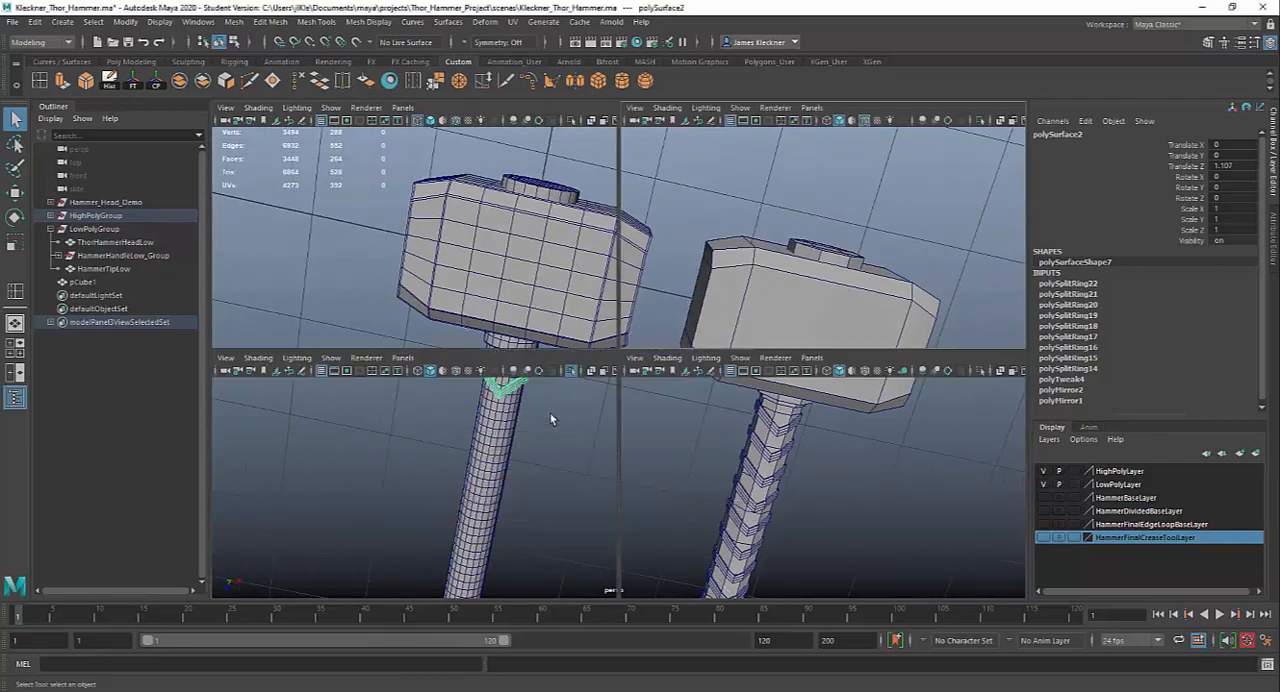
key(space)
scroll(565, 387, up, 10)
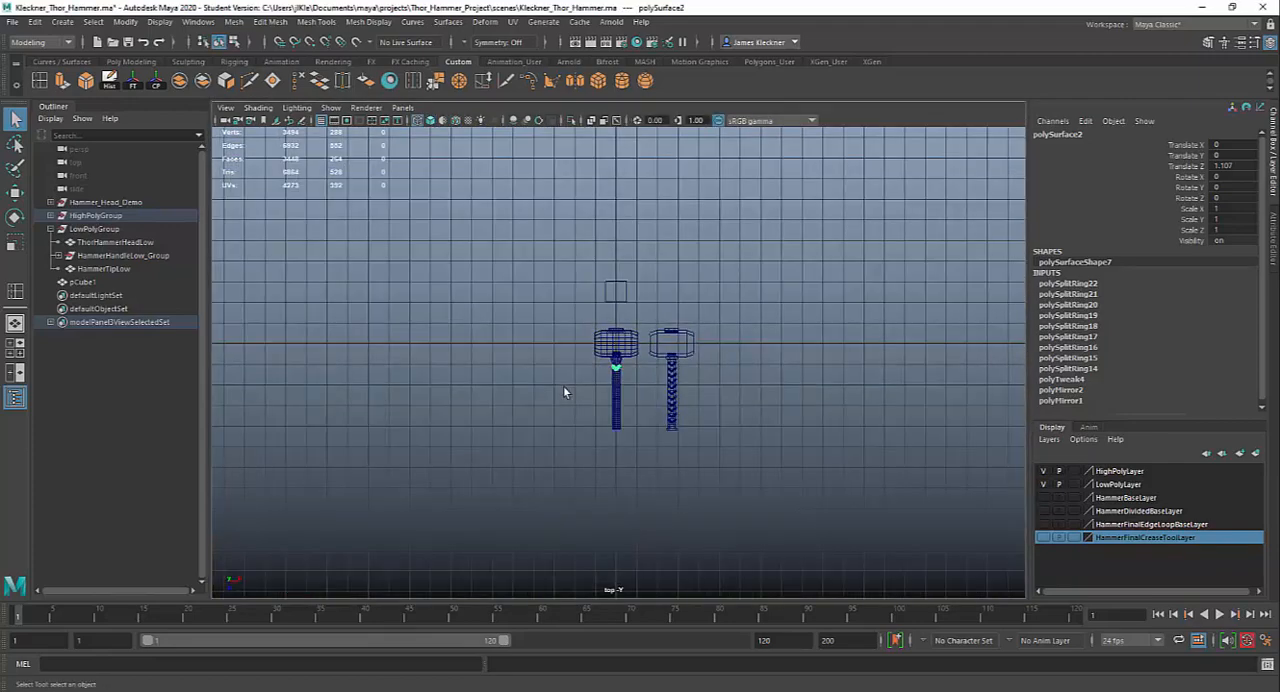
scroll(590, 422, up, 3)
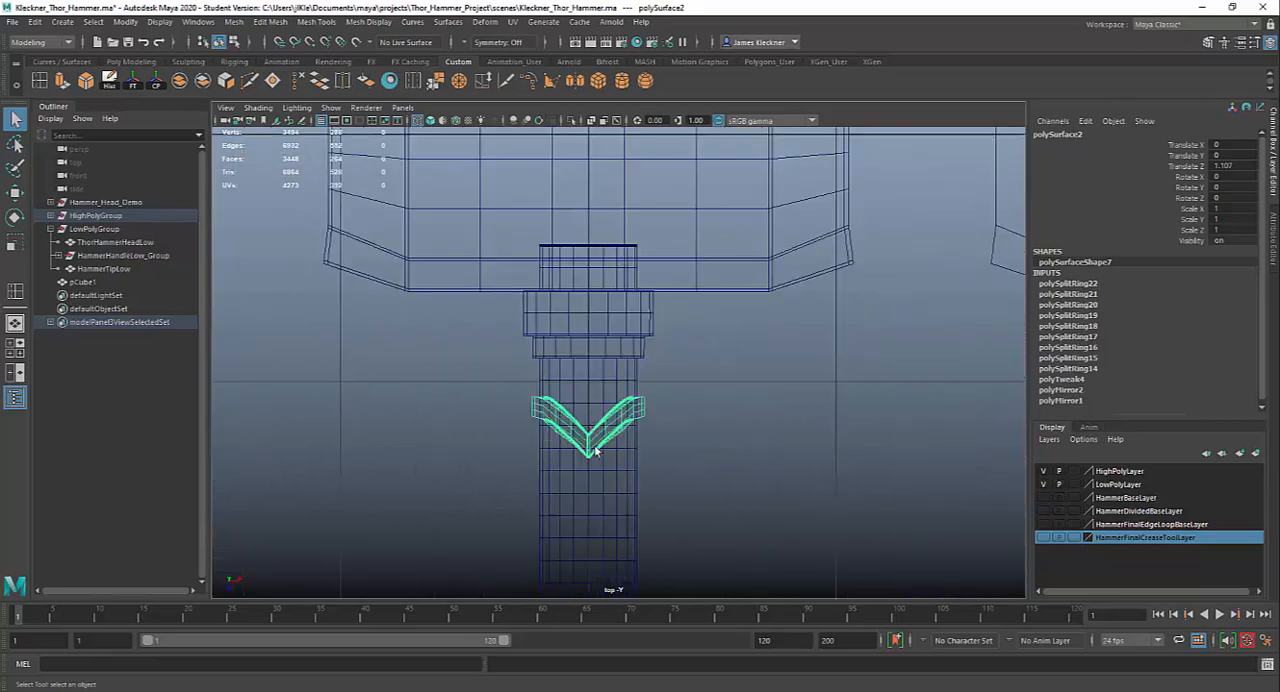
key(w)
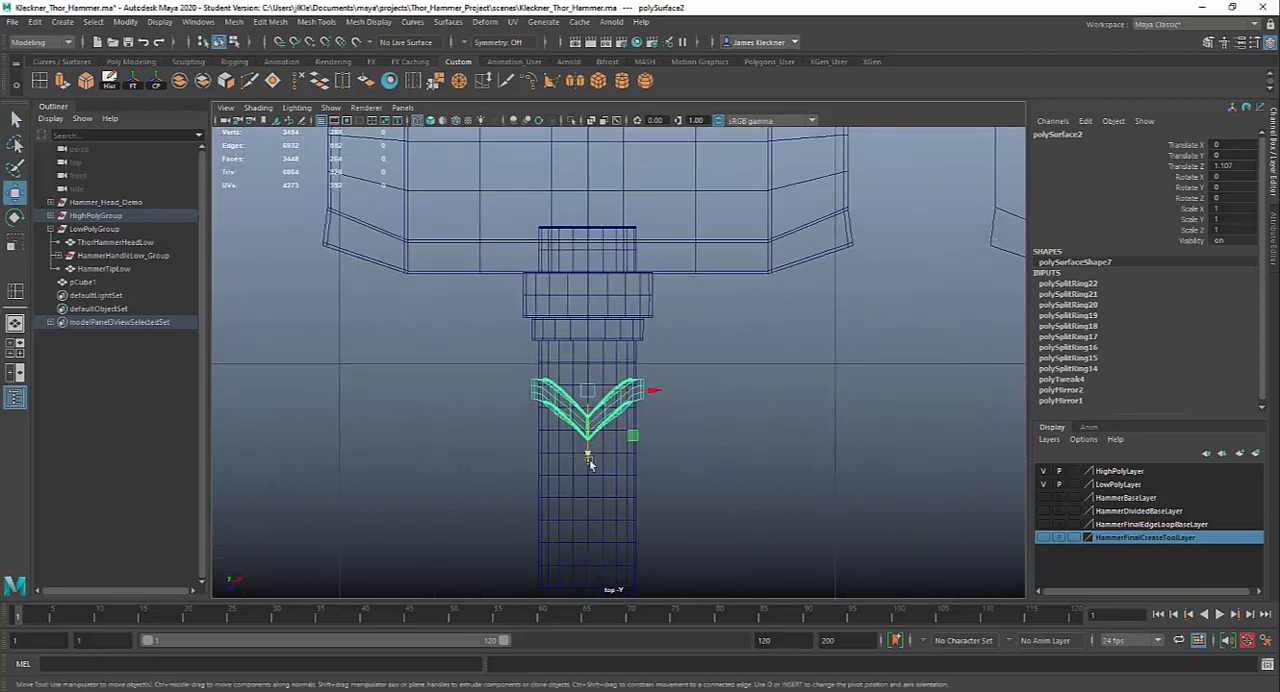
drag(587, 456, 589, 431)
scroll(700, 424, down, 6)
scroll(700, 424, up, 6)
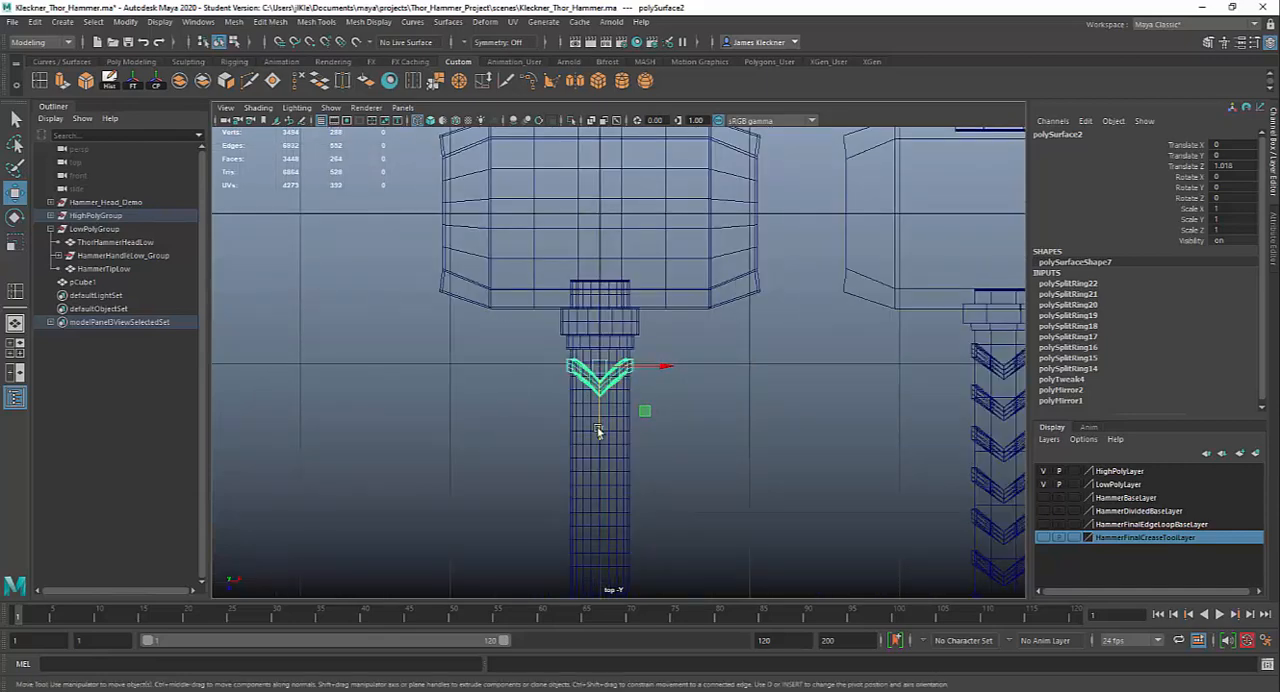
drag(600, 431, 600, 425)
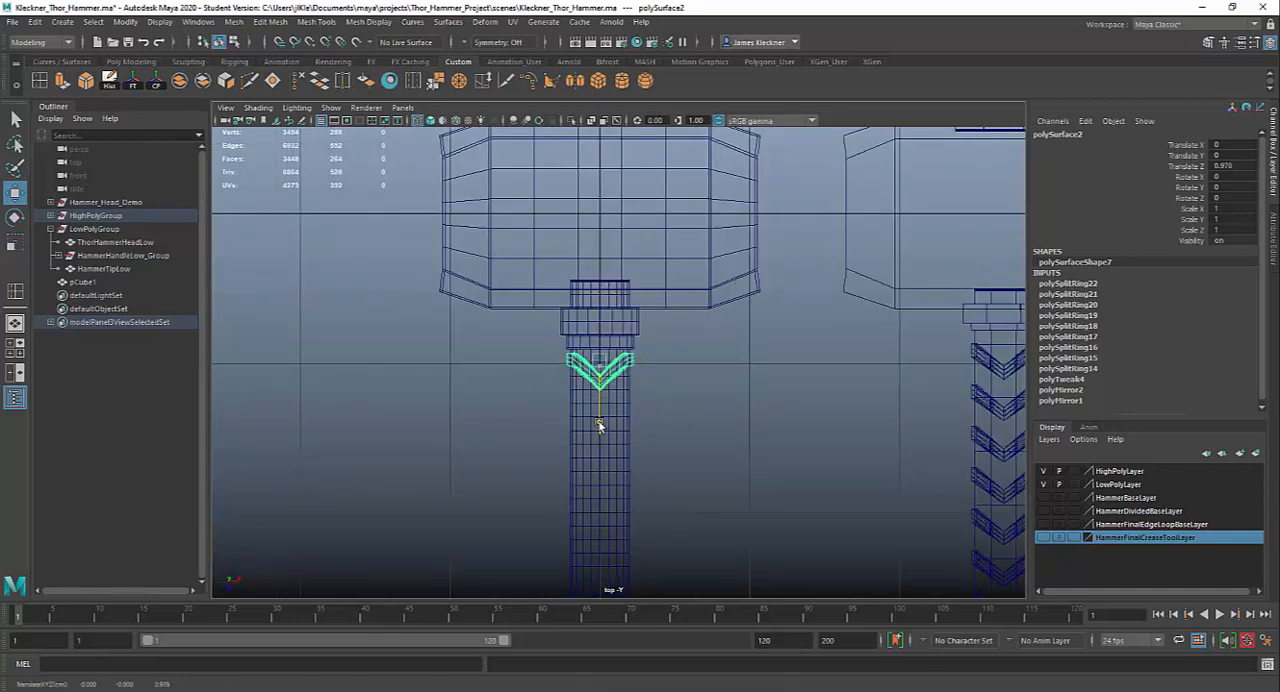
Check the ring spacing on the Photoshop hammer reference, return to Maya, and nudge the V-shaped ring to a Translate Z of about 0.984
click(785, 691)
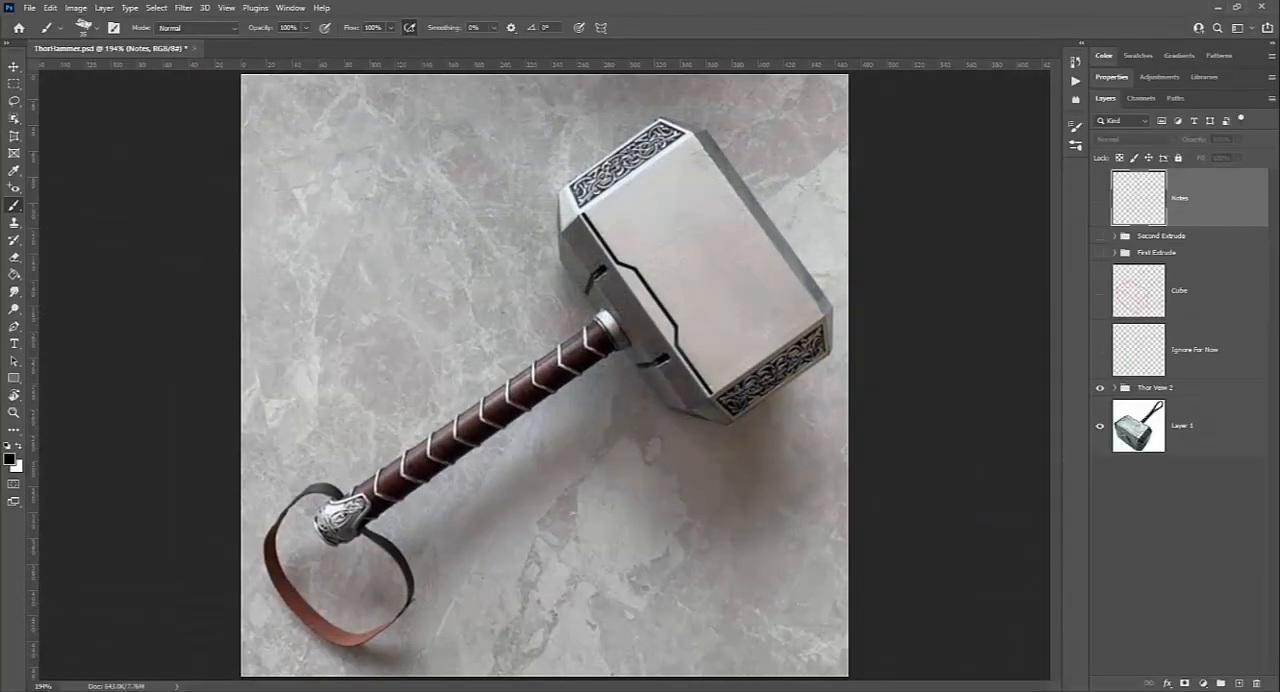
click(785, 691)
scroll(596, 416, up, 3)
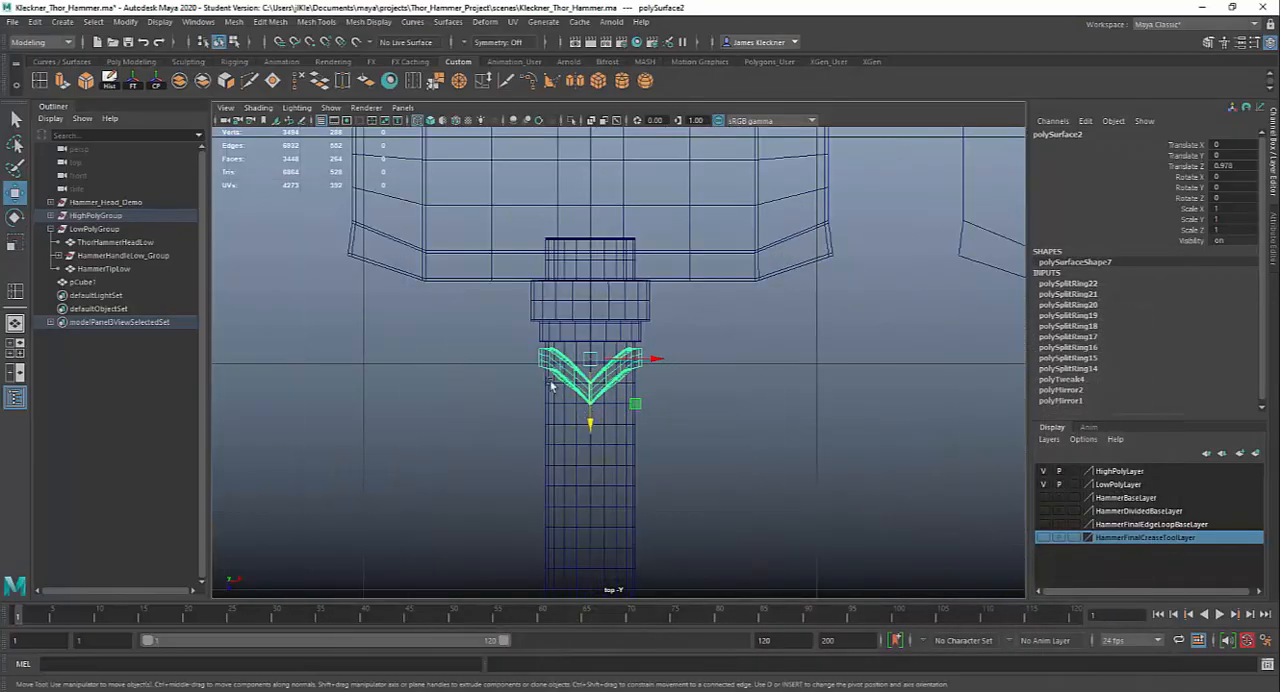
drag(594, 420, 591, 424)
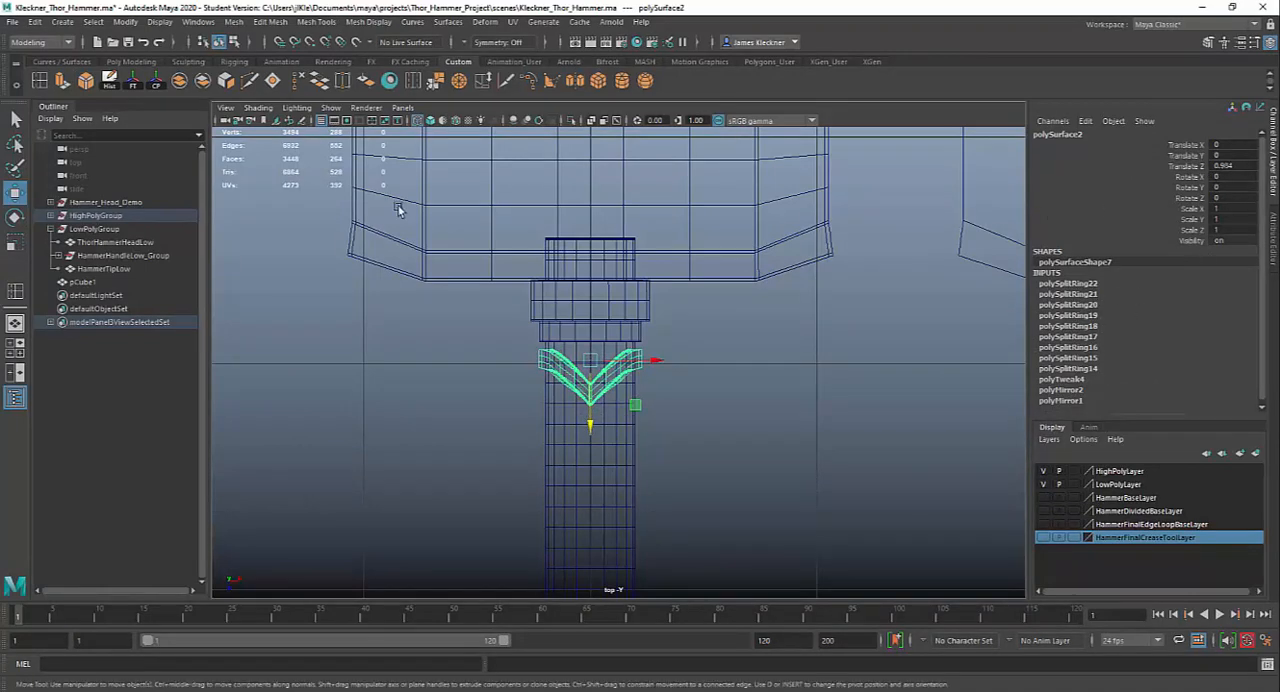
Delete the V-shaped ring's history, freeze its transformations, and center its pivot
click(116, 83)
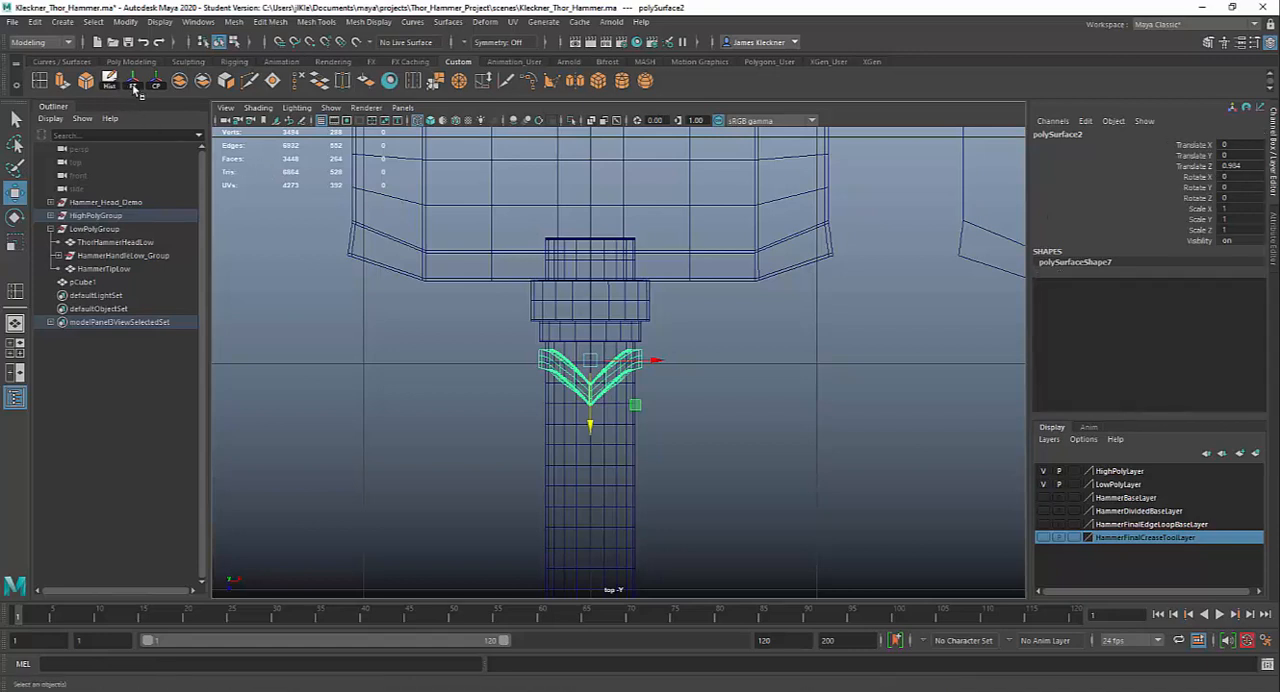
click(134, 86)
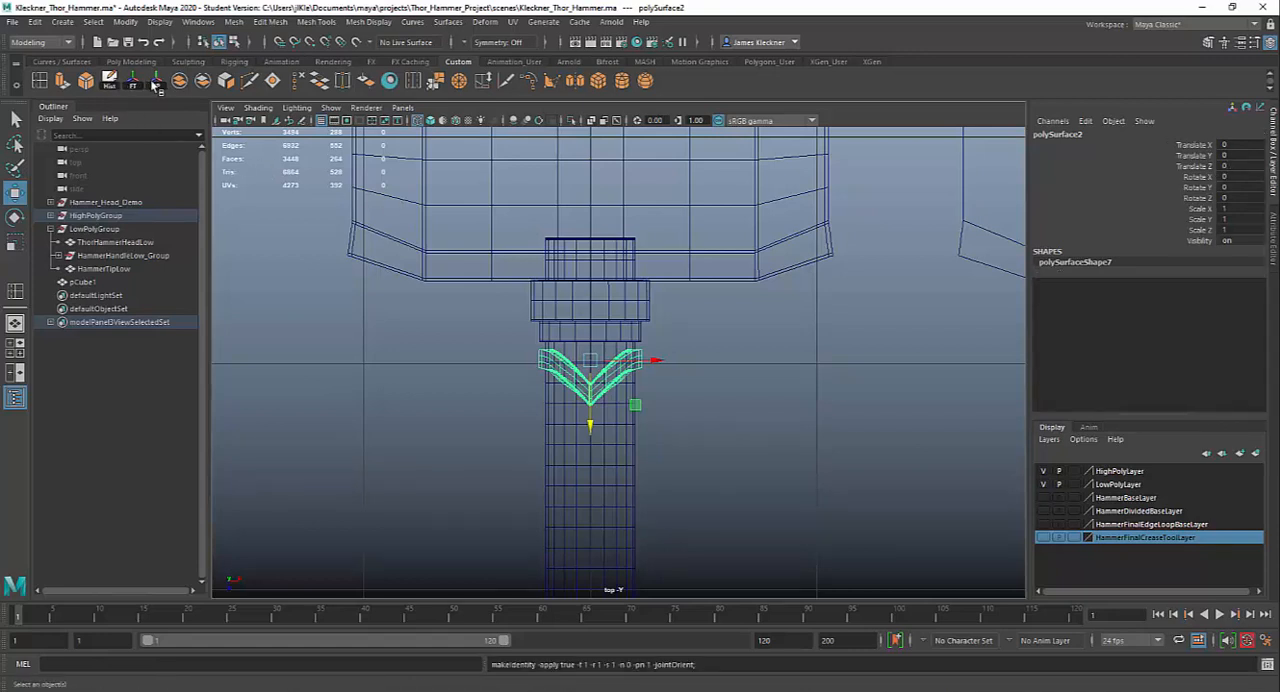
click(155, 84)
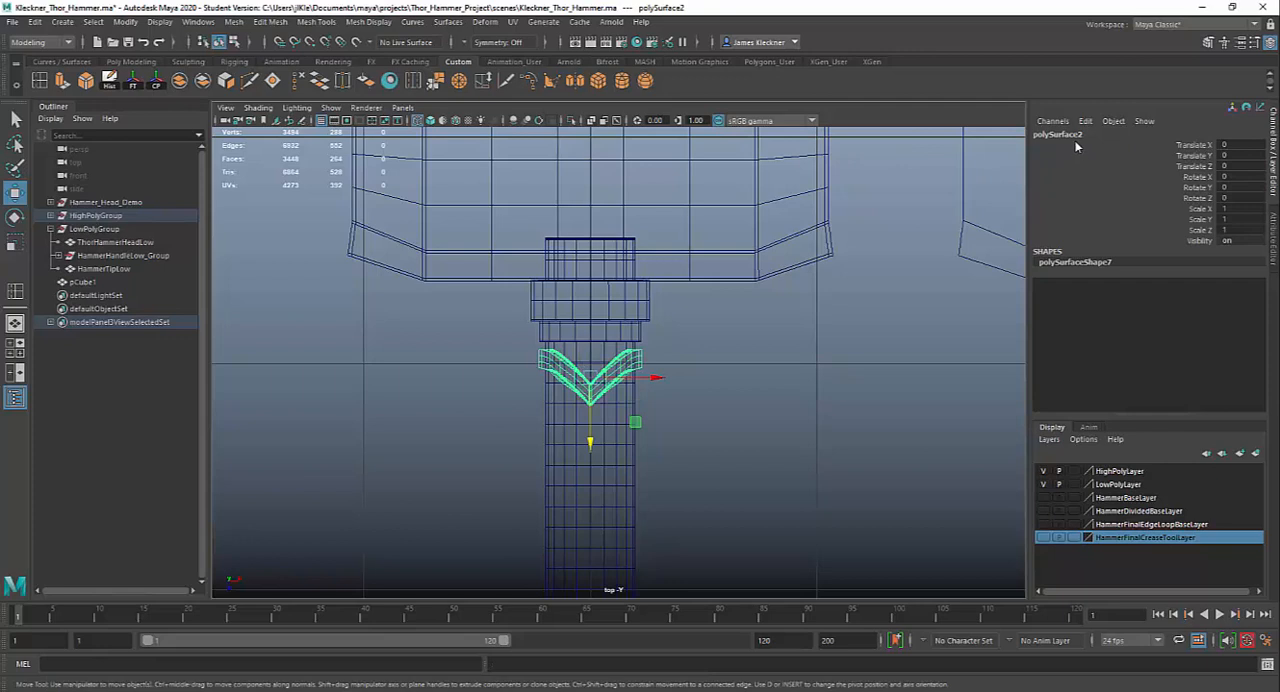
Rename the V-shaped ring as Ring_Handle_High_01, reusing the name of the low-poly Ring_Handle_01
shift+click(58, 256)
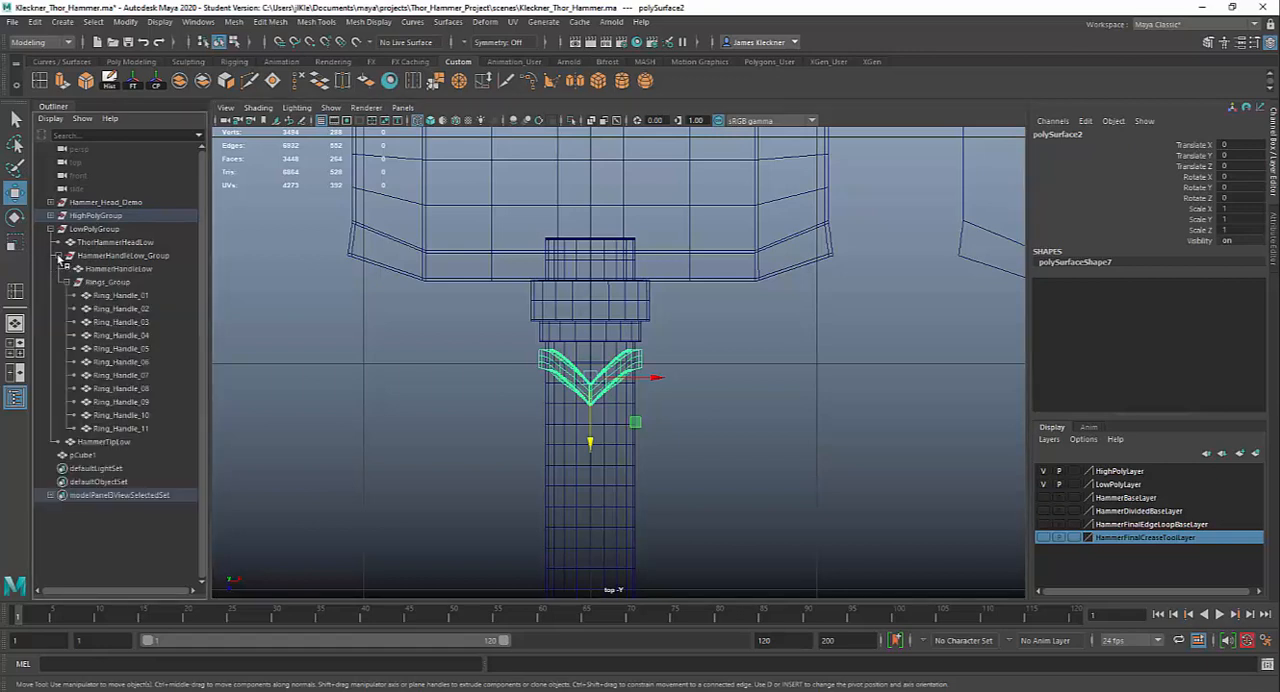
double_click(124, 297)
key(ctrl+c)
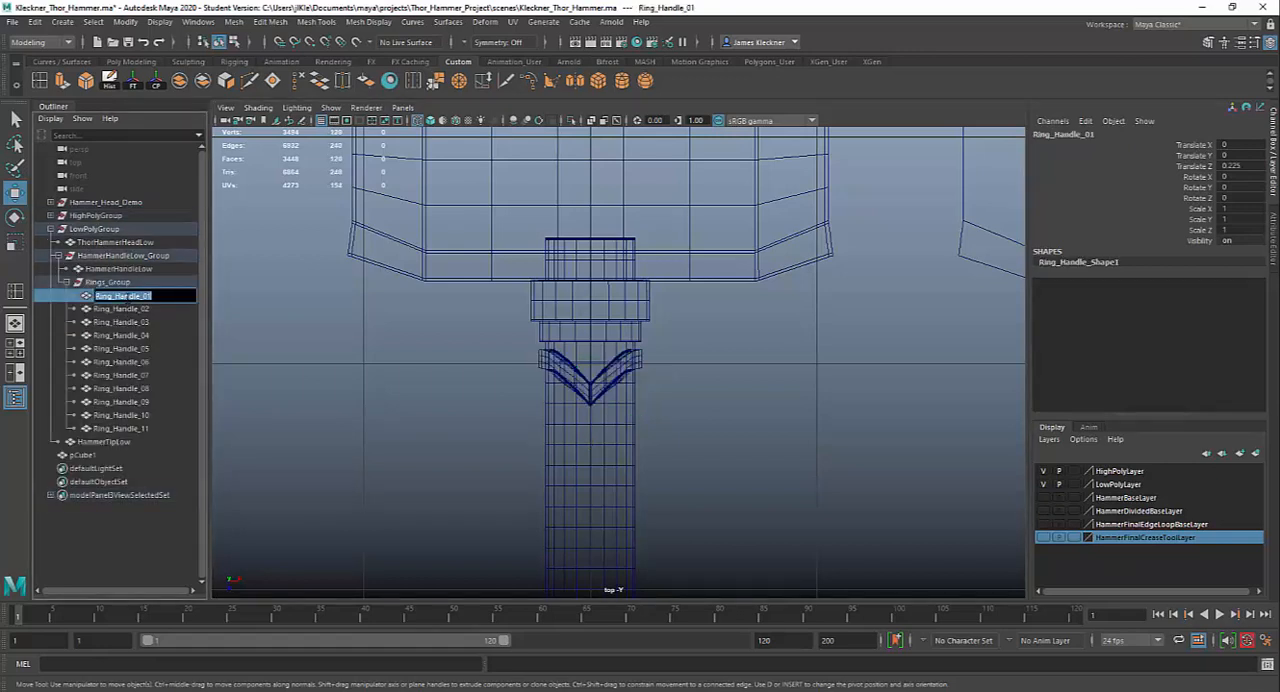
click(609, 388)
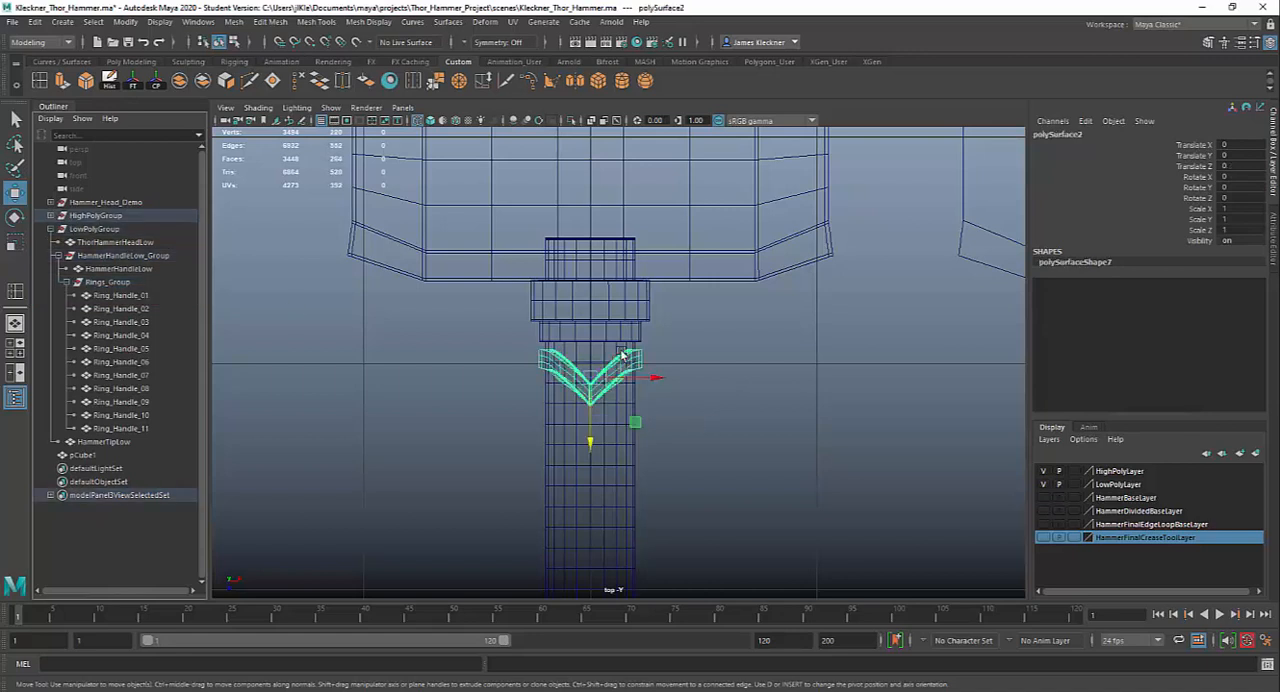
click(1081, 135)
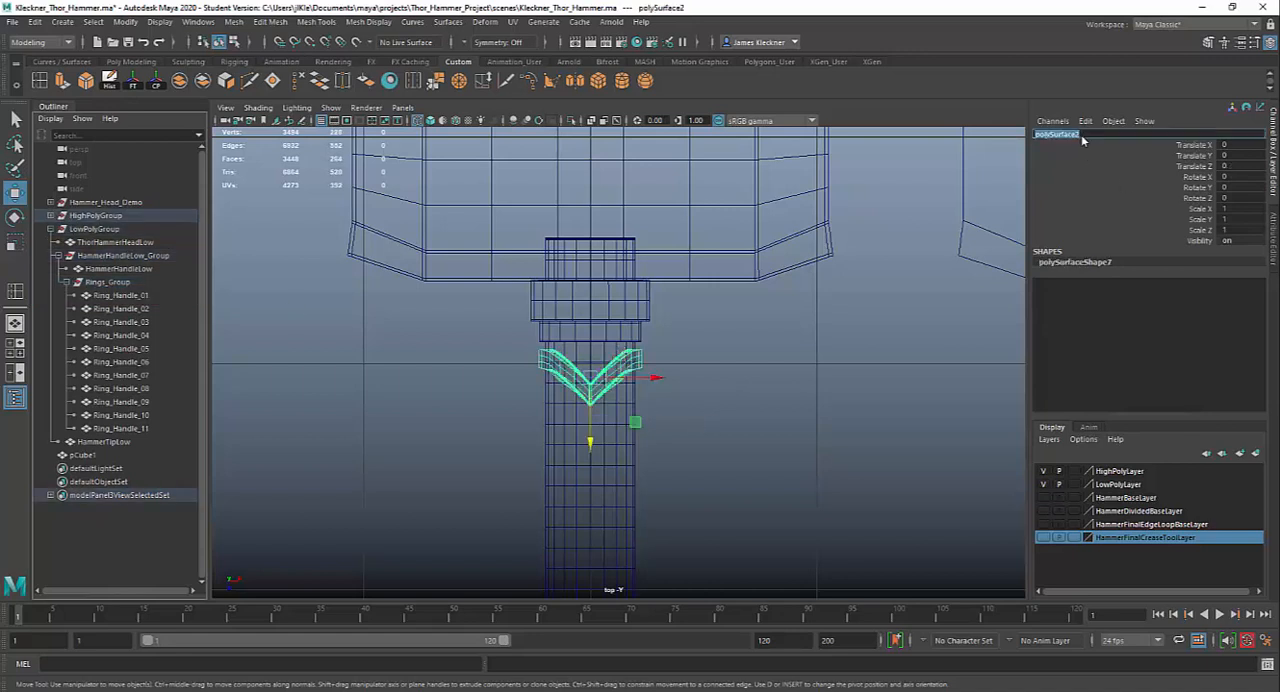
key(ctrl+v)
key(Return)
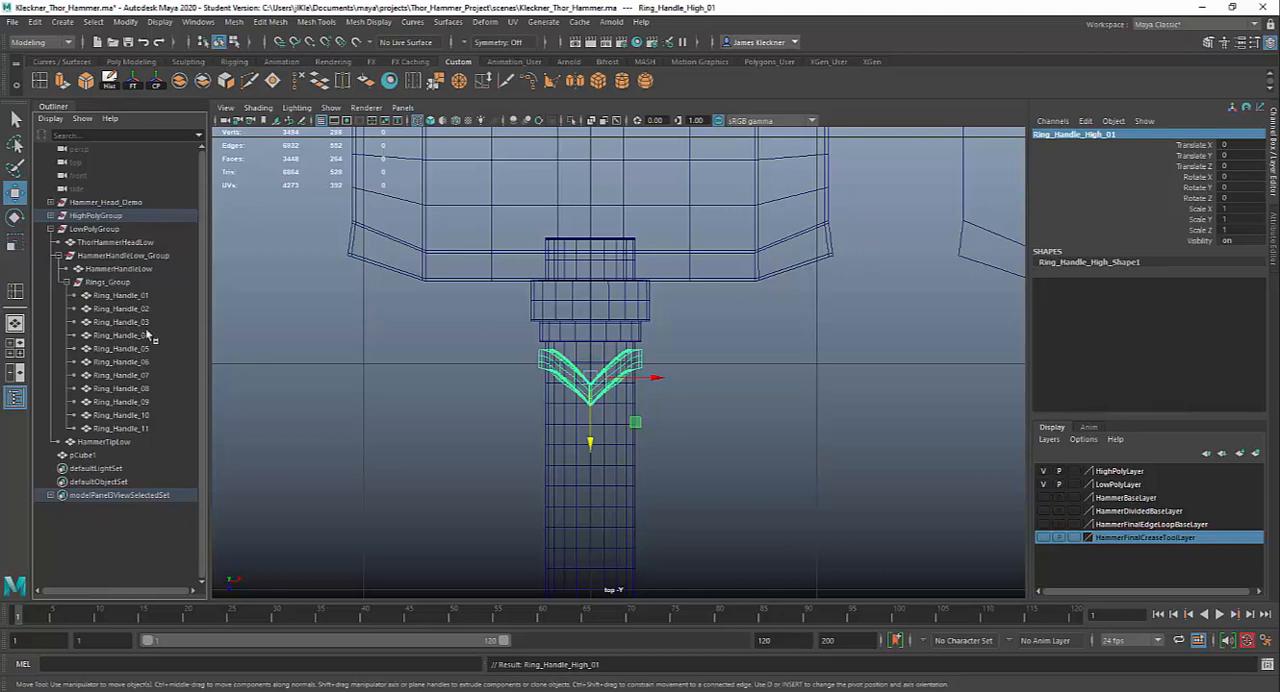
Return to the perspective view and examine the renamed ring's placement and the full length of the handle
key(space)
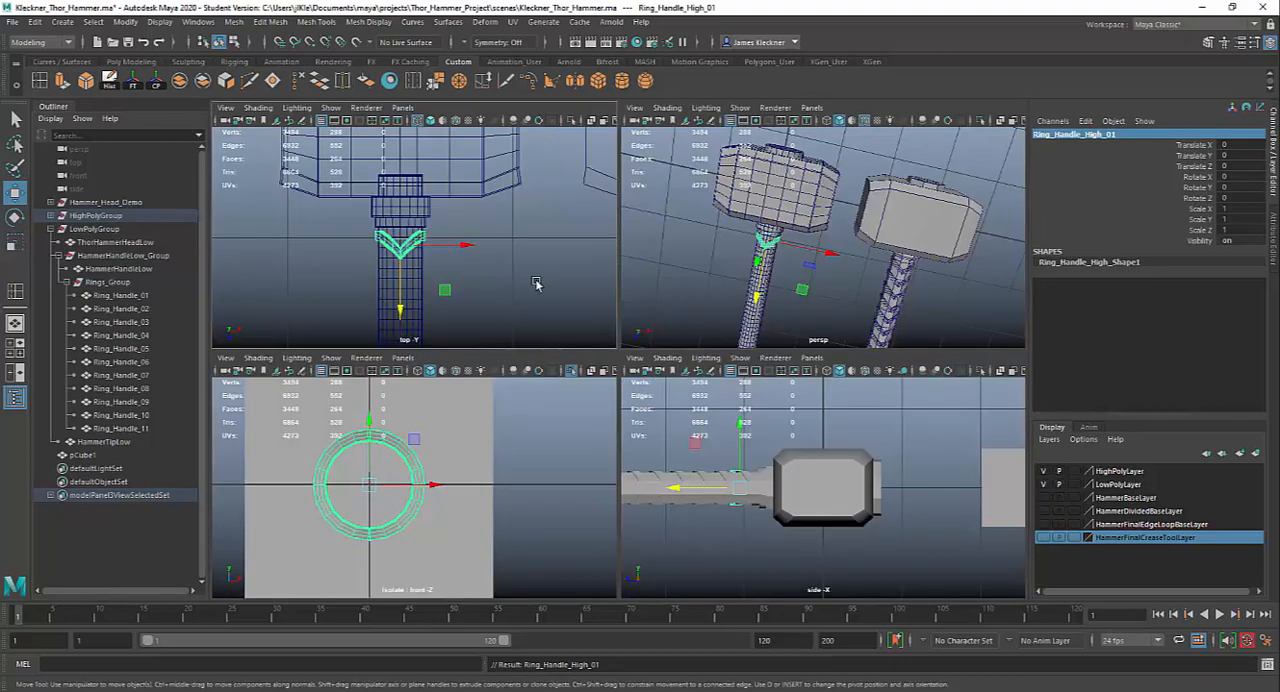
key(space)
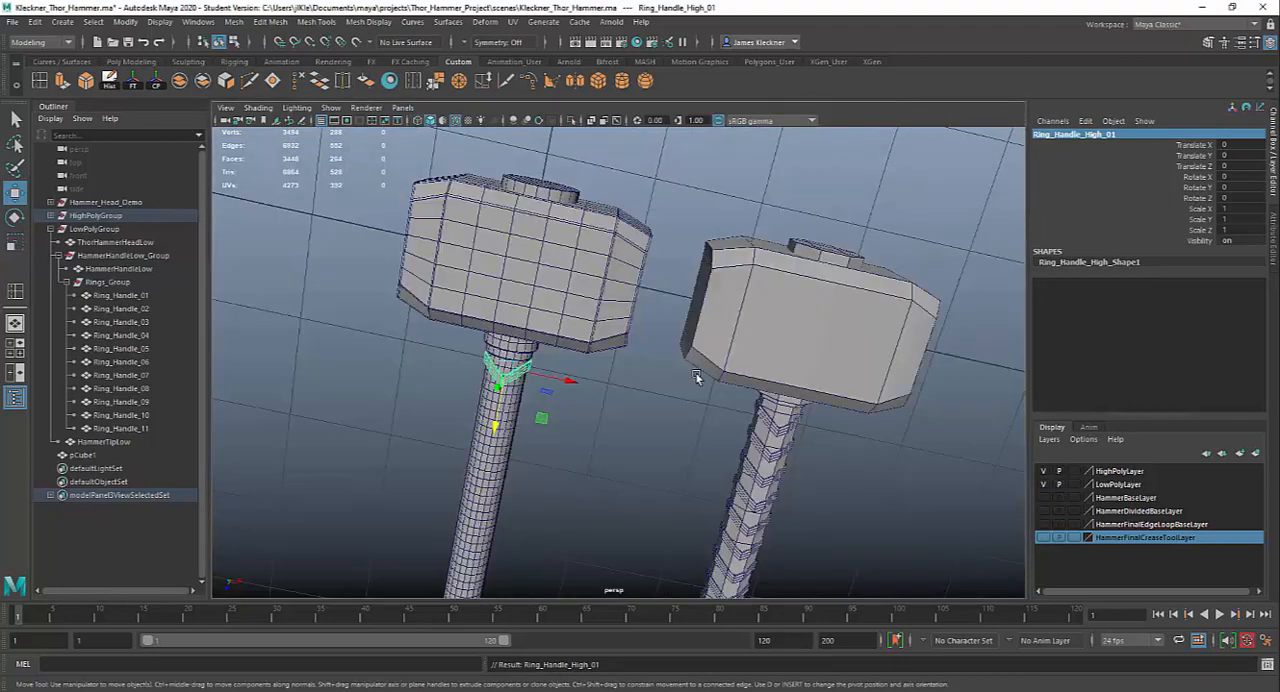
alt+drag(605, 478, 678, 399)
alt+middle_drag(660, 385, 729, 452)
alt+drag(729, 452, 712, 404)
scroll(735, 440, up, 8)
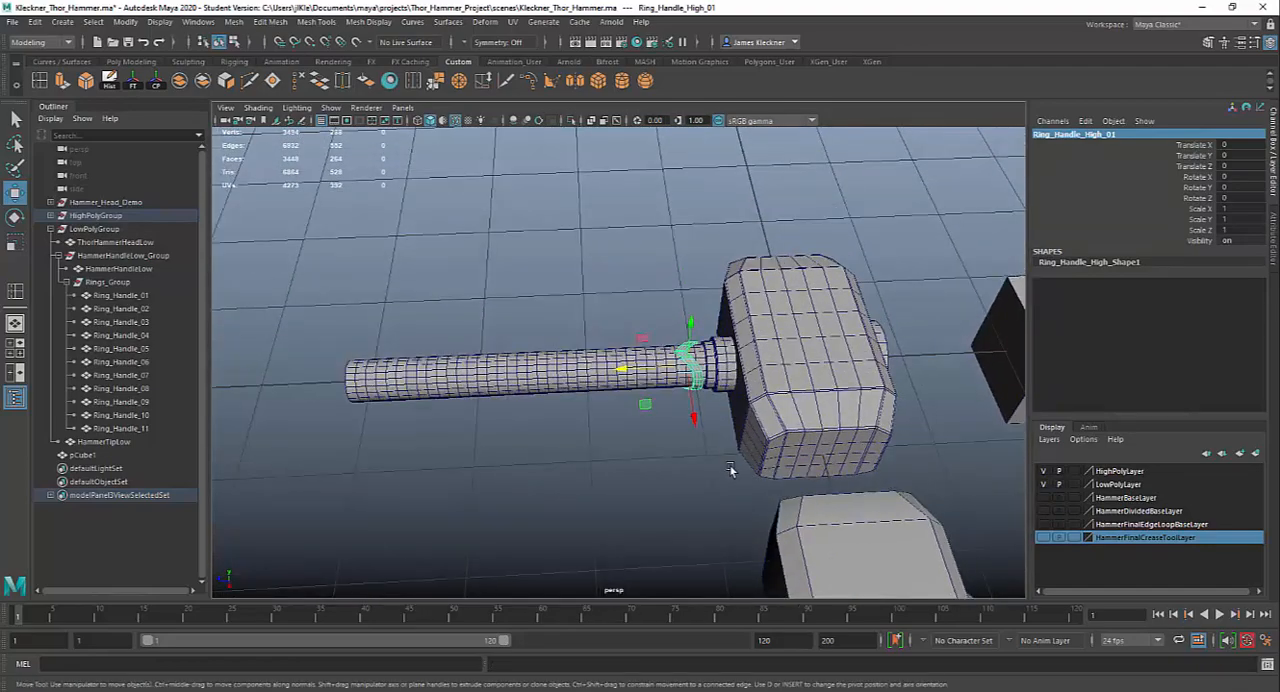
alt+right_drag(798, 502, 752, 463)
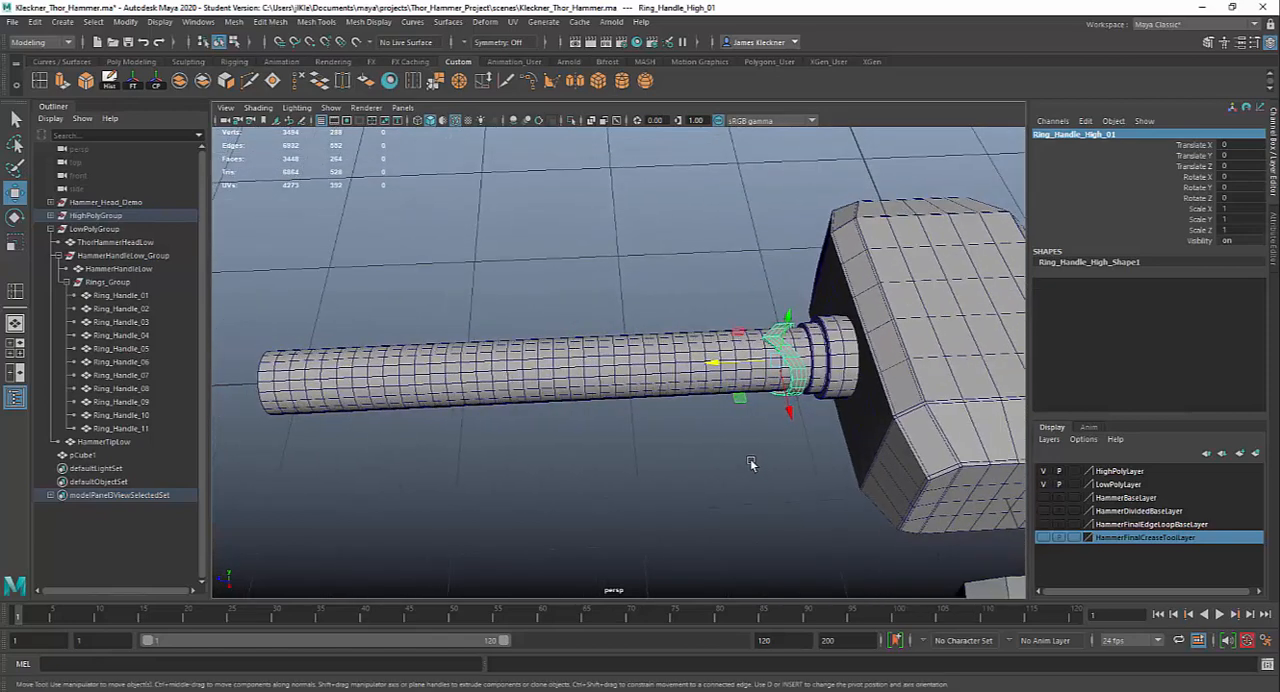
alt+middle_drag(752, 463, 769, 463)
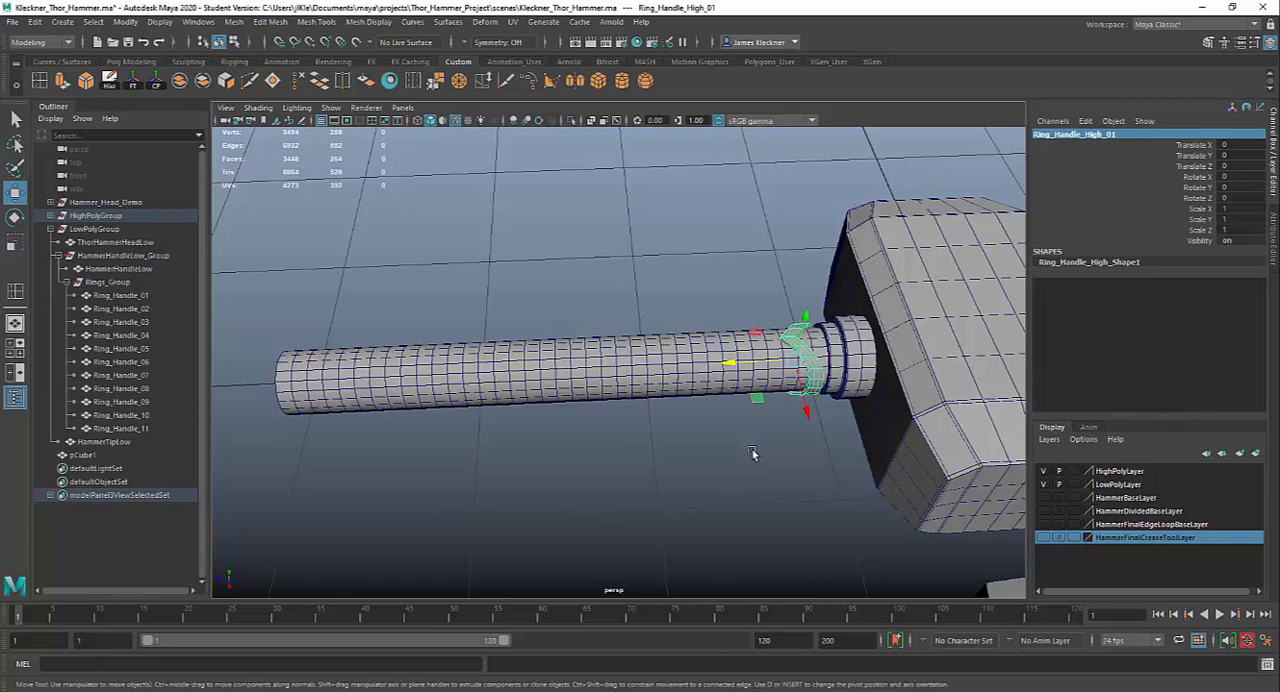
Duplicate the V-shaped ring and move the copy along the handle to a Translate Z of about 0.27
key(ctrl+d)
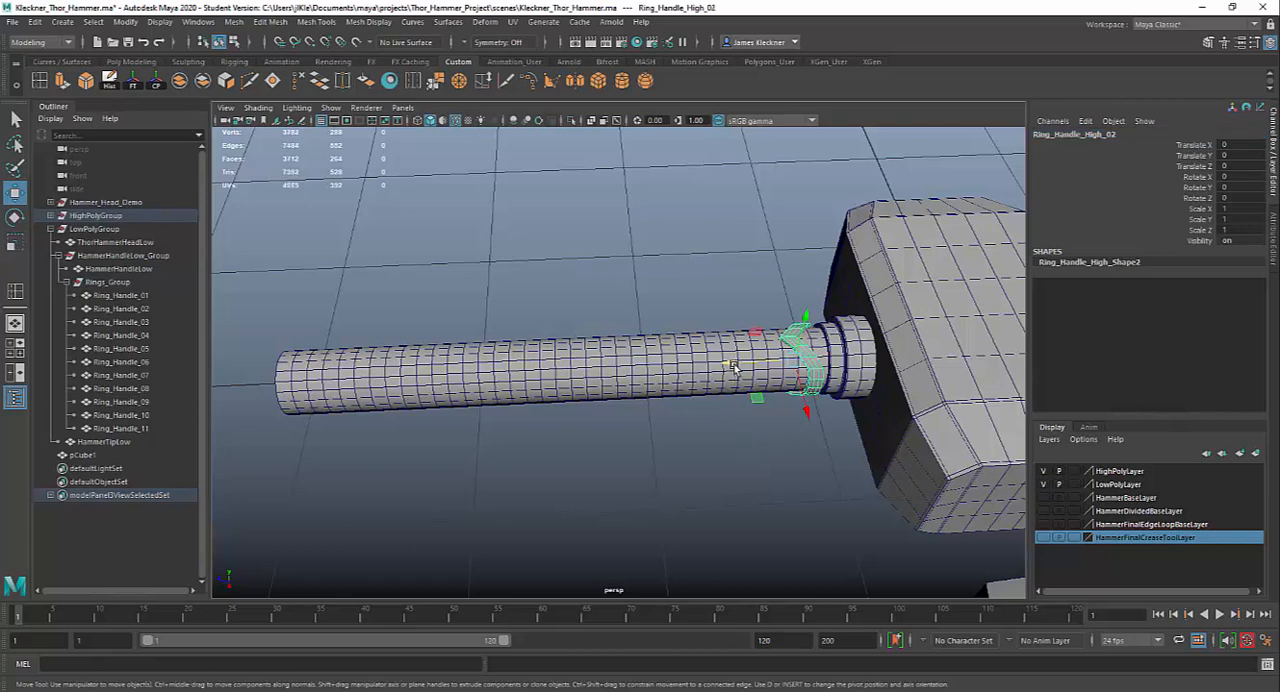
drag(733, 367, 700, 368)
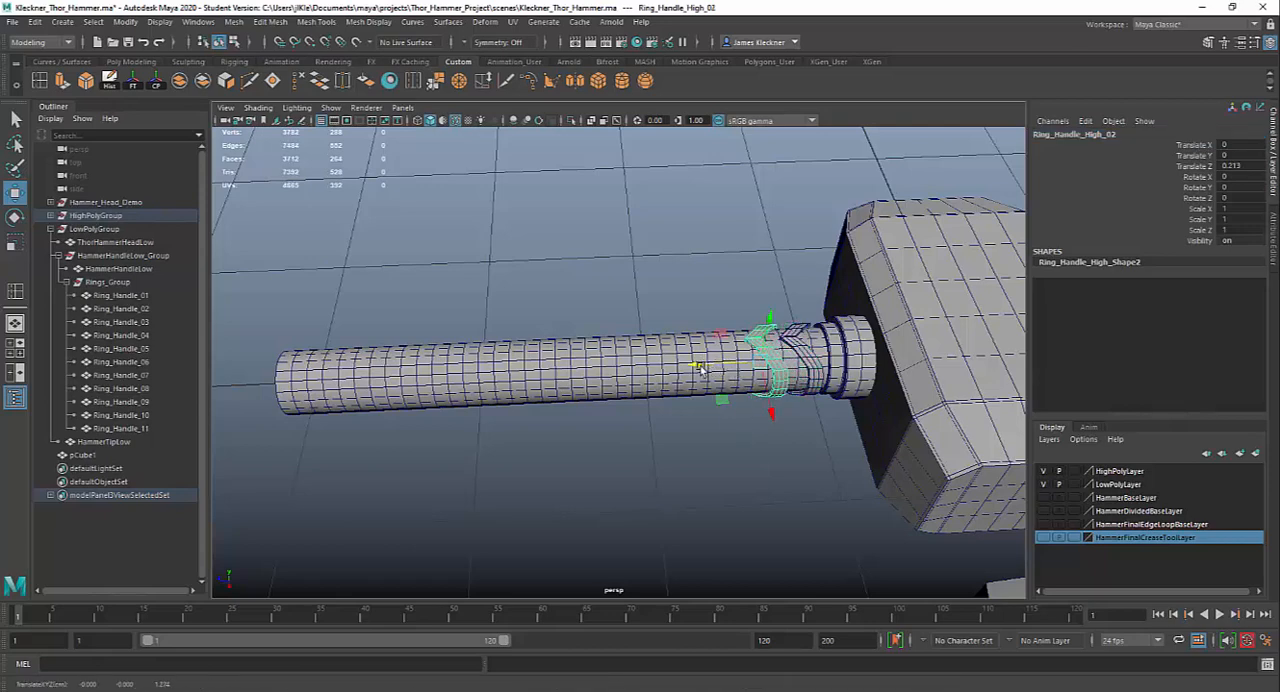
scroll(762, 473, down, 3)
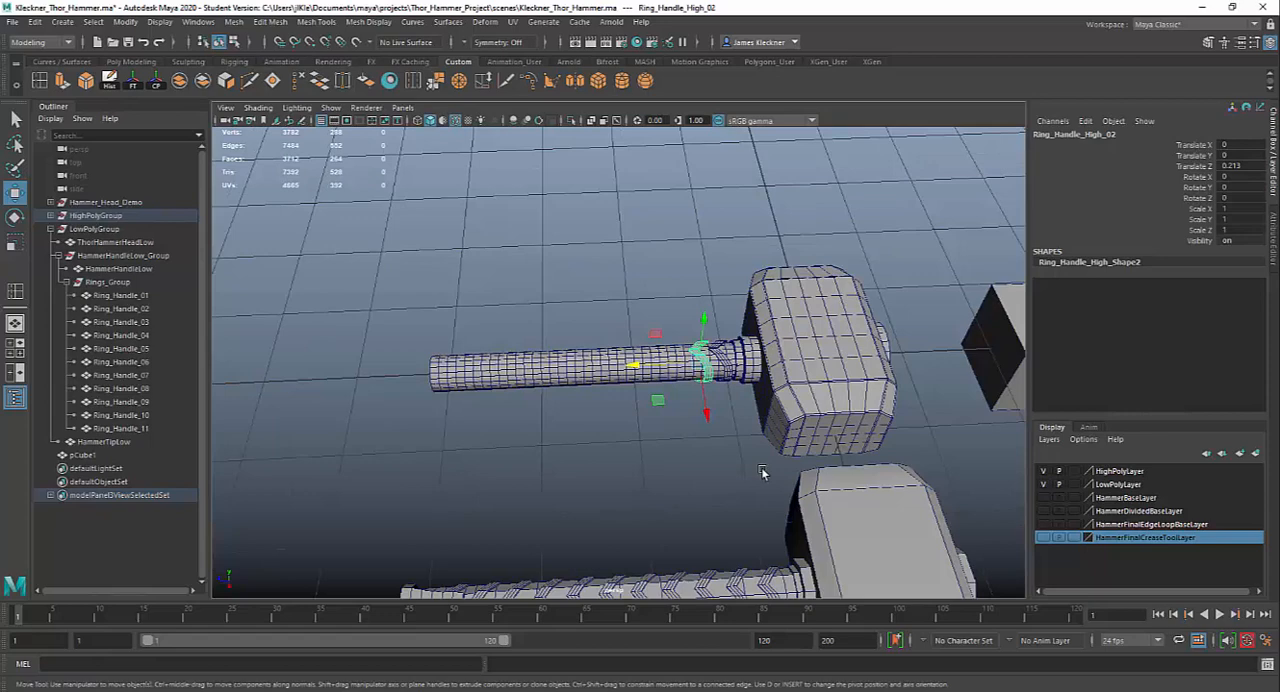
scroll(762, 473, up, 3)
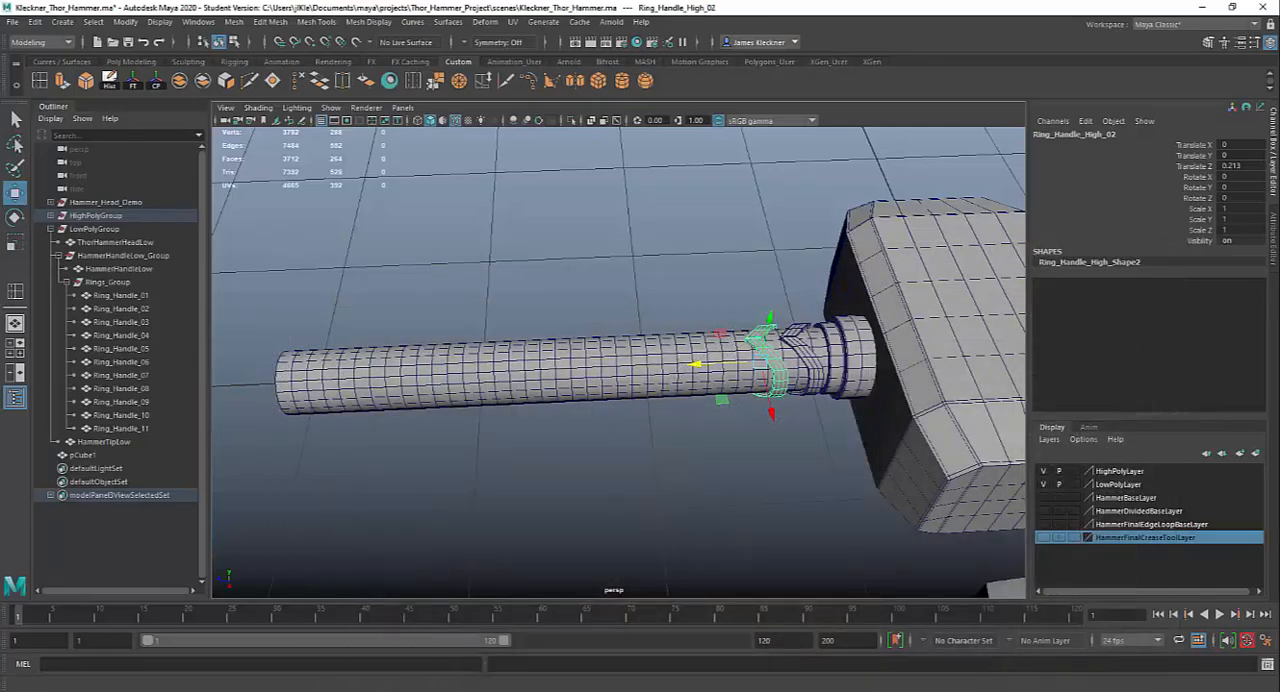
scroll(750, 414, up, 3)
middle_drag(762, 366, 746, 366)
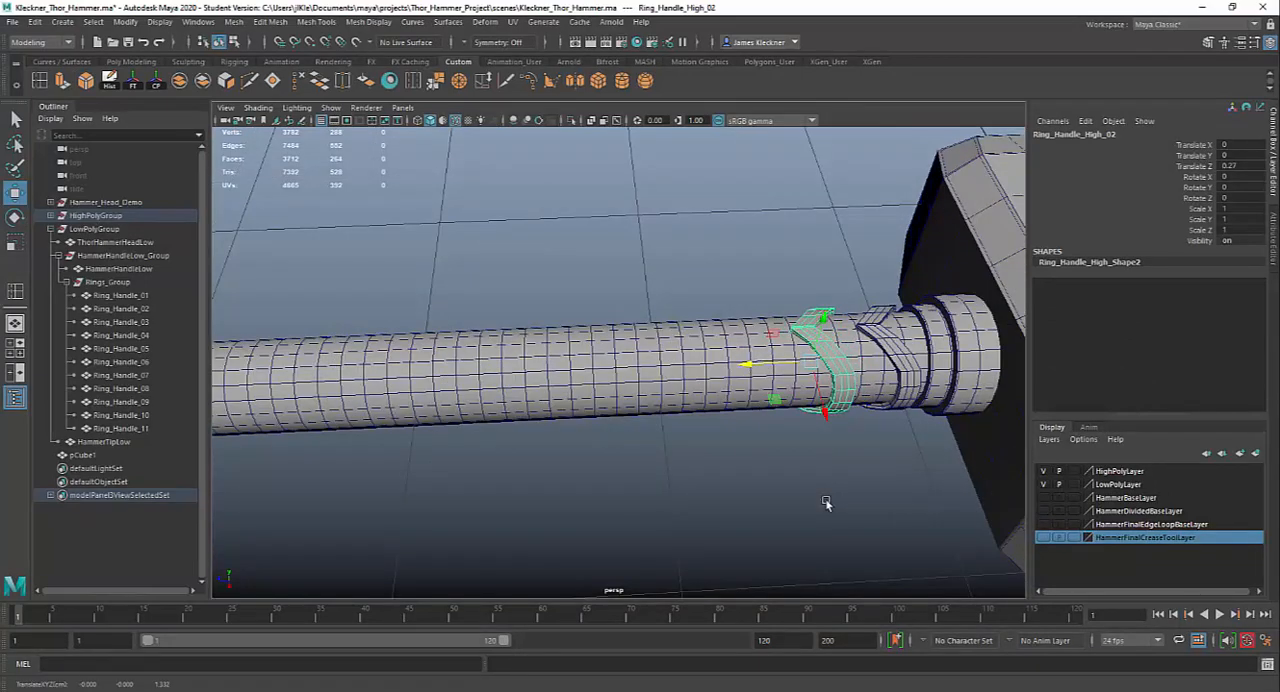
scroll(825, 503, down, 3)
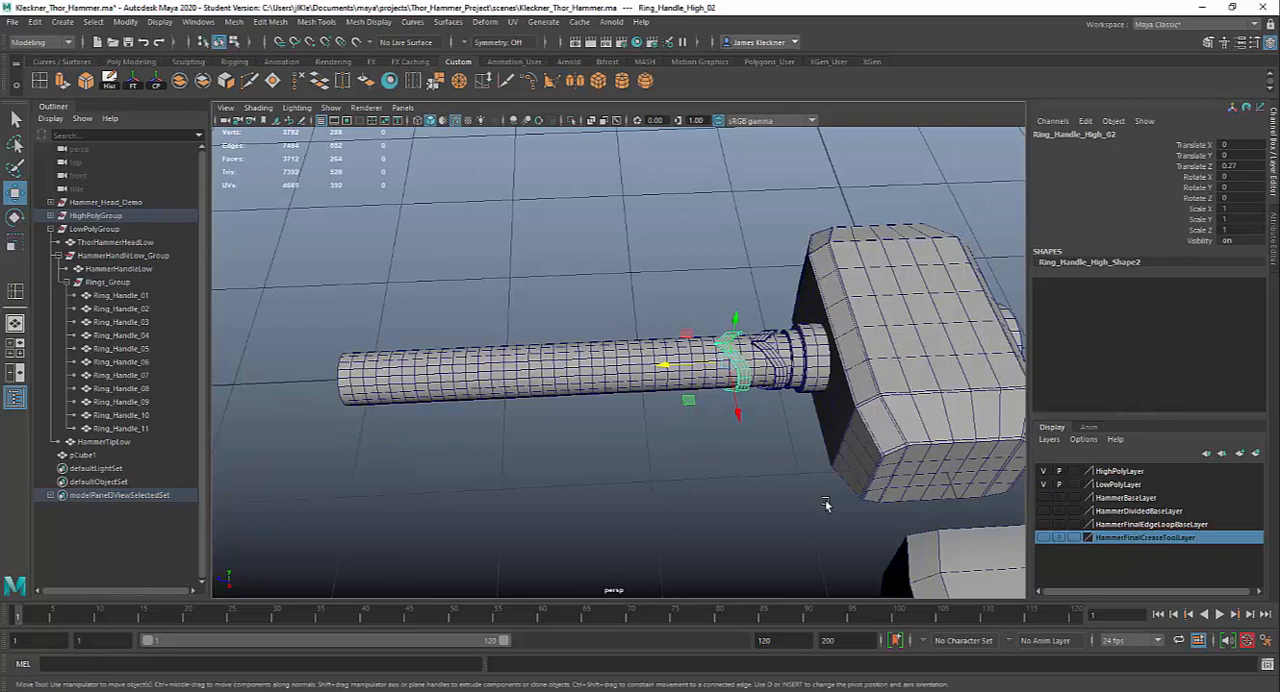
Repeat the duplicate with its offset along the handle until the evenly spaced rings reach Ring_Handle_High_11
key(shift+d)
key(shift+d)
key(shift+d)
key(shift+d)
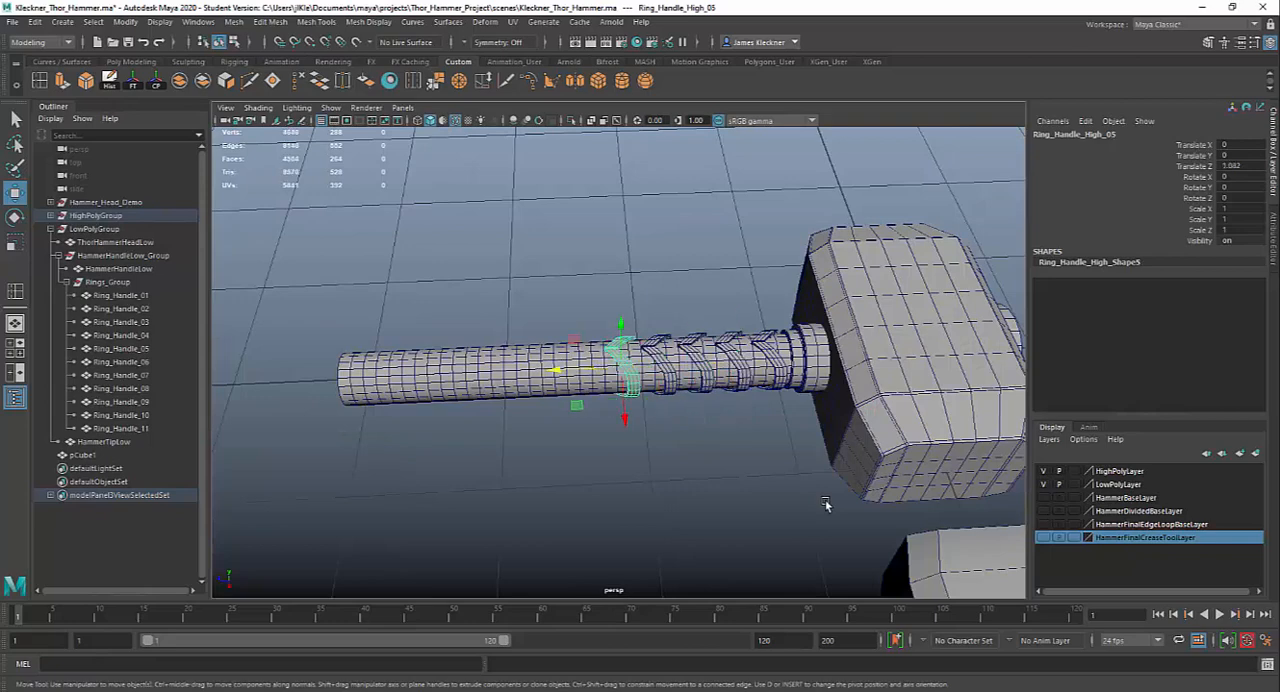
key(shift+d)
key(shift+d)
key(shift+d)
key(shift+d)
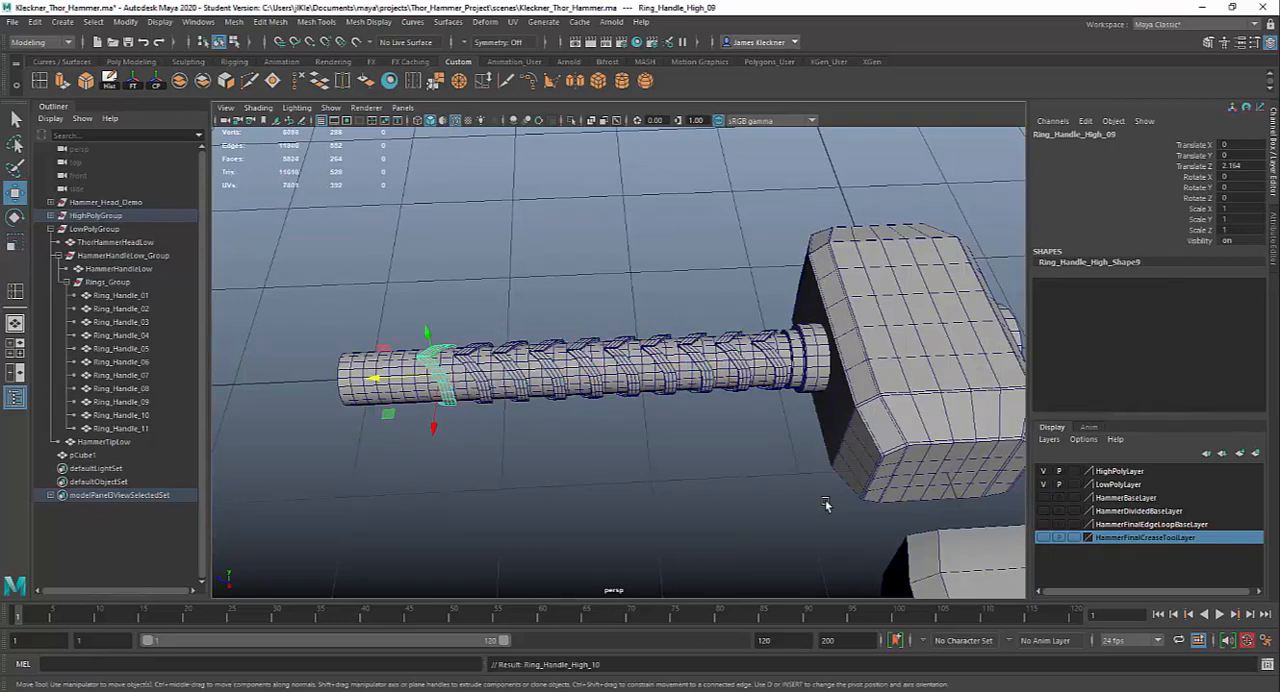
key(shift+d)
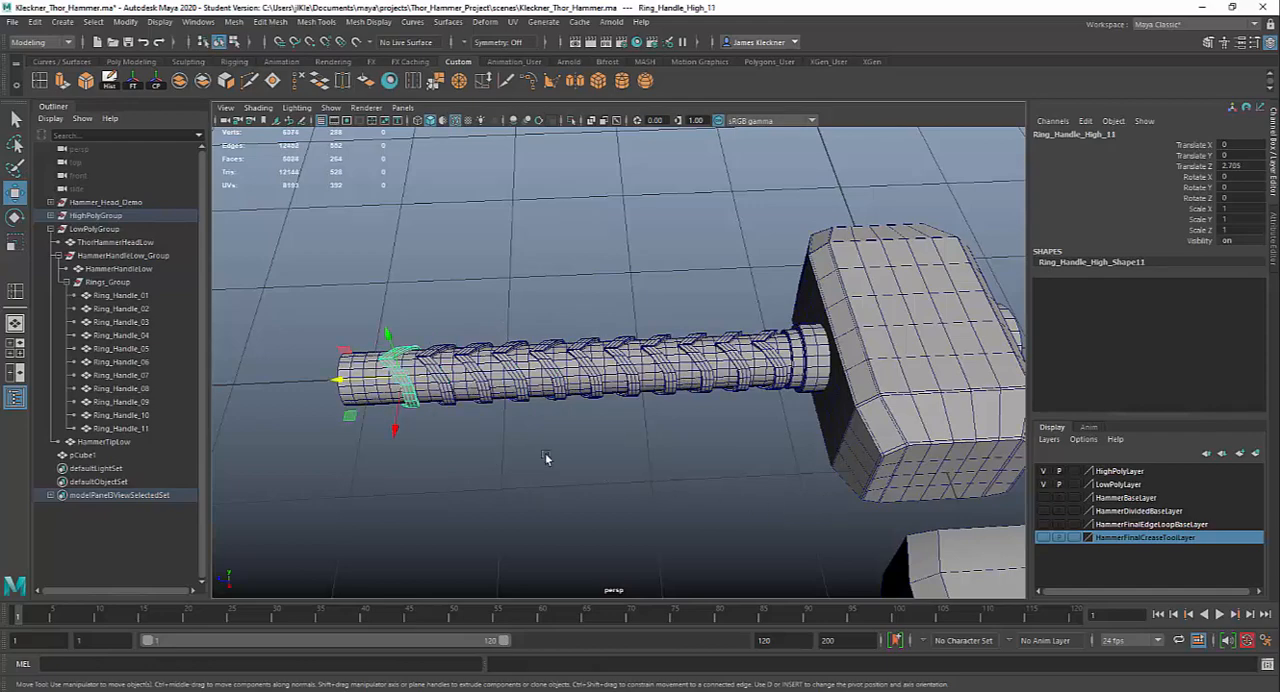
Check several of the duplicated rings individually, and freeze the transformations of the handle and all its V-shaped rings together
alt+drag(546, 457, 793, 458)
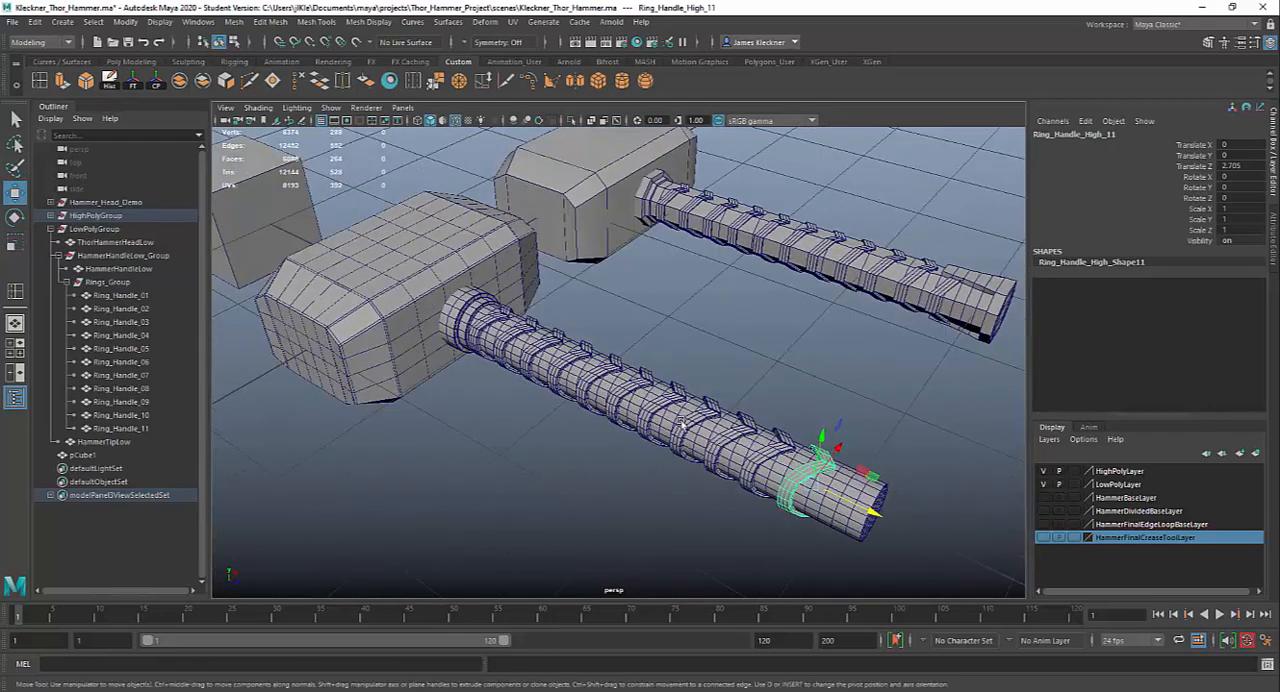
click(755, 440)
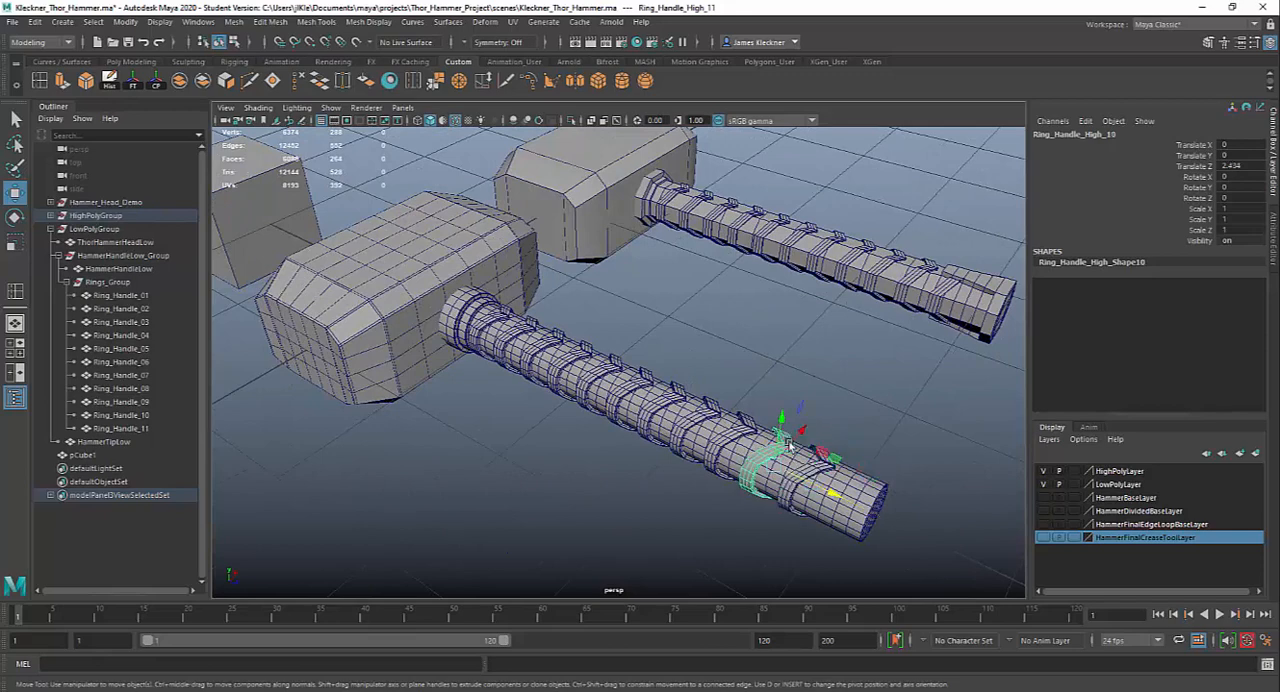
click(736, 430)
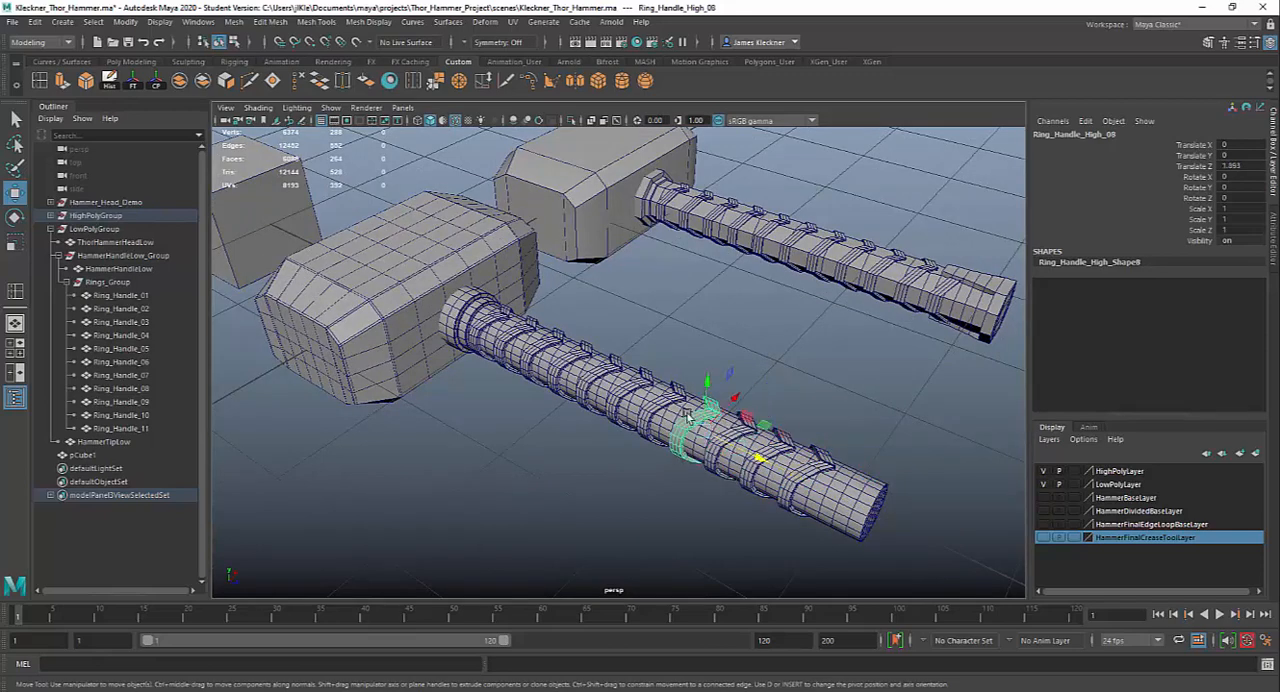
click(702, 420)
click(652, 400)
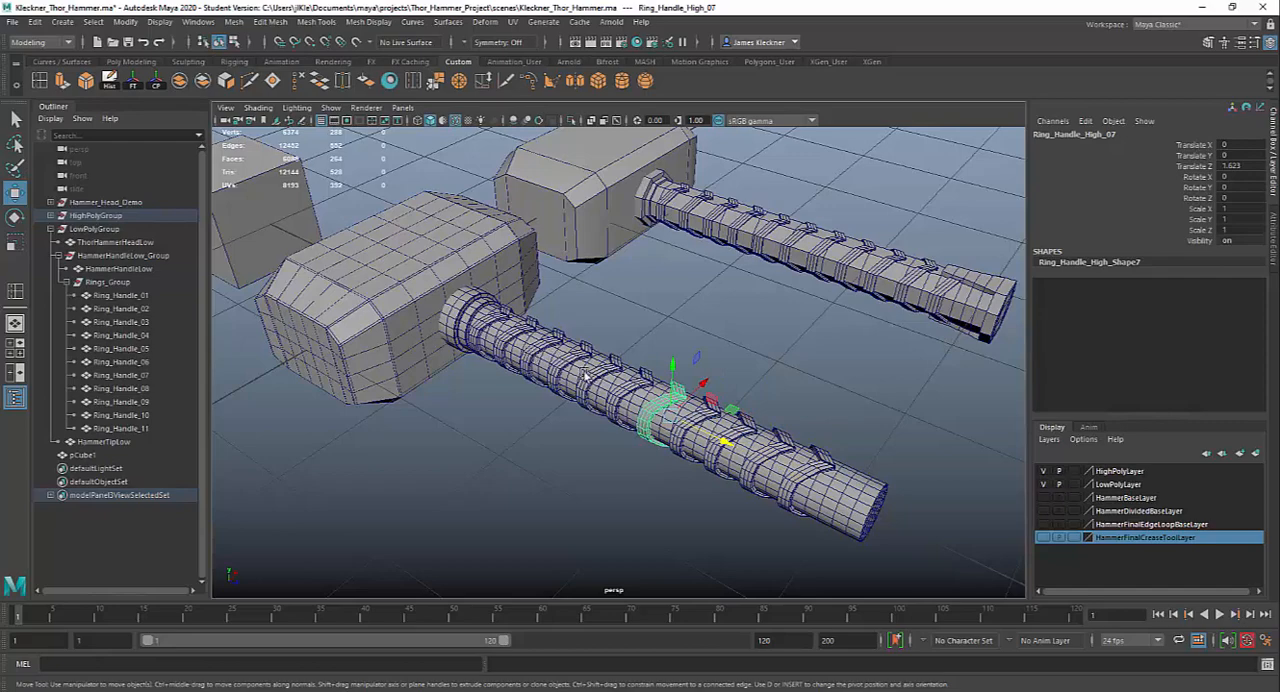
alt+drag(586, 375, 660, 384)
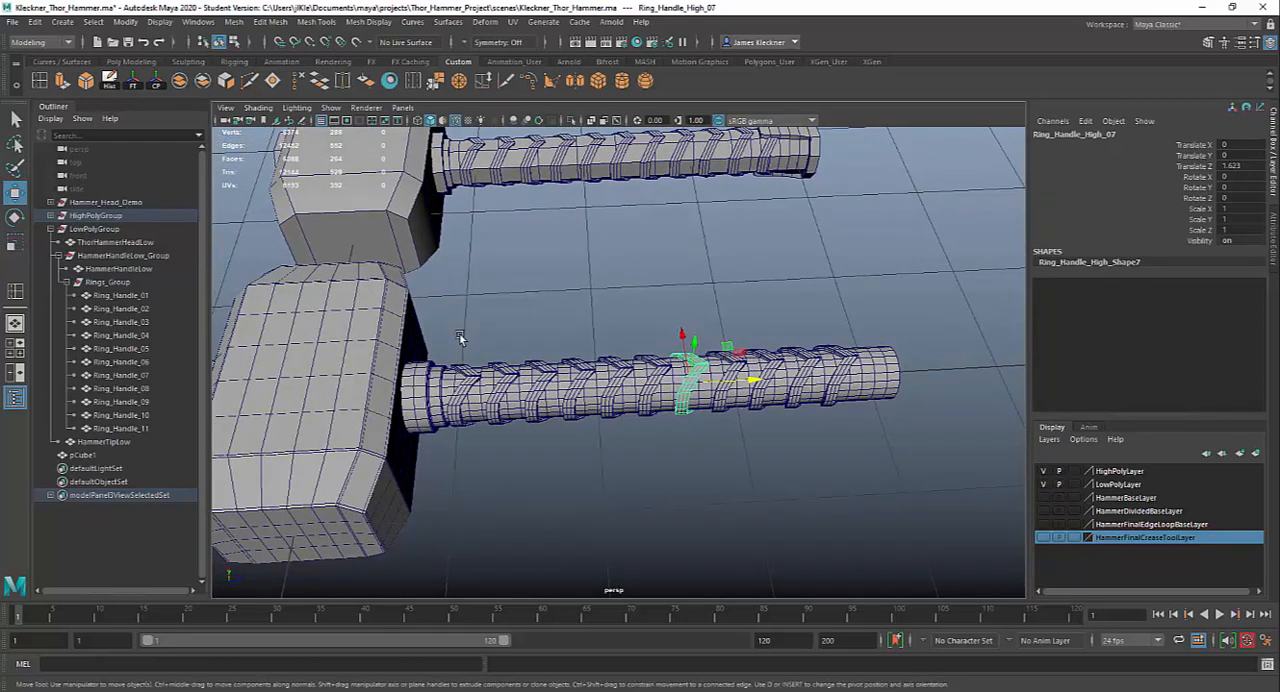
drag(460, 336, 903, 462)
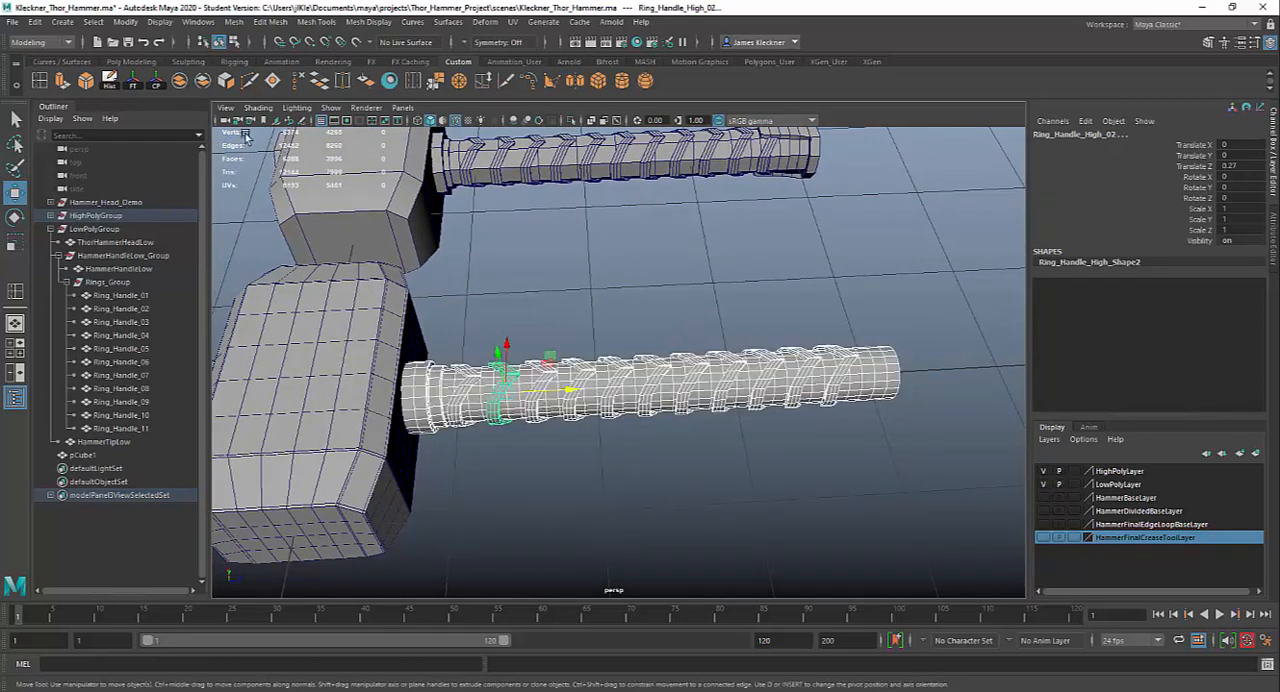
click(133, 82)
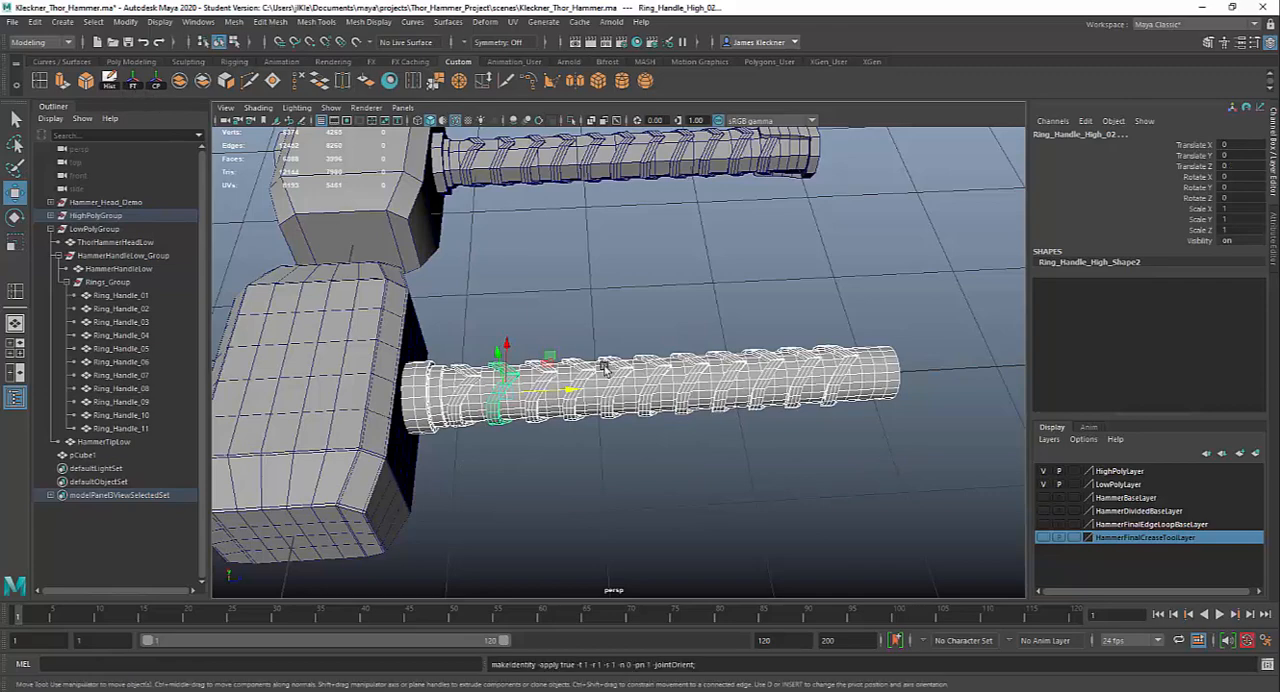
click(698, 380)
Select the full loop of side faces around the free end of the high-poly handle
alt+drag(780, 449, 883, 501)
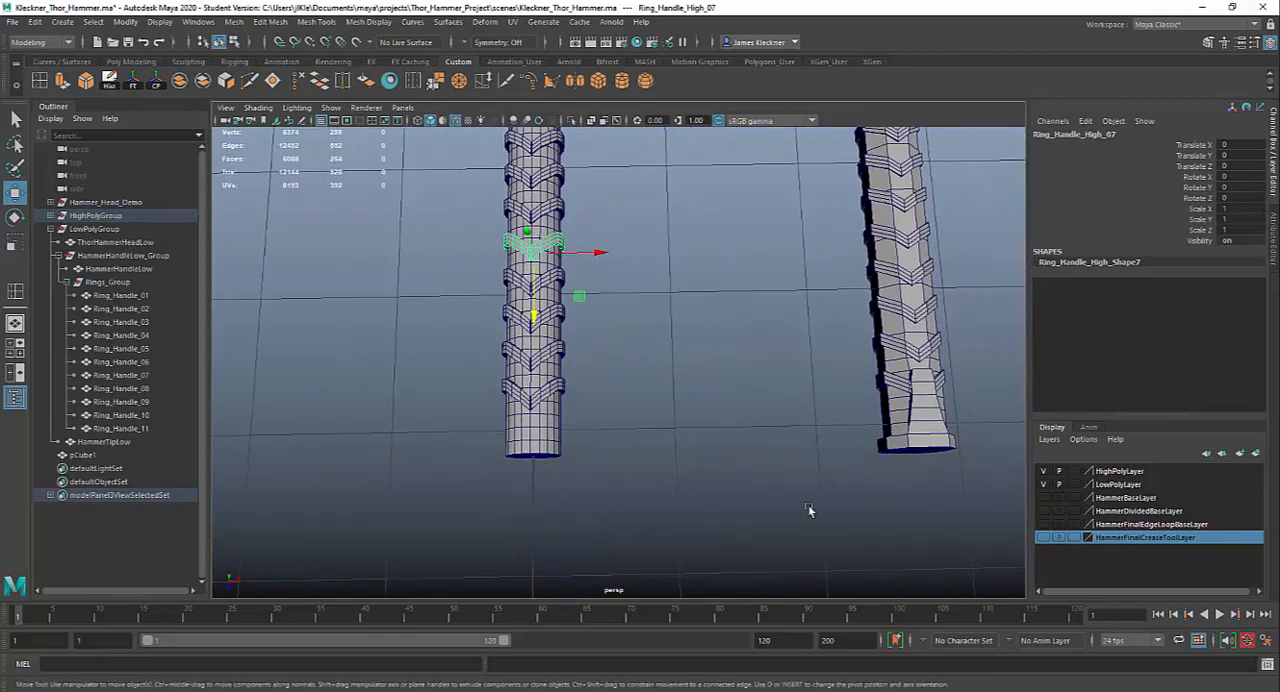
alt+drag(808, 514, 640, 446)
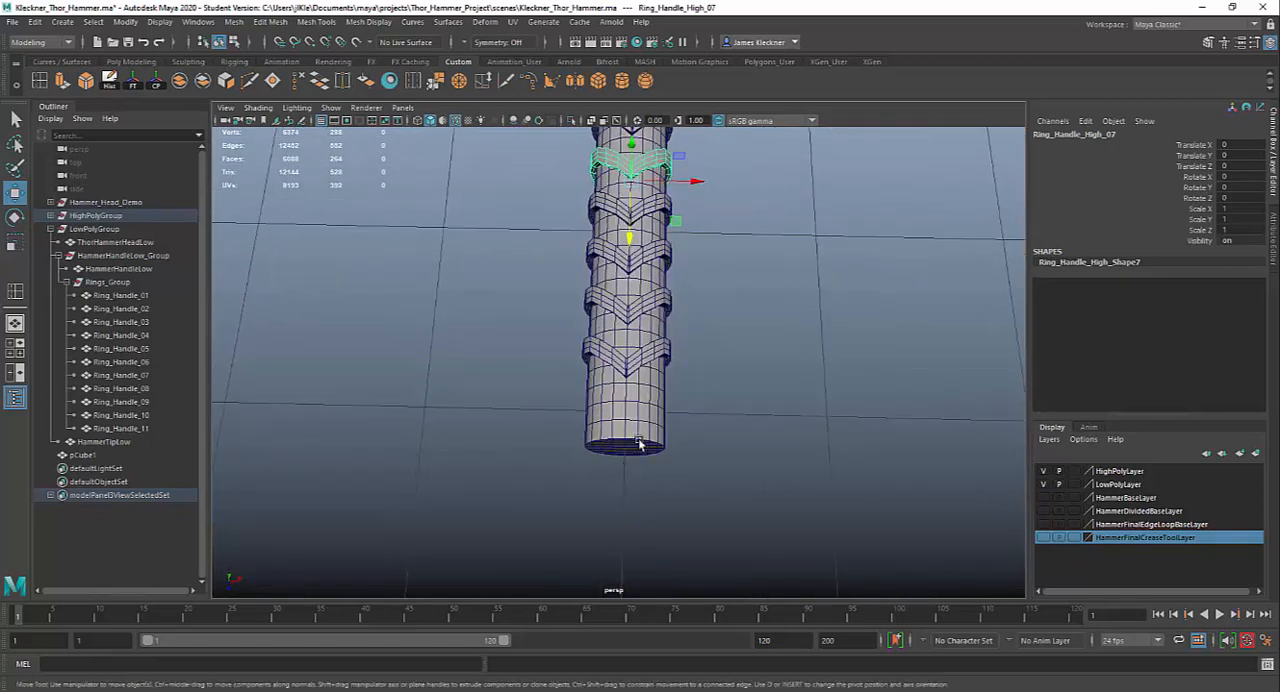
alt+right_drag(640, 446, 783, 560)
right_drag(620, 350, 626, 392)
click(620, 496)
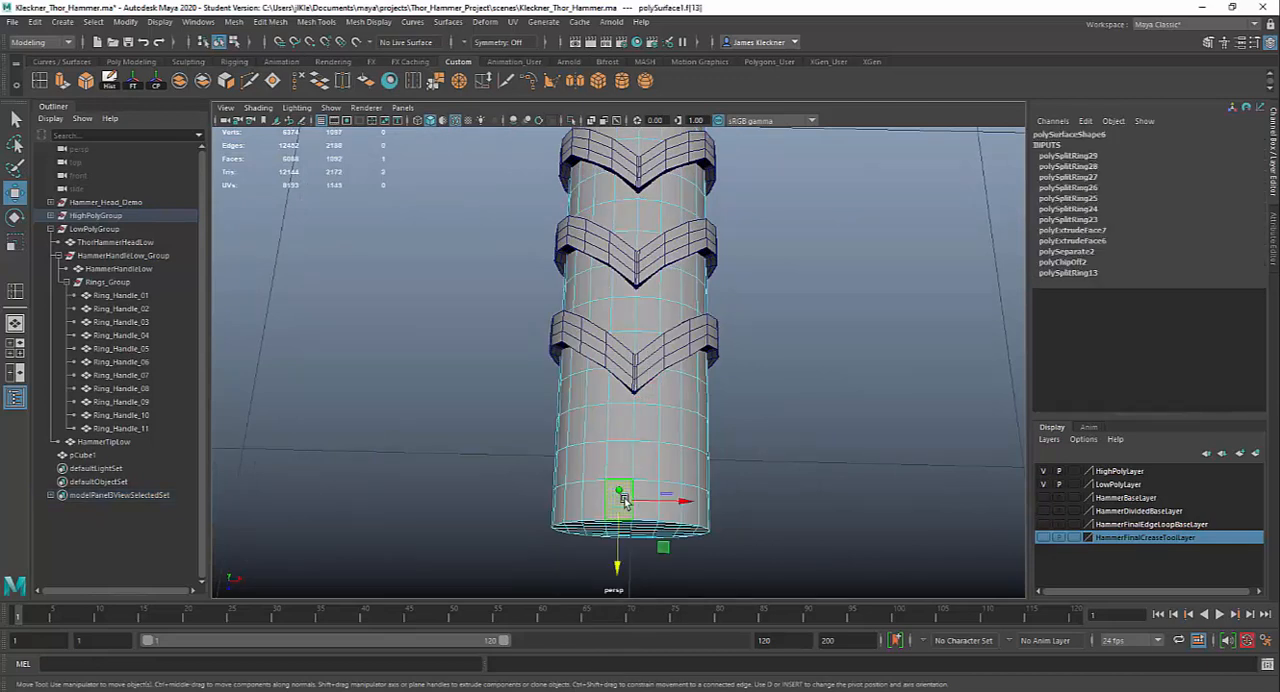
key(q)
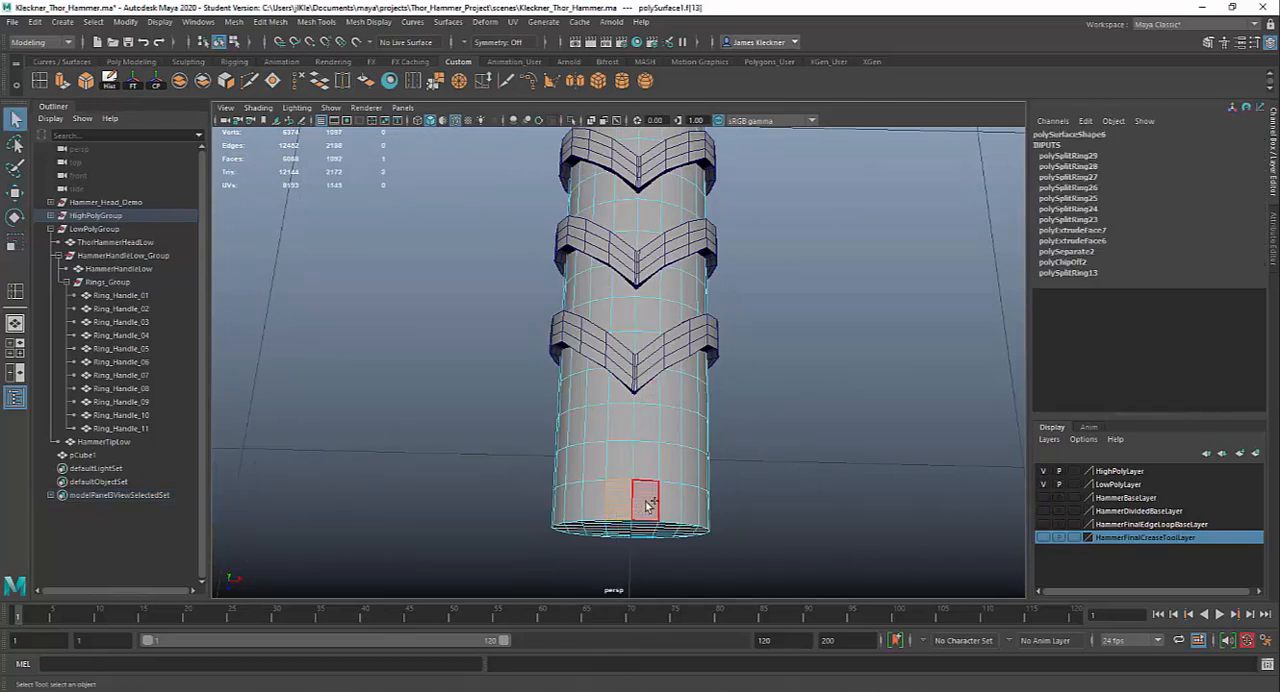
shift+double_click(646, 500)
scroll(754, 508, down, 5)
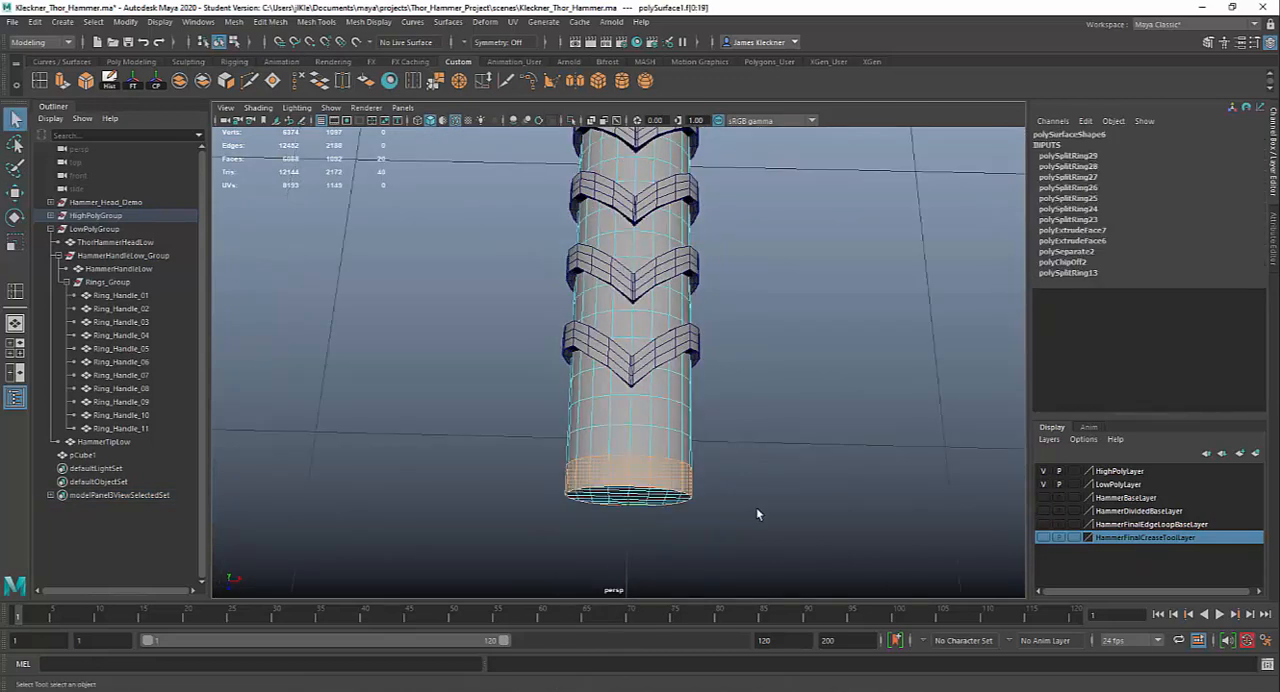
Add a stepped, narrowing block of faces to the selection, from the end loop up past the tip of the last V-shaped ring
scroll(757, 470, up, 4)
shift+drag(603, 446, 660, 448)
shift+click(607, 411)
shift+click(633, 412)
shift+click(619, 386)
shift+click(638, 385)
shift+click(622, 347)
shift+click(642, 347)
alt+drag(757, 460, 617, 463)
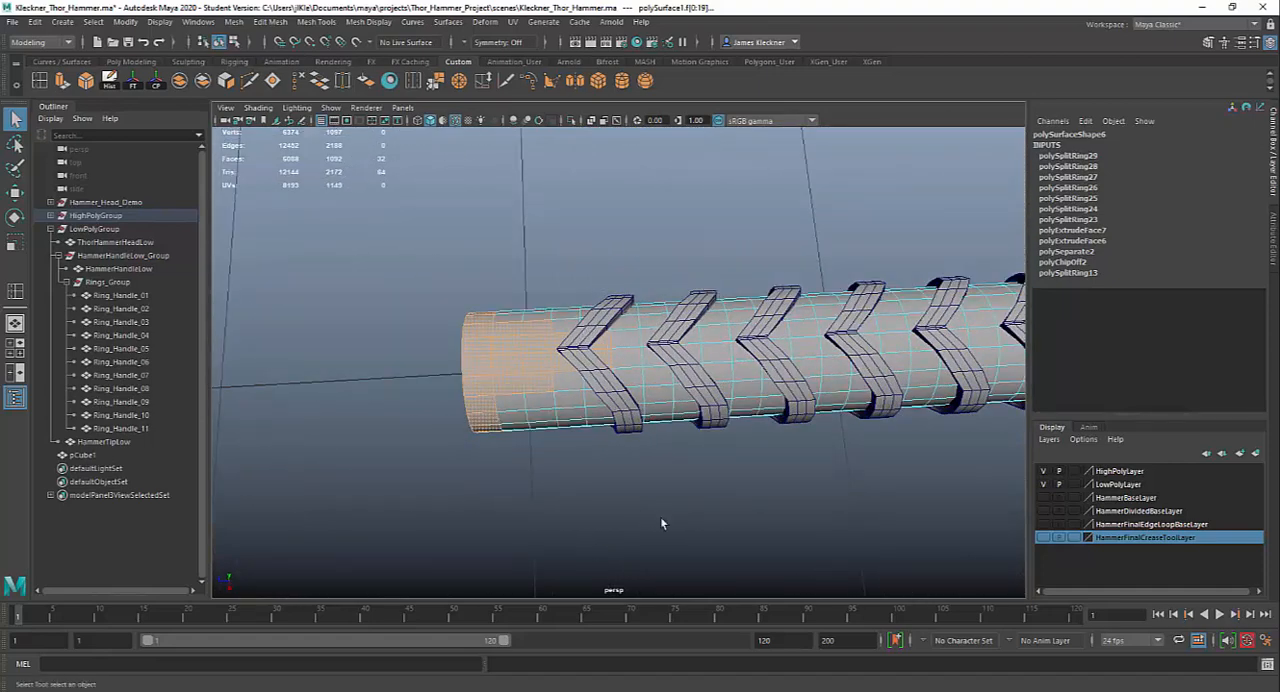
Check the pommel shape on the Photoshop hammer reference, return to Maya, and examine both sides of the handle end
key(alt+Tab)
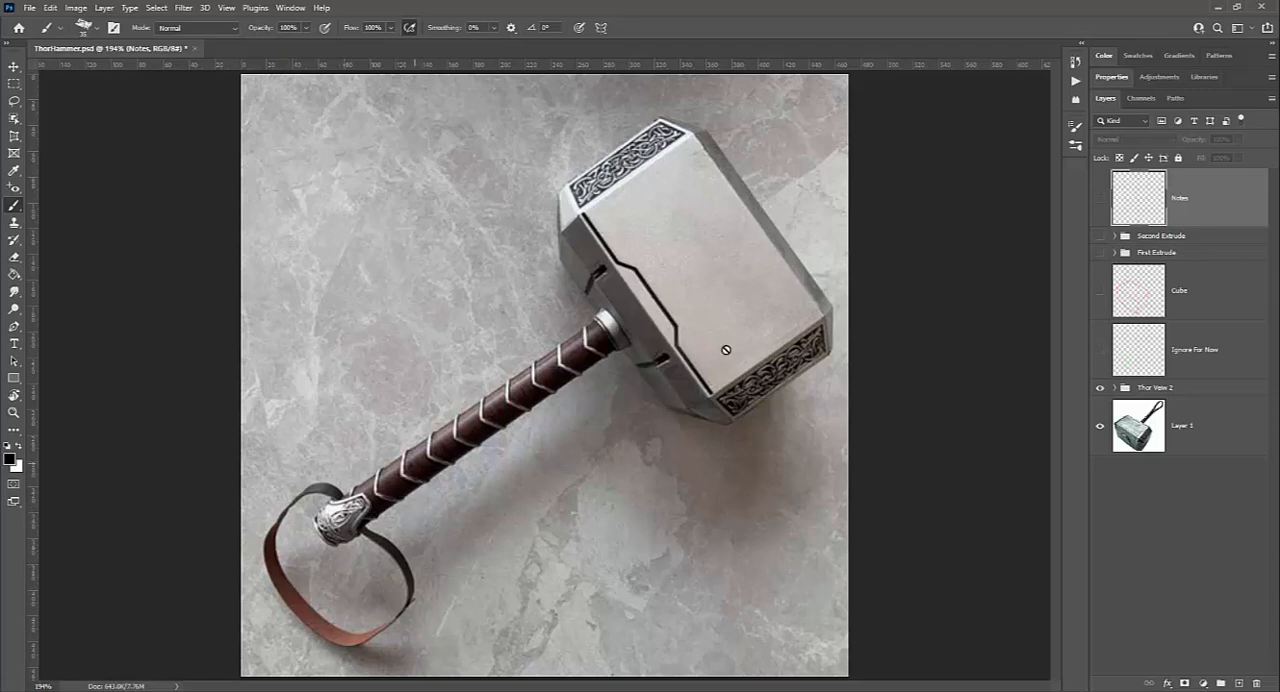
click(1219, 8)
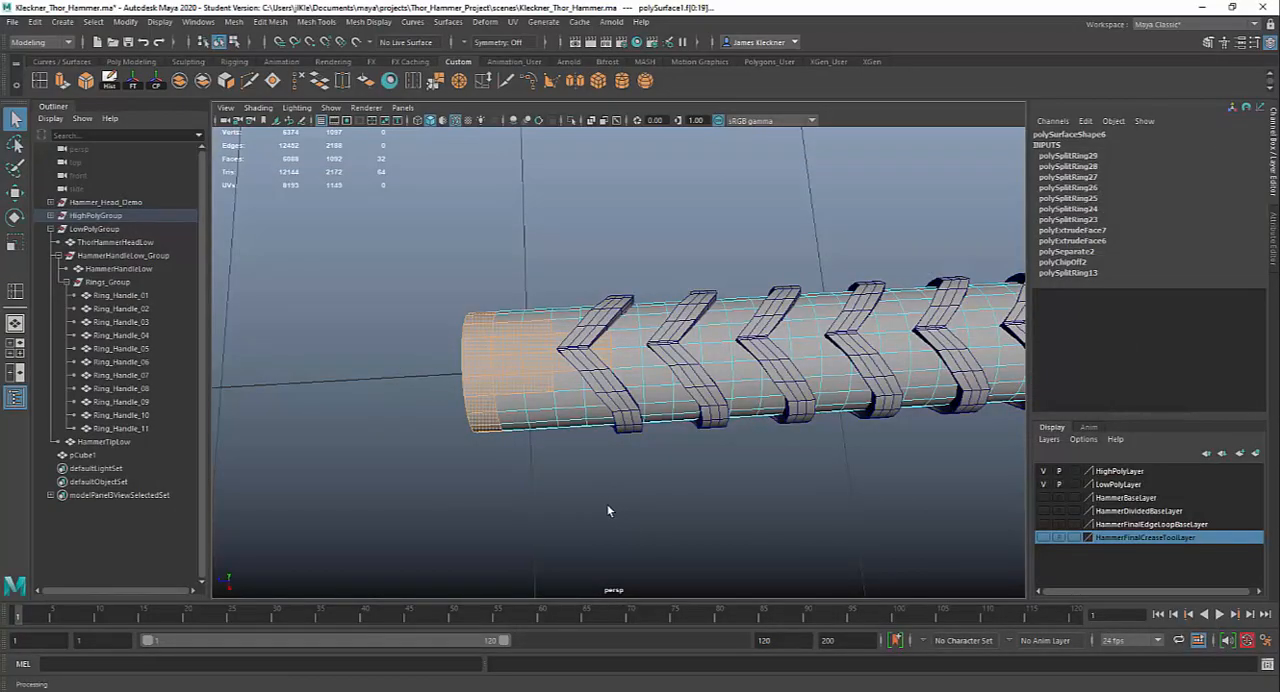
alt+drag(606, 508, 632, 509)
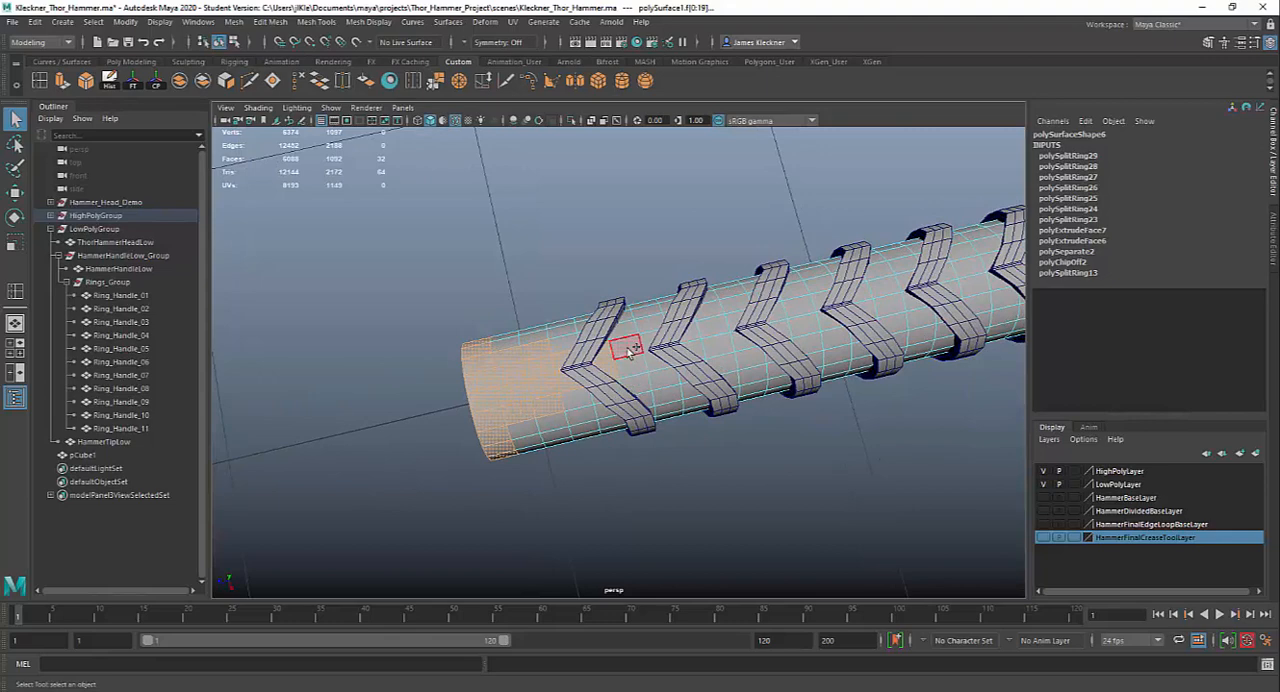
alt+drag(680, 521, 620, 387)
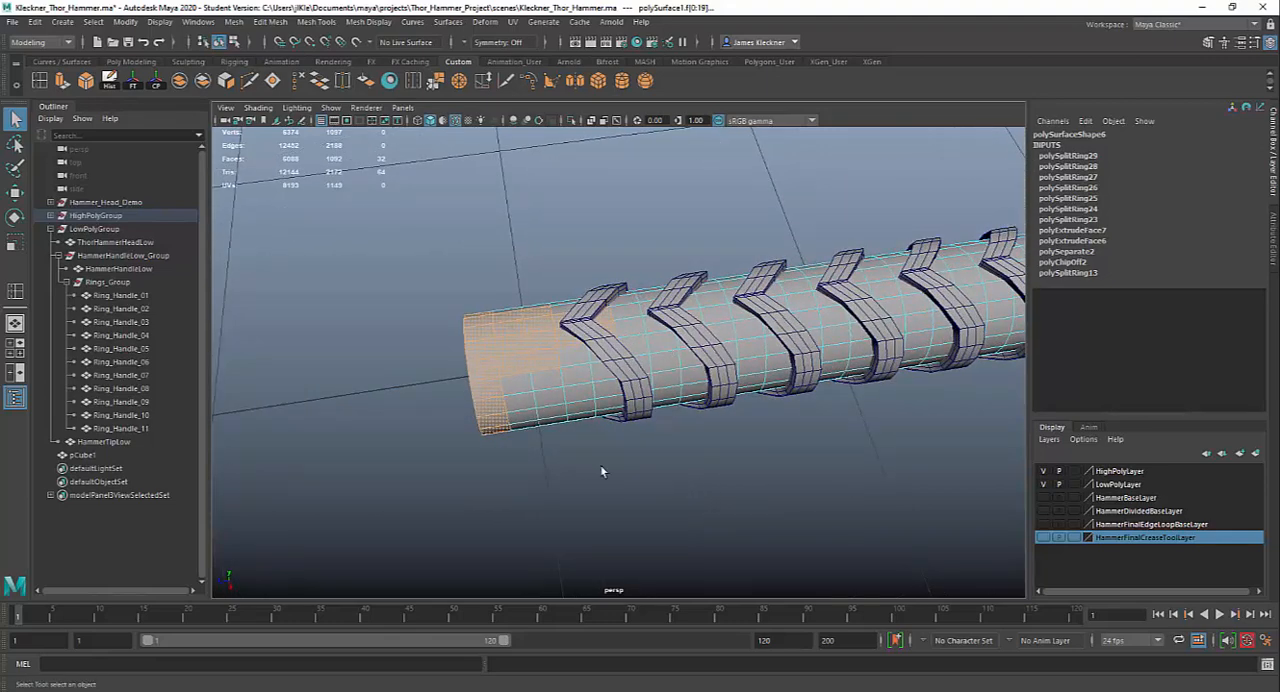
alt+drag(576, 498, 725, 324)
alt+drag(751, 368, 694, 403)
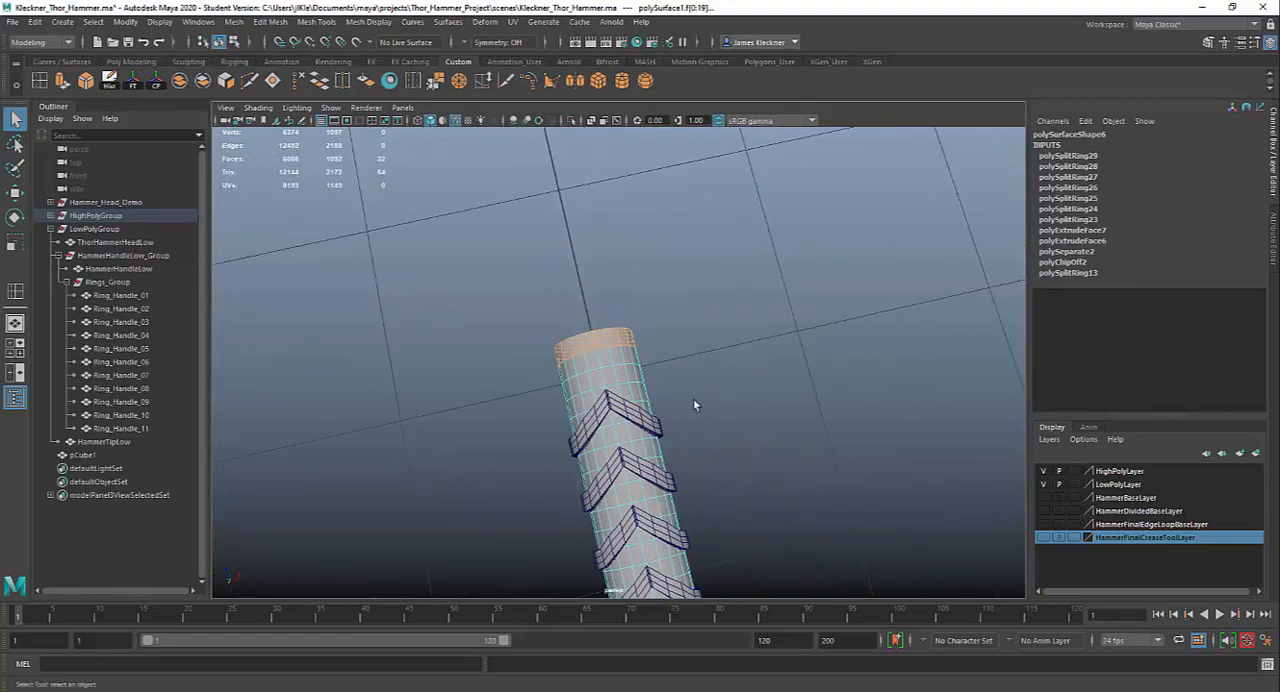
Add a matching stepped block of faces on the opposite side of the handle end to the selection
alt+right_drag(694, 403, 786, 543)
shift+click(565, 364)
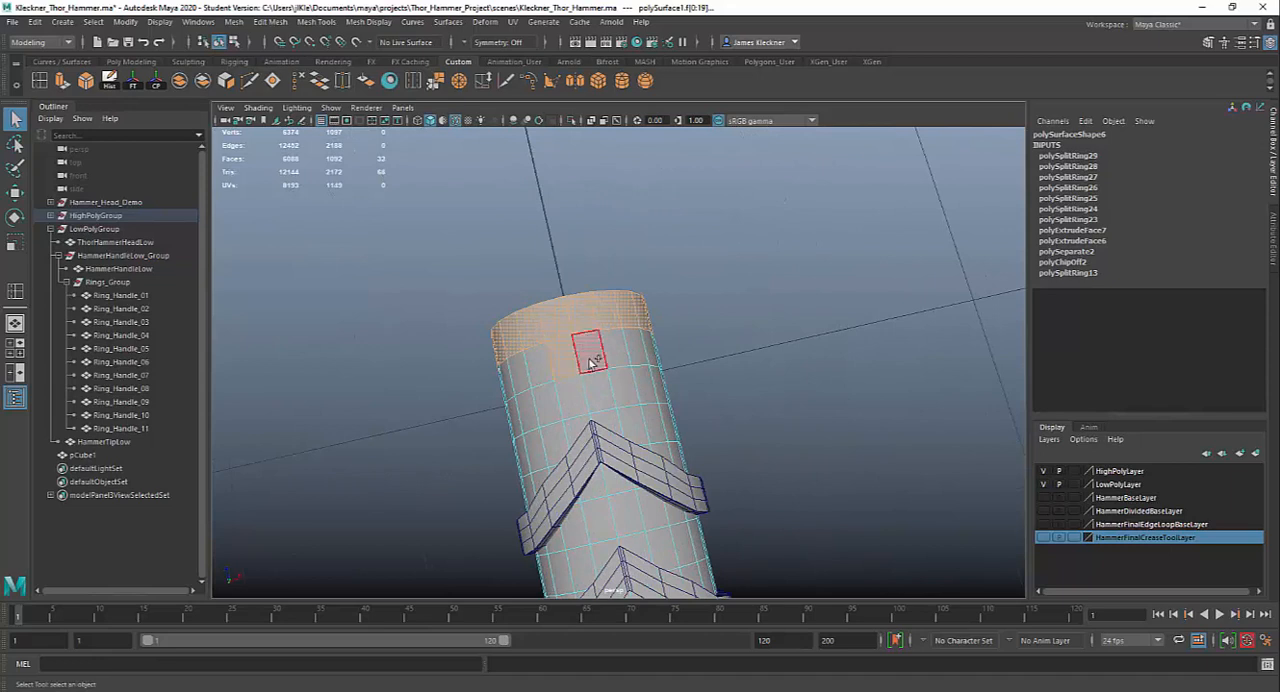
shift+click(589, 361)
shift+click(611, 355)
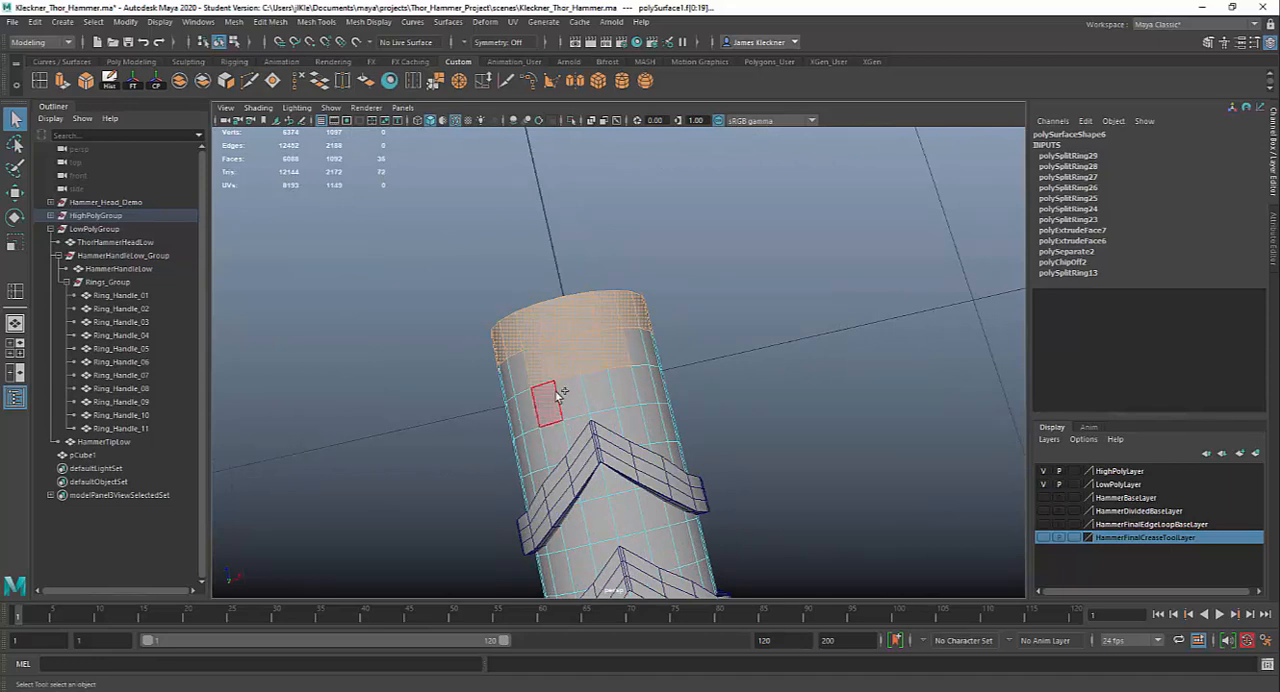
shift+click(545, 396)
shift+click(572, 393)
shift+click(595, 390)
shift+click(622, 386)
shift+click(547, 405)
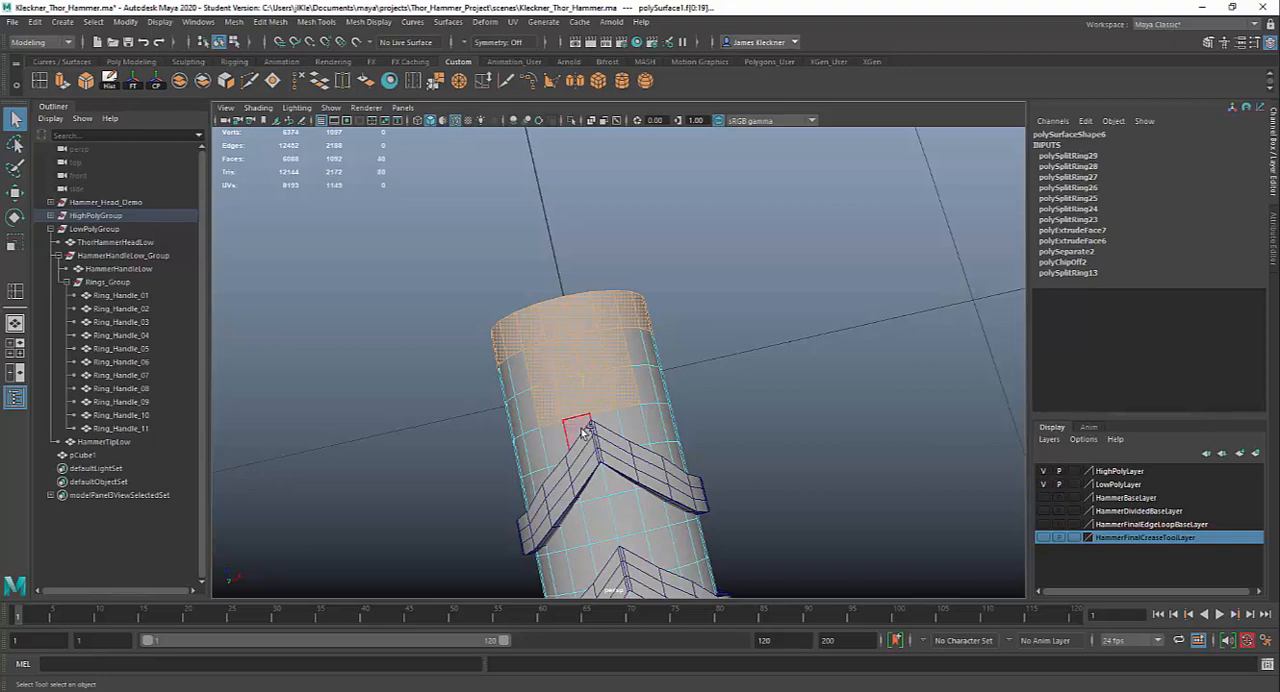
shift+click(583, 430)
shift+click(628, 422)
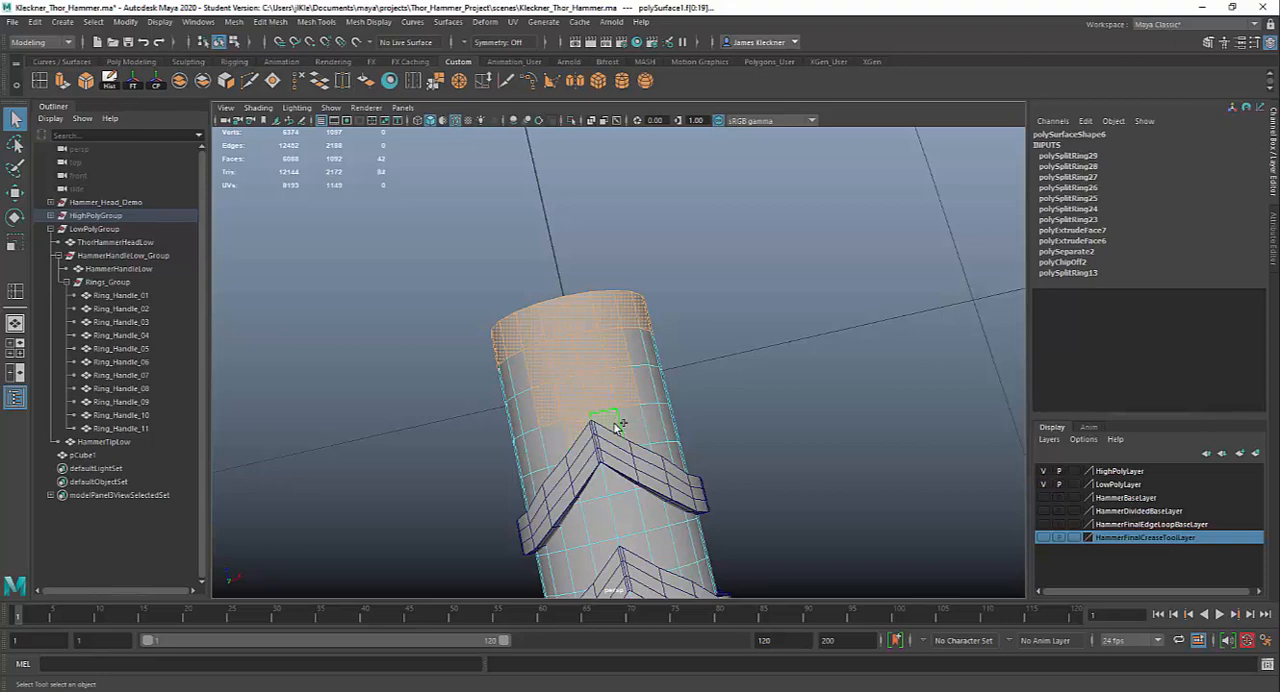
shift+click(613, 485)
alt+drag(720, 333, 527, 333)
alt+middle_drag(671, 495, 666, 505)
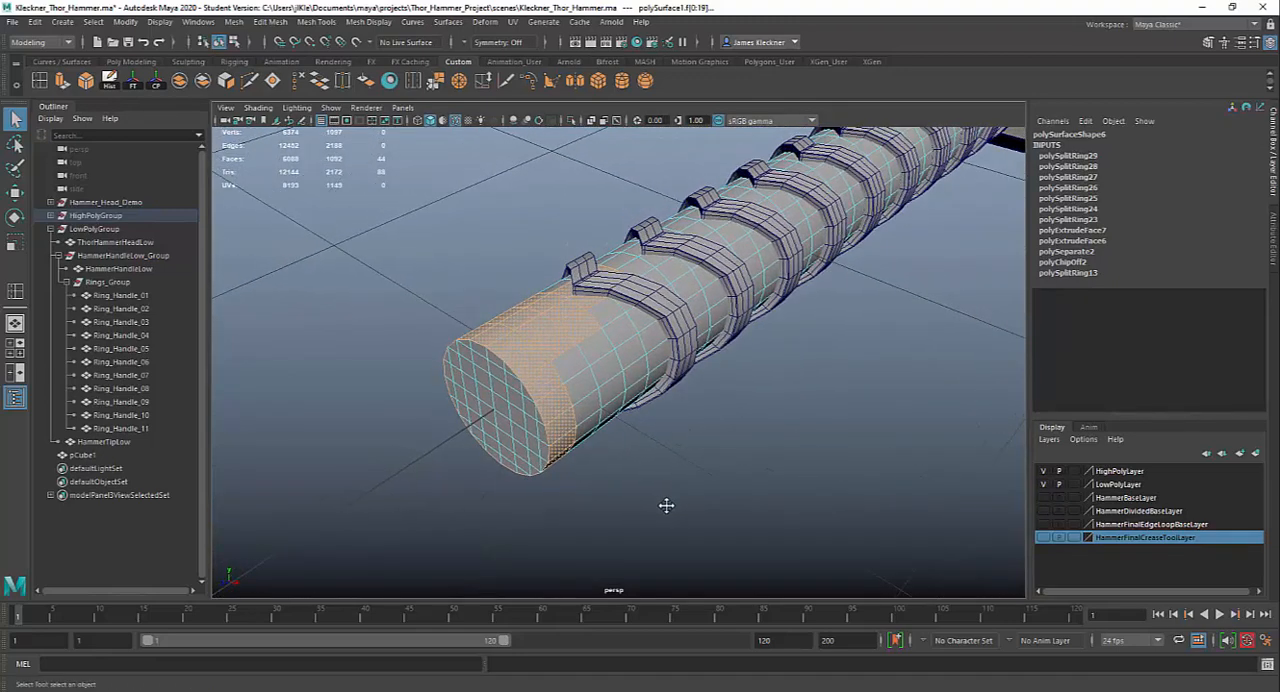
Extrude the selected end faces outward to a Local Translate Z of about 0.048 to raise the pommel shape
key(ctrl+e)
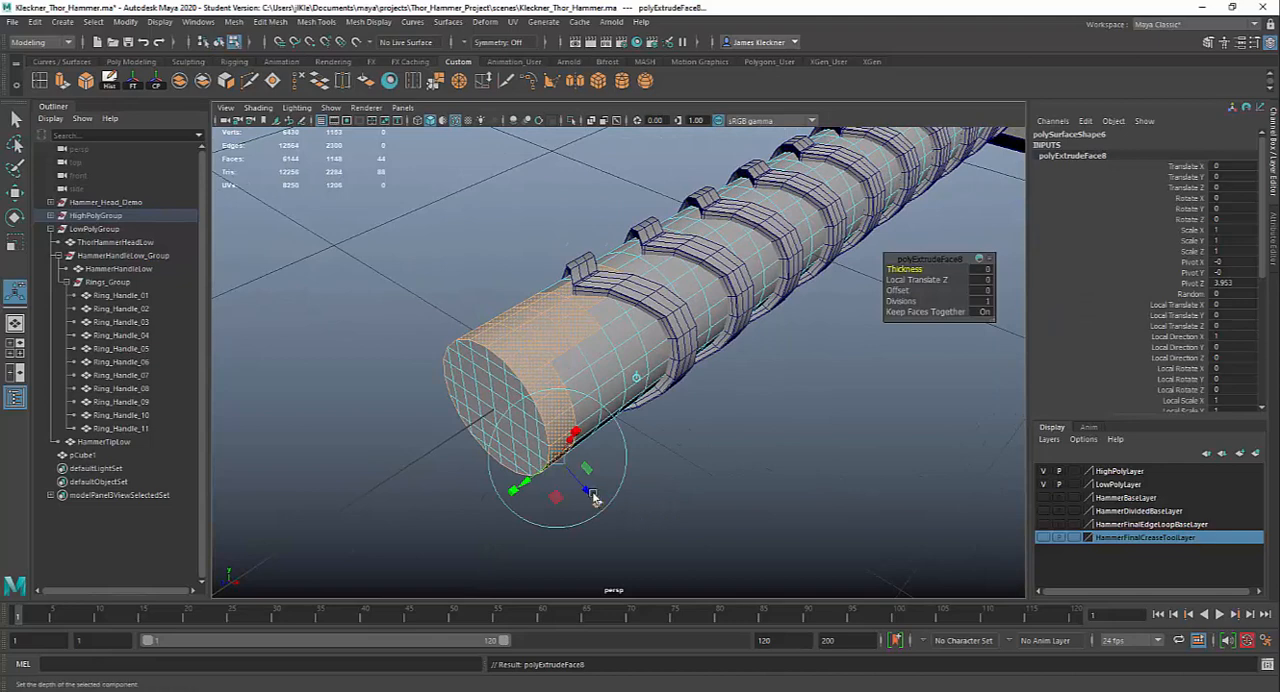
drag(594, 500, 614, 445)
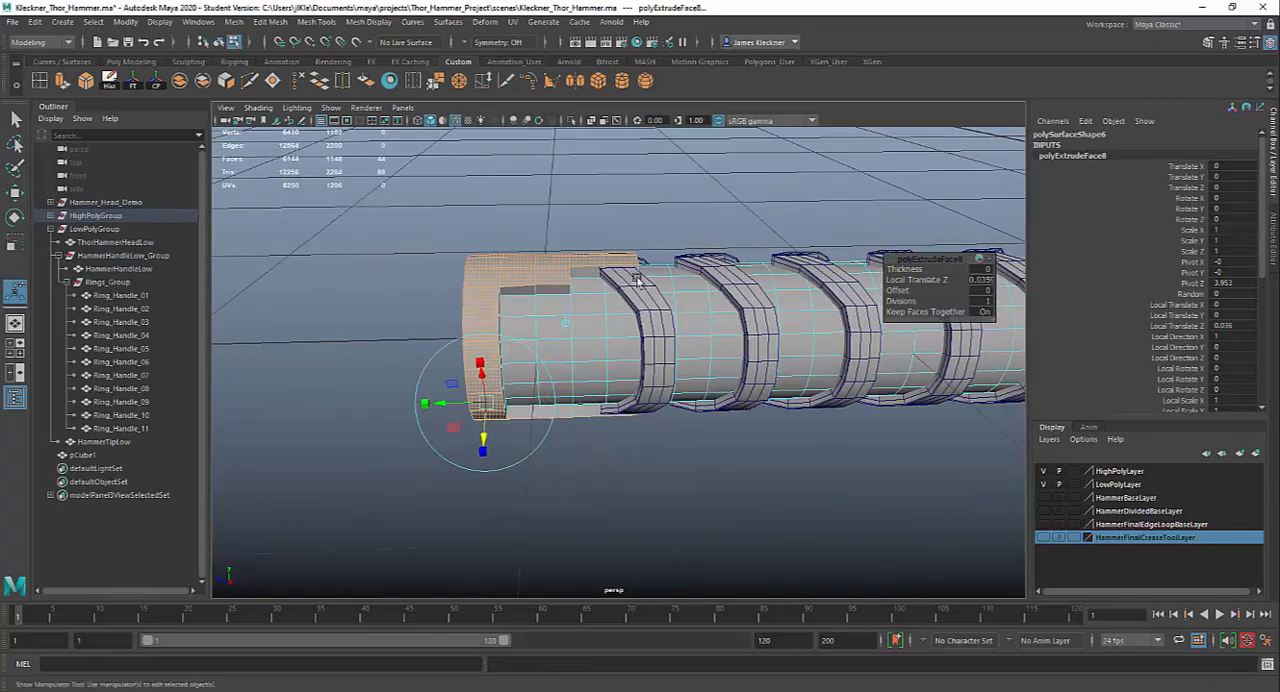
alt+drag(716, 488, 685, 441)
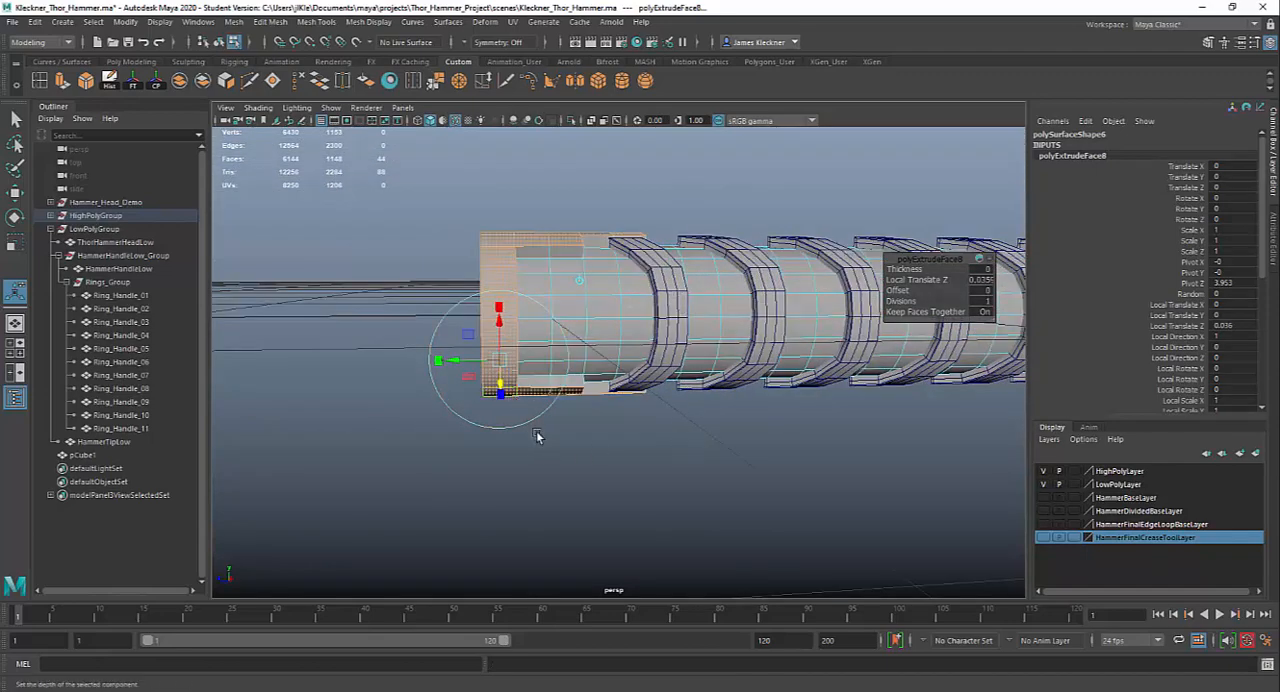
alt+drag(536, 436, 596, 466)
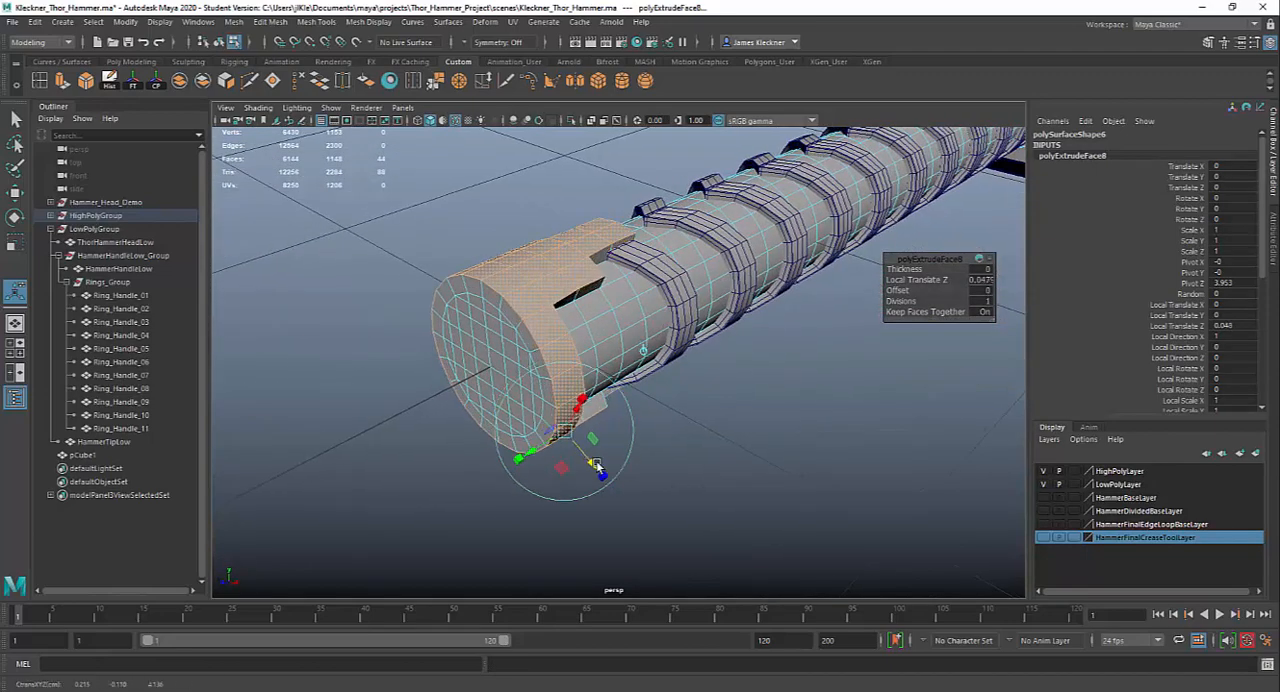
Preview the extruded pommel smoothed, restore the unsmoothed display, and examine its stepped edges around the last ring
alt+drag(737, 440, 748, 497)
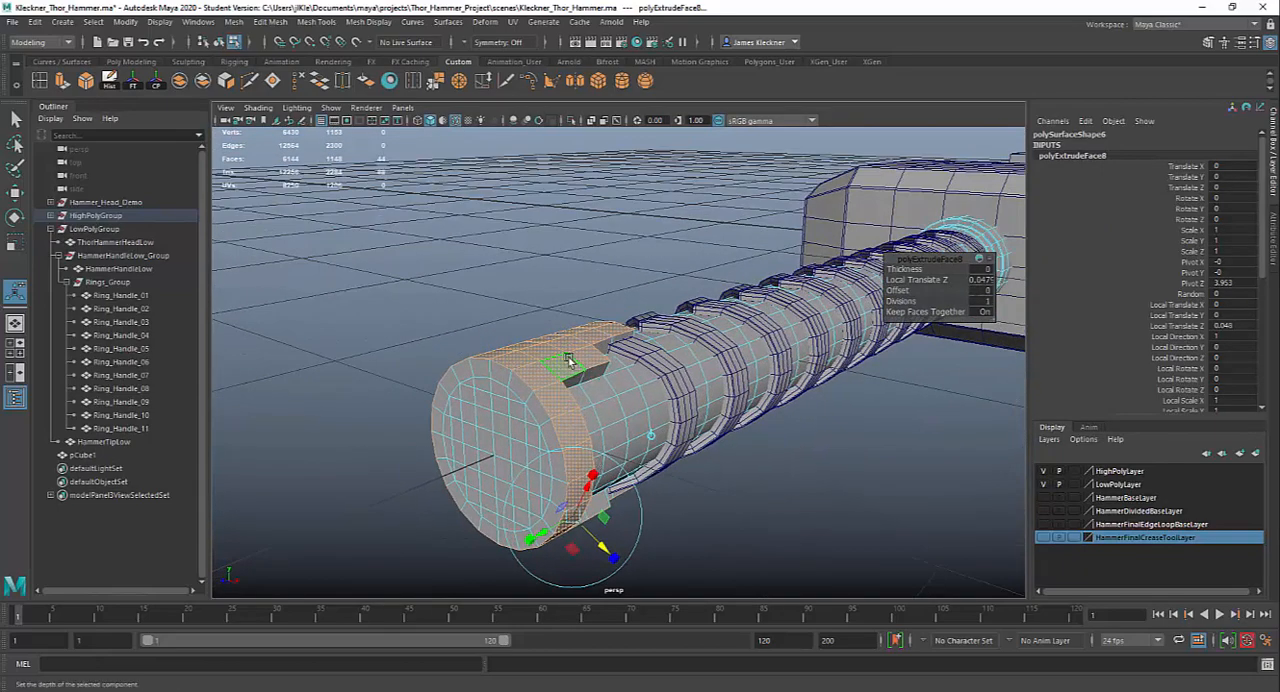
right_drag(570, 362, 637, 385)
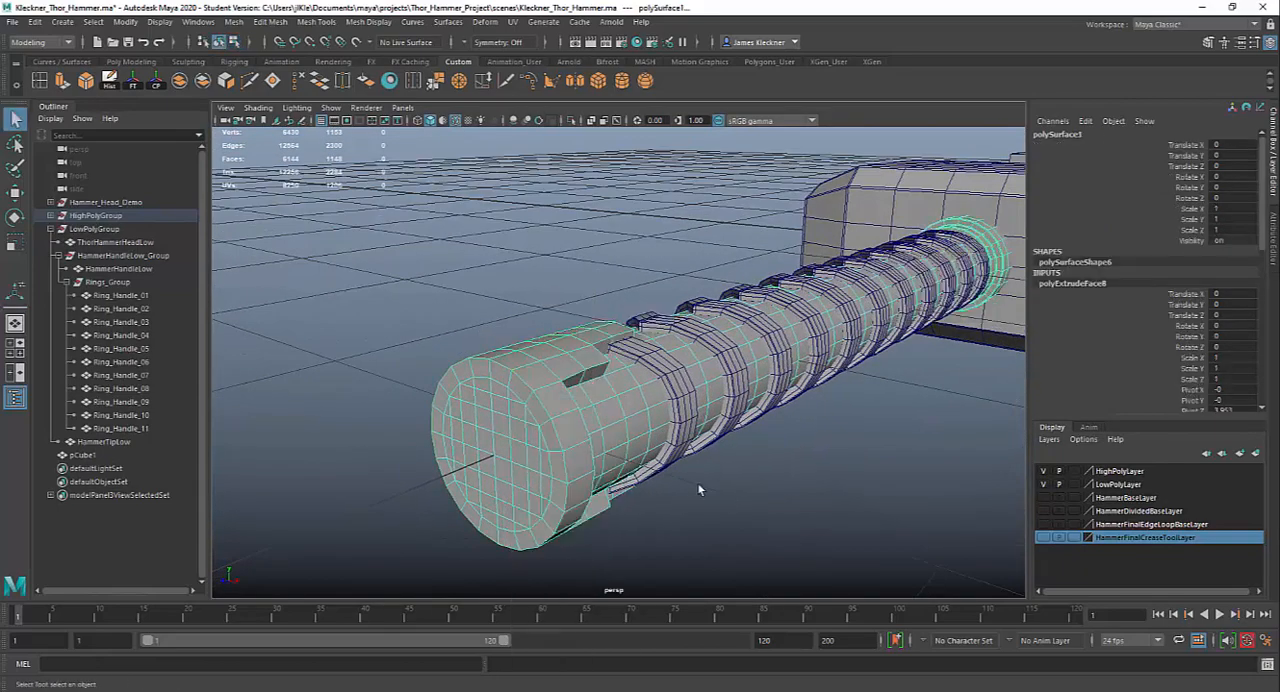
key(3)
alt+drag(671, 484, 578, 504)
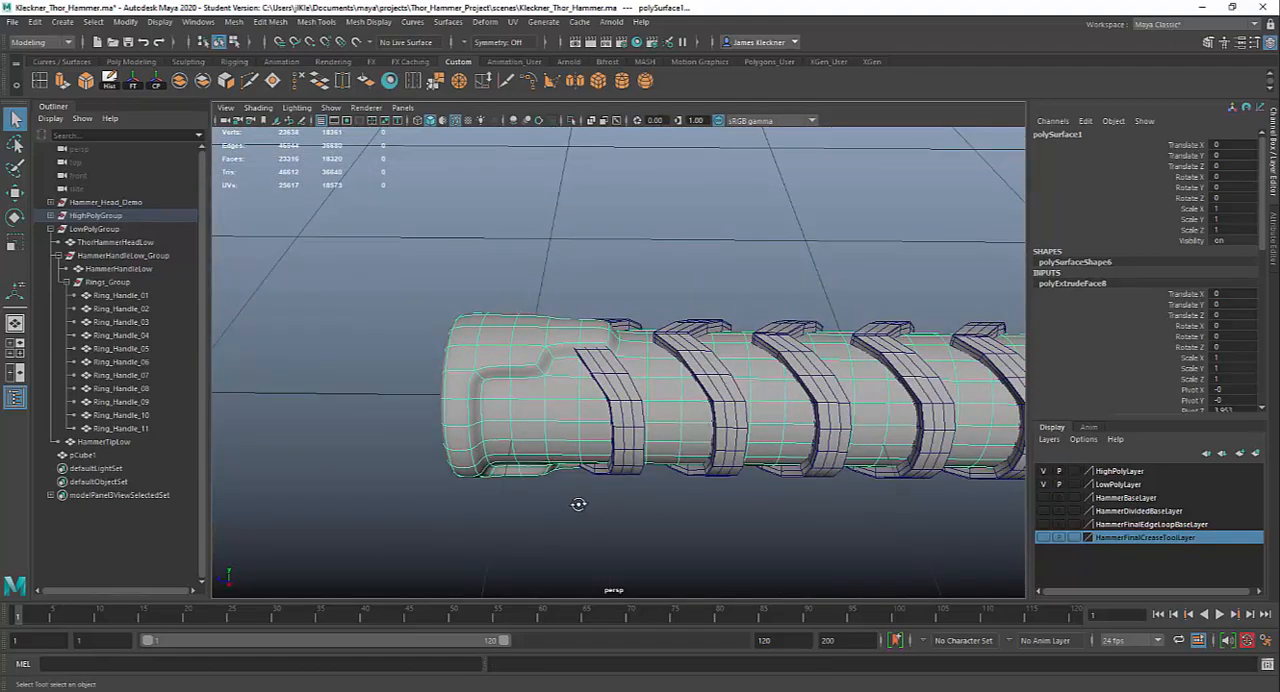
key(1)
alt+drag(557, 350, 513, 336)
alt+right_drag(558, 326, 630, 512)
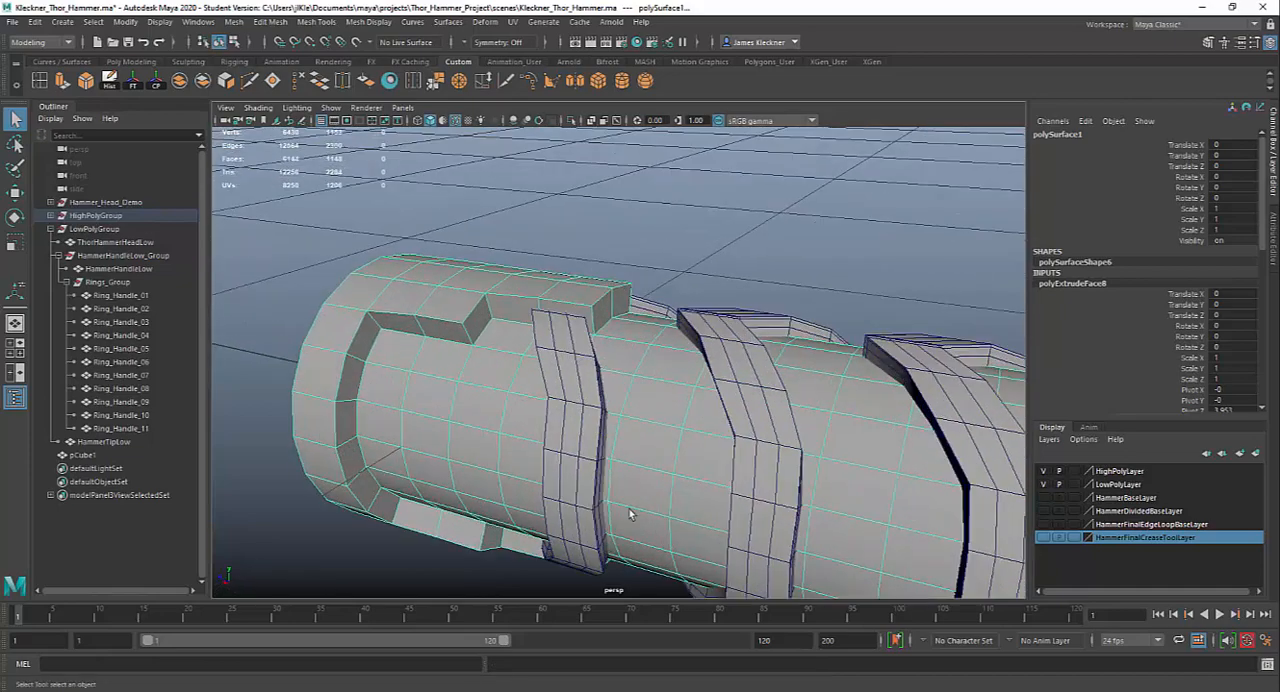
alt+drag(630, 514, 546, 377)
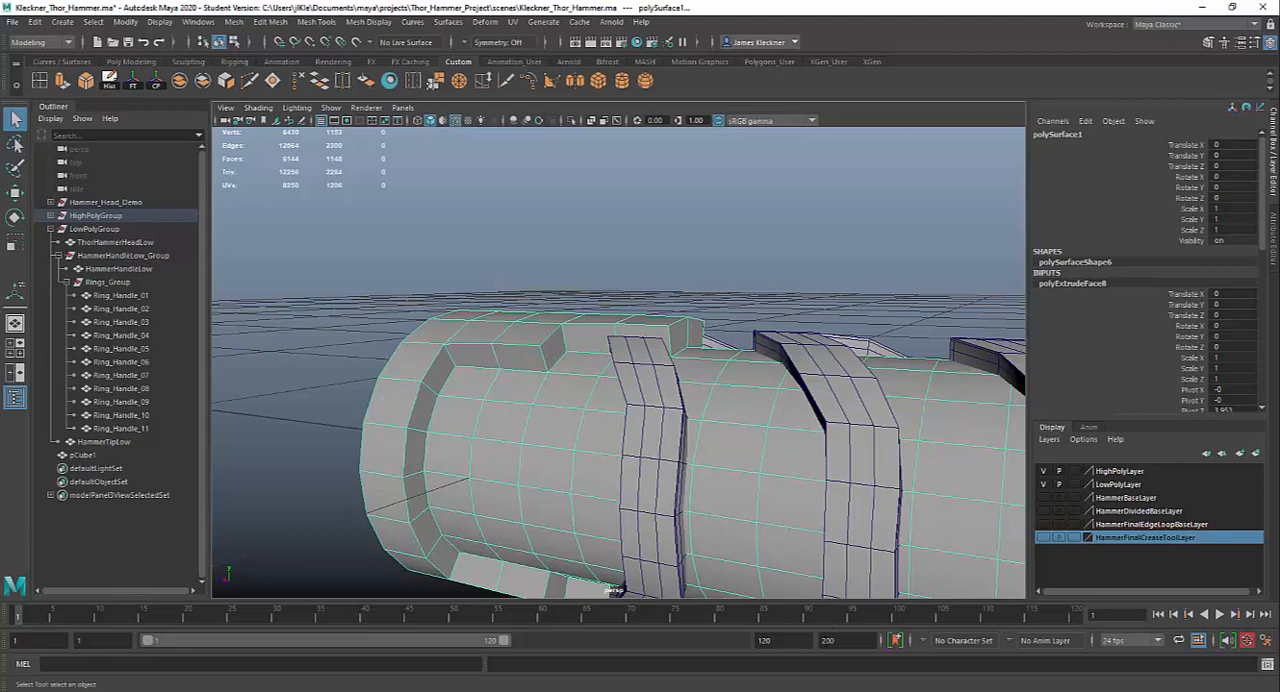
Check the pommel on the Photoshop hammer reference, return to Maya, and examine the extruded handle end from several angles
key(alt+Tab)
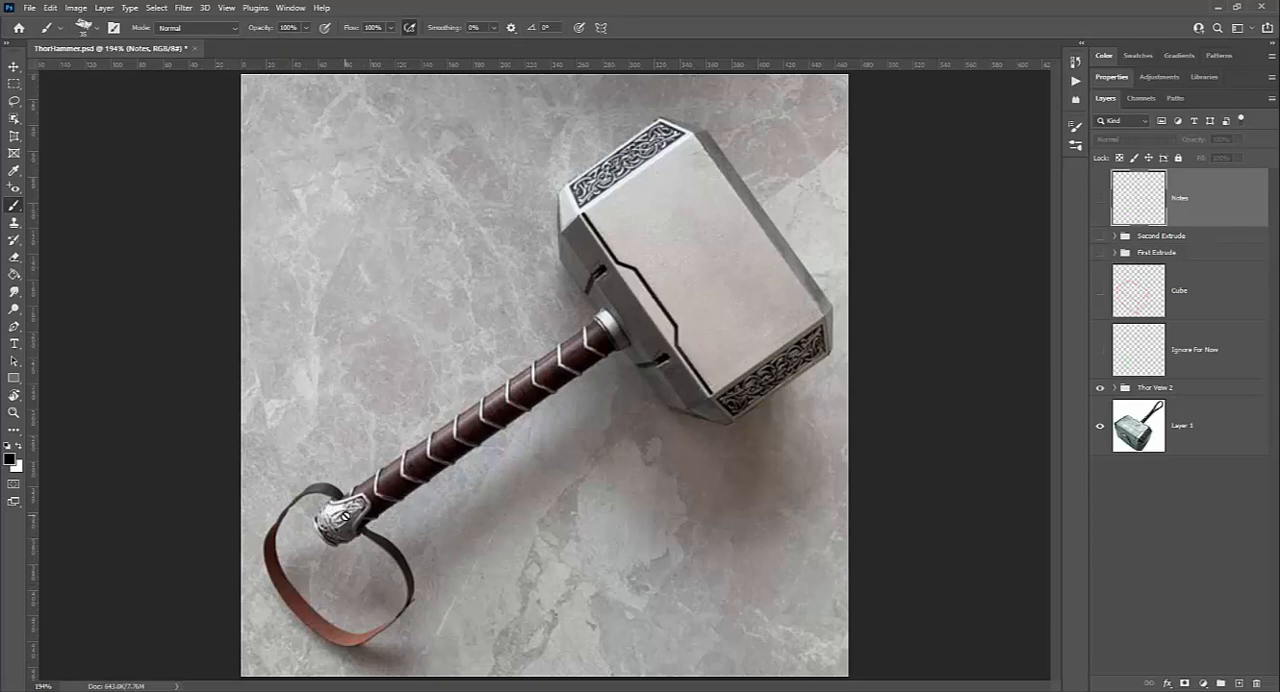
key(alt+Tab)
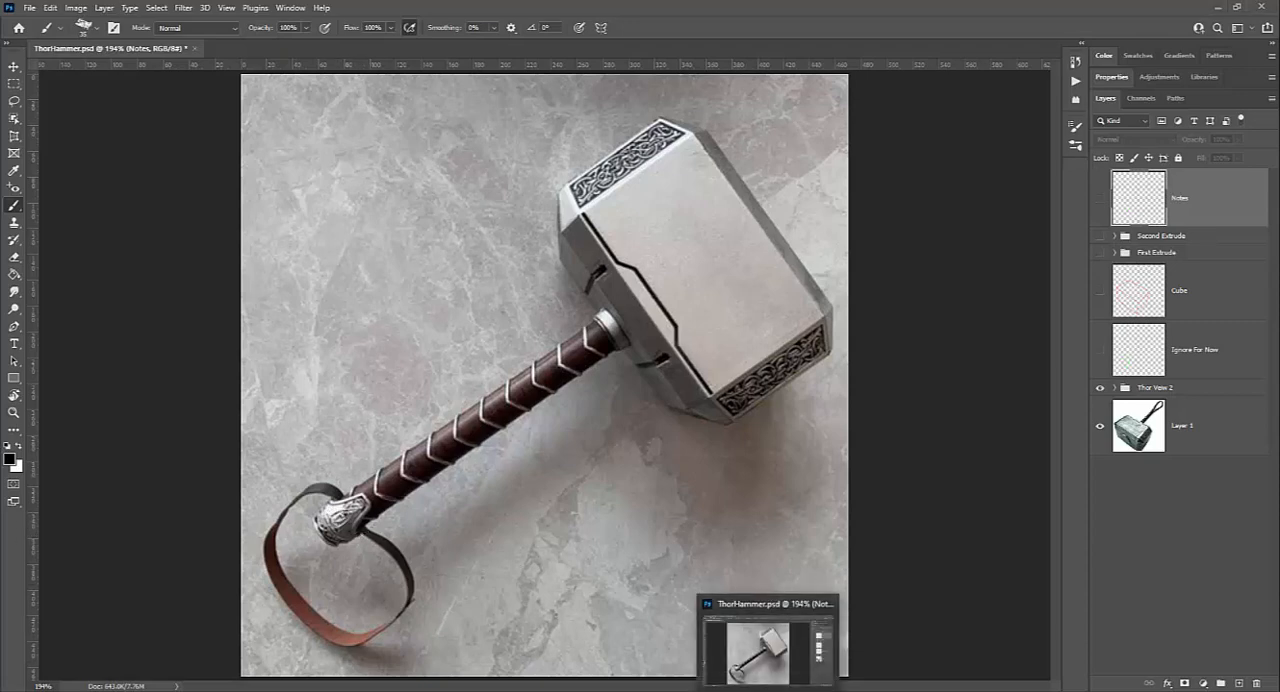
alt+drag(524, 449, 551, 451)
alt+right_drag(640, 514, 489, 423)
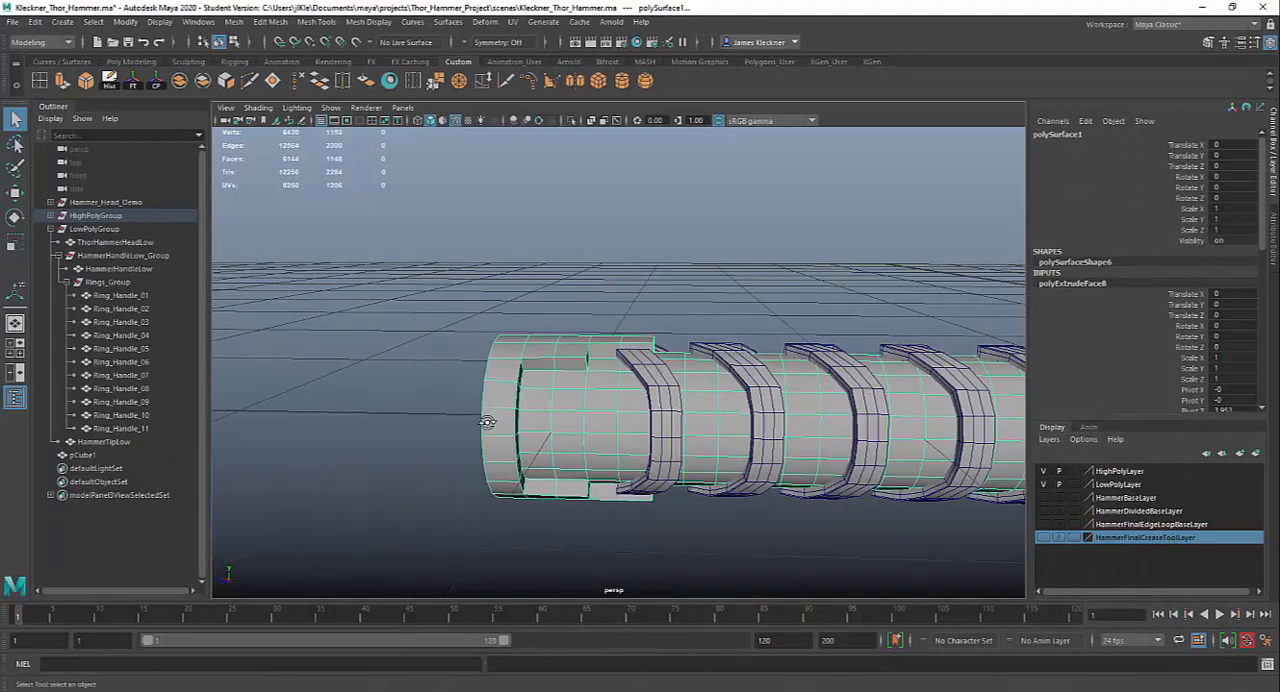
alt+drag(489, 423, 478, 424)
alt+drag(540, 450, 718, 525)
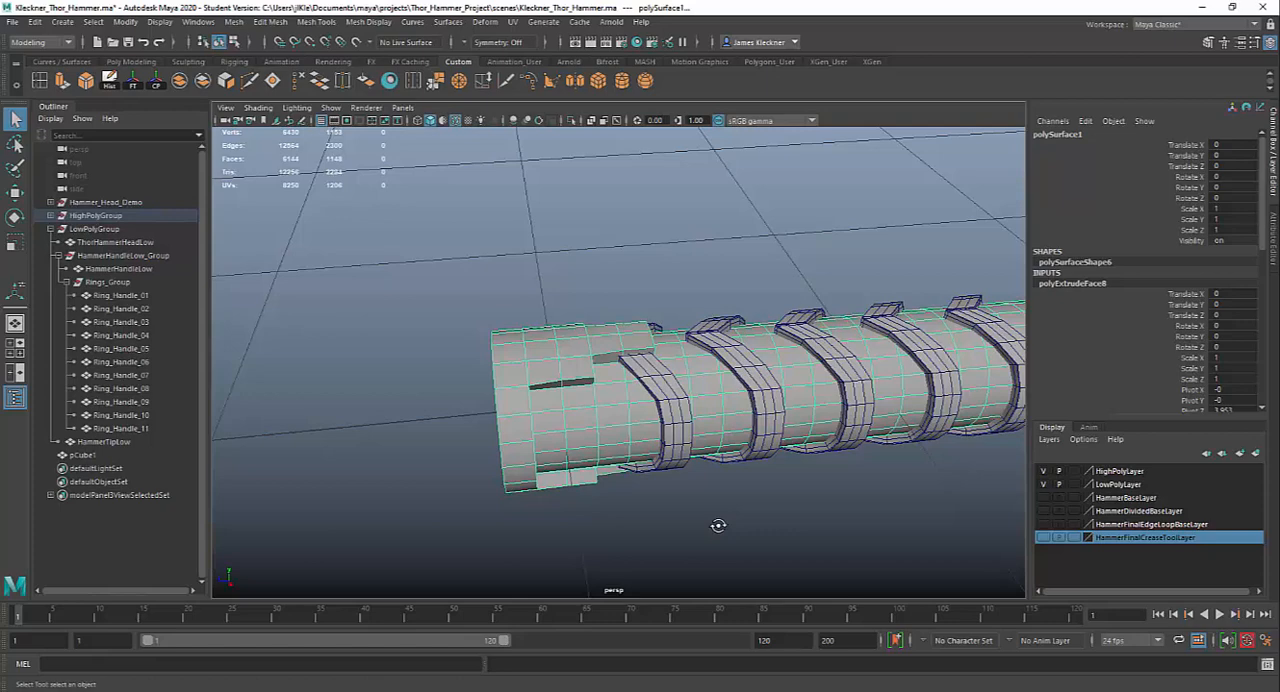
alt+drag(723, 543, 668, 505)
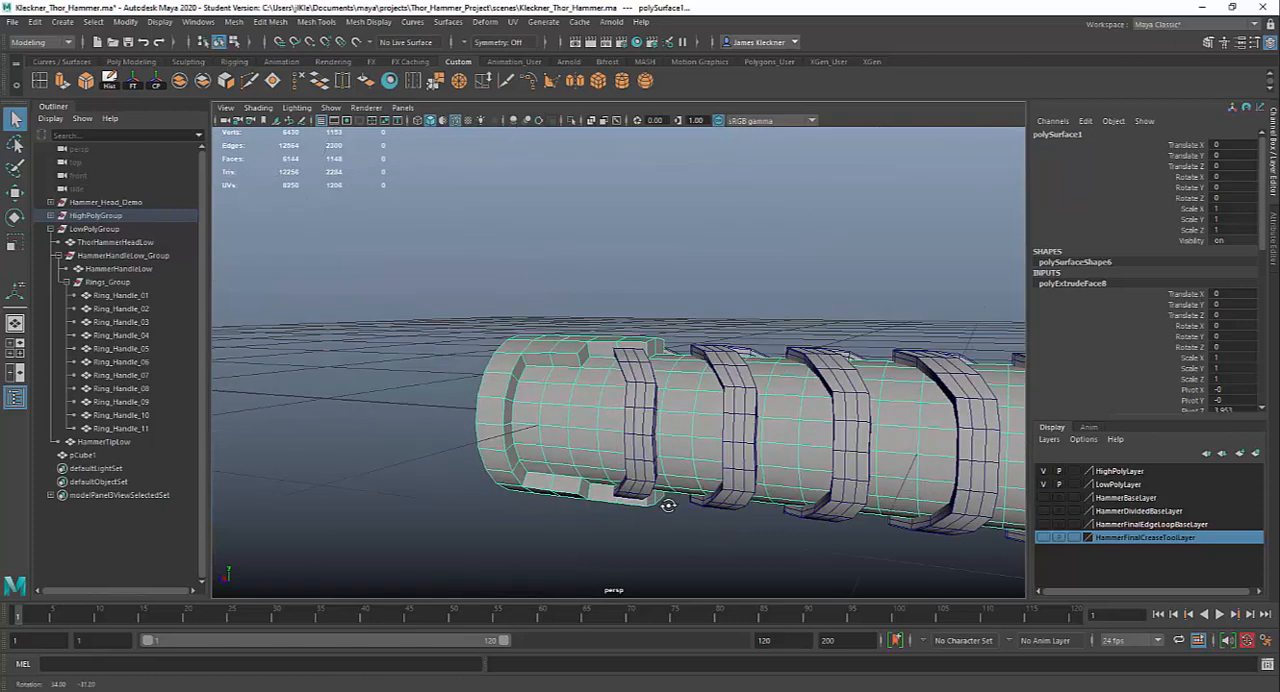
Undo the extrusion of the combined stepped pommel faces
key(ctrl+z)
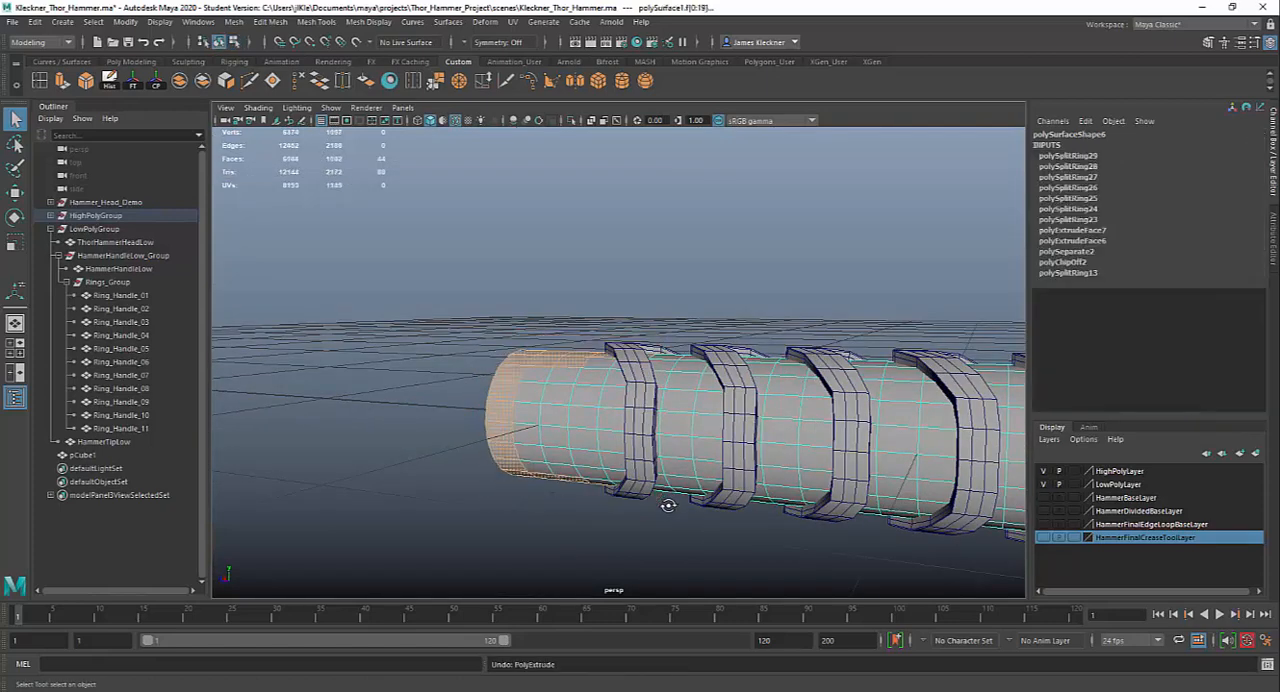
key(ctrl+z)
alt+drag(563, 494, 708, 556)
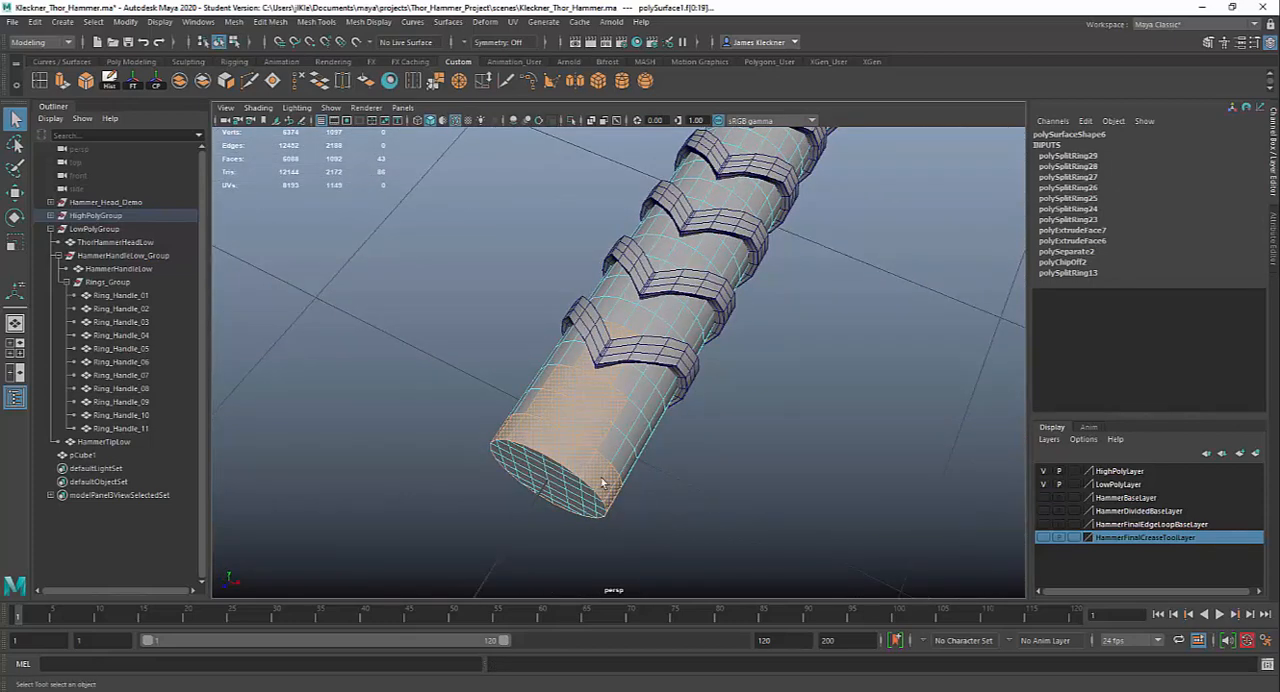
Extrude only the loop of faces around the handle's free end outward to a Local Translate Z of about 0.047
click(545, 443)
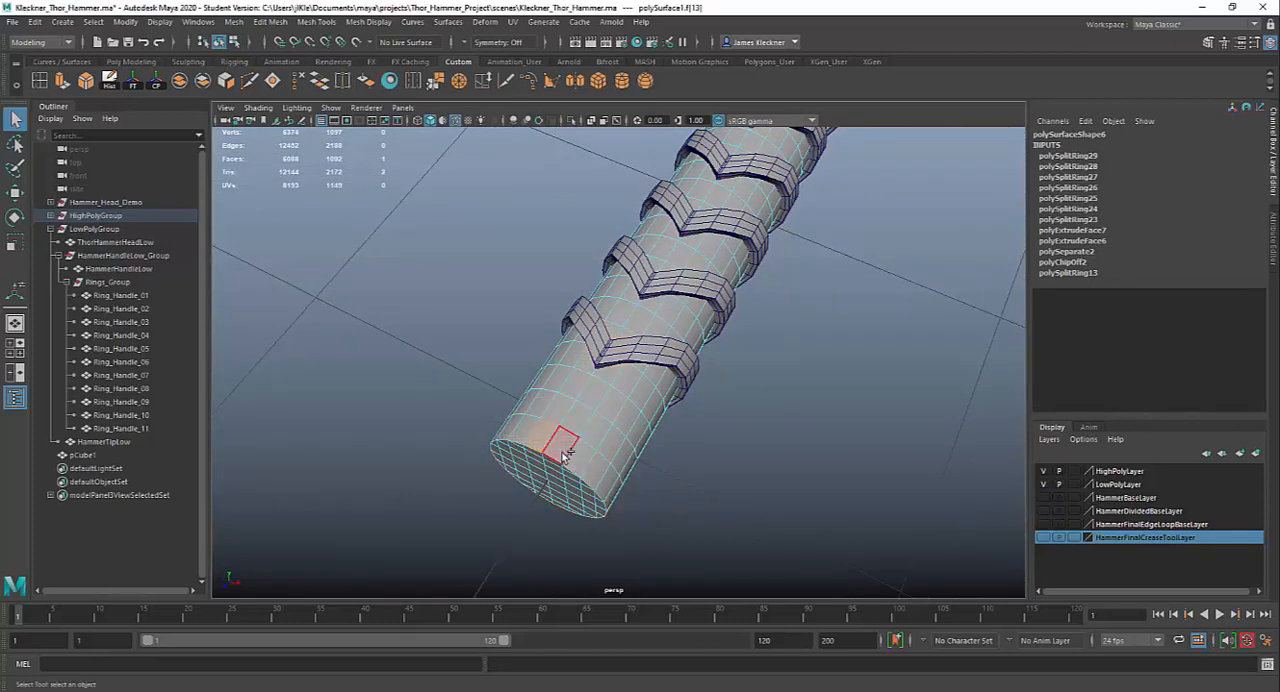
double_click(562, 451)
mouse_move(720, 519)
alt+mouse_down()
mouse_move(729, 528)
mouse_move(680, 480)
mouse_move(717, 511)
alt+mouse_up()
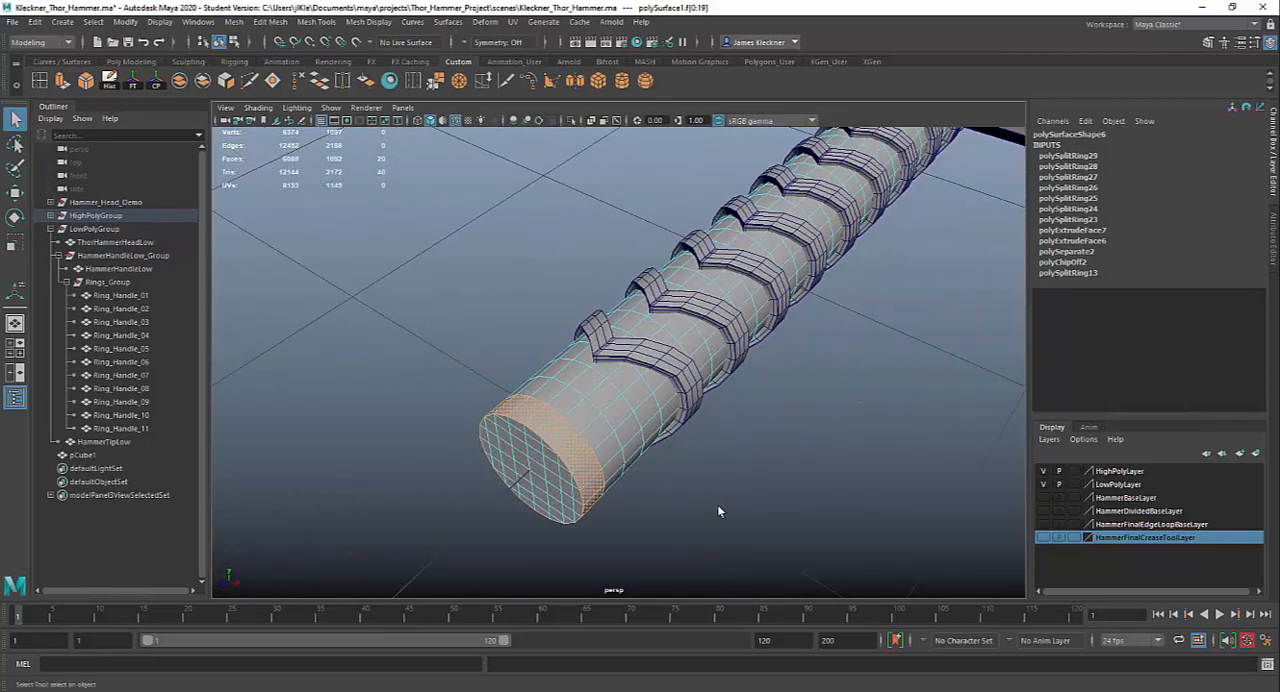
key(ctrl+e)
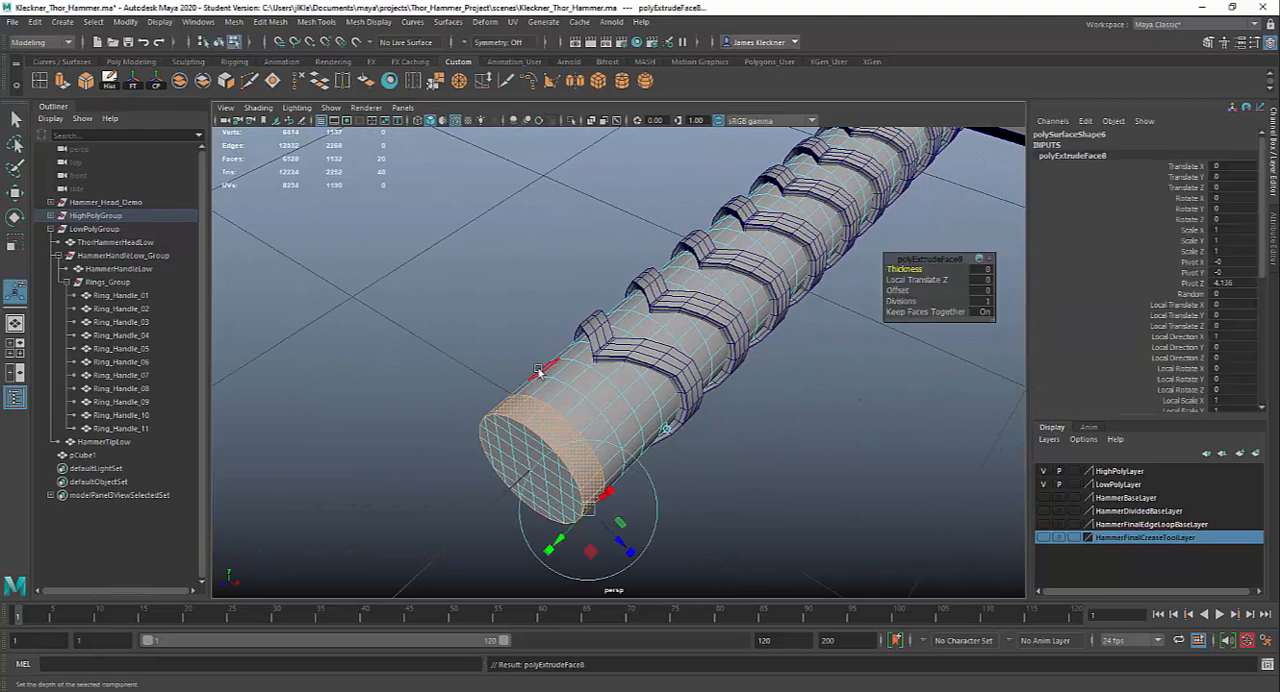
drag(620, 545, 746, 584)
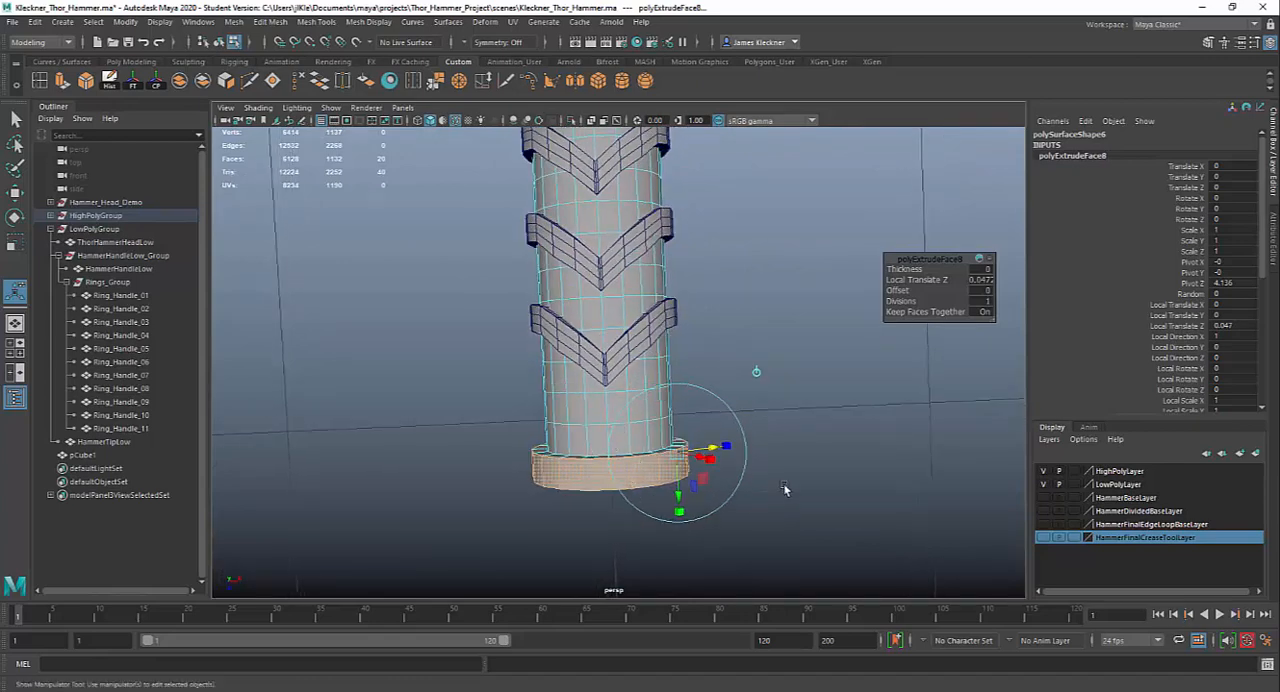
Compare the extruded end band with the neighbouring hammer handle and examine the area between the band and the last ring
alt+middle_drag(773, 519, 655, 521)
alt+right_drag(655, 480, 550, 300)
alt+middle_drag(656, 482, 538, 483)
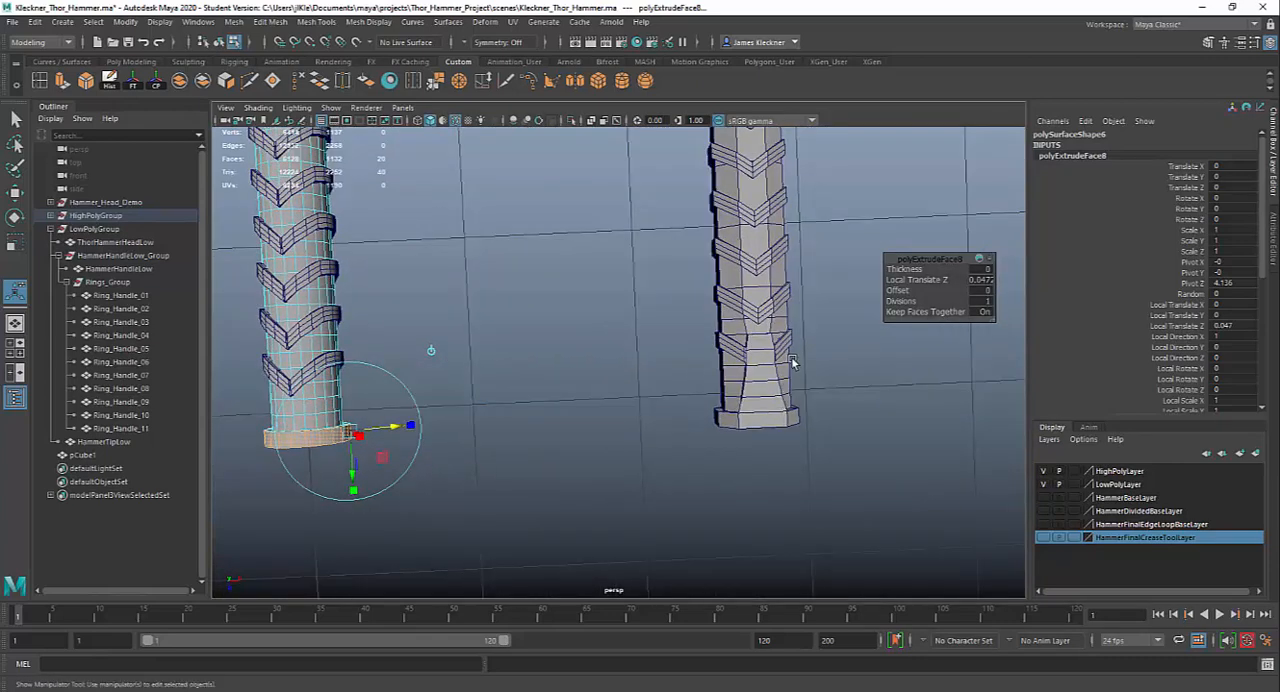
alt+middle_drag(690, 471, 897, 457)
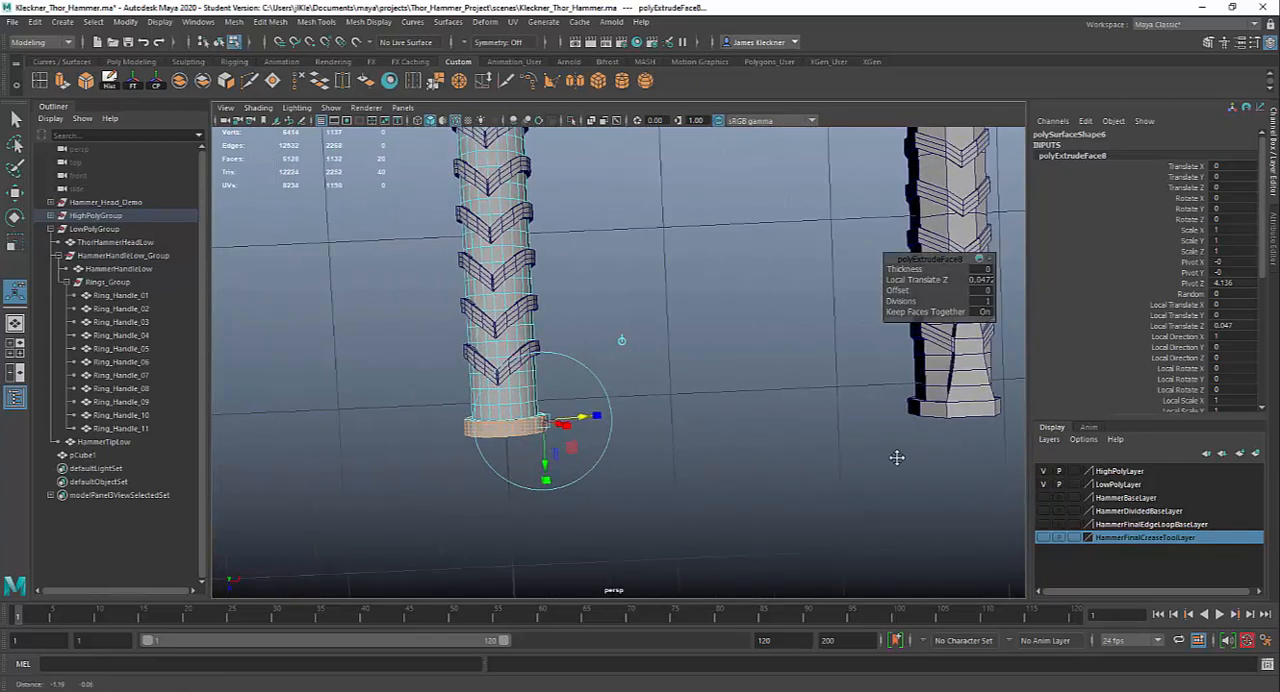
alt+right_drag(580, 478, 632, 594)
alt+middle_drag(435, 478, 616, 502)
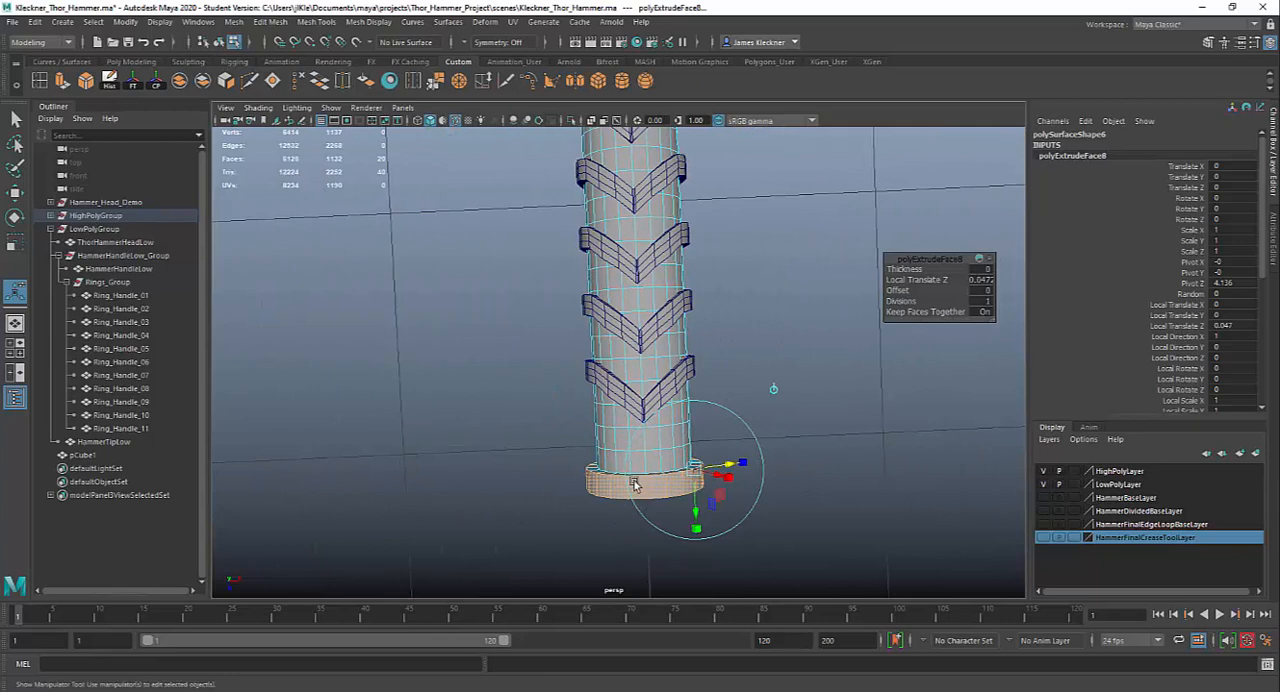
alt+right_drag(667, 461, 693, 540)
alt+middle_drag(672, 528, 624, 481)
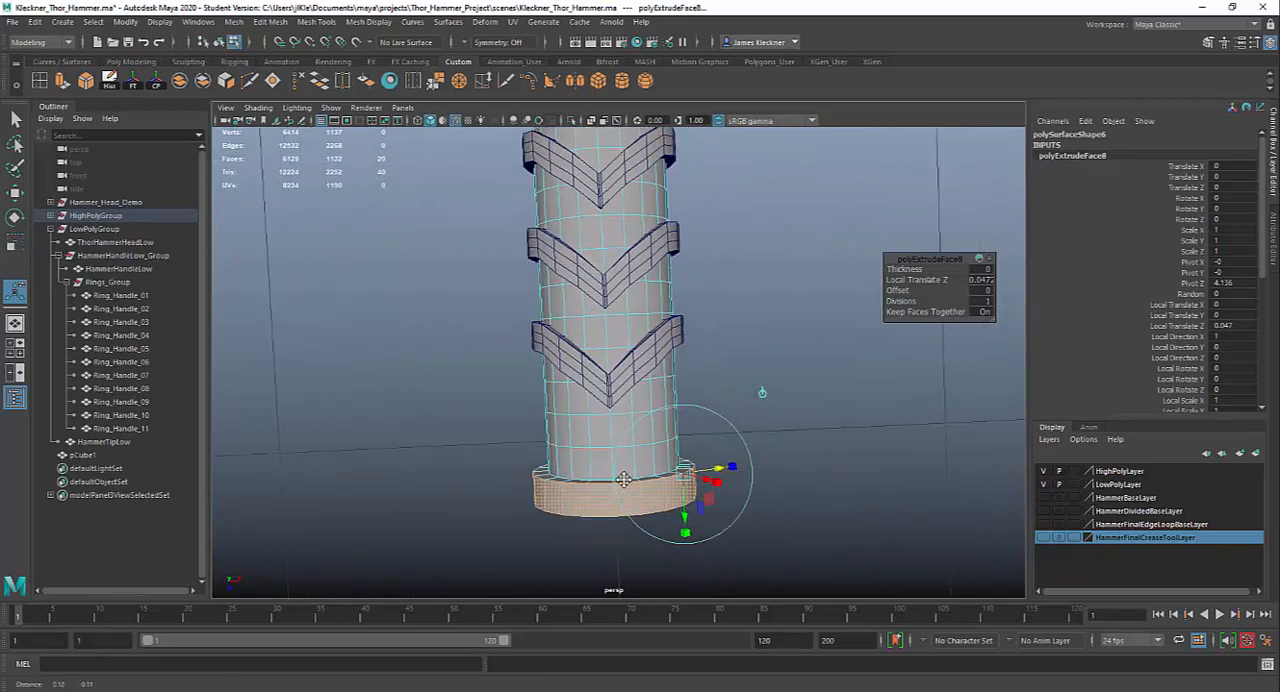
alt+right_drag(608, 481, 611, 517)
alt+drag(611, 517, 579, 476)
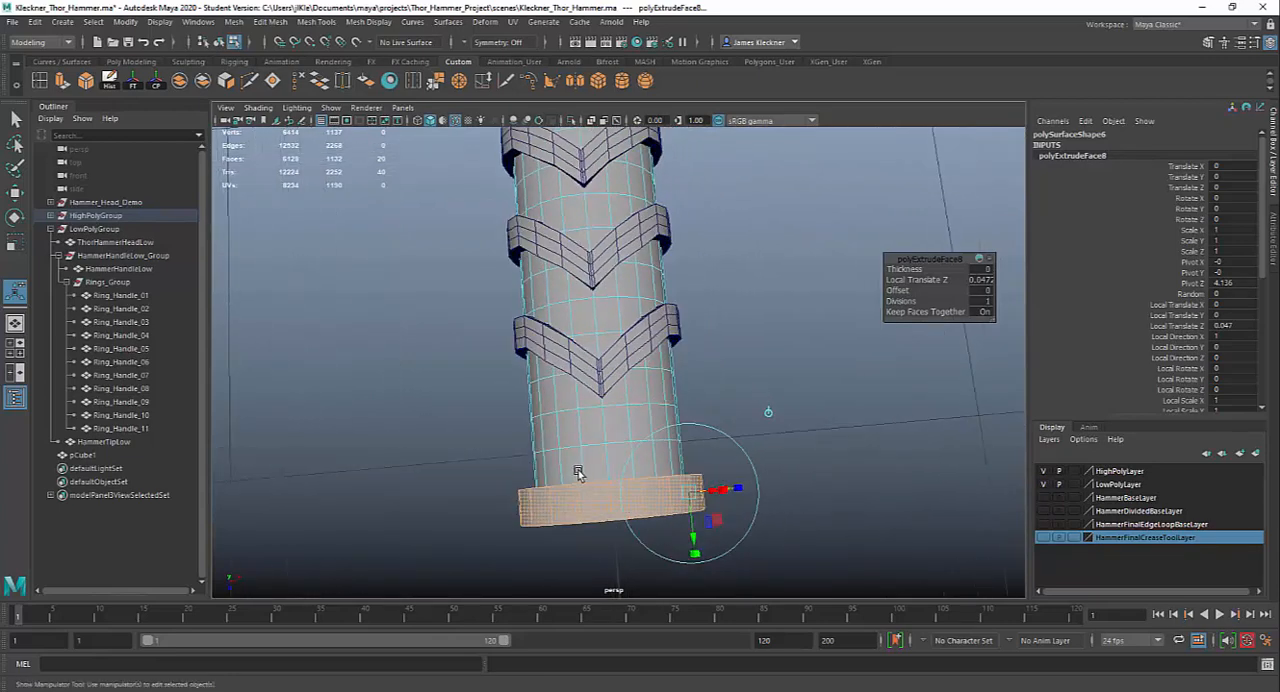
Select a stepped block of handle faces, four wide beside the end band and two wide beneath the last ring's tip
click(578, 470)
shift+click(597, 463)
shift+click(621, 463)
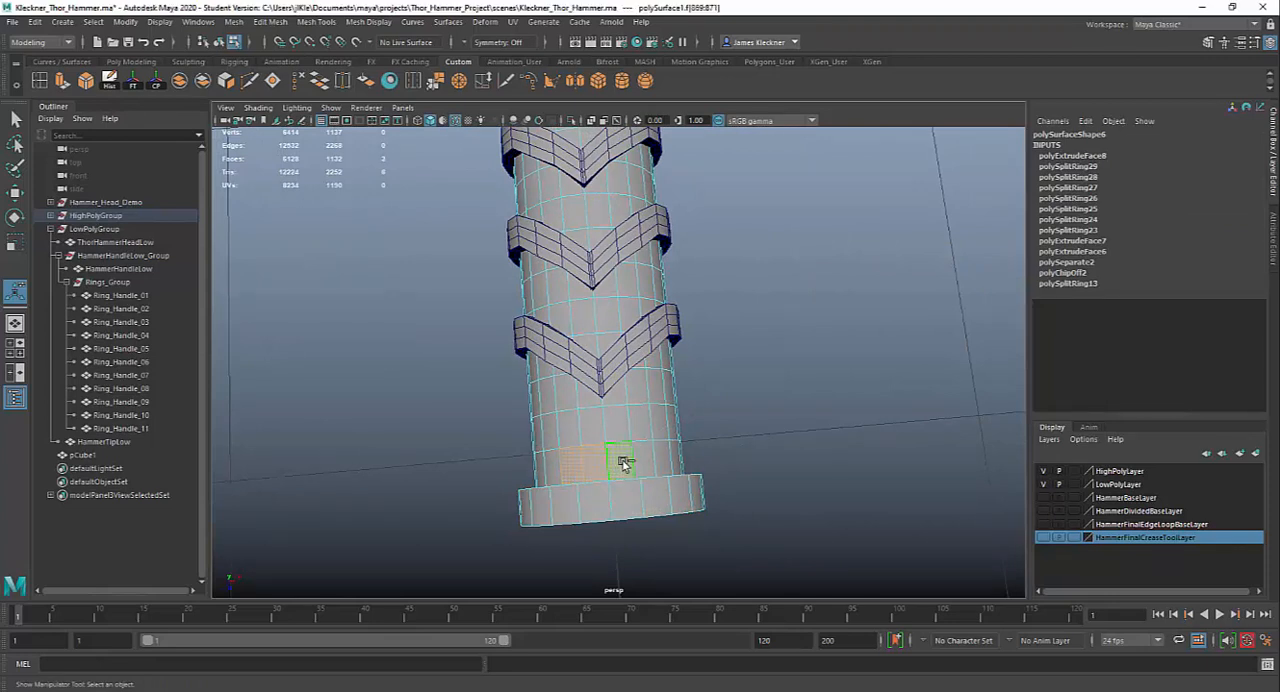
shift+click(568, 429)
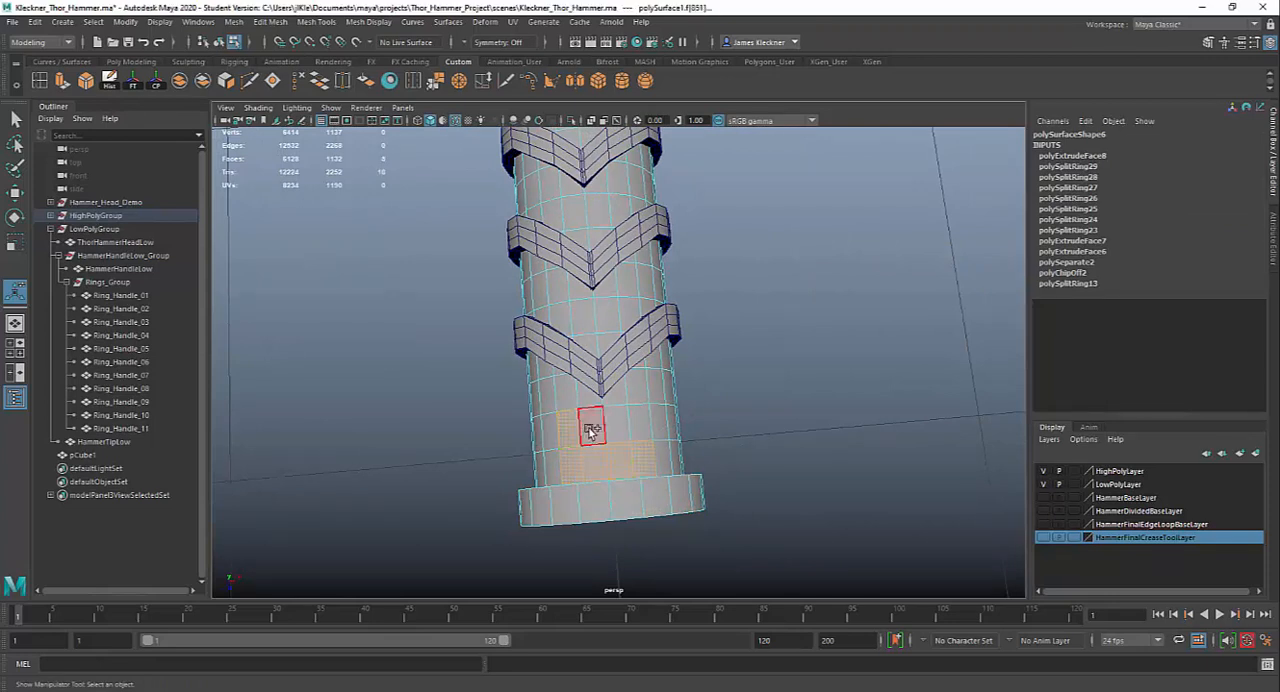
shift+click(592, 430)
shift+click(630, 423)
shift+click(615, 400)
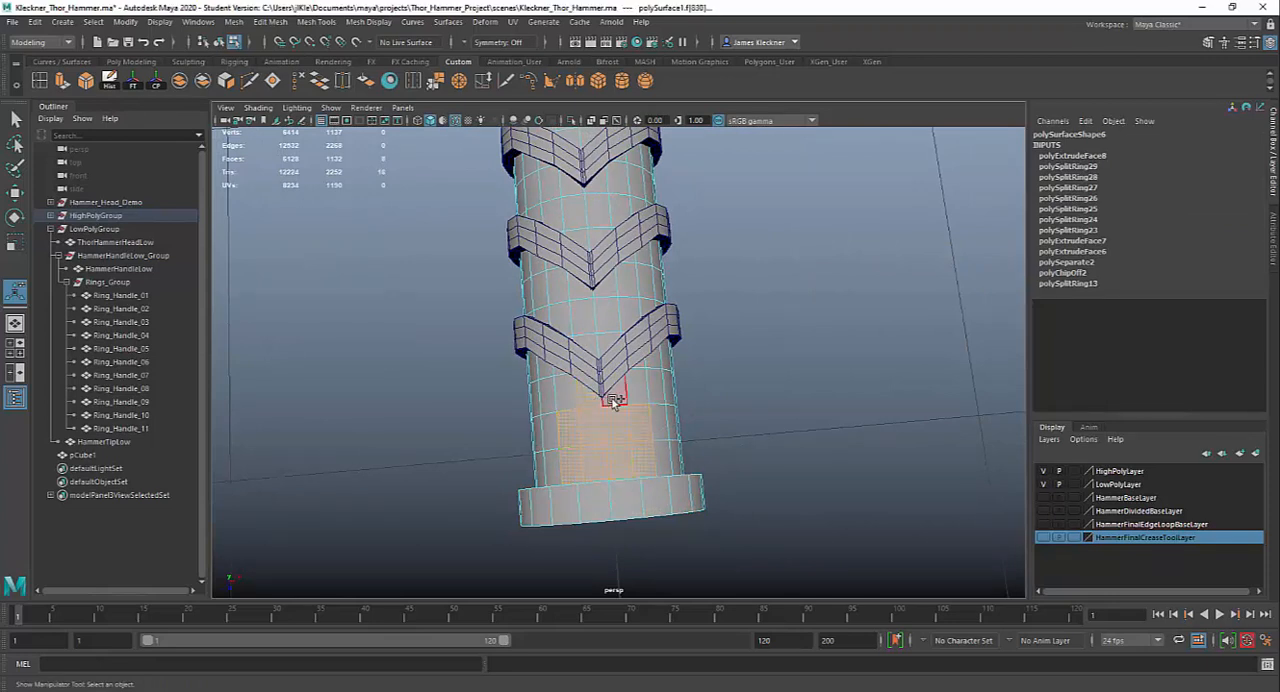
shift+click(614, 400)
shift+click(591, 350)
shift+click(607, 346)
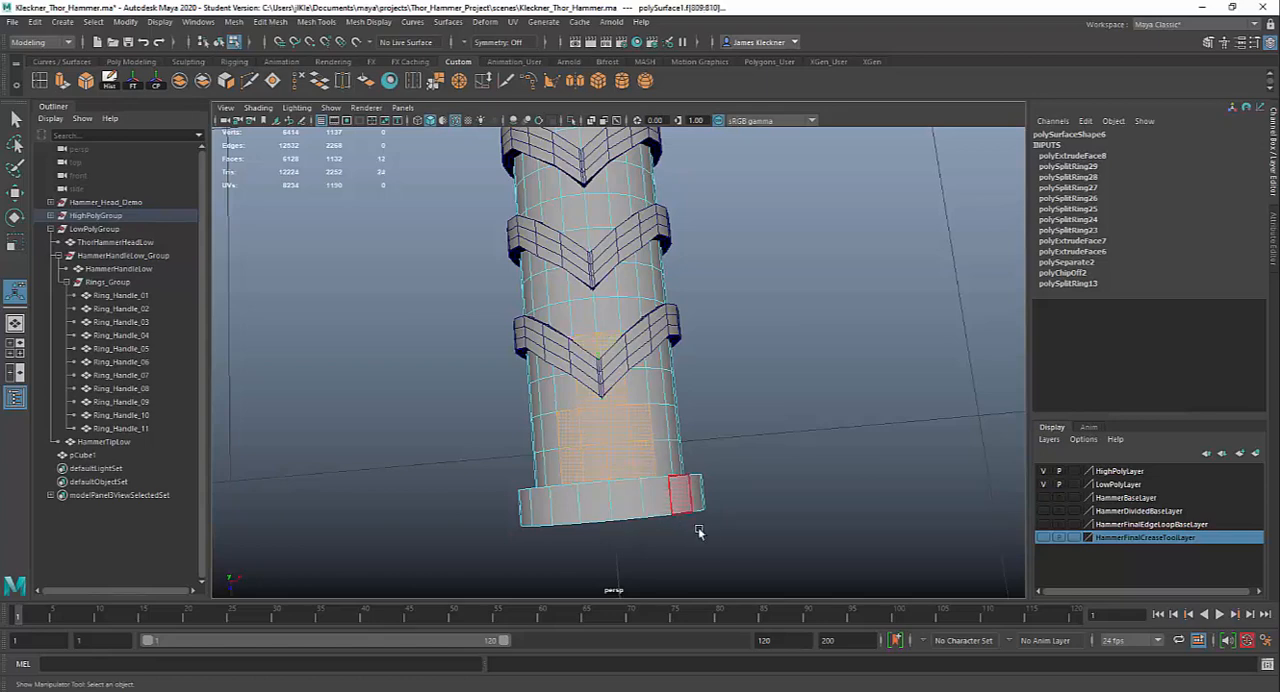
alt+drag(698, 531, 557, 360)
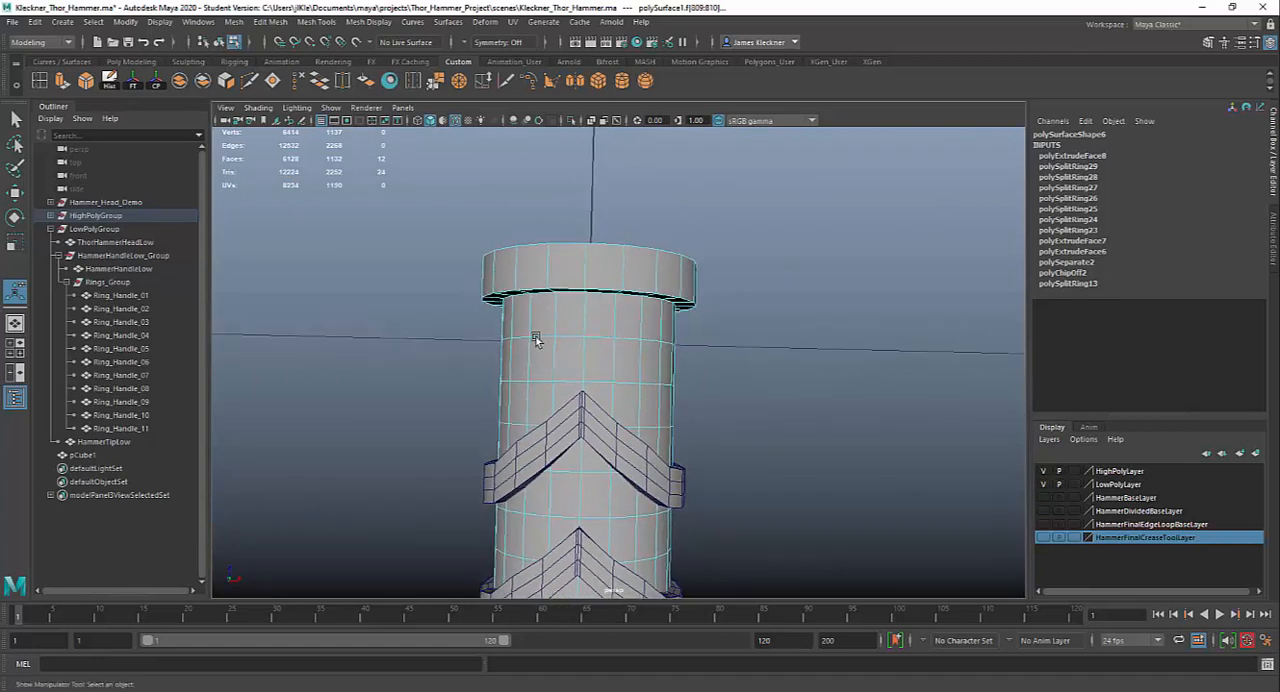
shift+click(538, 315)
shift+click(569, 316)
shift+click(590, 324)
shift+click(616, 321)
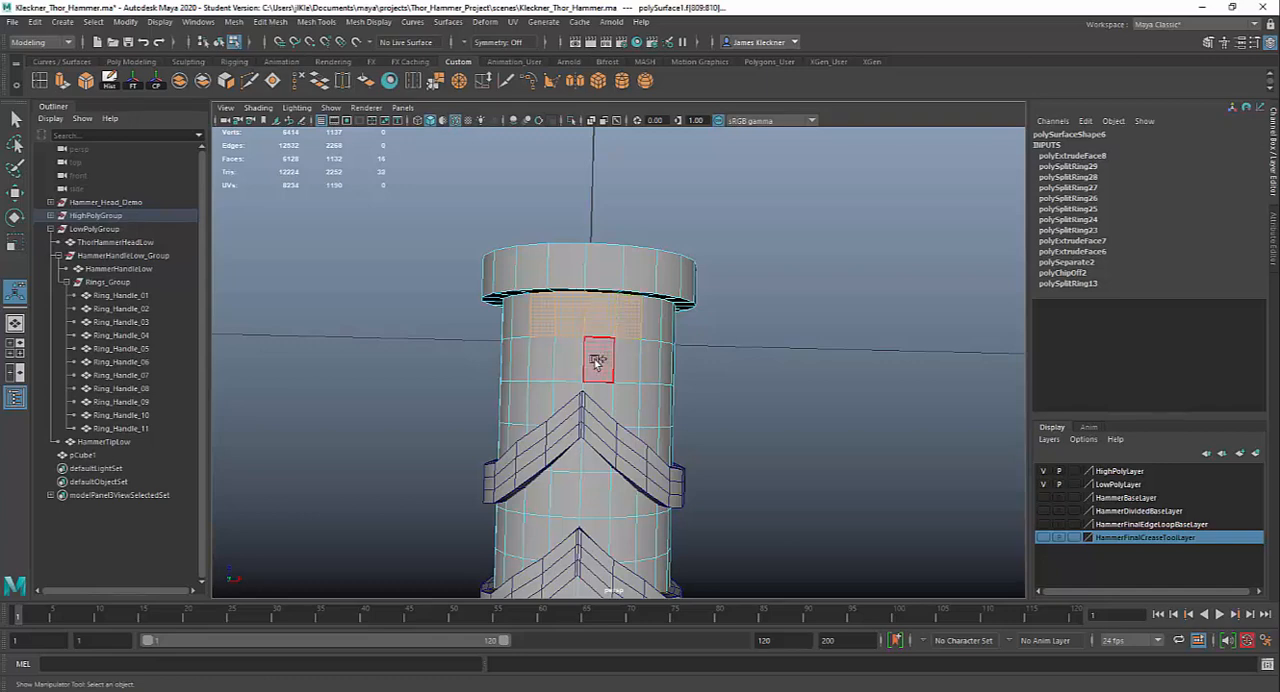
shift+click(598, 358)
shift+click(554, 360)
shift+click(652, 362)
alt+drag(657, 363, 671, 437)
alt+drag(542, 476, 486, 457)
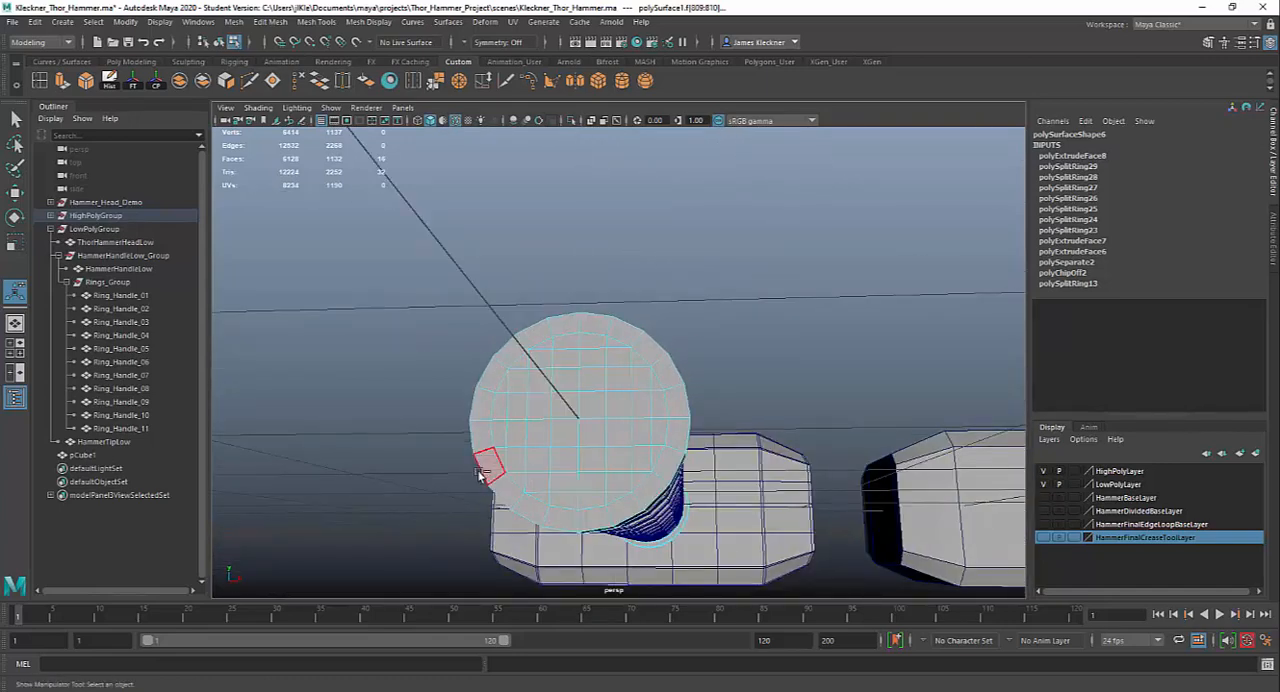
alt+drag(692, 500, 602, 425)
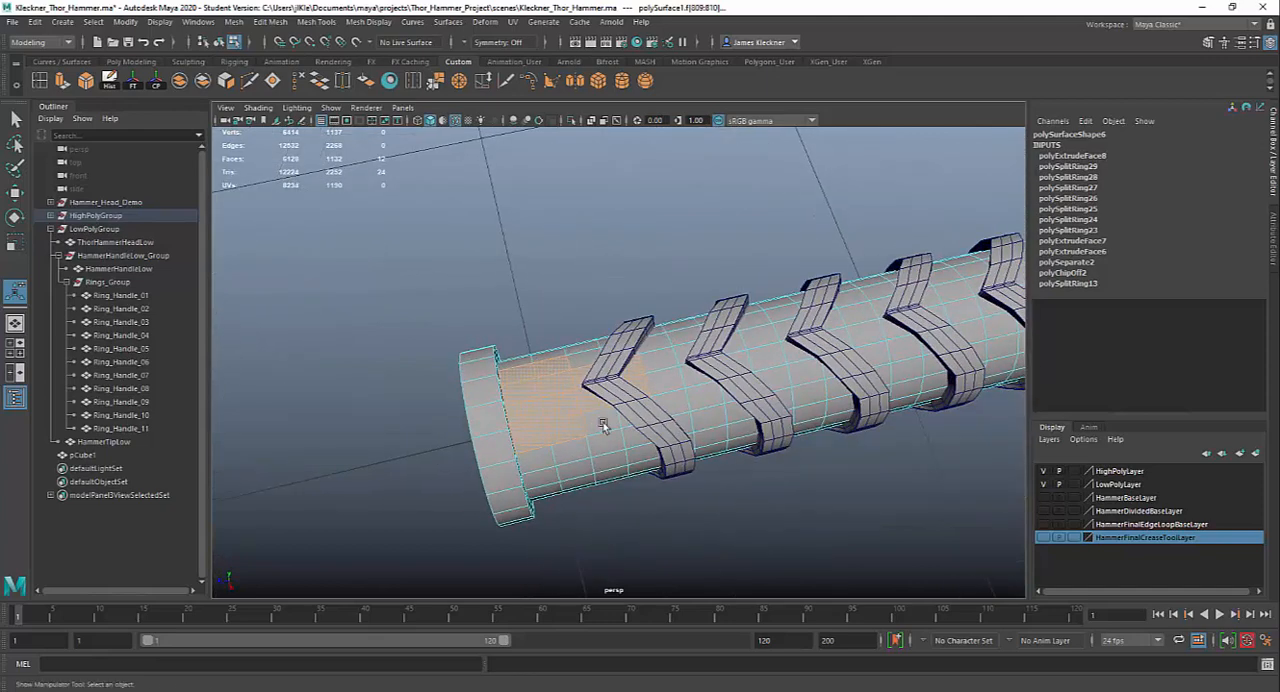
Duplicate the selected stepped block of handle faces and offset the copy outward with a Local Translate Z of 0.04
alt+drag(673, 460, 422, 265)
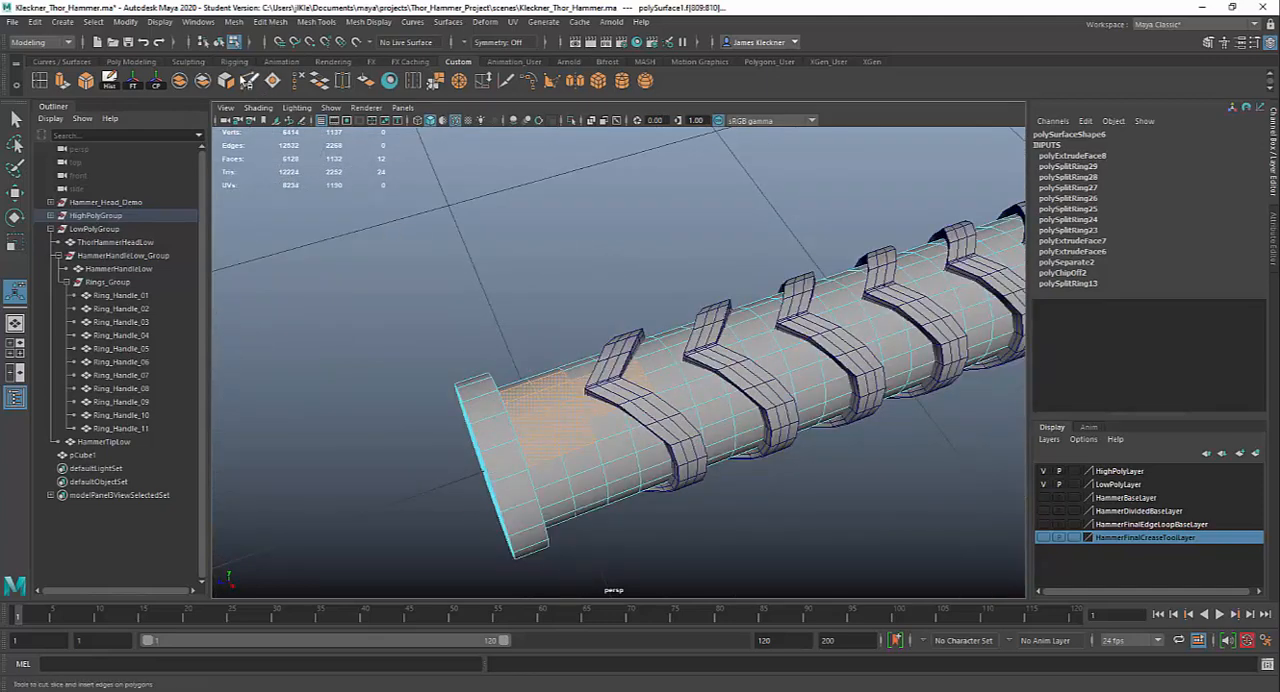
click(272, 23)
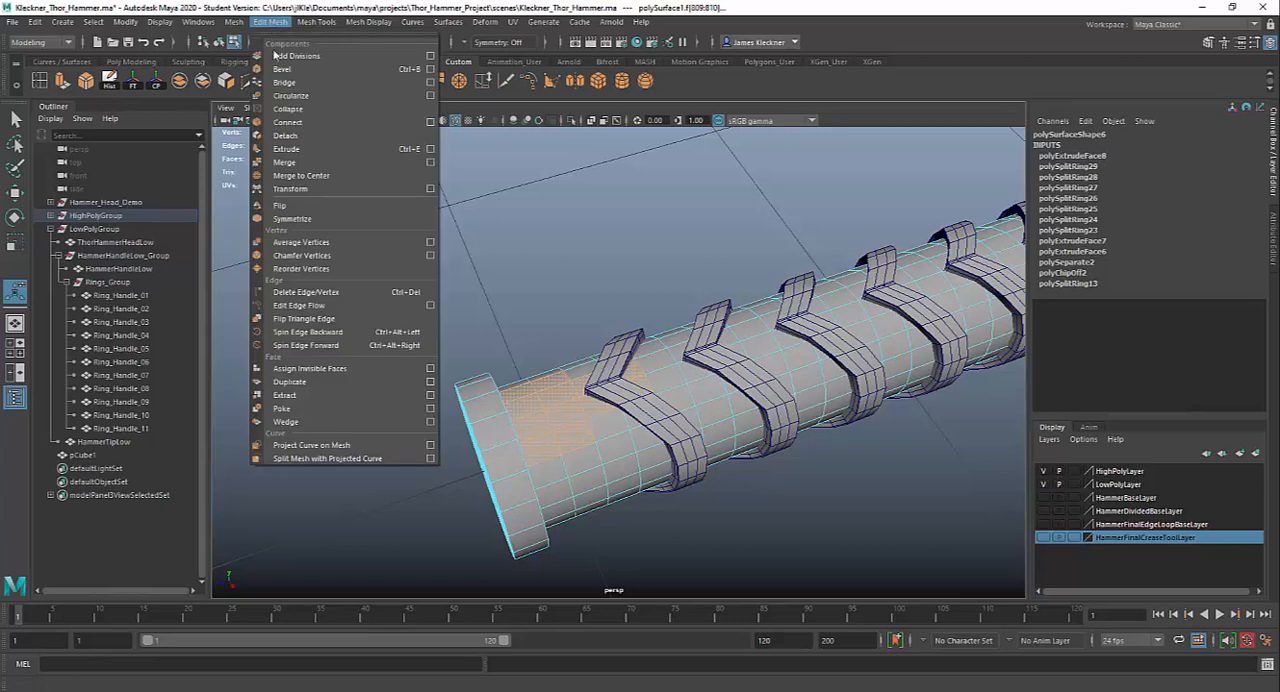
click(290, 381)
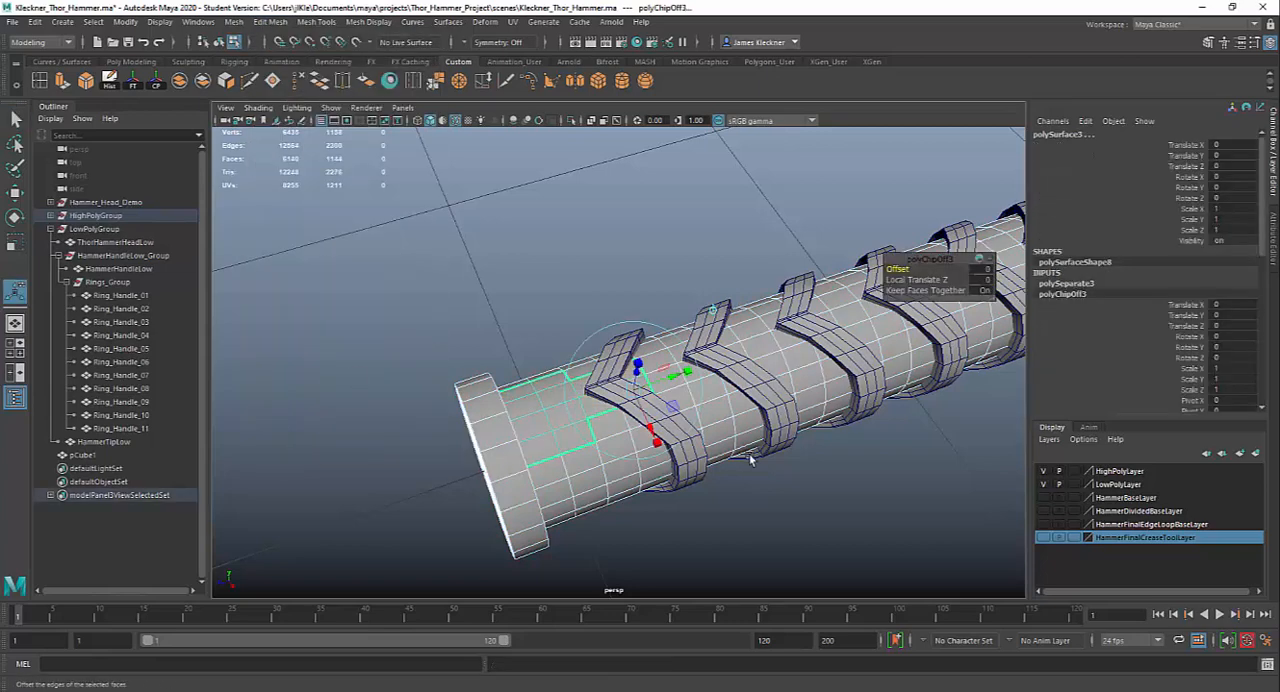
alt+drag(694, 459, 660, 400)
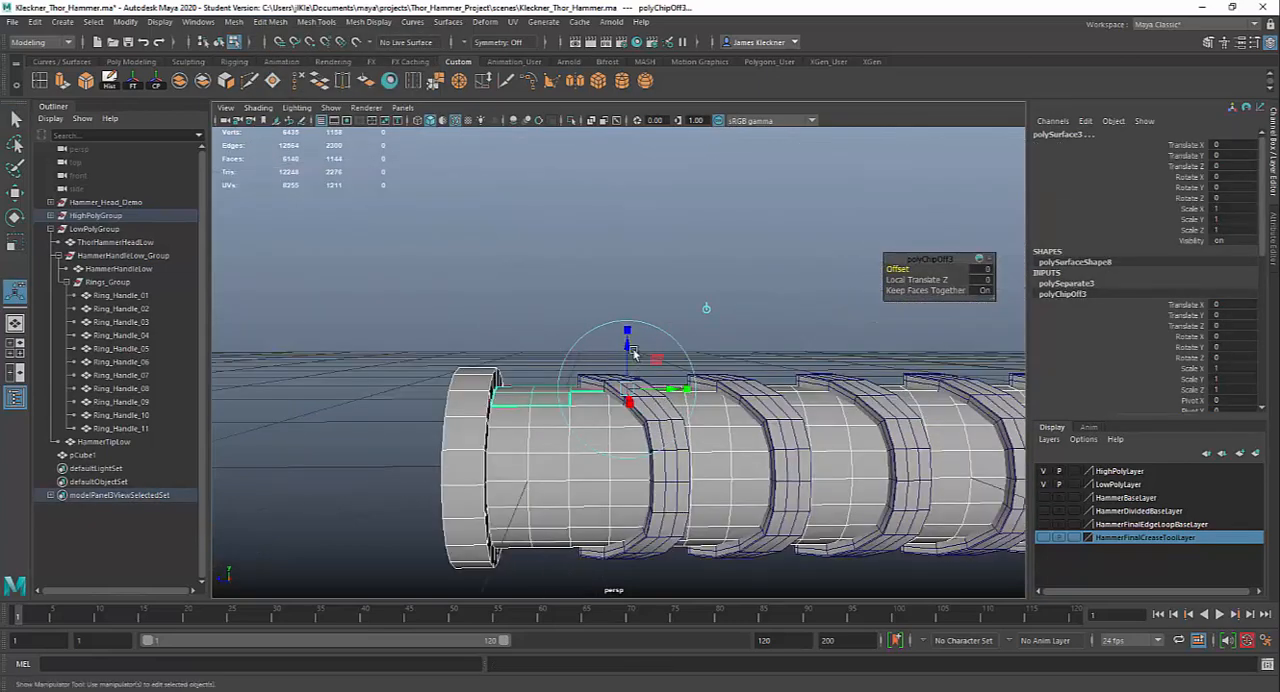
drag(628, 343, 629, 332)
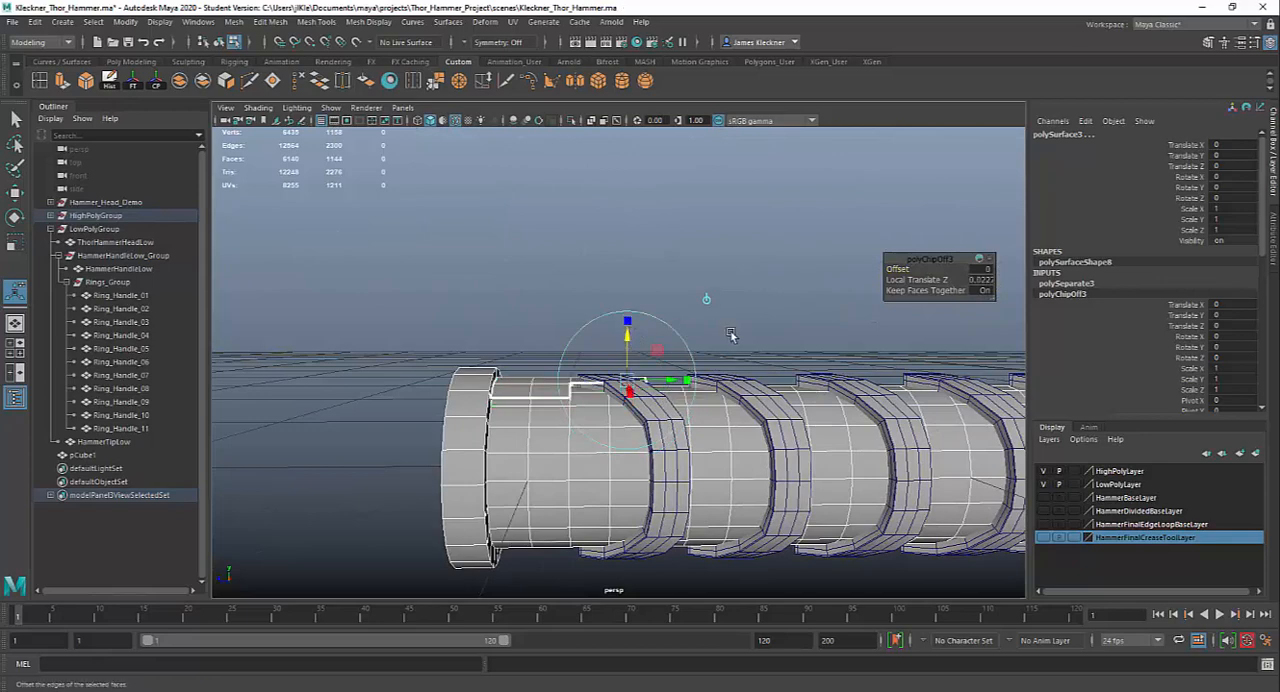
alt+drag(731, 335, 688, 350)
click(994, 286)
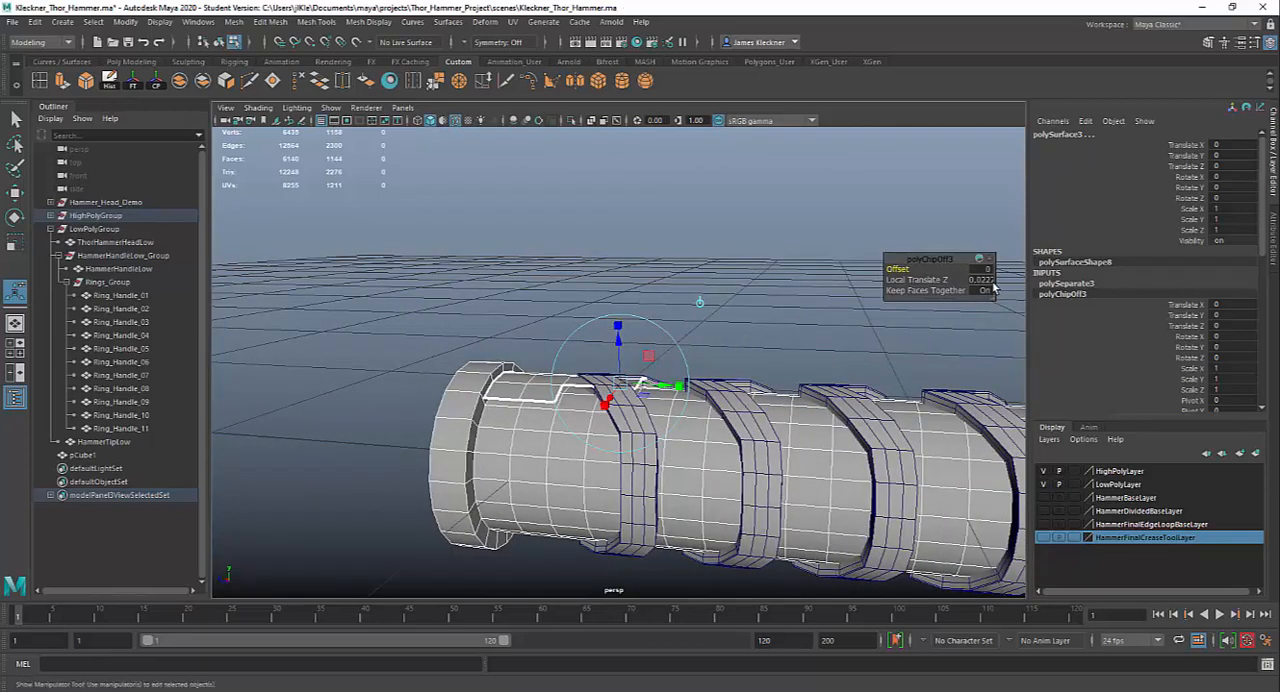
click(982, 280)
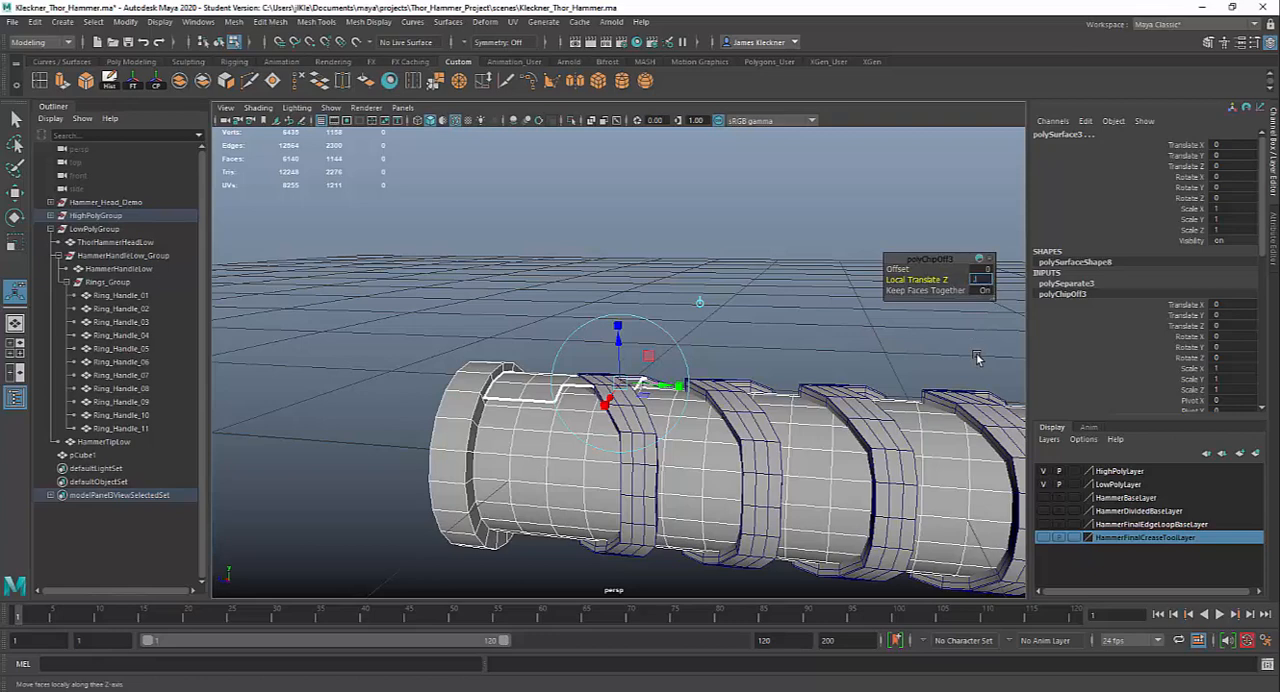
text(.04)
key(Return)
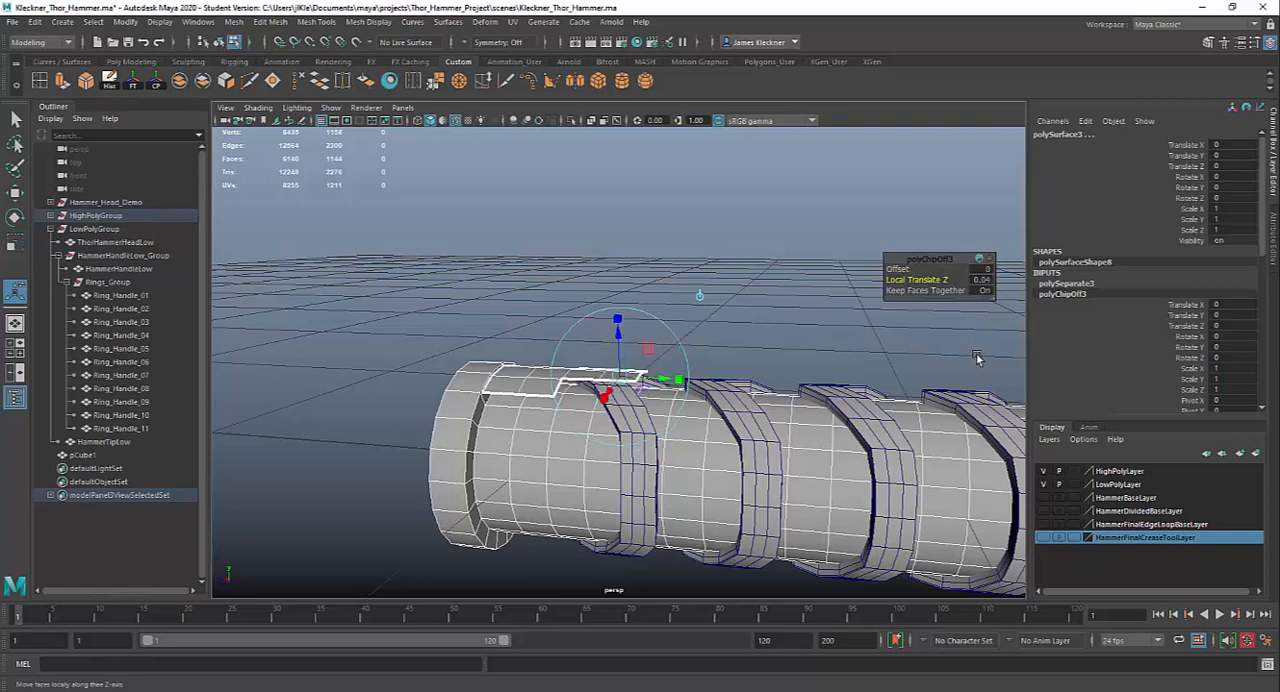
Select the duplicated stepped plate as an object and delete its construction history
alt+drag(600, 420, 516, 409)
alt+right_drag(516, 409, 634, 517)
alt+drag(596, 496, 530, 448)
right_click(490, 374)
click(550, 319)
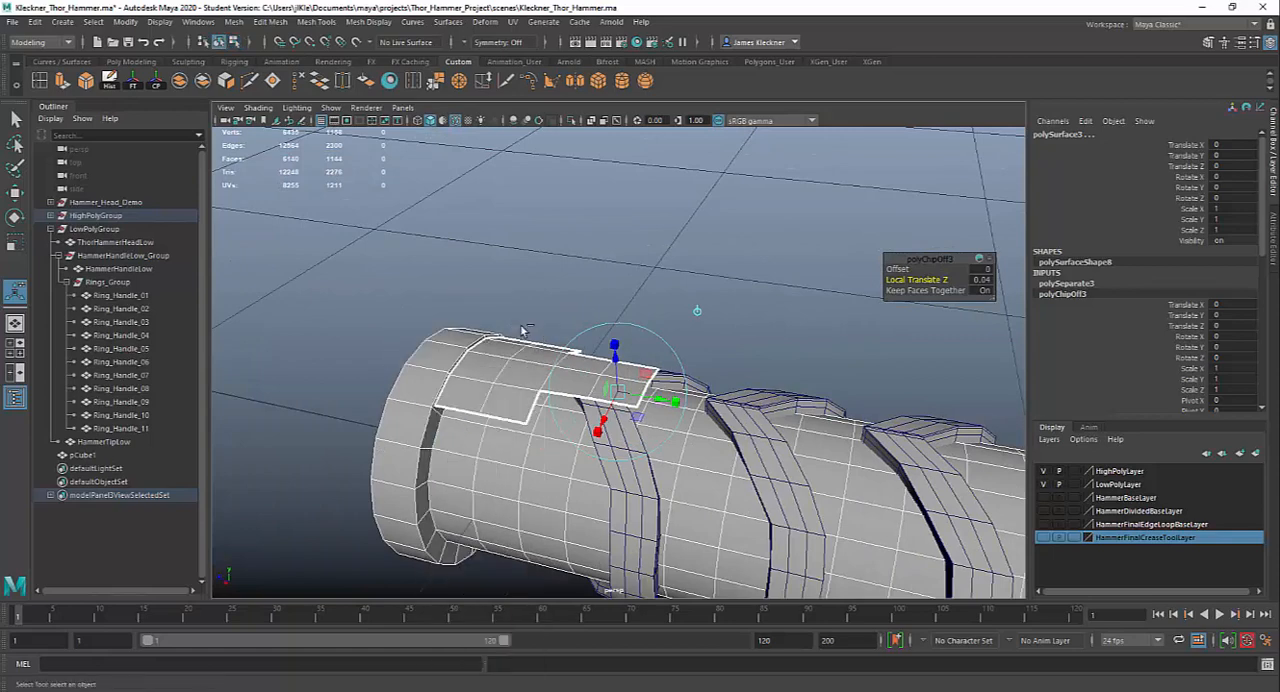
alt+drag(600, 494, 622, 504)
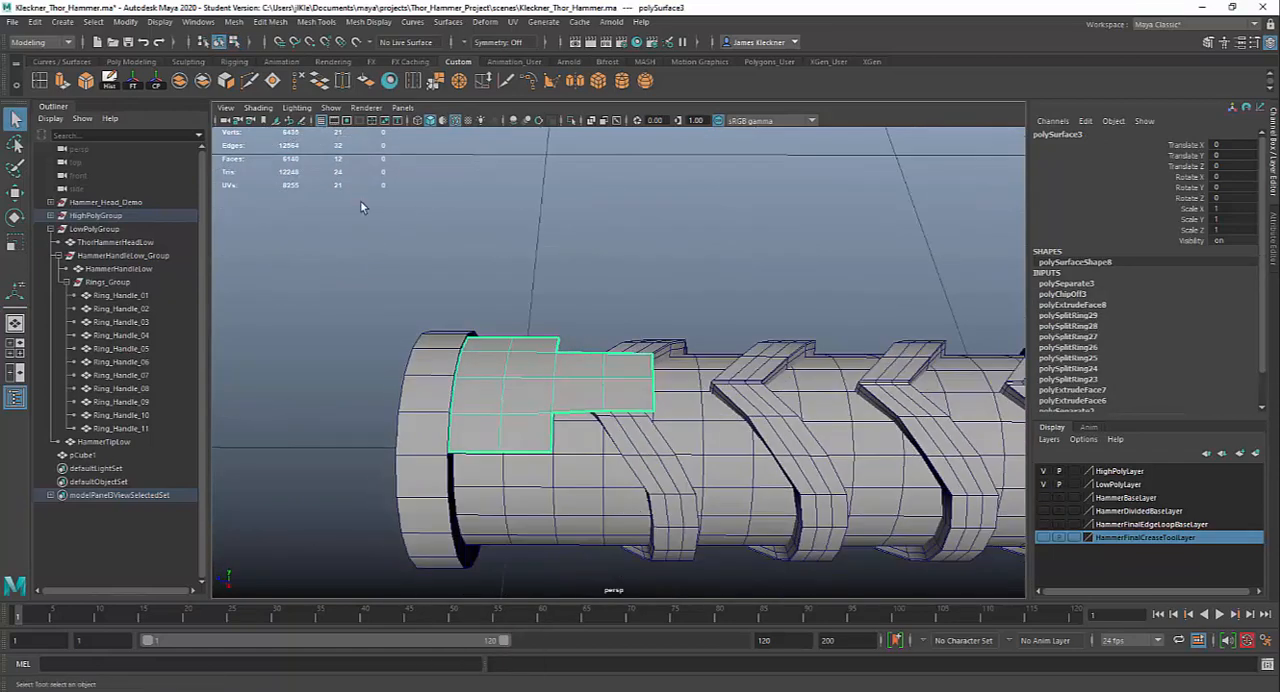
click(112, 83)
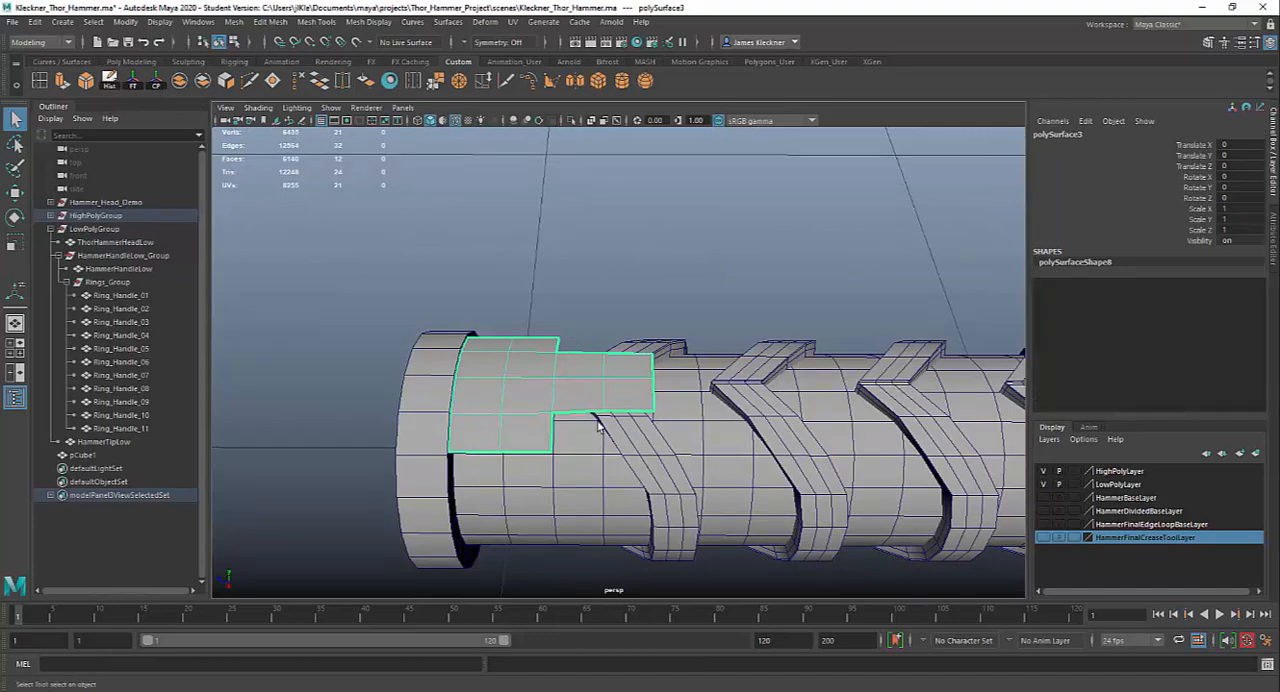
Select the matching stepped block of handle faces on the opposite side, four wide beside the end band and two wide beneath the ring tip
alt+drag(634, 484, 805, 476)
right_drag(603, 518, 594, 372)
drag(579, 524, 678, 525)
shift+drag(575, 476, 674, 477)
shift+click(674, 477)
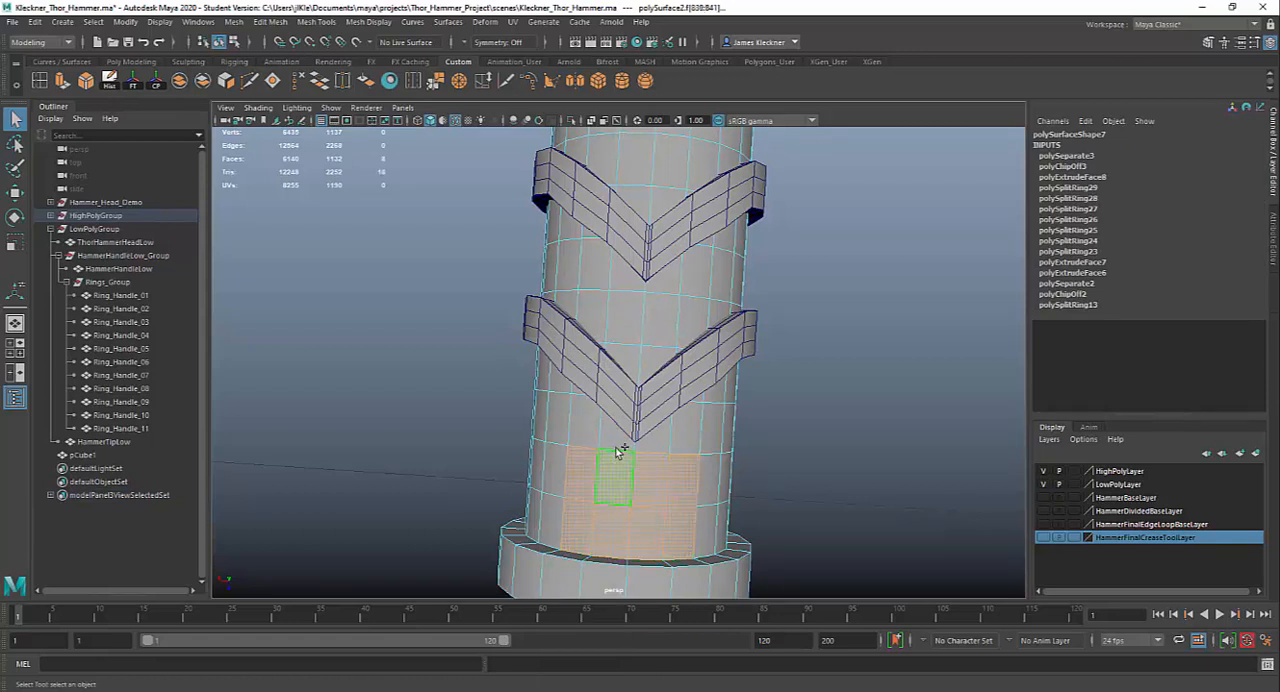
shift+click(621, 440)
shift+click(652, 440)
shift+click(636, 366)
shift+click(680, 434)
alt+drag(729, 517, 643, 486)
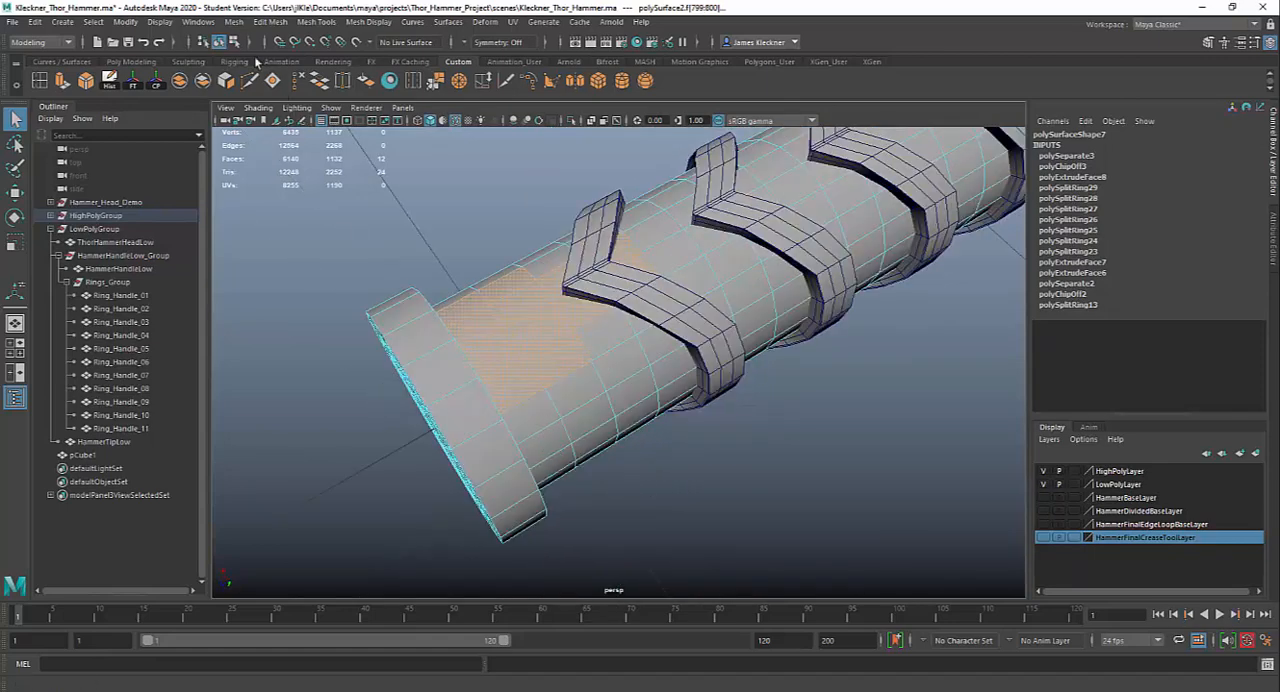
Duplicate the opposite stepped face block with a Local Translate Z of 0.04
click(270, 21)
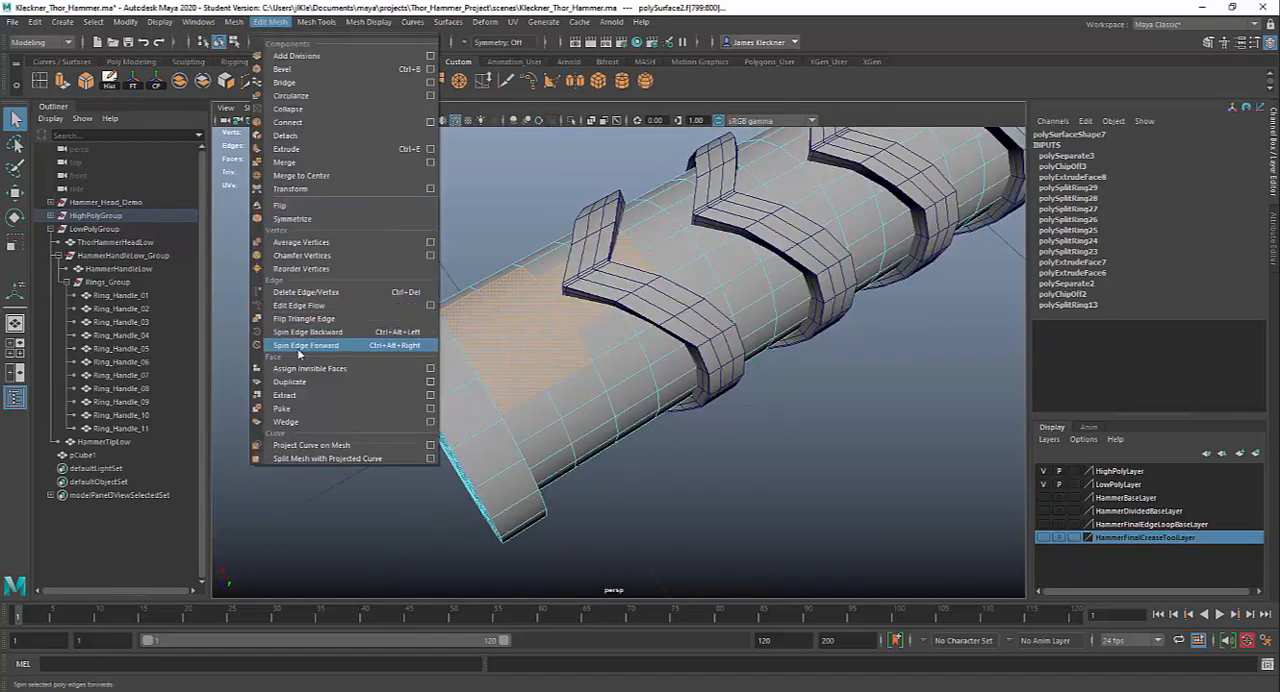
click(290, 381)
alt+drag(700, 444, 578, 342)
click(577, 341)
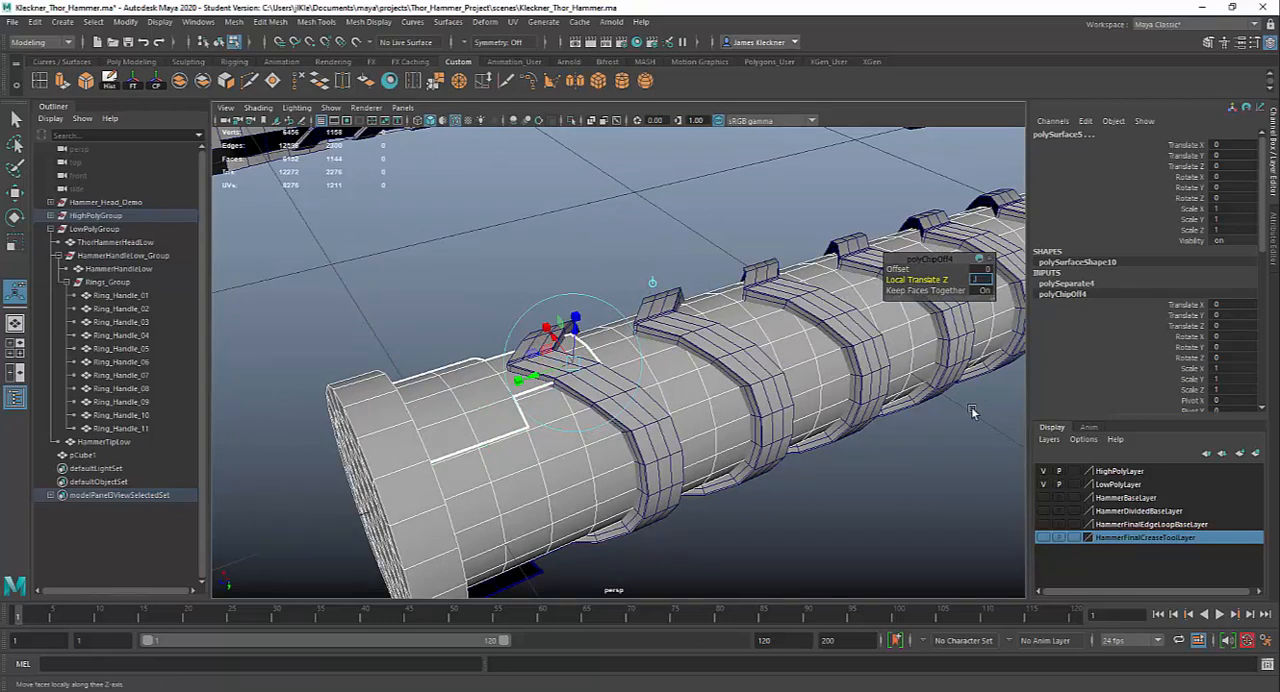
key(Return)
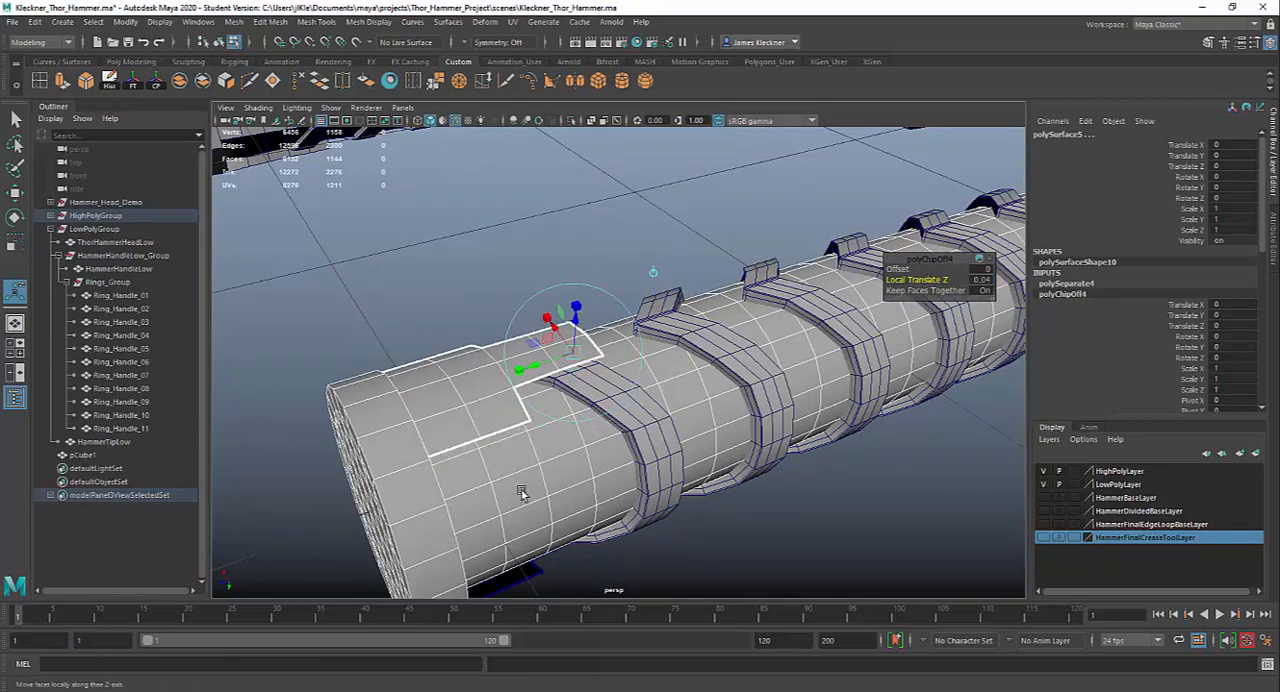
Select the second duplicated plate as an object, delete its history, freeze its transformations and center its pivot
alt+drag(650, 446, 490, 435)
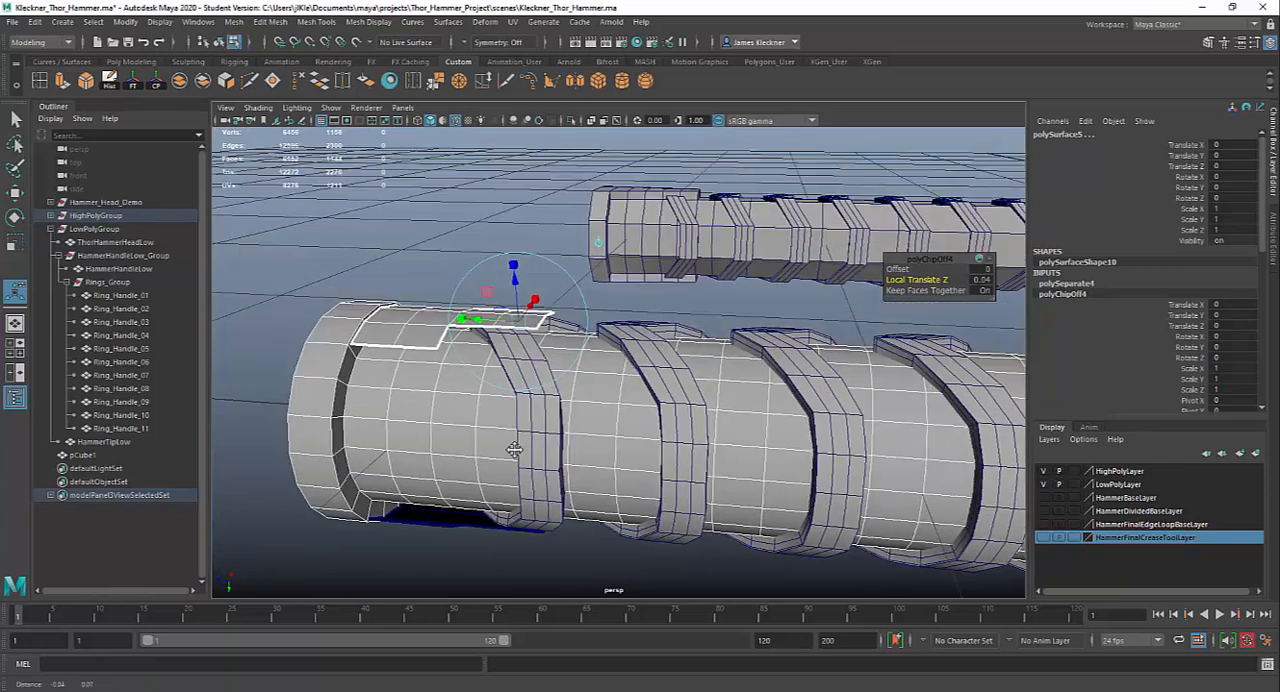
click(422, 340)
right_drag(422, 338, 447, 312)
click(408, 318)
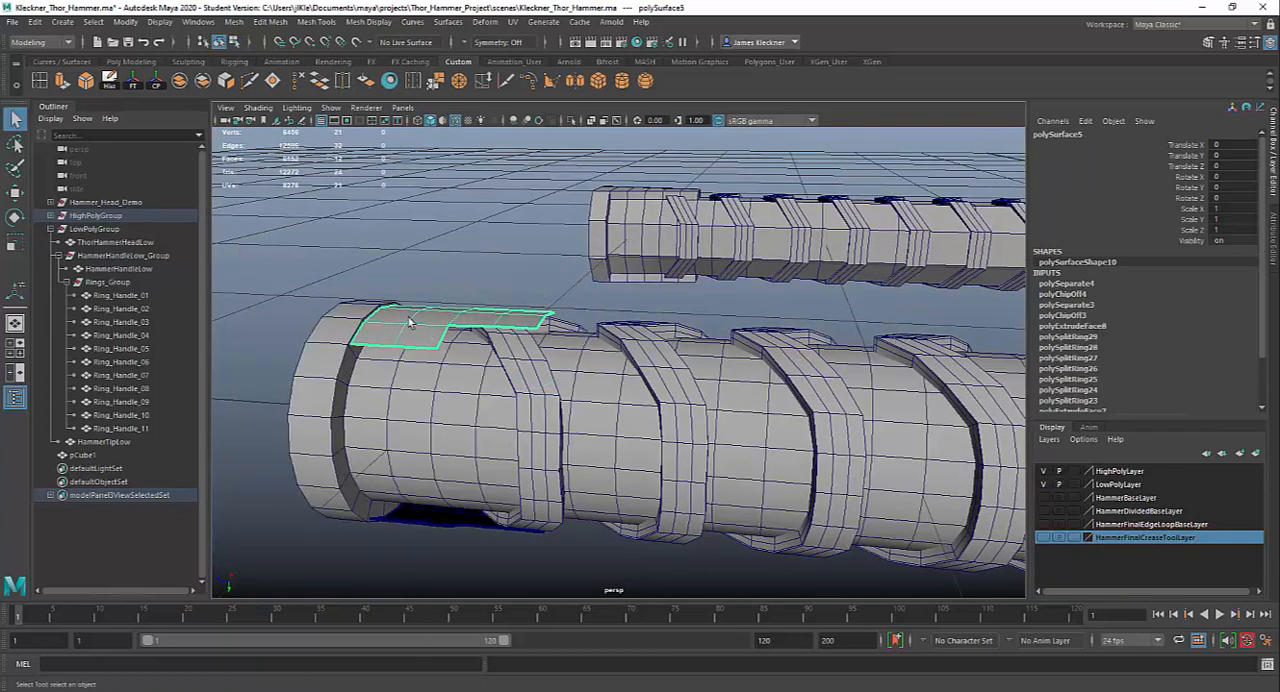
click(109, 83)
click(133, 84)
click(157, 84)
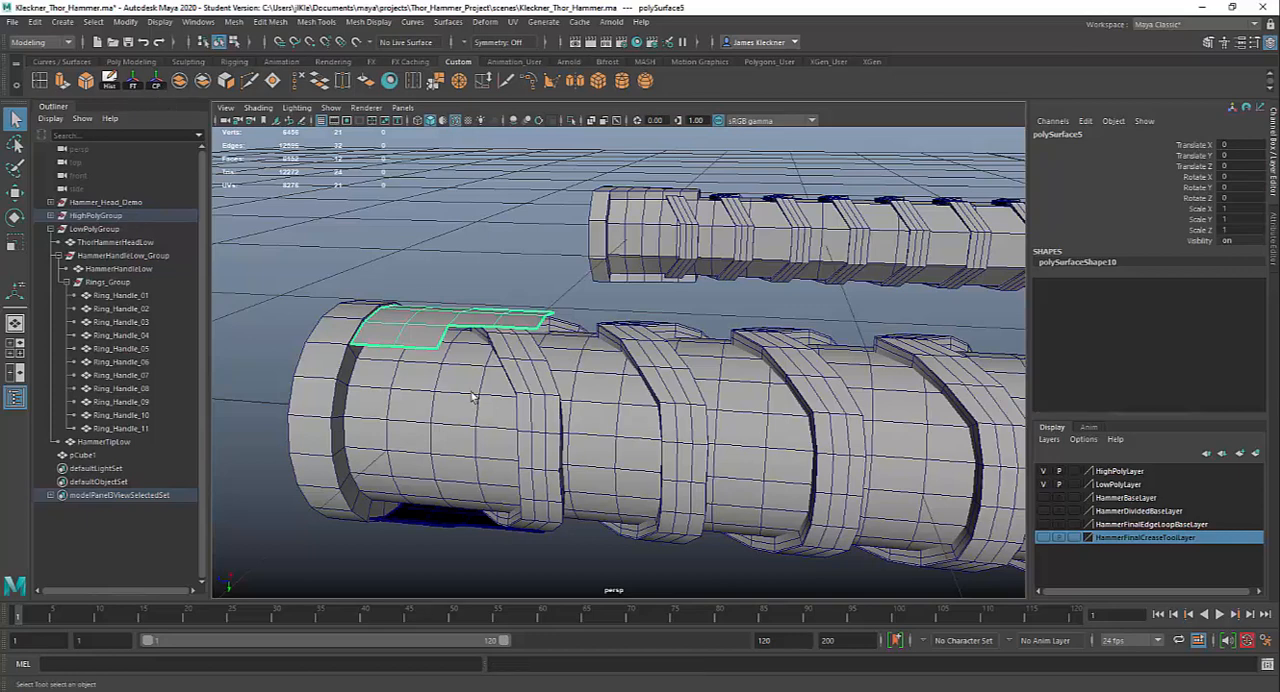
Extrude all faces of the second stepped plate toward the handle with a Local Translate Z of about -0.02
alt+drag(506, 400, 518, 416)
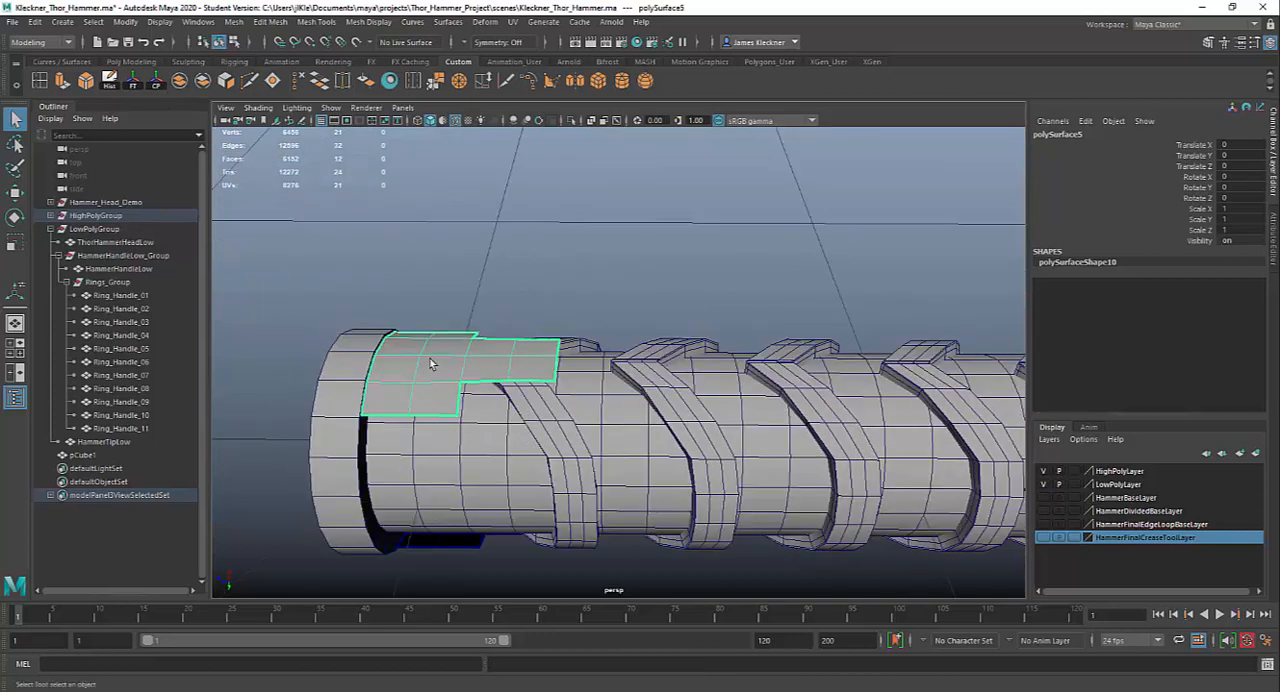
right_drag(430, 358, 432, 380)
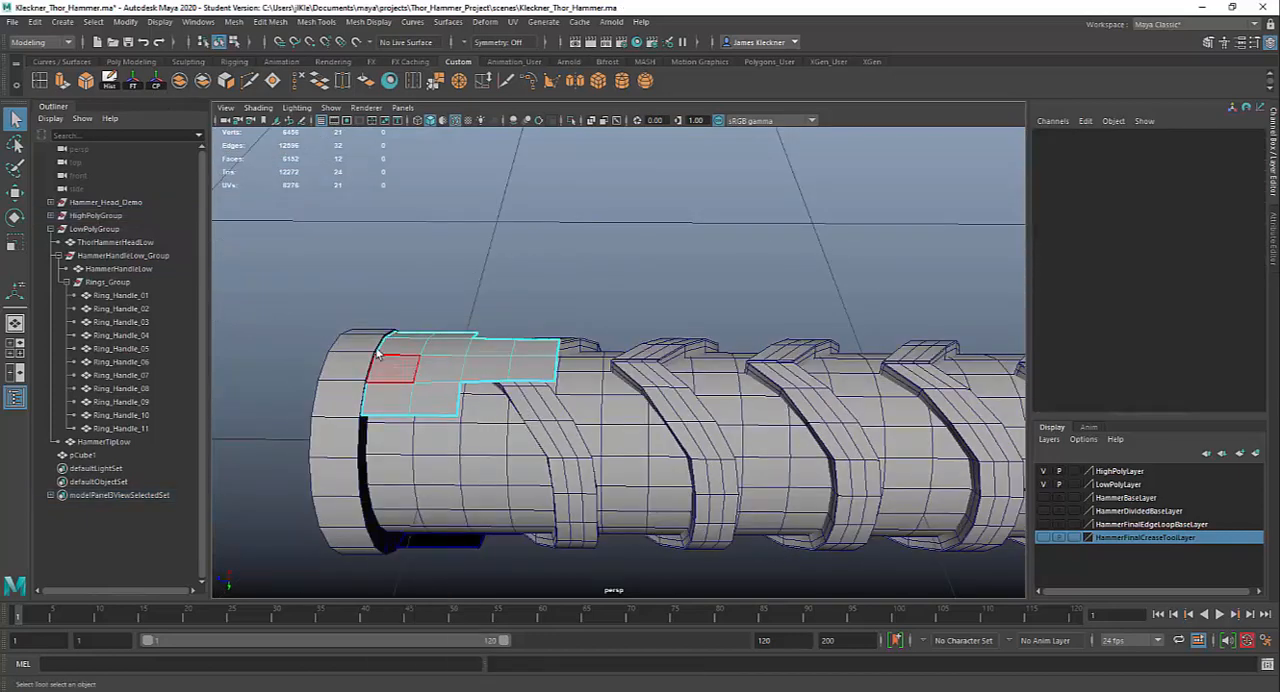
drag(352, 298, 565, 354)
alt+drag(545, 495, 497, 463)
key(ctrl+e)
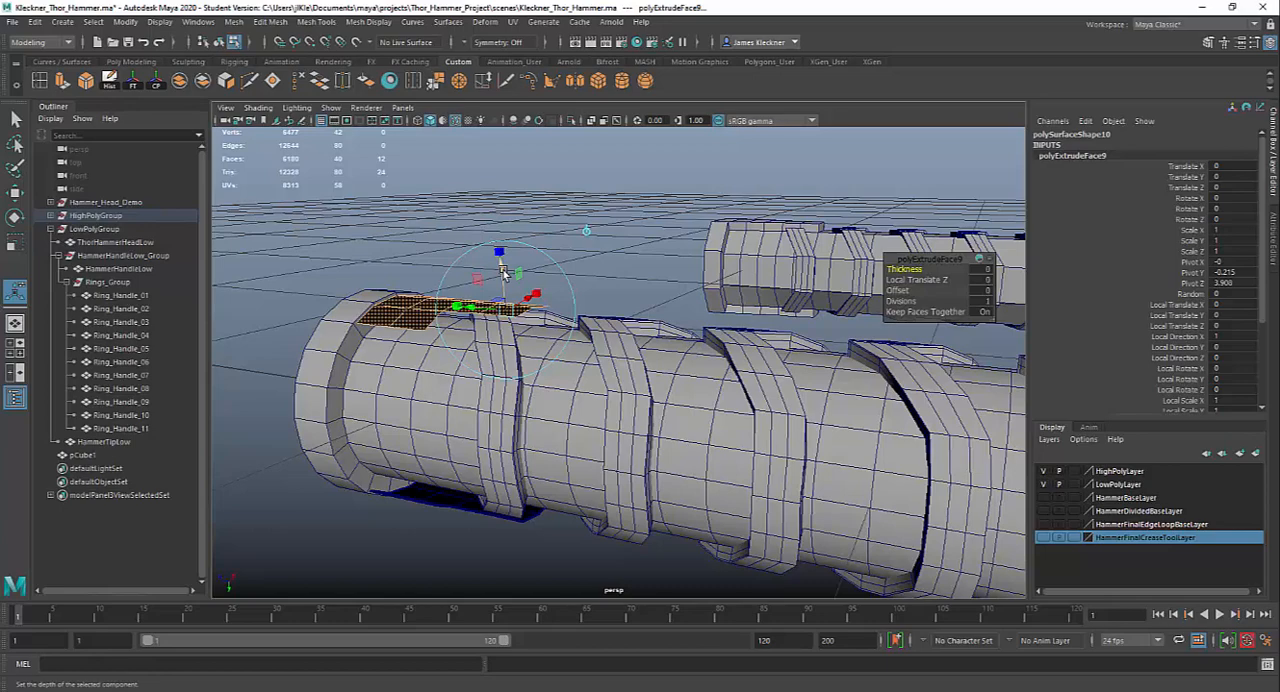
alt+drag(547, 366, 563, 364)
drag(512, 270, 521, 282)
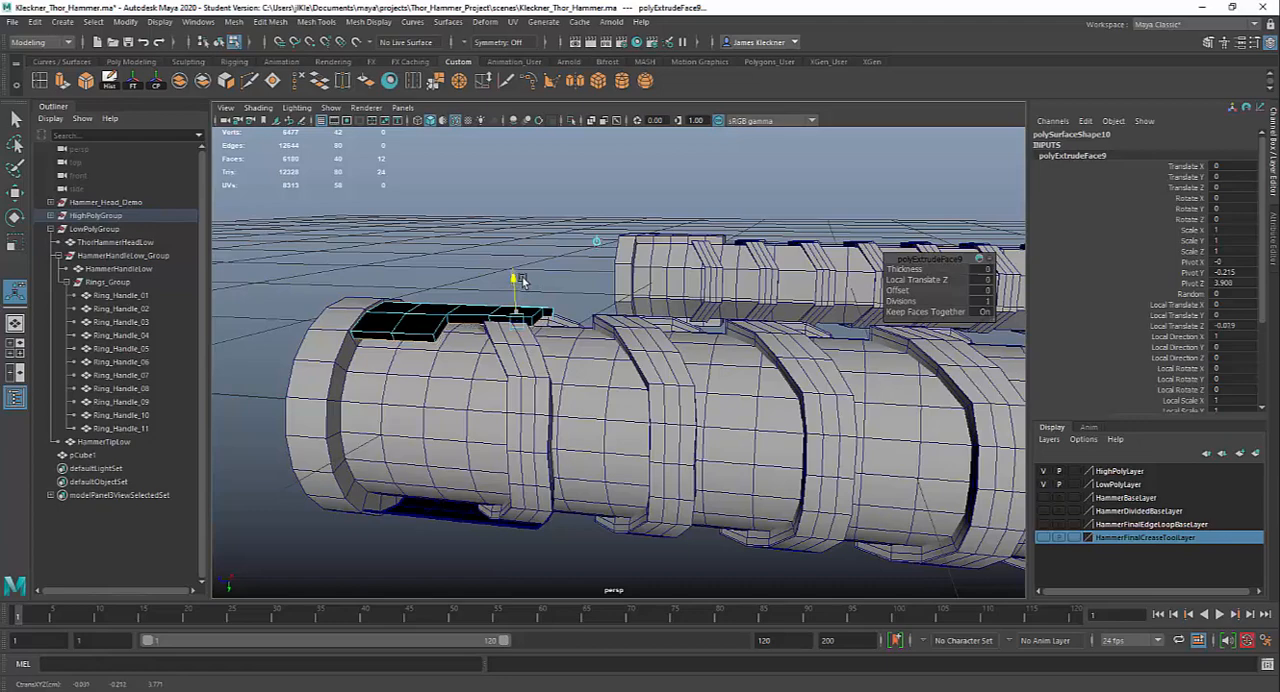
alt+drag(539, 289, 500, 299)
click(985, 283)
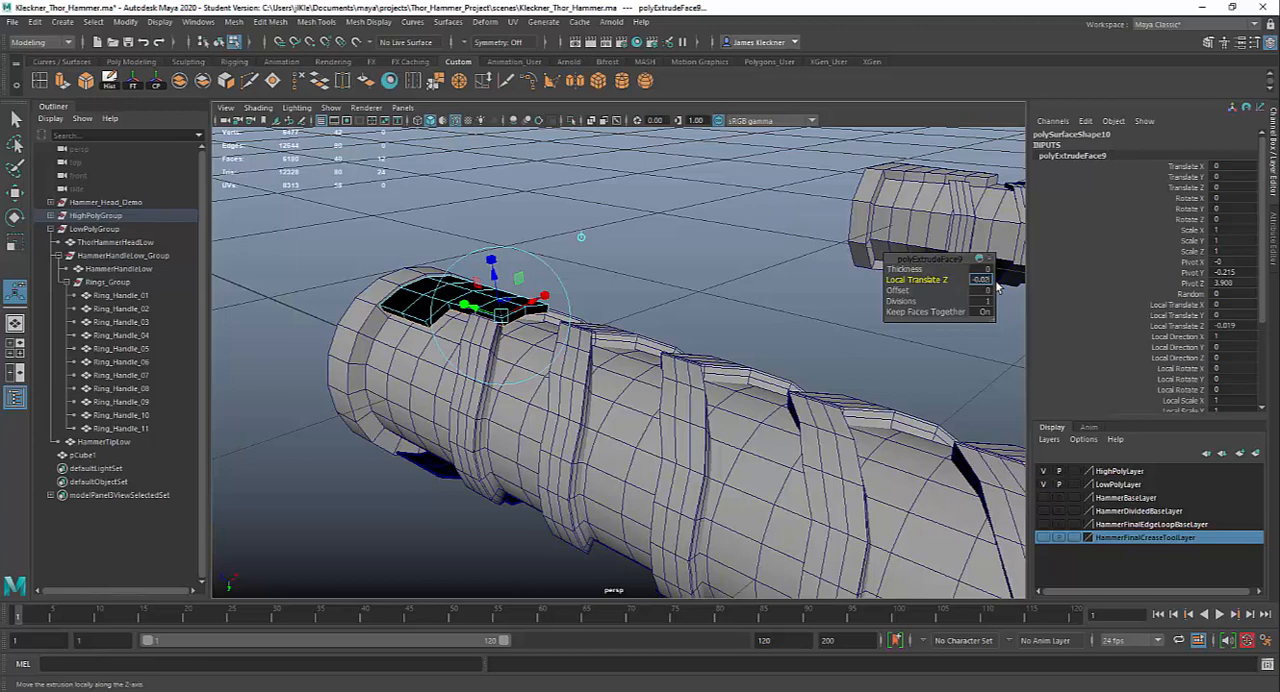
Select the thickened stepped plate as an object and isolate it to expose its underside
alt+drag(487, 413, 512, 382)
alt+right_drag(512, 384, 540, 463)
alt+middle_drag(540, 463, 843, 544)
alt+drag(843, 544, 583, 393)
right_drag(576, 349, 584, 300)
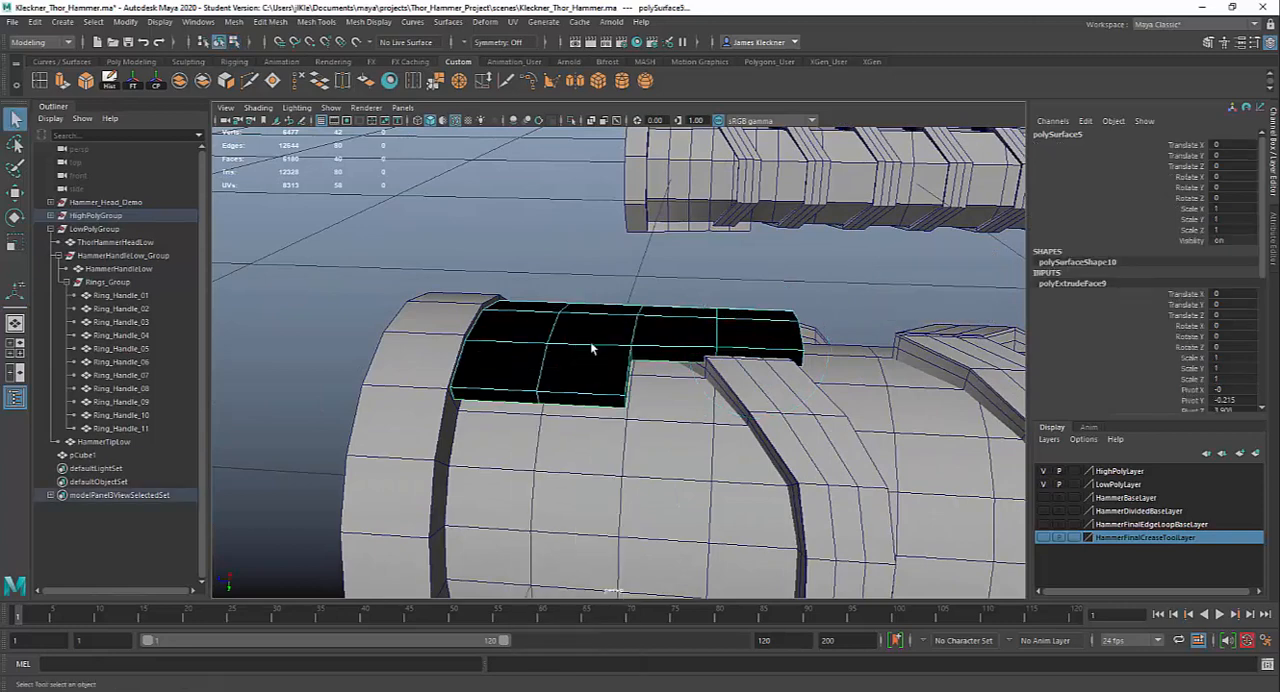
click(572, 120)
alt+drag(736, 368, 573, 347)
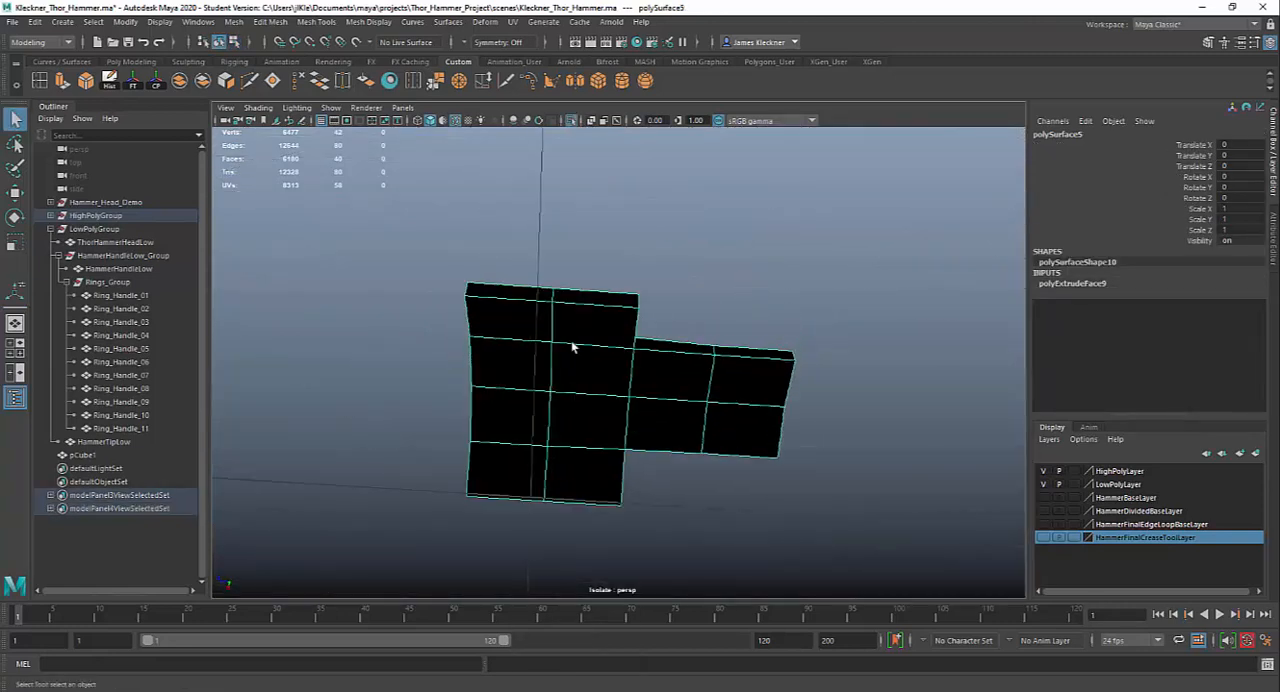
right_drag(573, 347, 551, 366)
Select the eight underside faces of the plate's wide block and bring the rest of the model back into view
click(509, 326)
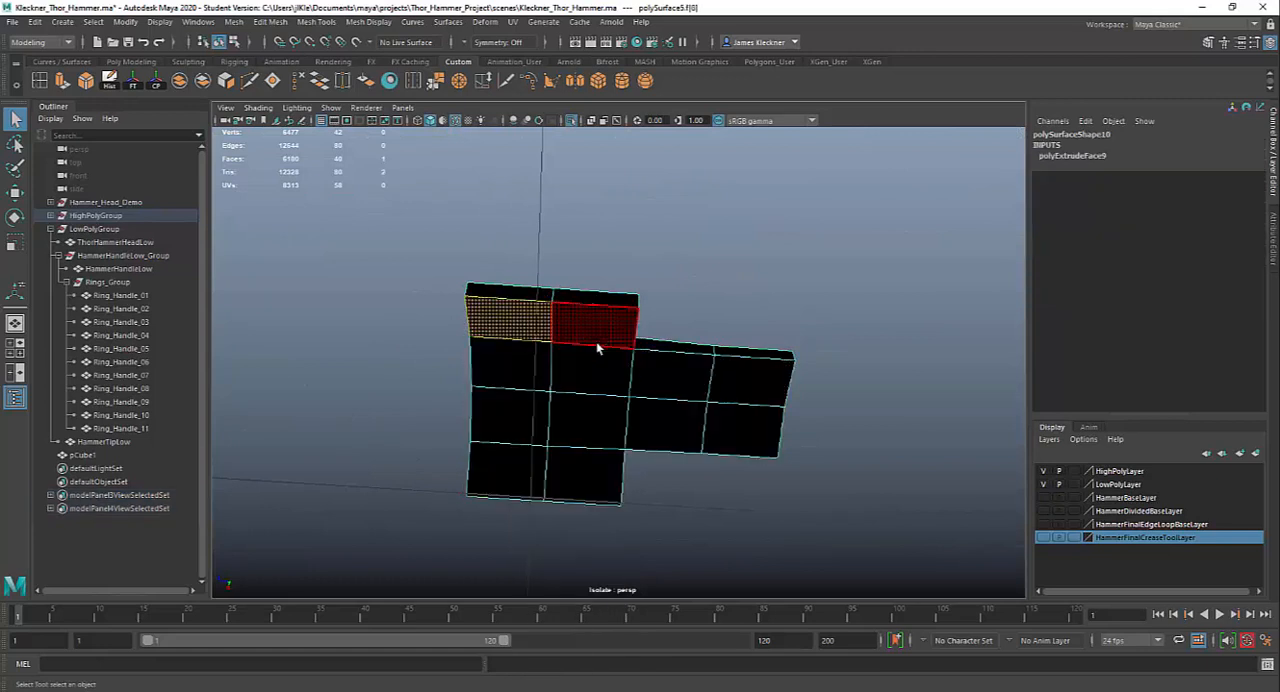
shift+click(597, 345)
shift+click(594, 391)
shift+click(517, 412)
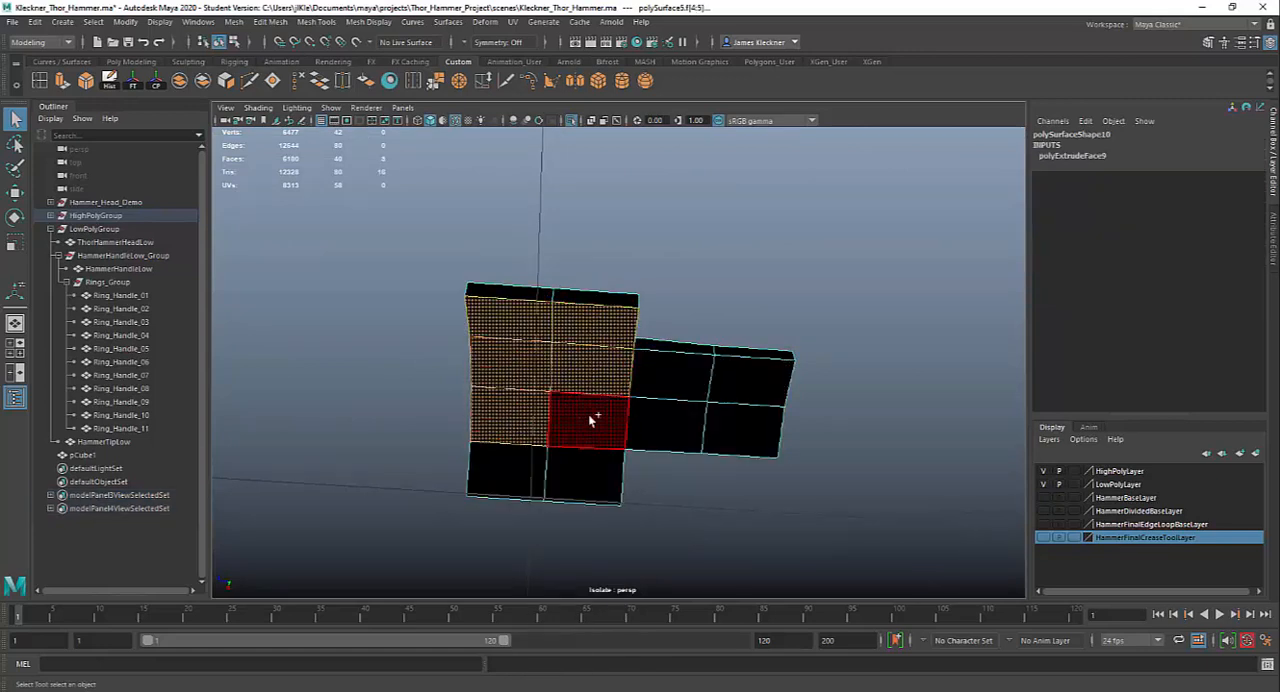
shift+click(589, 415)
shift+click(587, 468)
shift+click(515, 459)
alt+drag(685, 239, 723, 346)
click(572, 121)
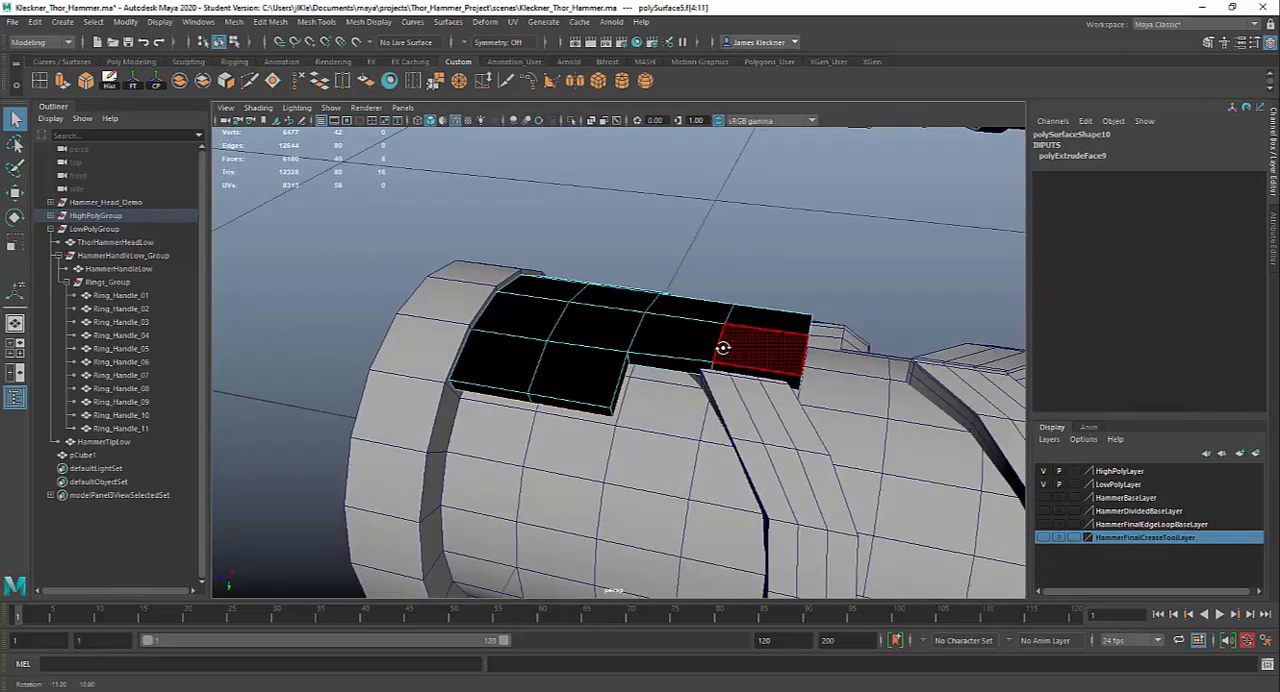
shift+click(724, 352)
Extrude the eight underside faces toward the handle to deepen the wide block, and delete the extruded end faces
key(ctrl+e)
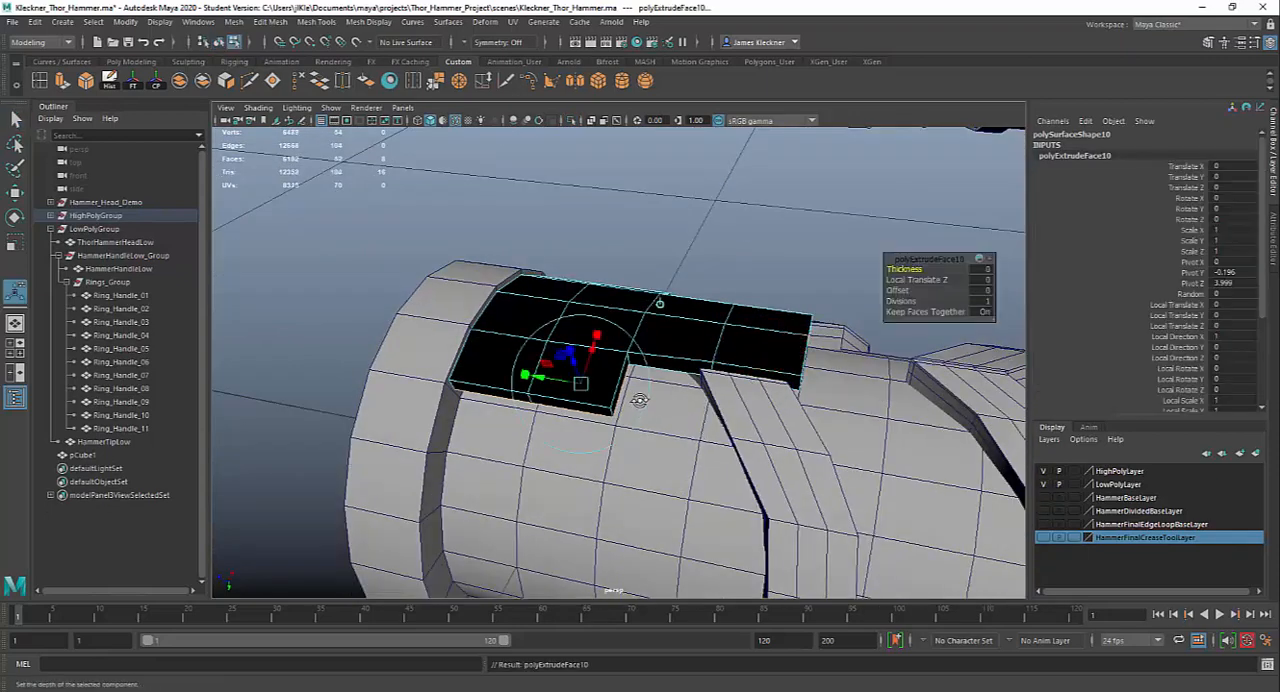
alt+drag(639, 400, 657, 283)
drag(580, 330, 651, 449)
click(651, 449)
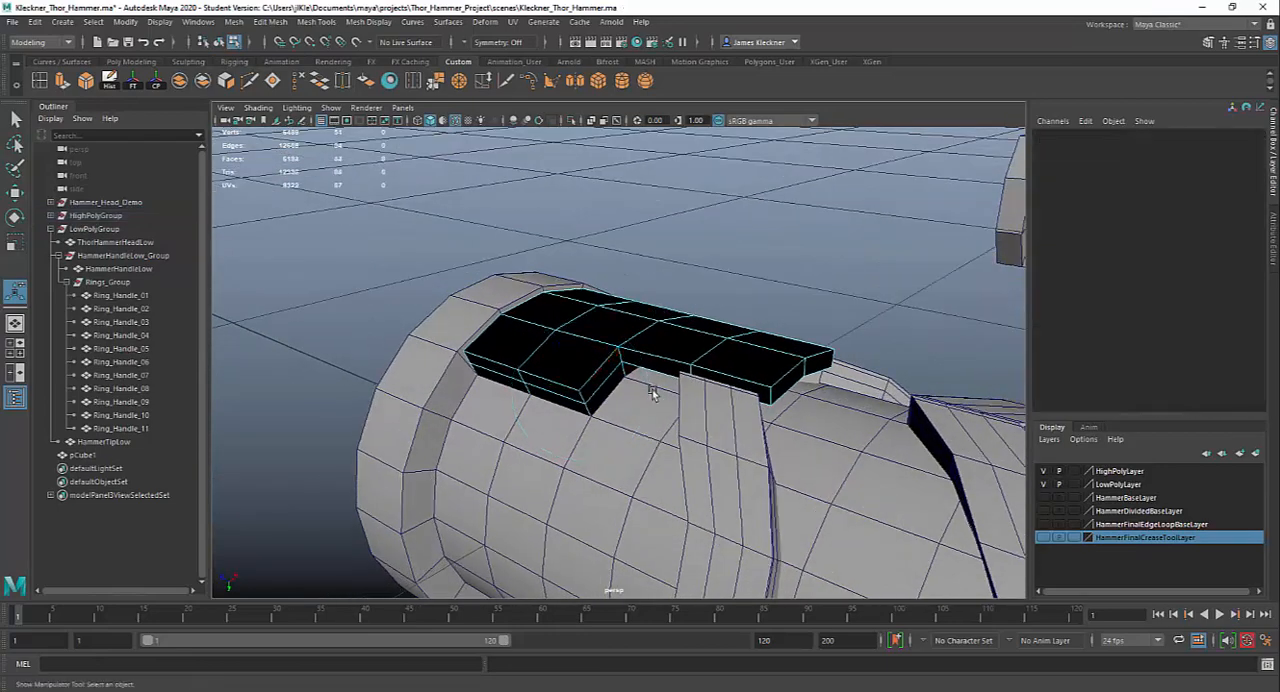
Select the whole thickened plate and reverse its normals
right_drag(615, 330, 650, 322)
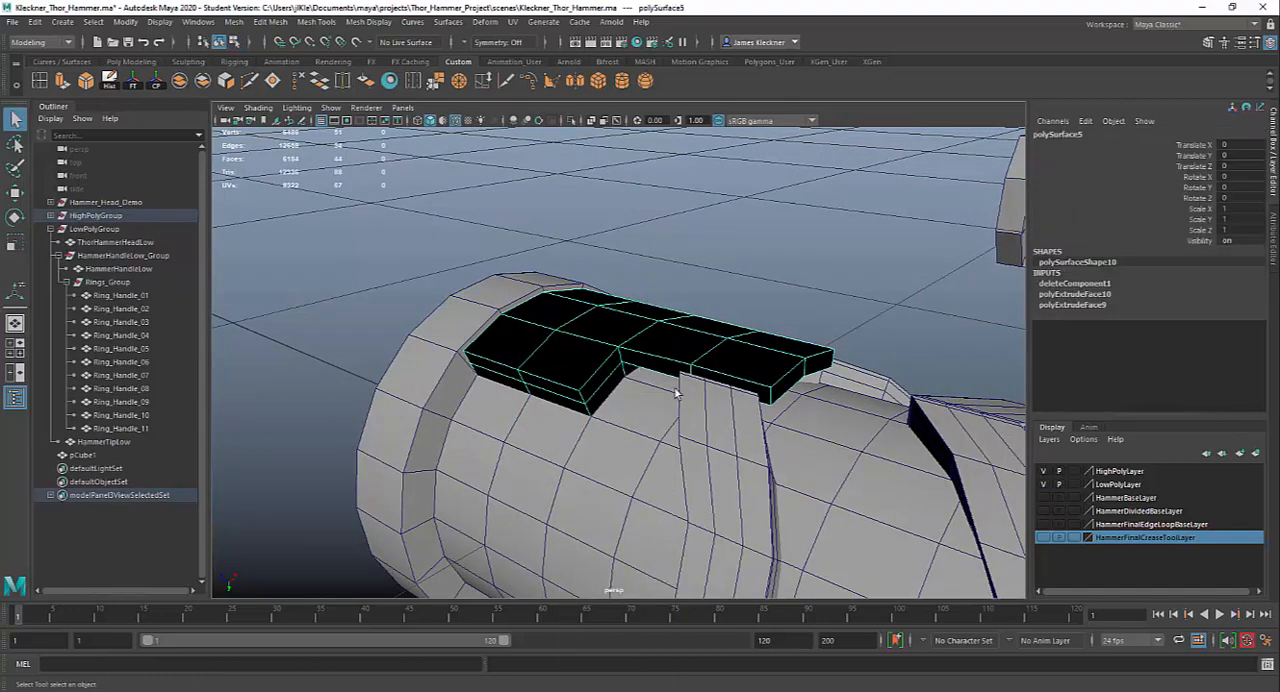
alt+drag(803, 457, 652, 441)
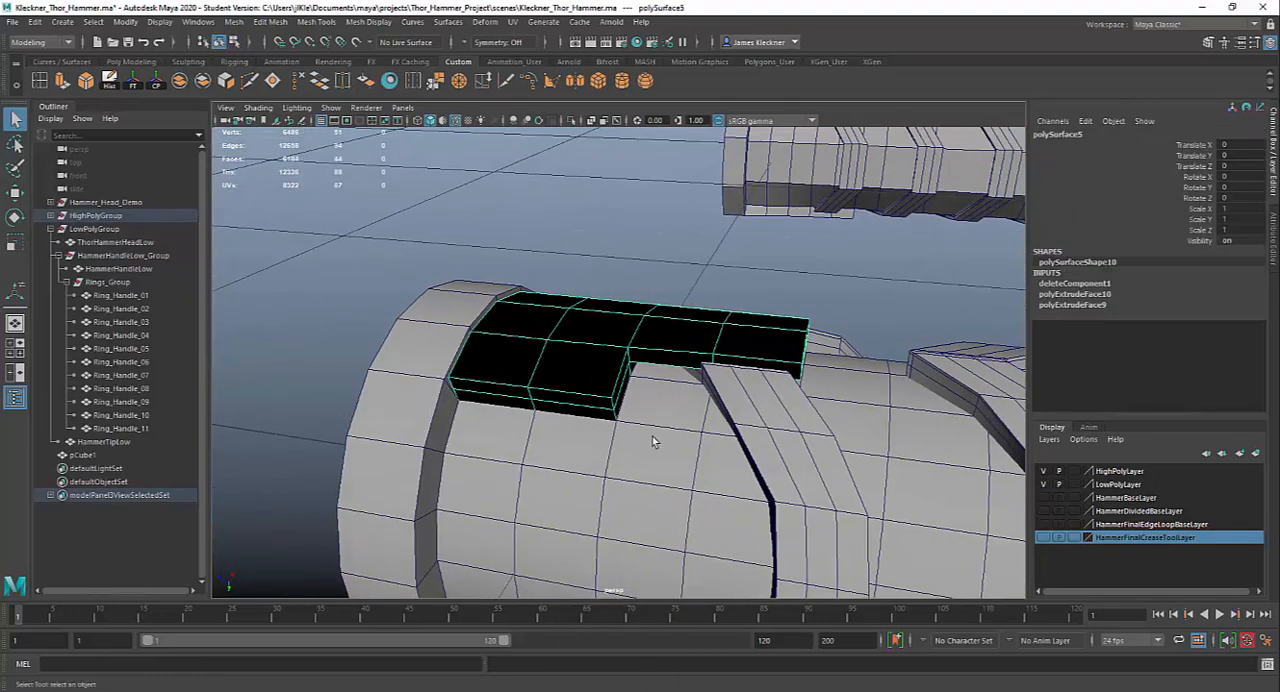
alt+drag(571, 360, 487, 342)
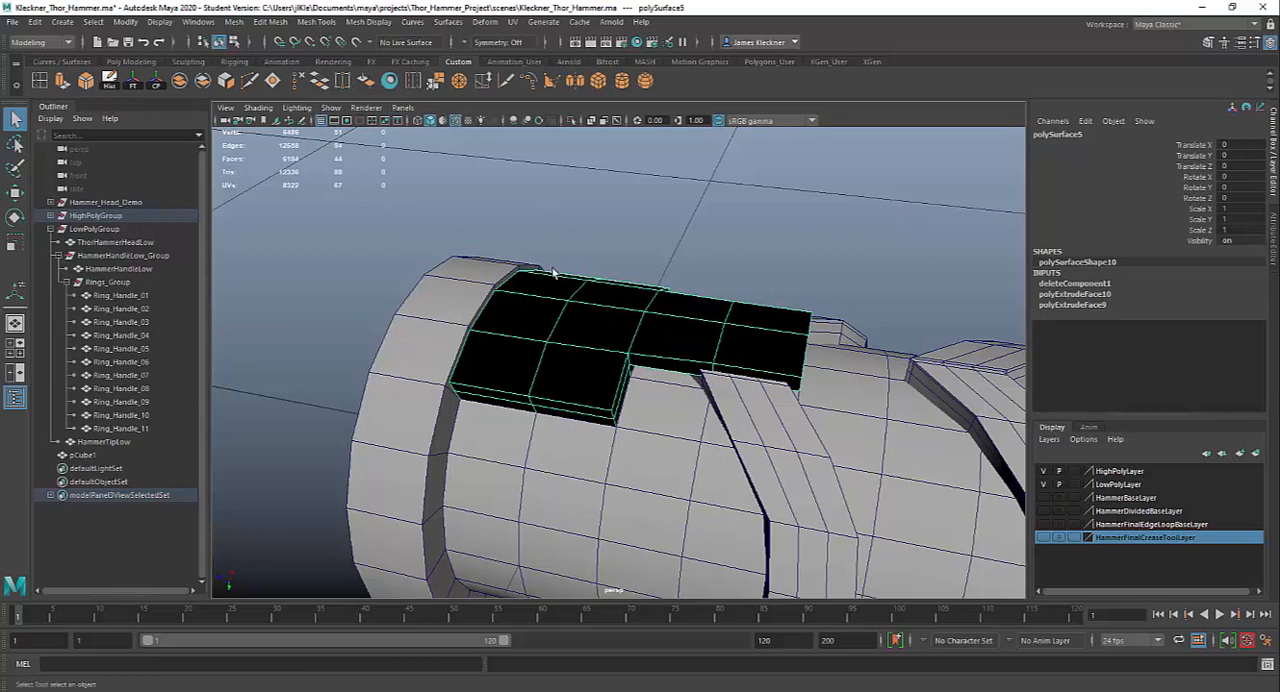
click(368, 82)
Delete the thin unthickened stepped plate on the opposite side of the pommel
right_drag(558, 340, 604, 321)
scroll(588, 350, down, 4)
alt+drag(795, 444, 838, 349)
click(628, 436)
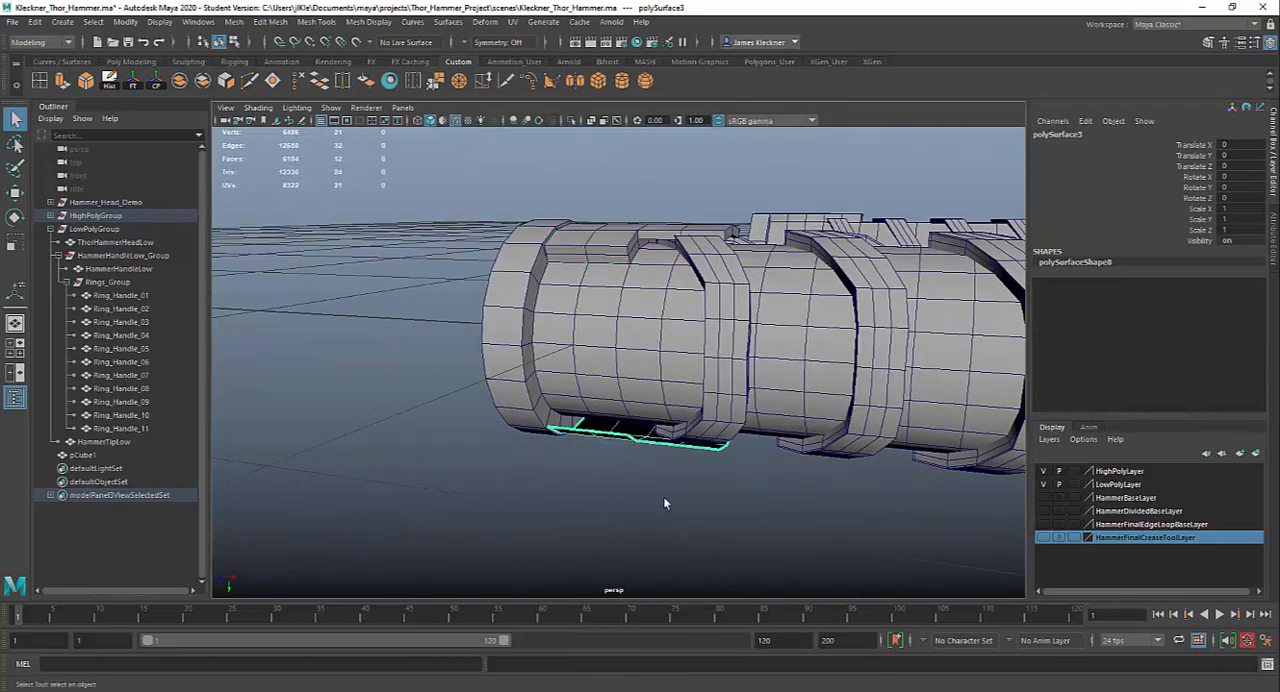
alt+drag(663, 496, 699, 508)
click(699, 508)
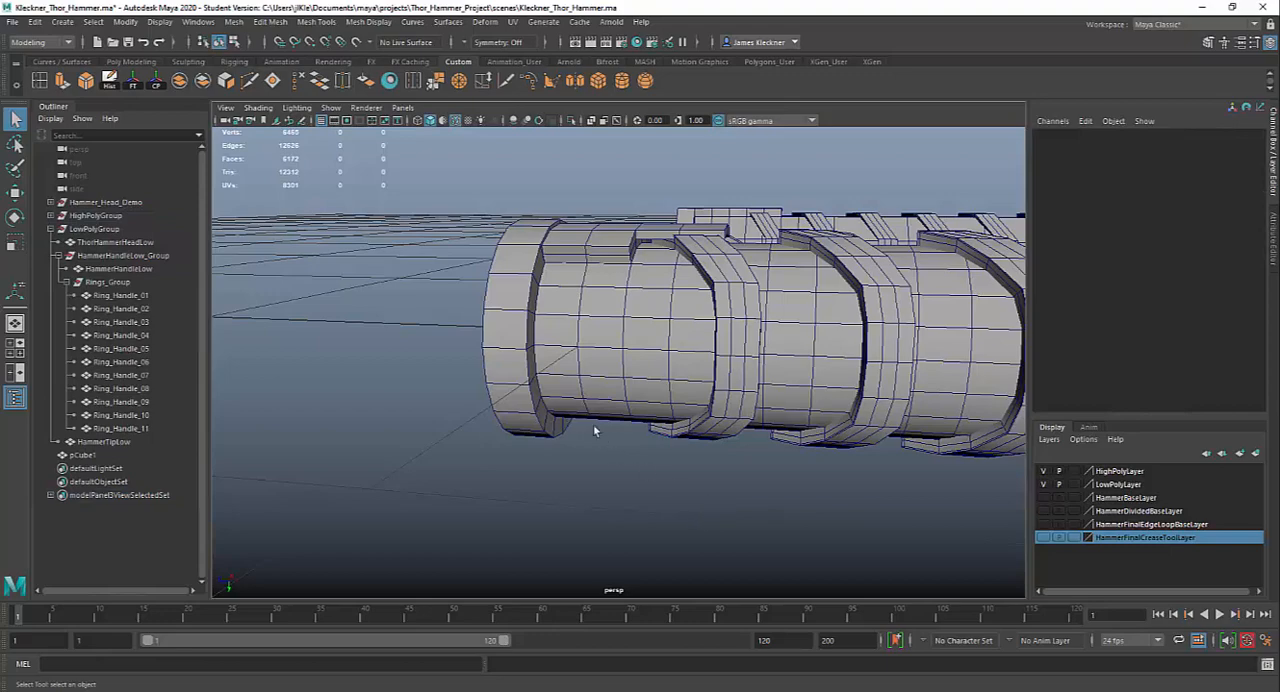
Select the thickened stepped plate, delete its construction history and freeze its transformations
click(624, 259)
alt+drag(629, 444, 677, 420)
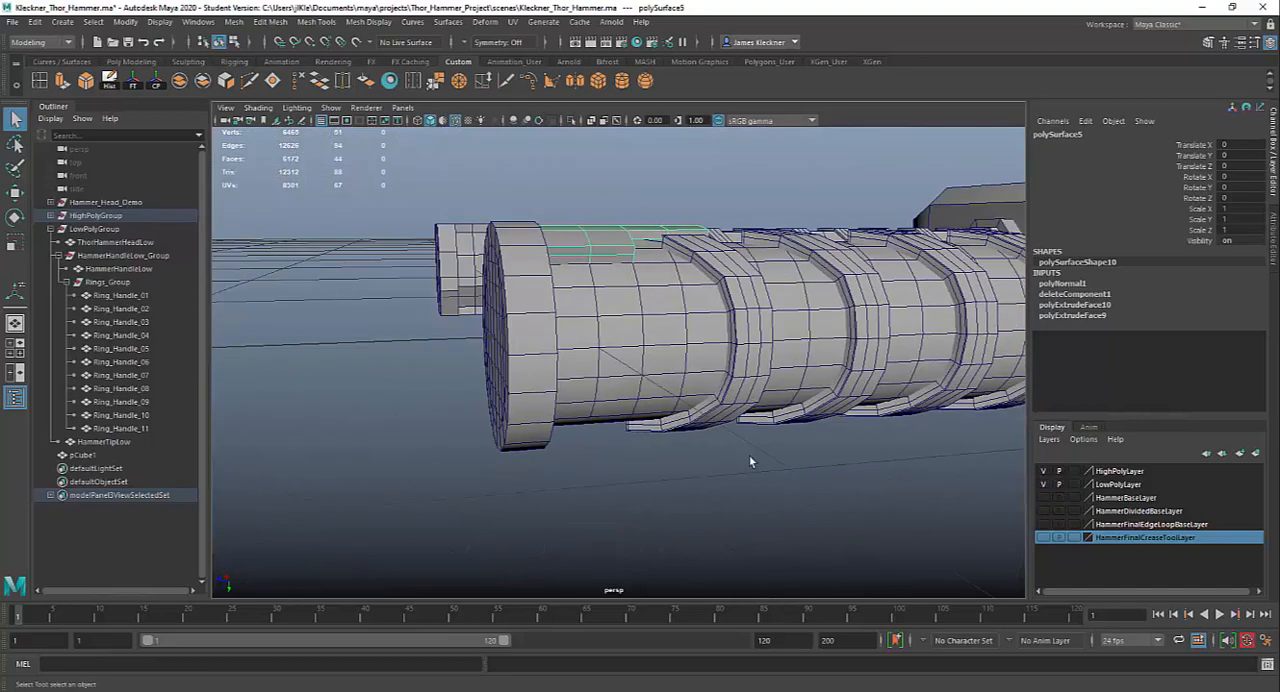
alt+right_drag(749, 454, 663, 380)
alt+drag(663, 380, 642, 390)
alt+right_drag(713, 447, 598, 396)
alt+drag(598, 396, 587, 426)
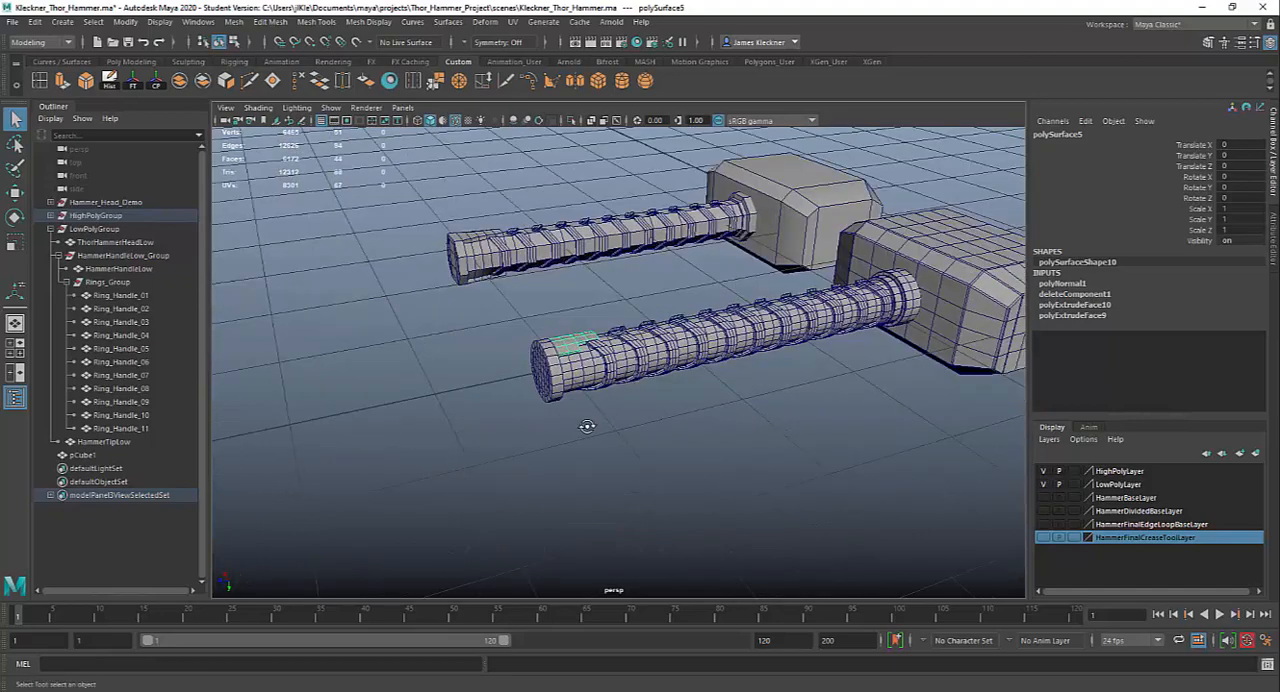
key(w)
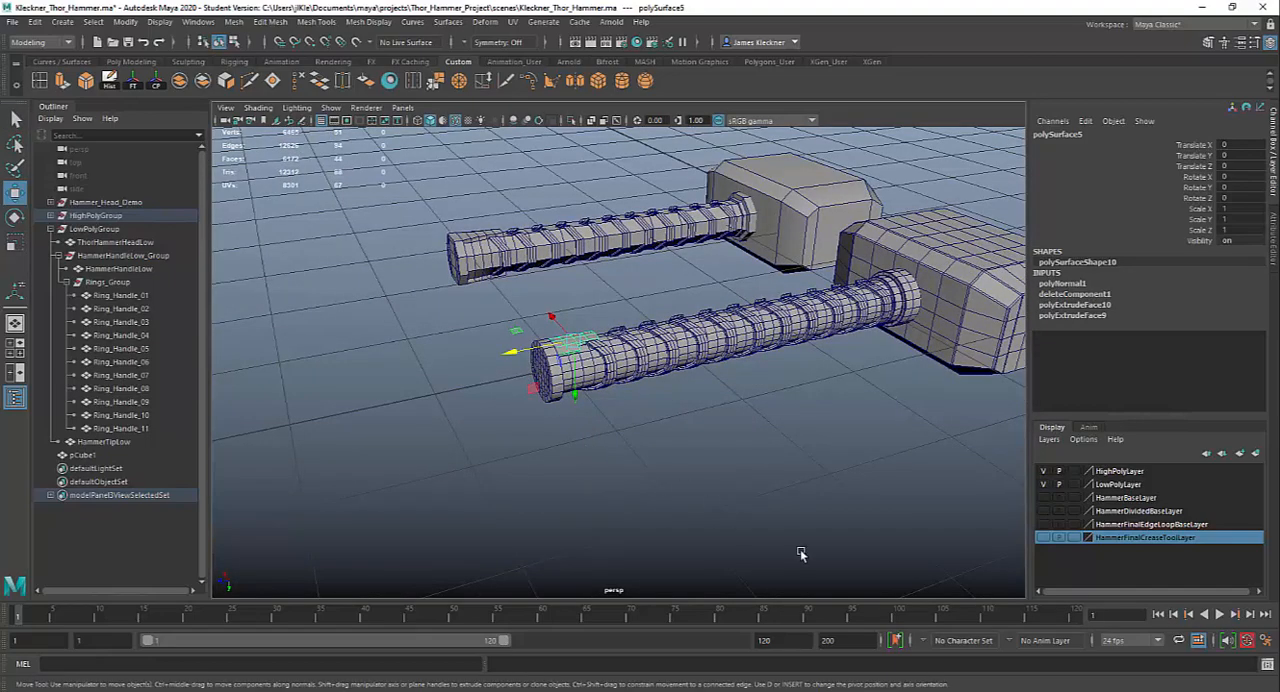
alt+middle_drag(800, 553, 717, 537)
alt+right_drag(717, 537, 563, 429)
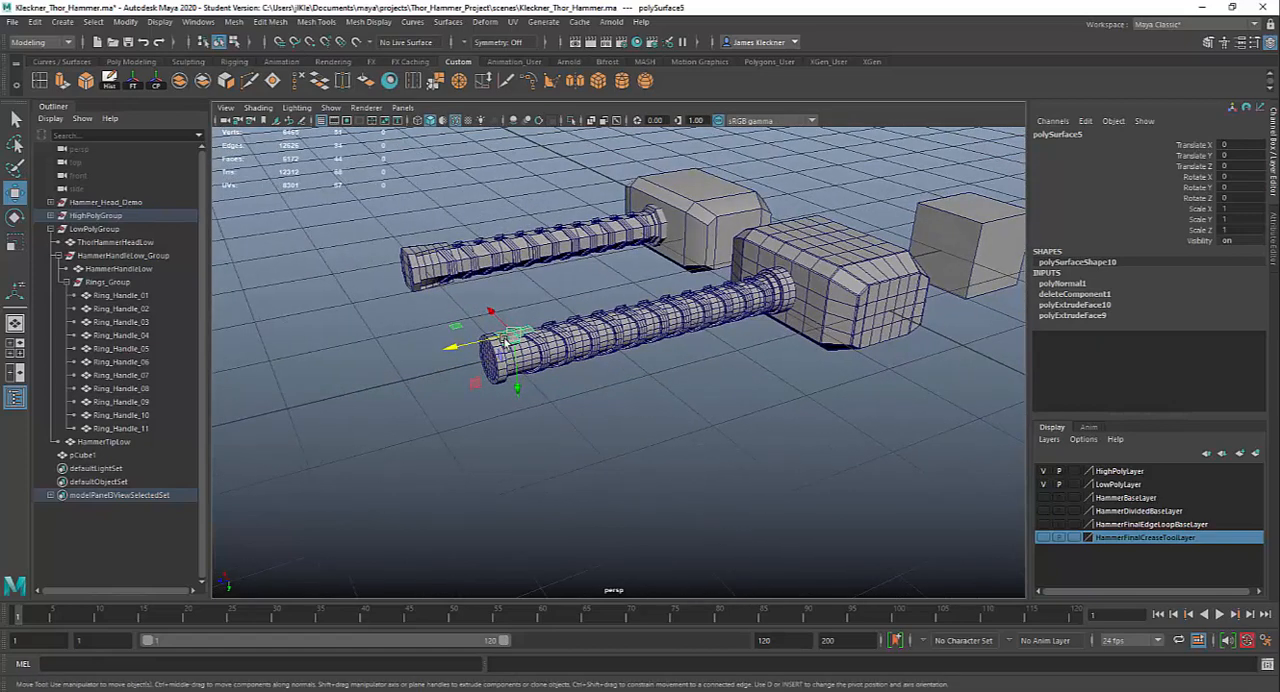
click(110, 82)
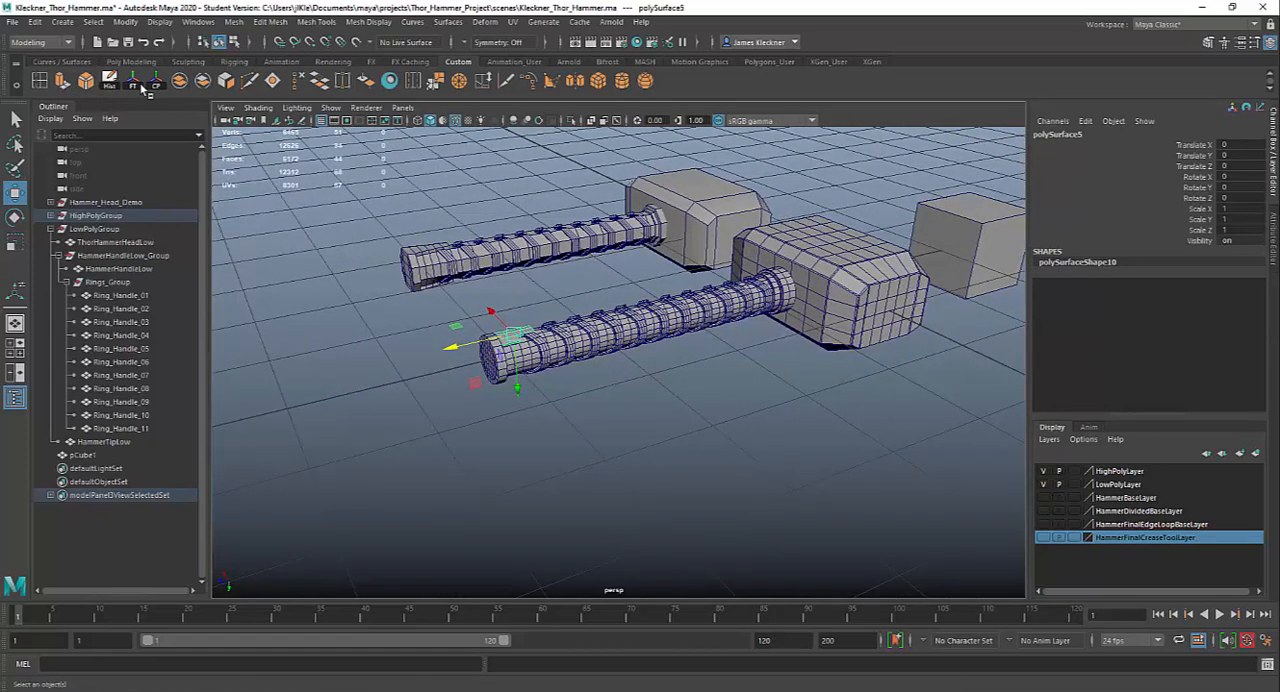
click(136, 85)
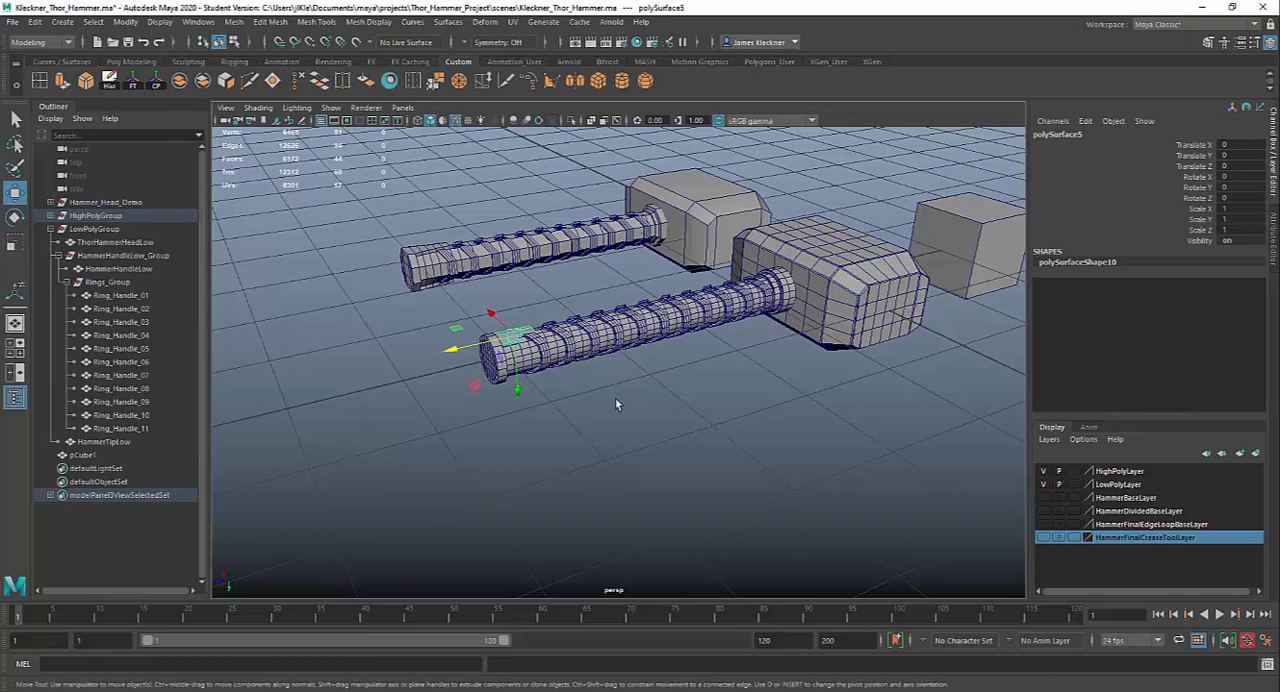
Group the thickened plate, duplicate the group, and mirror the copy to the opposite side of the pommel with Scale Y -1
key(ctrl+g)
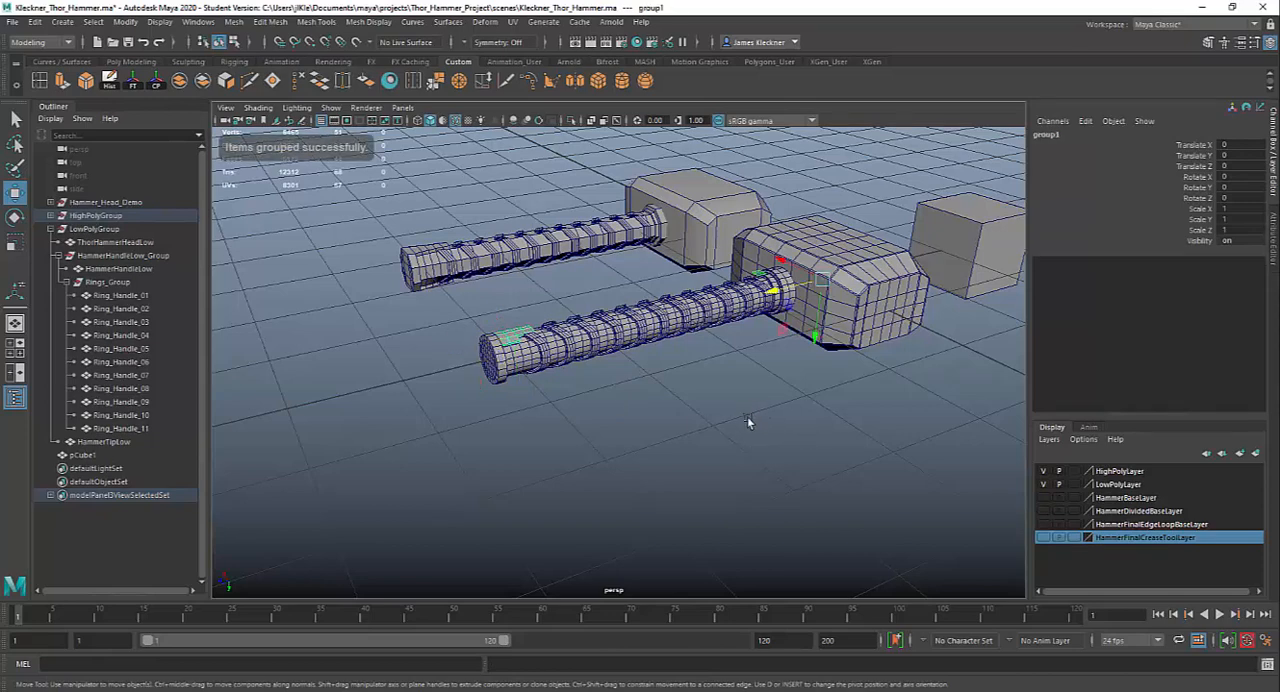
alt+middle_drag(771, 457, 745, 478)
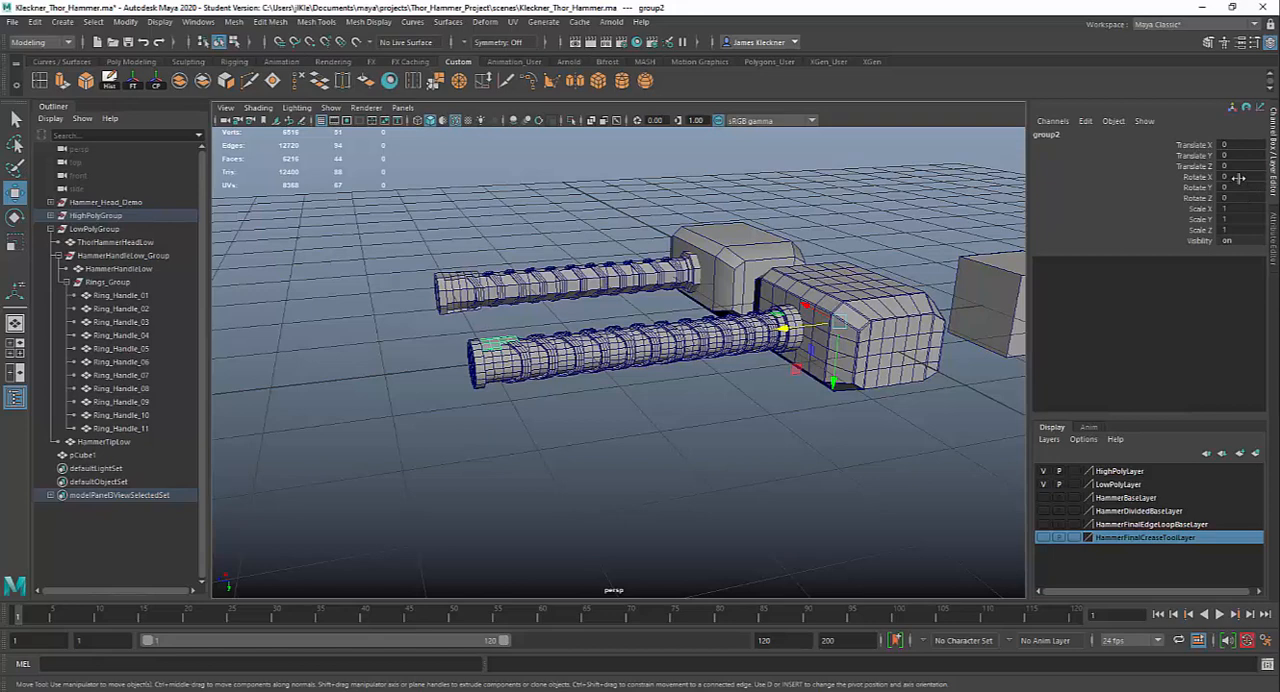
key(ctrl+z)
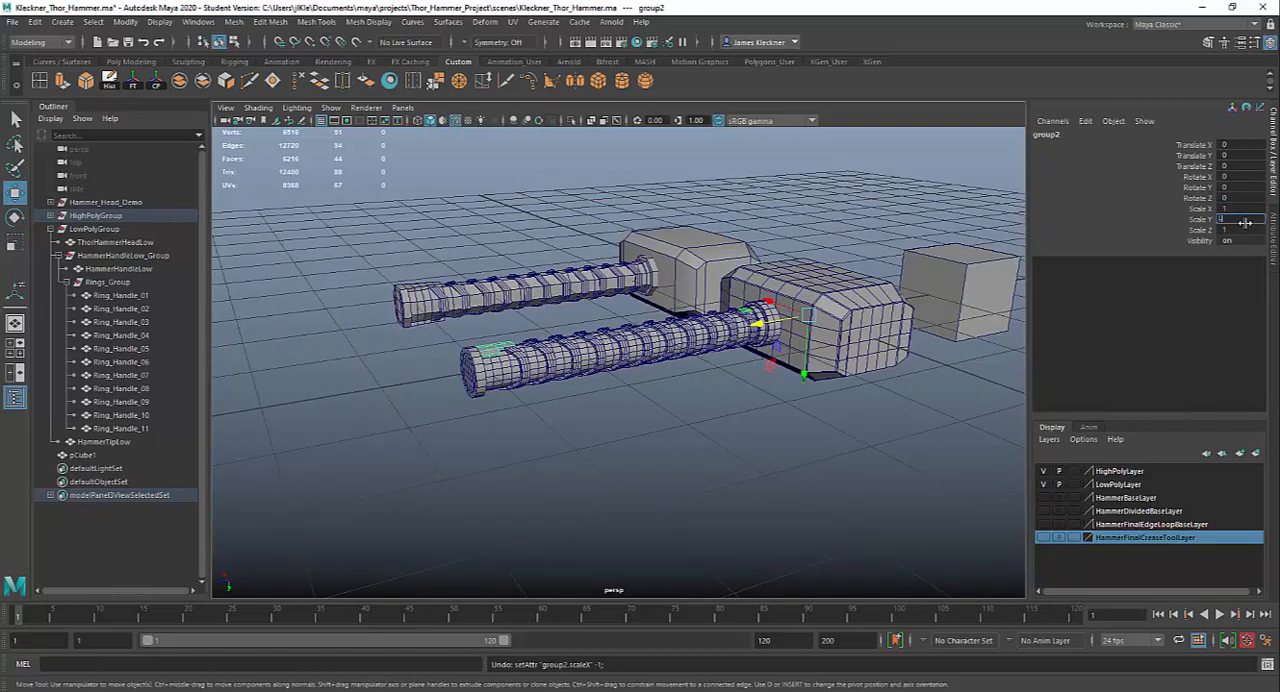
key(Return)
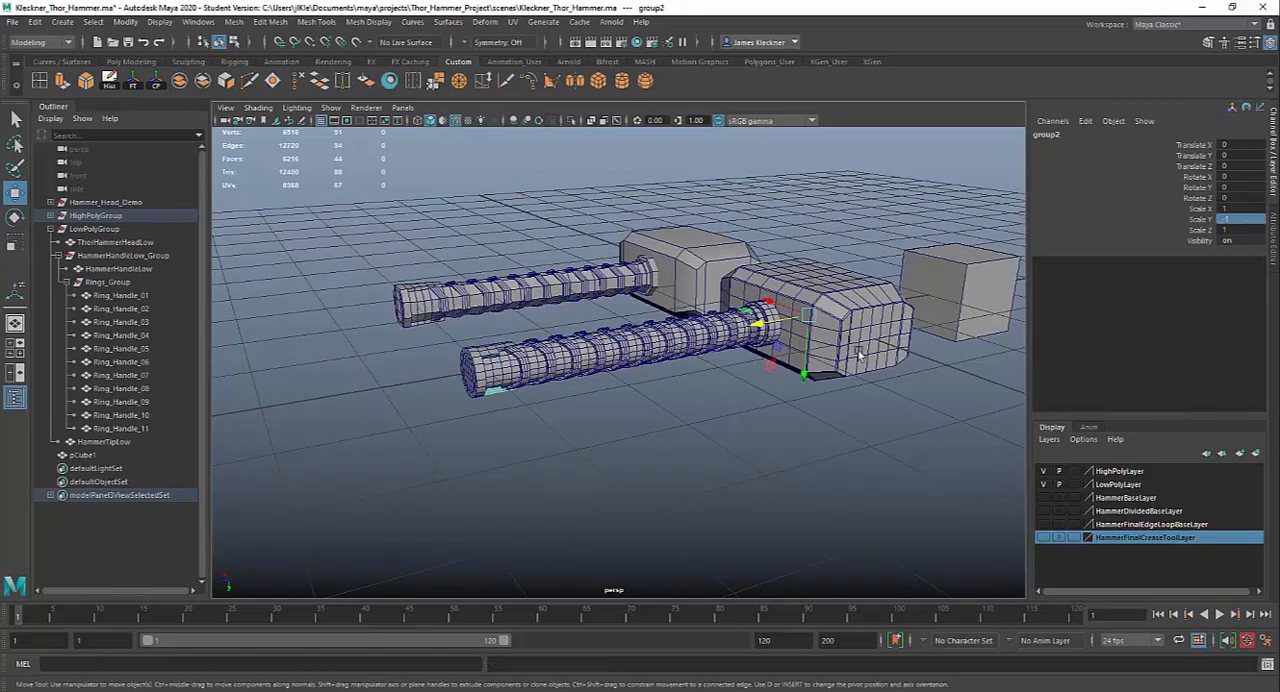
alt+drag(666, 394, 578, 490)
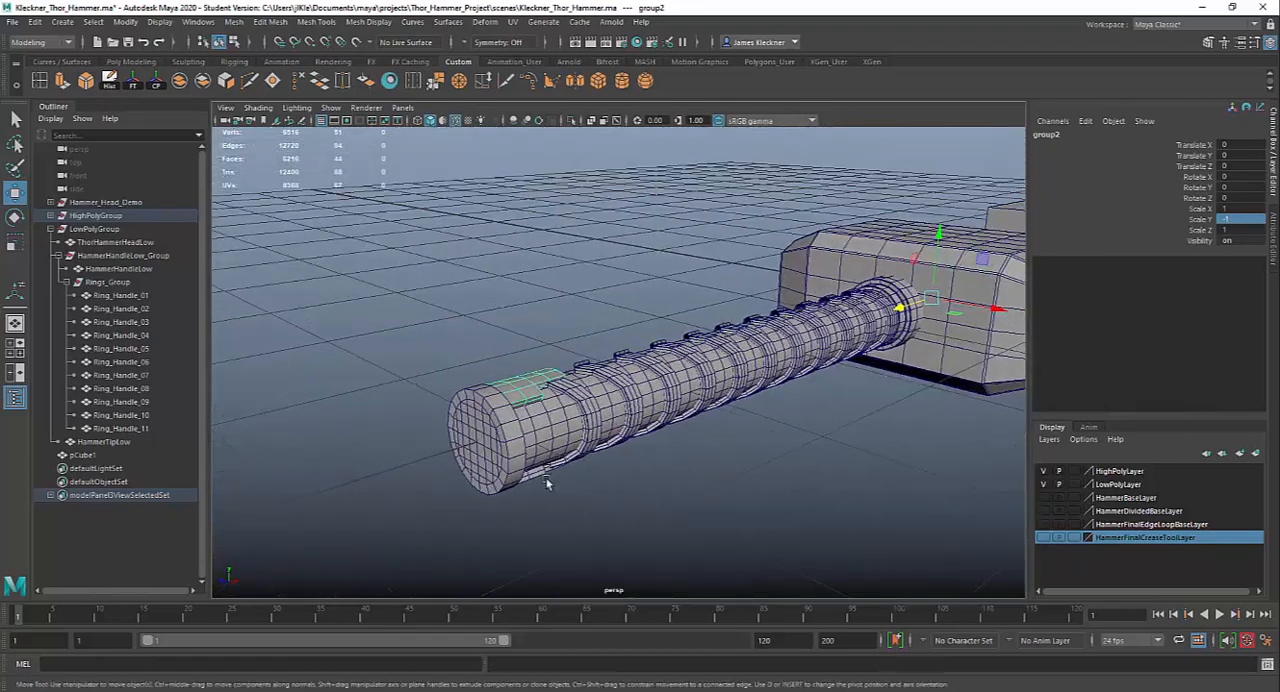
alt+drag(817, 567, 837, 494)
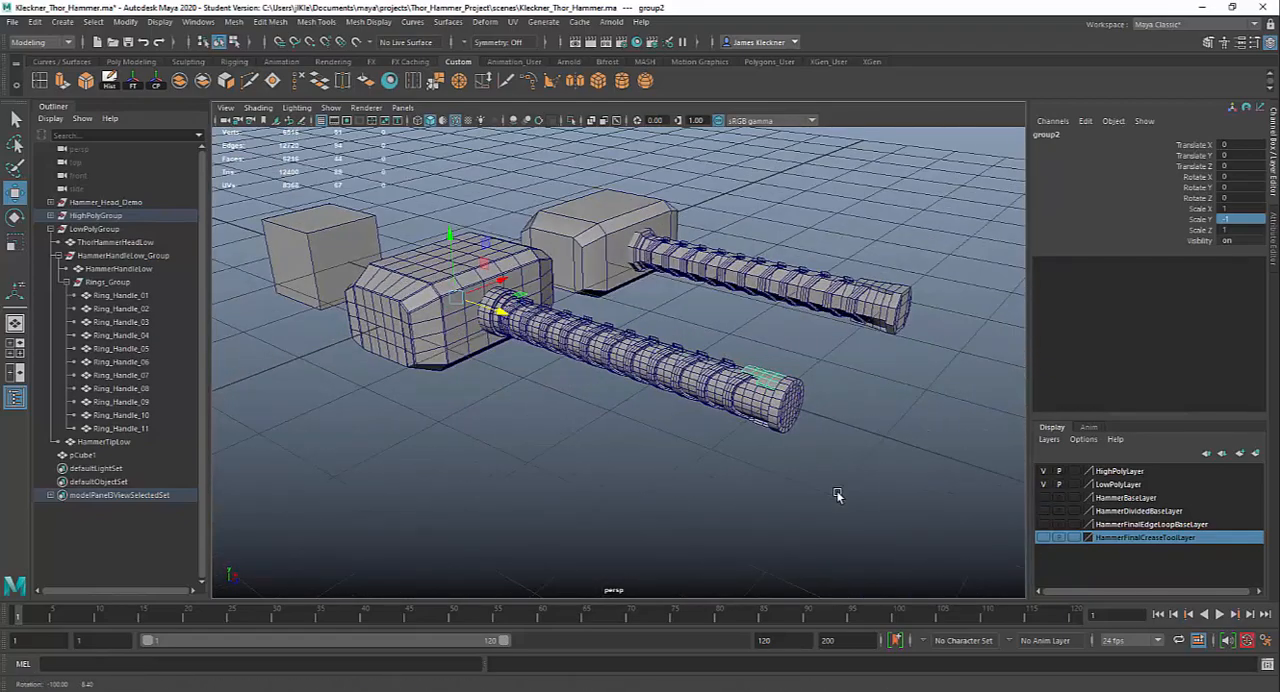
alt+right_drag(837, 494, 871, 591)
alt+drag(871, 591, 757, 398)
Reveal the two stepped plates in the scene hierarchy and check which group each one belongs to
click(757, 398)
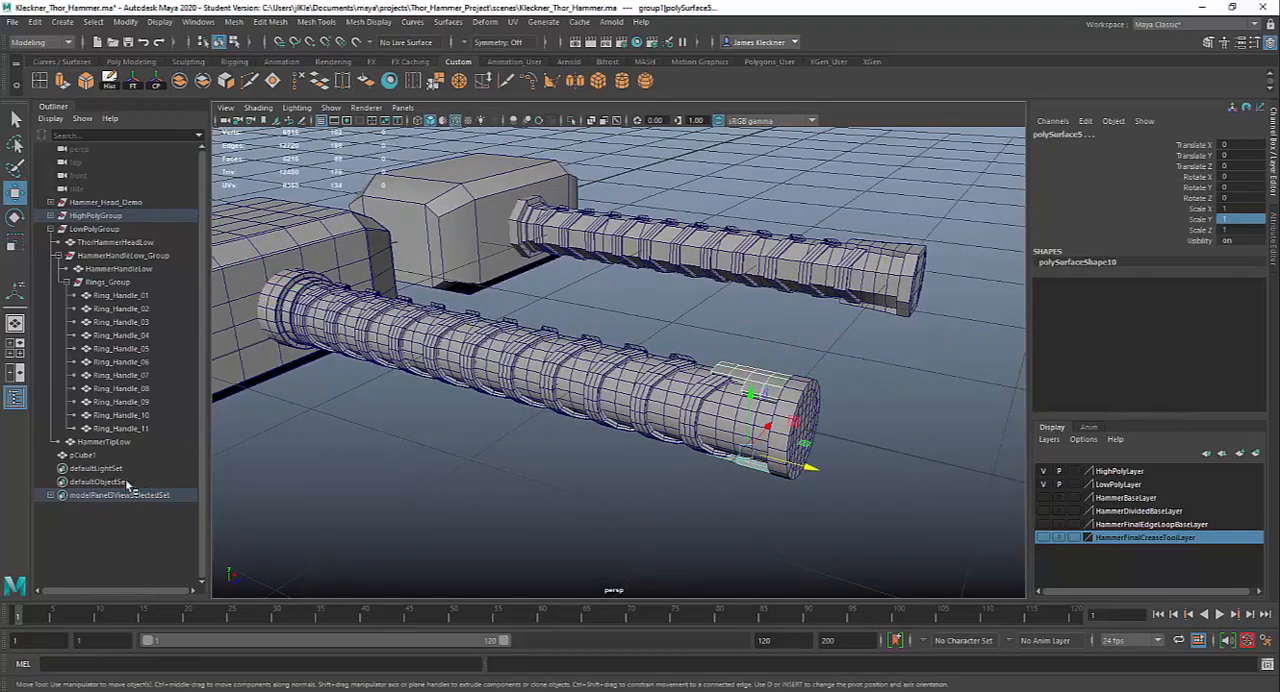
key(f)
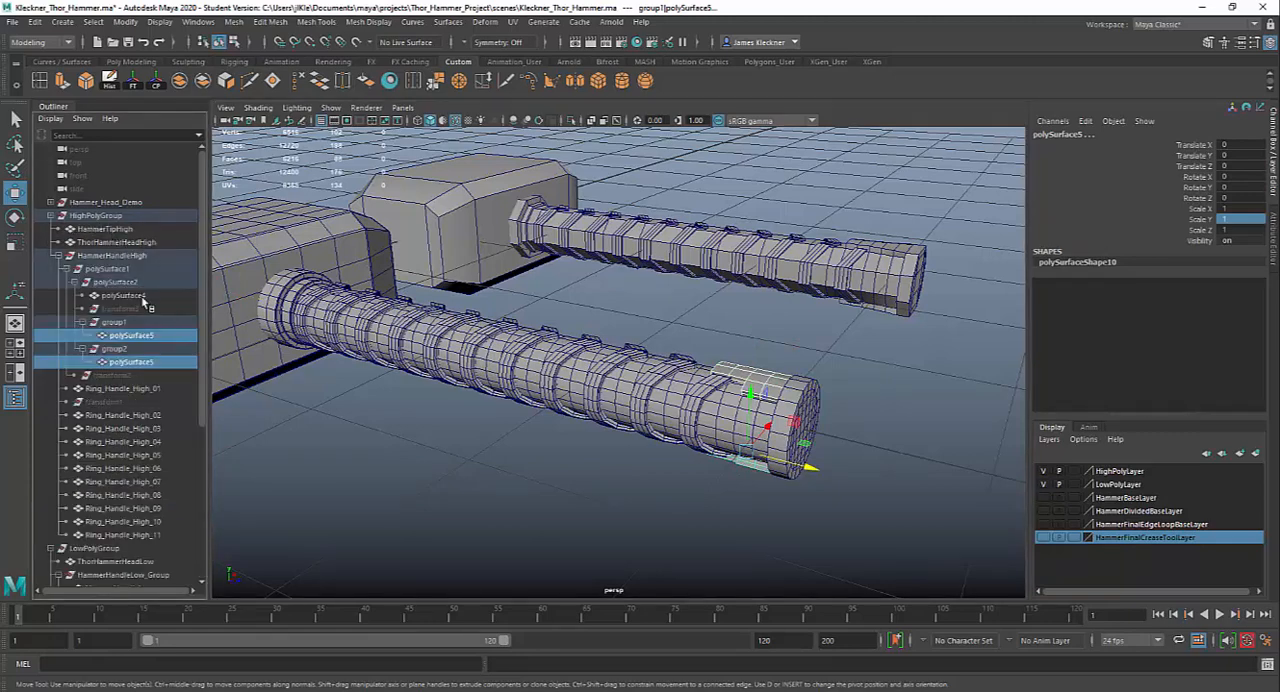
click(780, 384)
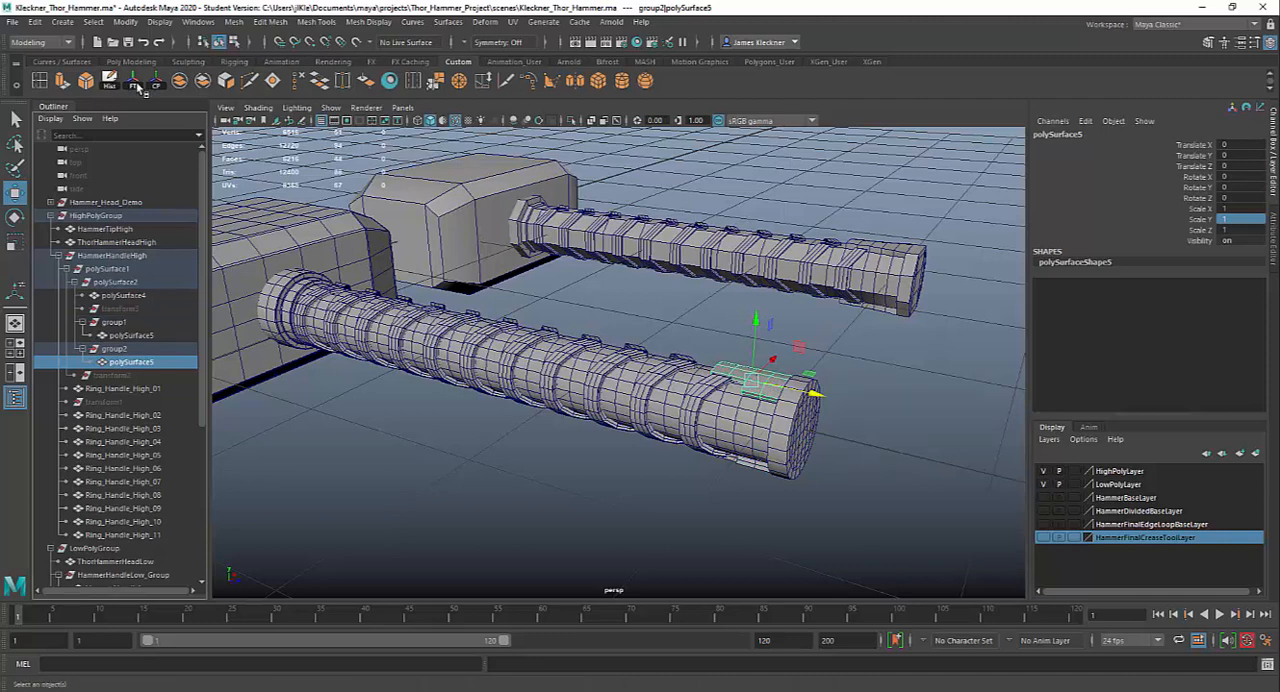
click(742, 466)
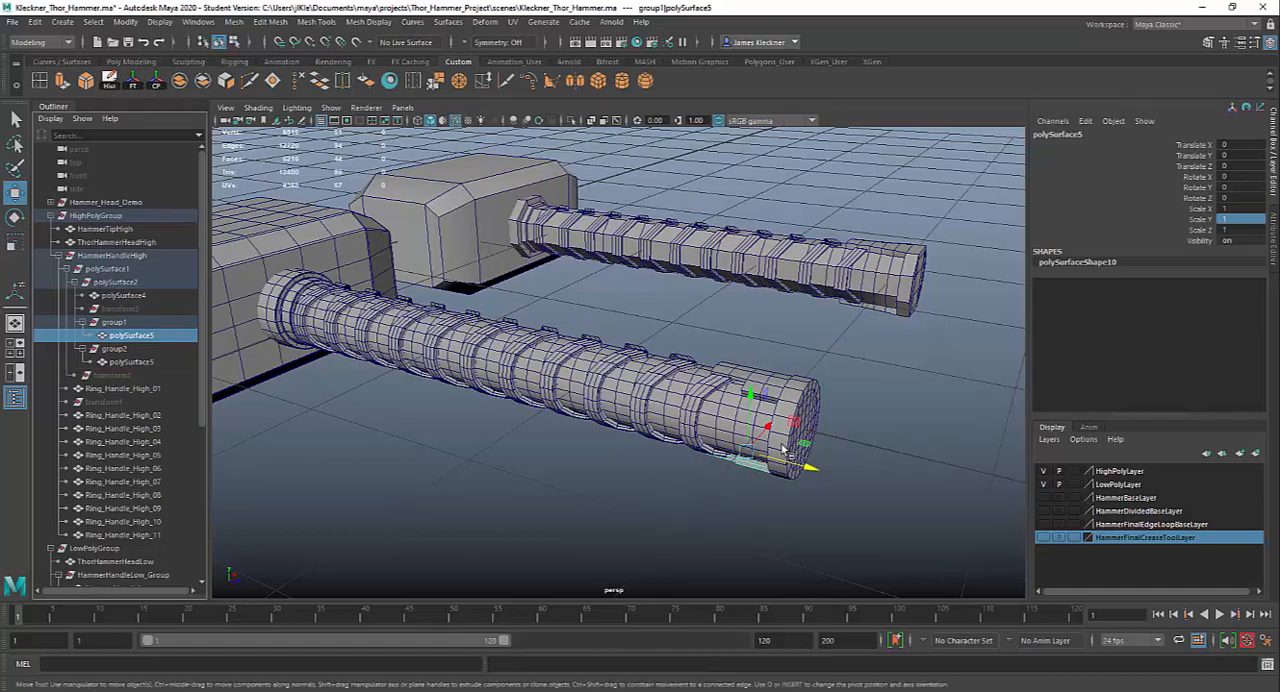
alt+drag(784, 449, 820, 443)
alt+right_drag(820, 443, 895, 493)
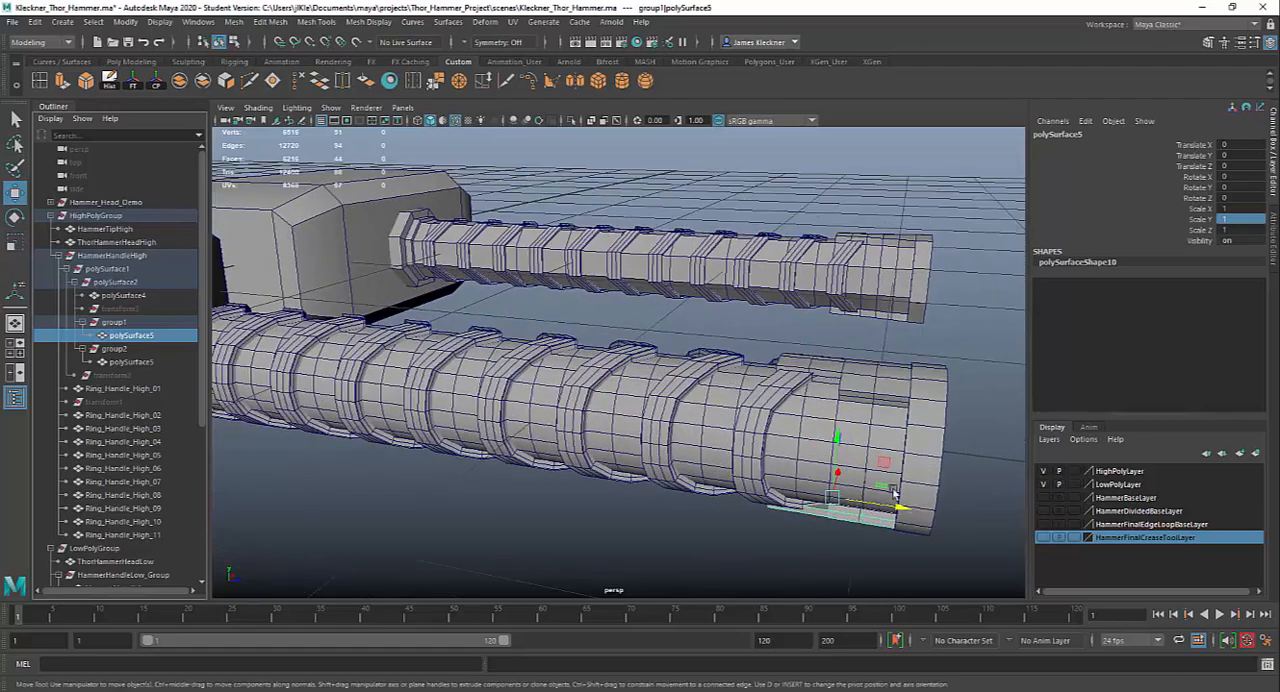
alt+drag(895, 493, 730, 374)
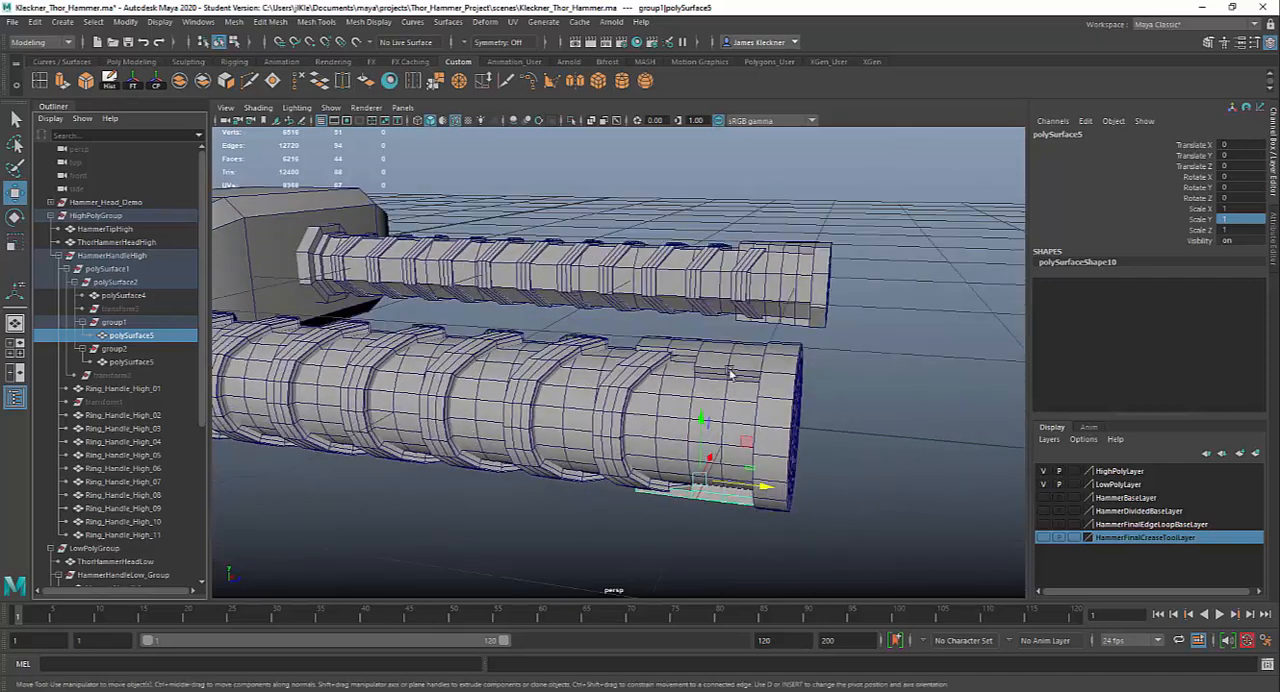
shift+click(728, 365)
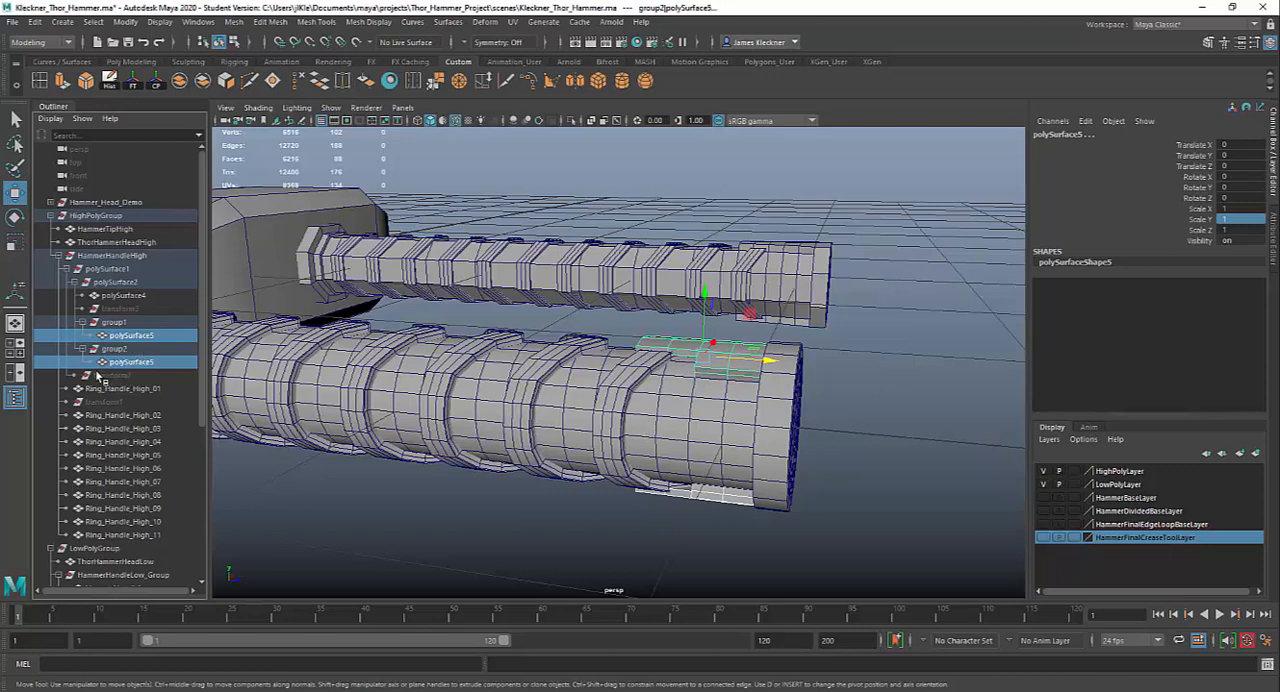
Move the mirrored plate from group2 into group1 and delete the emptied group2
click(113, 349)
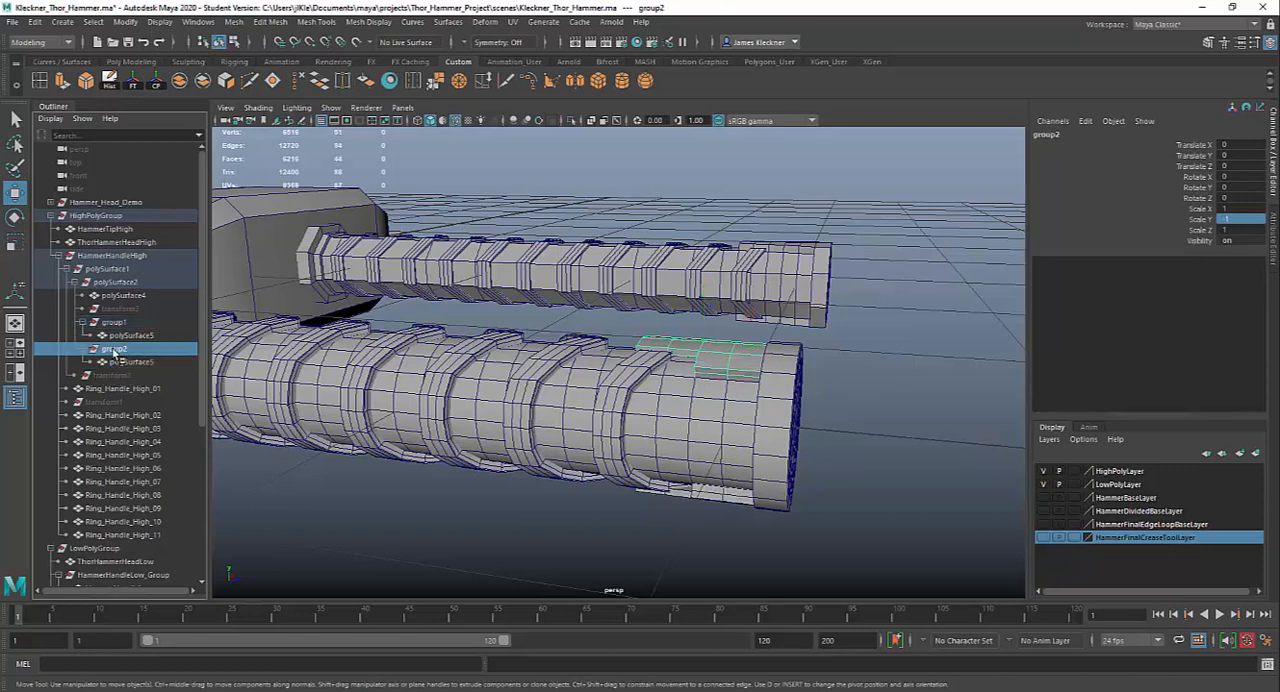
click(122, 362)
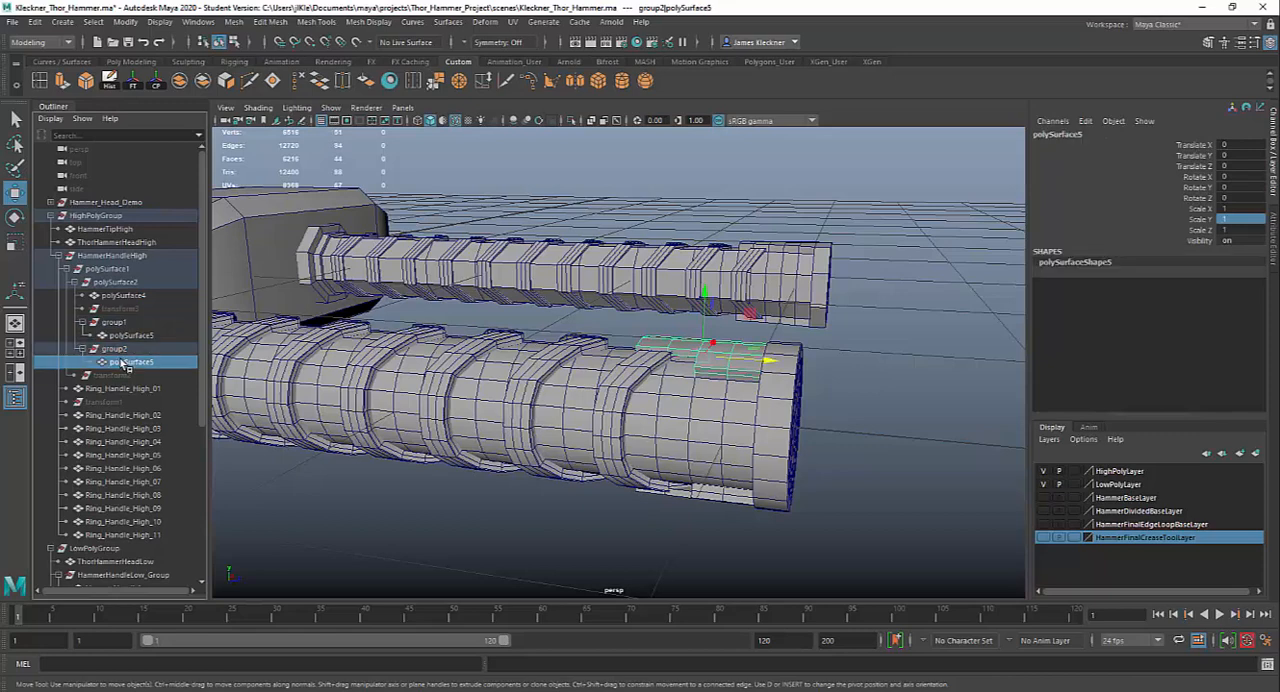
middle_drag(122, 368, 120, 345)
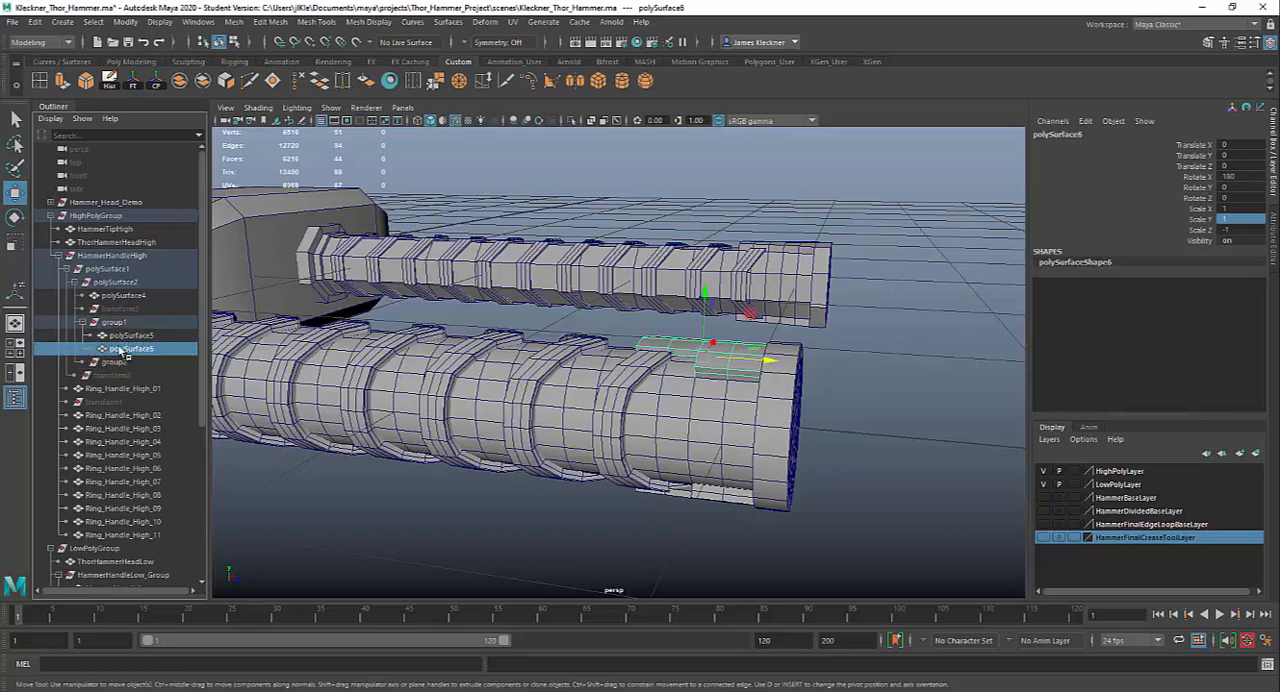
click(119, 364)
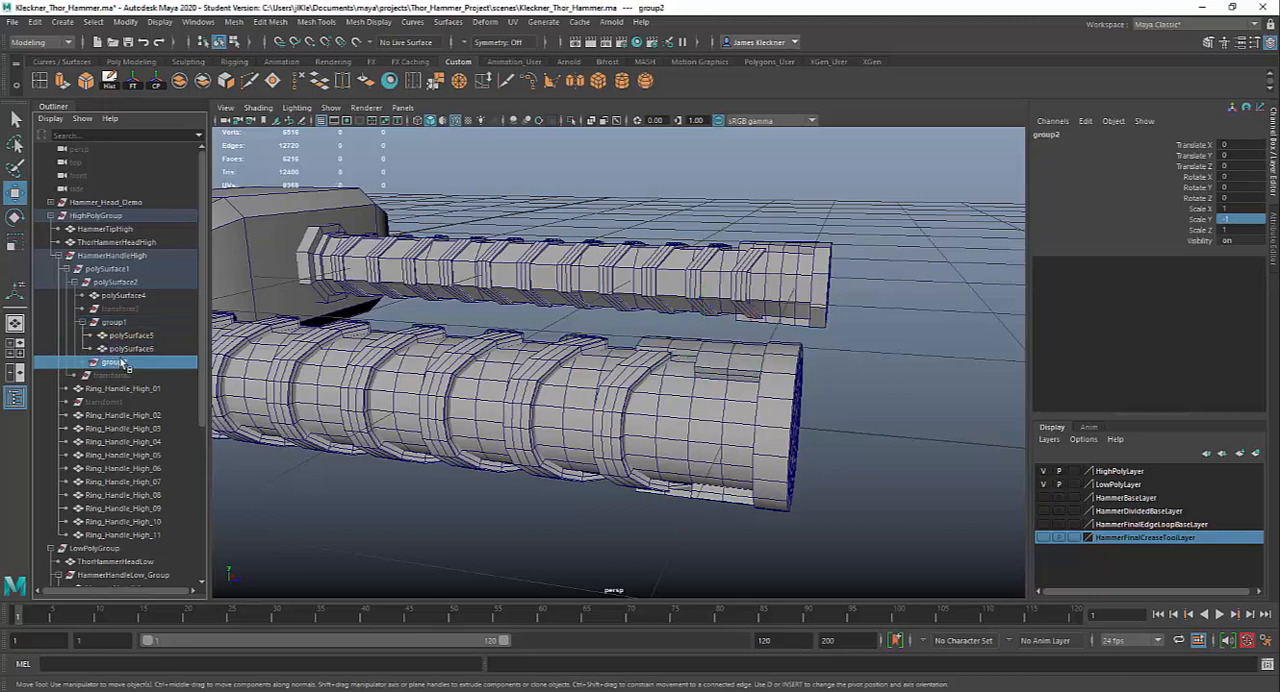
key(Delete)
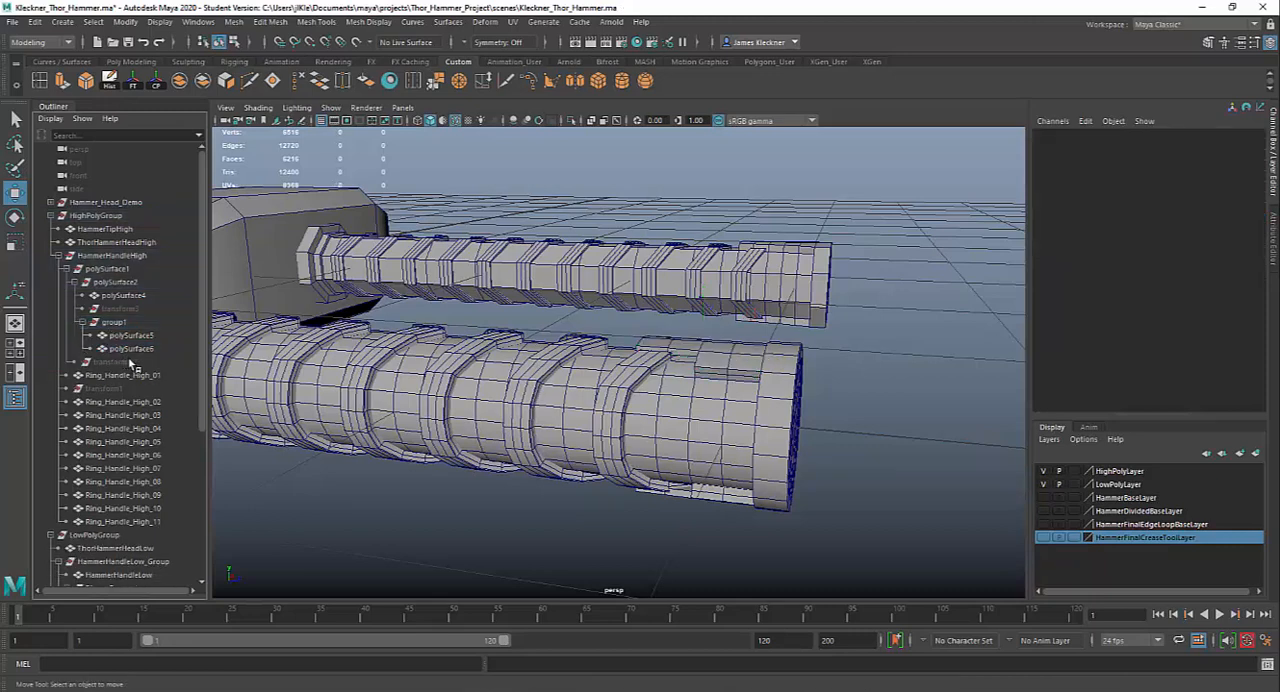
Rename the group holding both stepped plates as Clip_Group
click(718, 368)
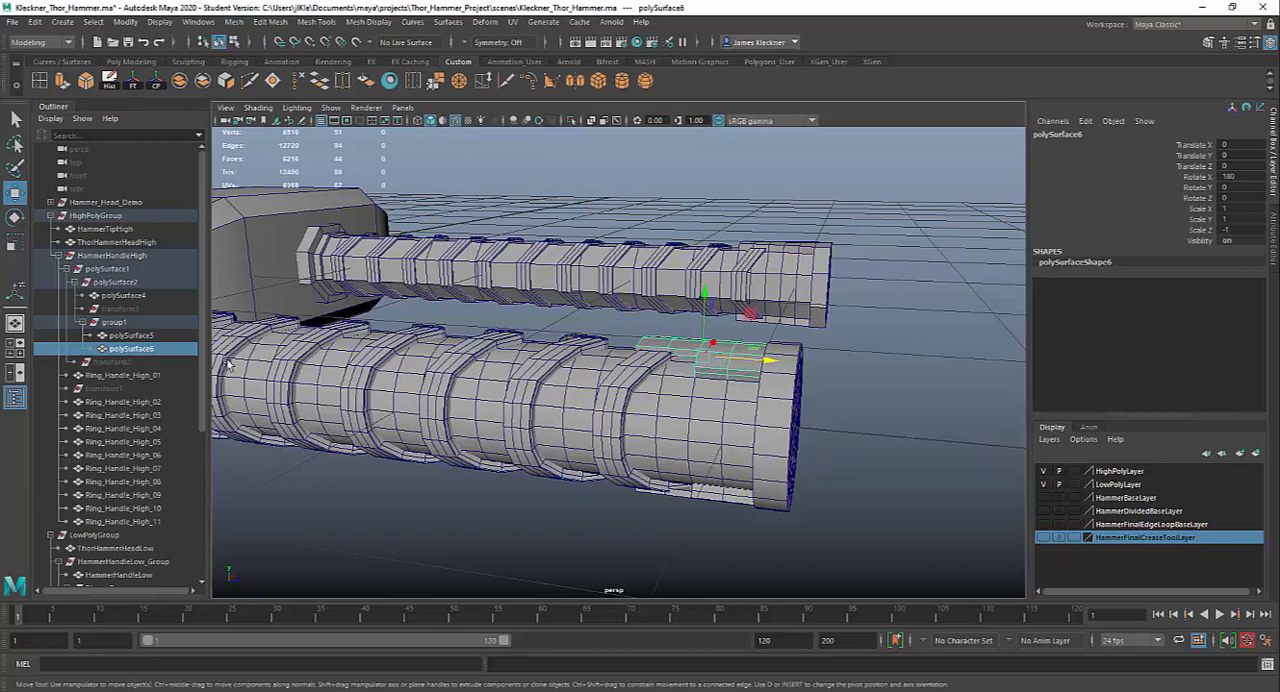
click(94, 324)
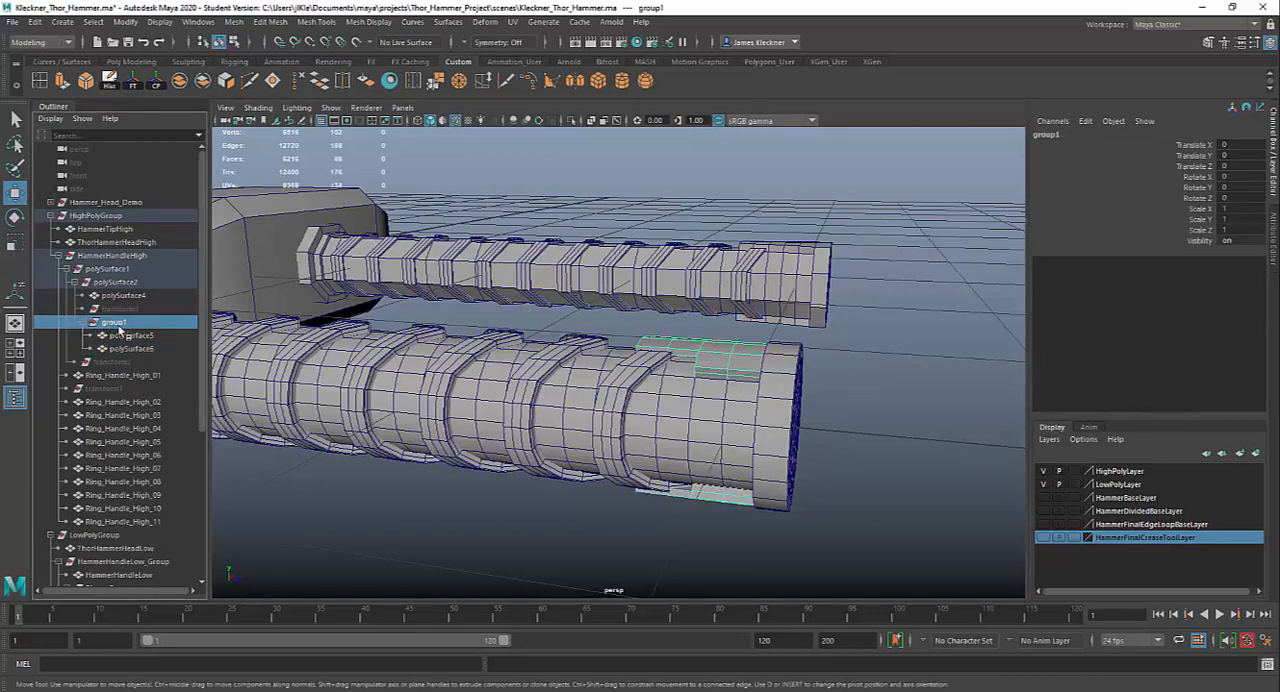
double_click(116, 324)
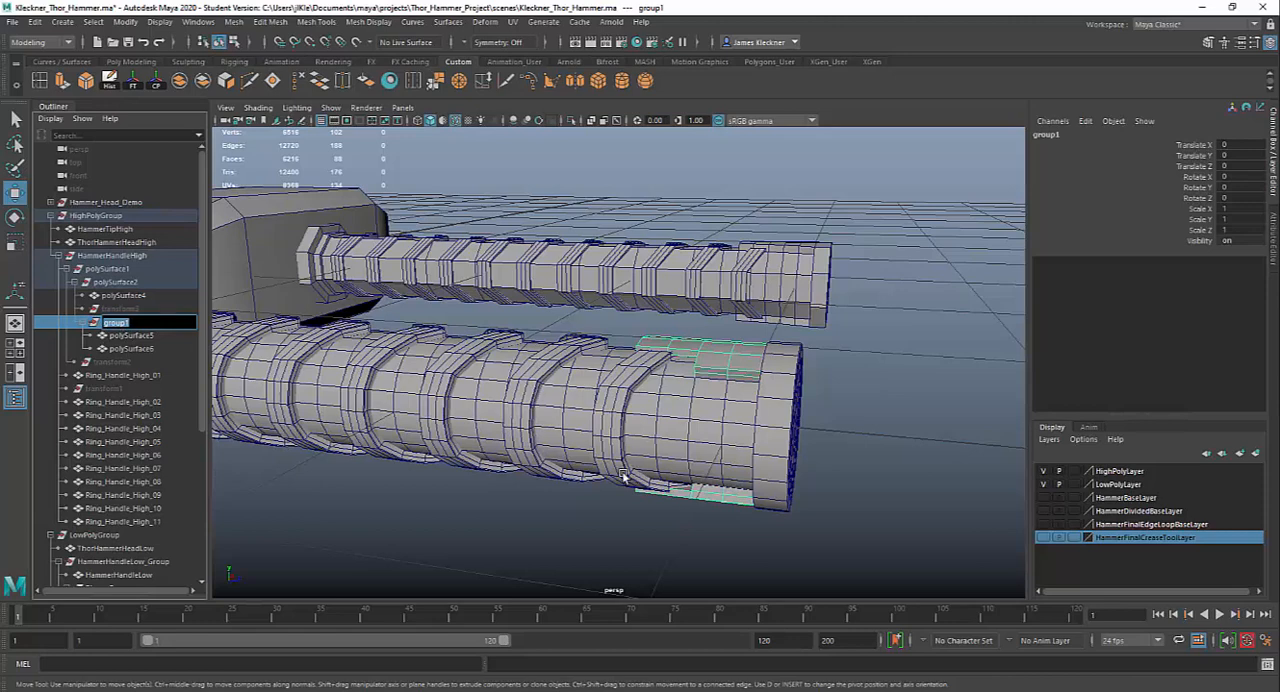
text(g)
text(lip_Group)
key(Return)
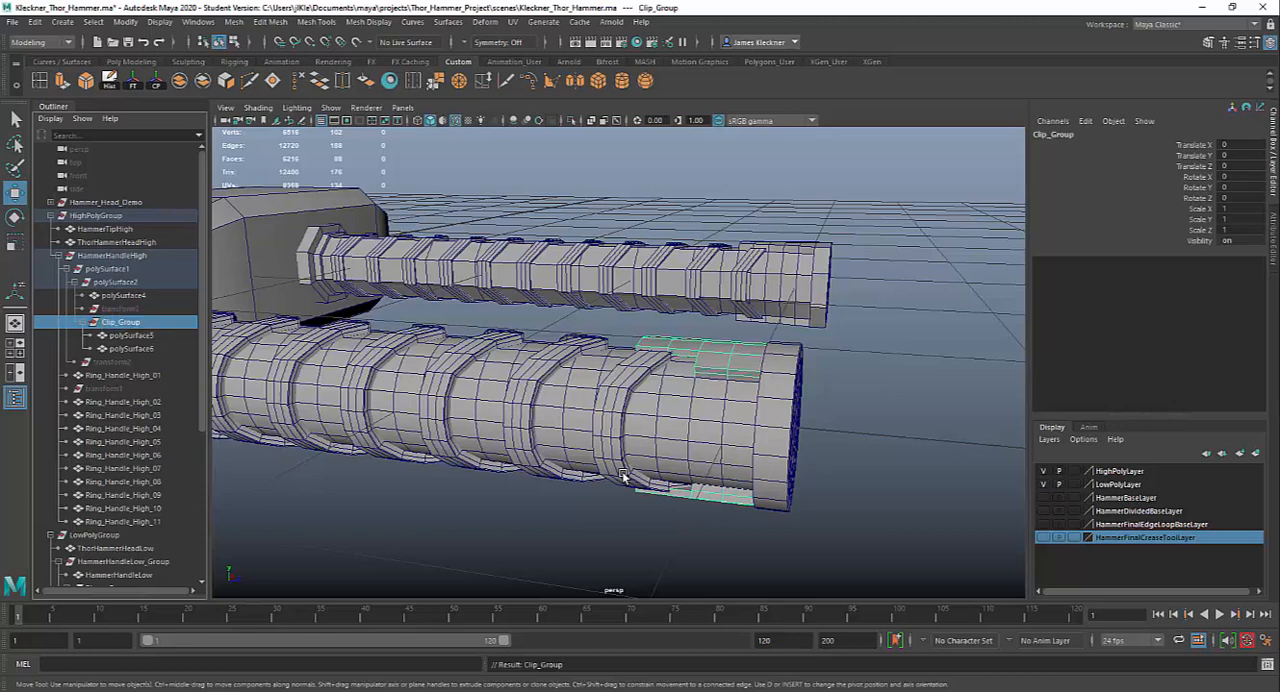
Collapse Clip_Group and delete the three leftover hidden transform nodes from the HammerHandleHigh hierarchy
click(94, 322)
click(122, 310)
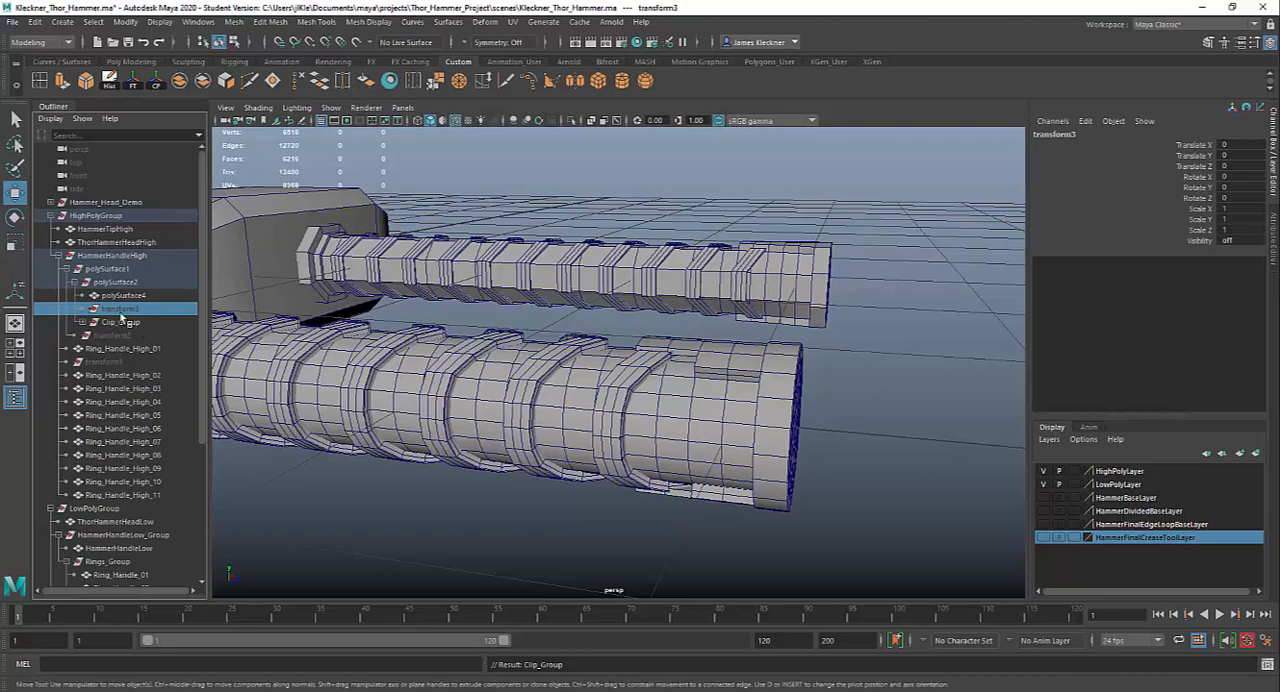
key(Delete)
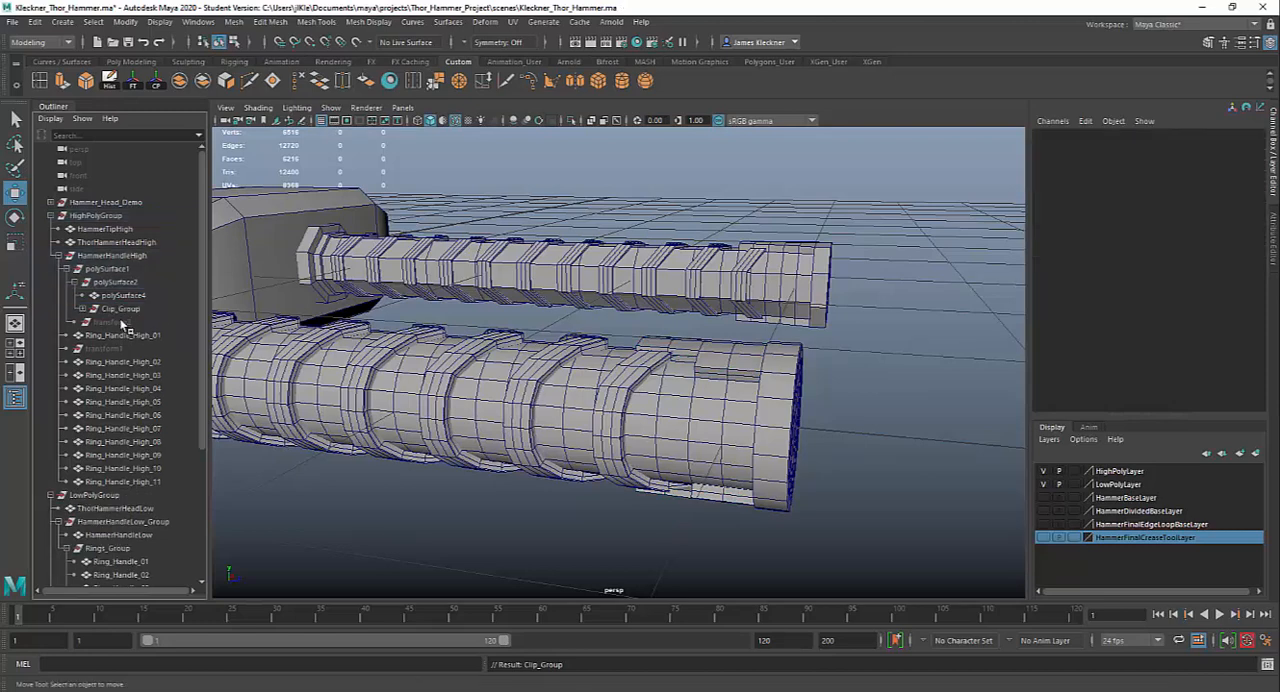
click(123, 323)
key(Delete)
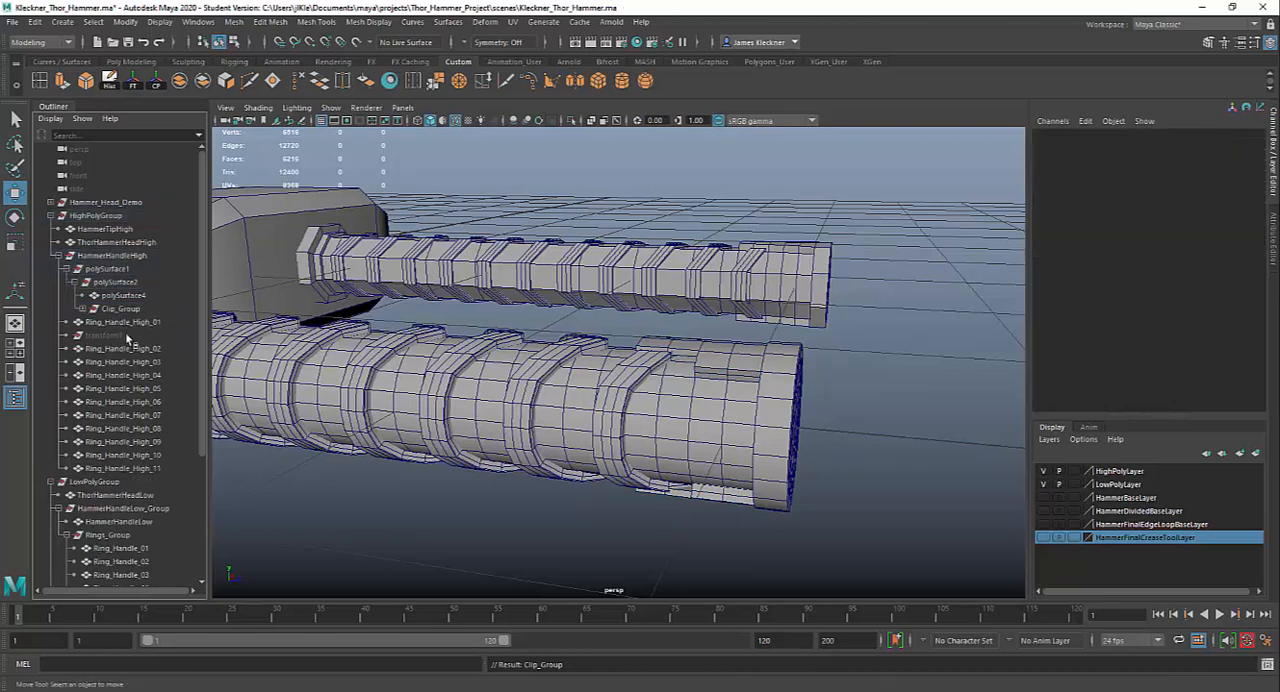
click(126, 336)
key(Delete)
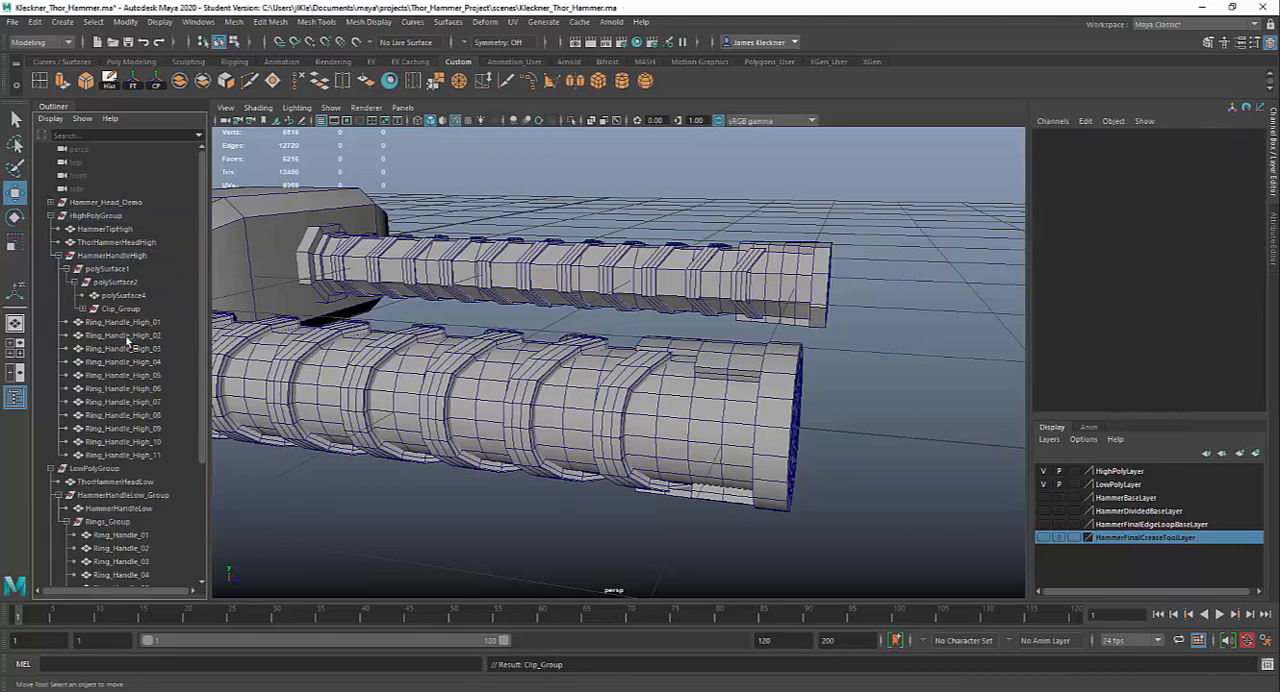
Group the eleven high-poly handle rings, Ring_Handle_High_01 through Ring_Handle_High_11
click(123, 323)
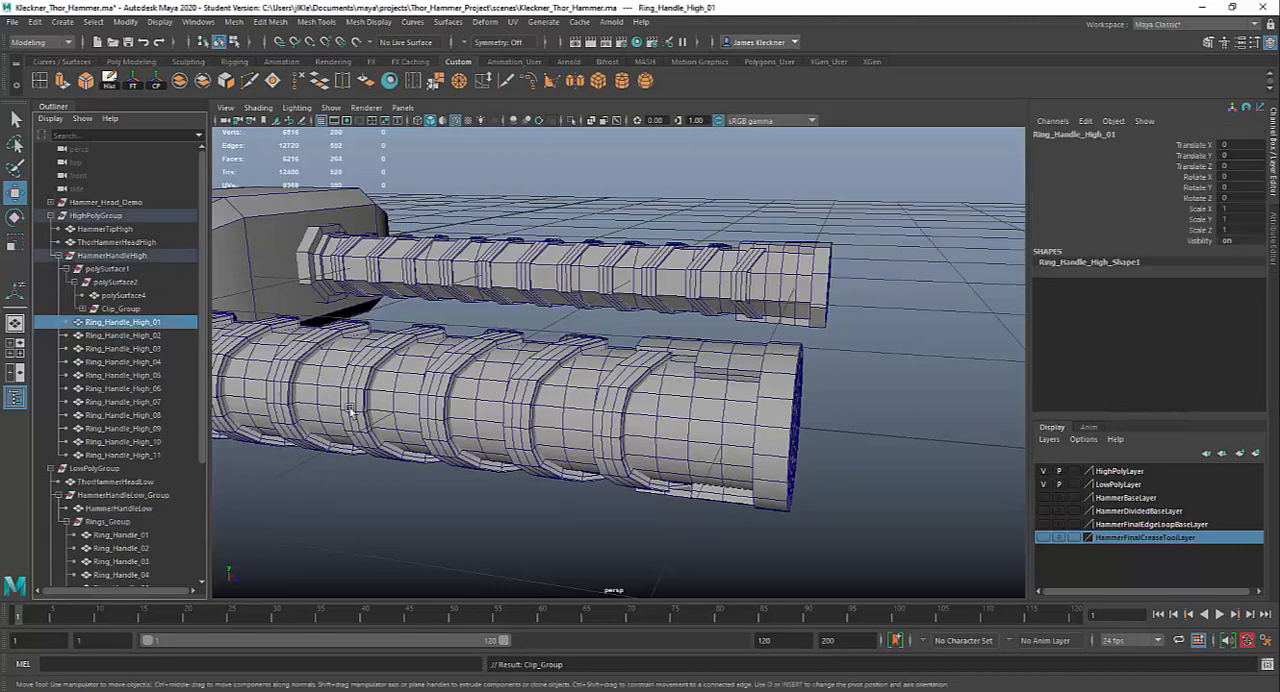
scroll(356, 415, down, 5)
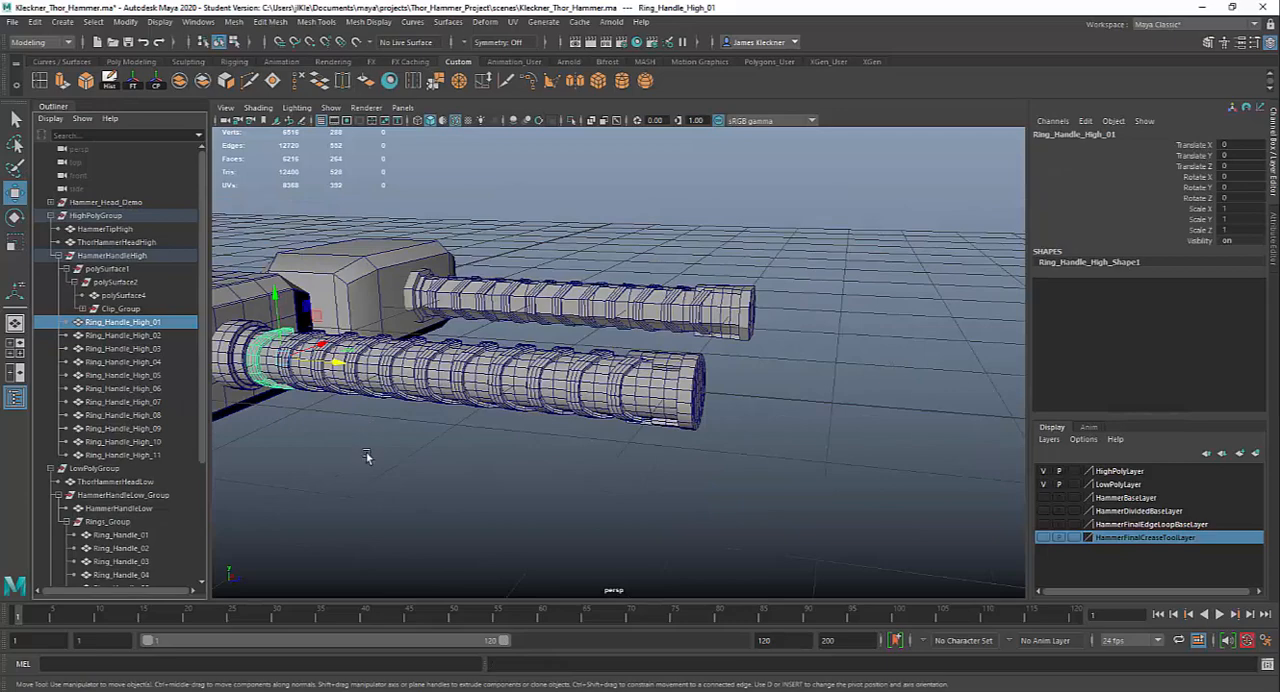
alt+middle_drag(372, 457, 453, 472)
alt+drag(454, 483, 482, 512)
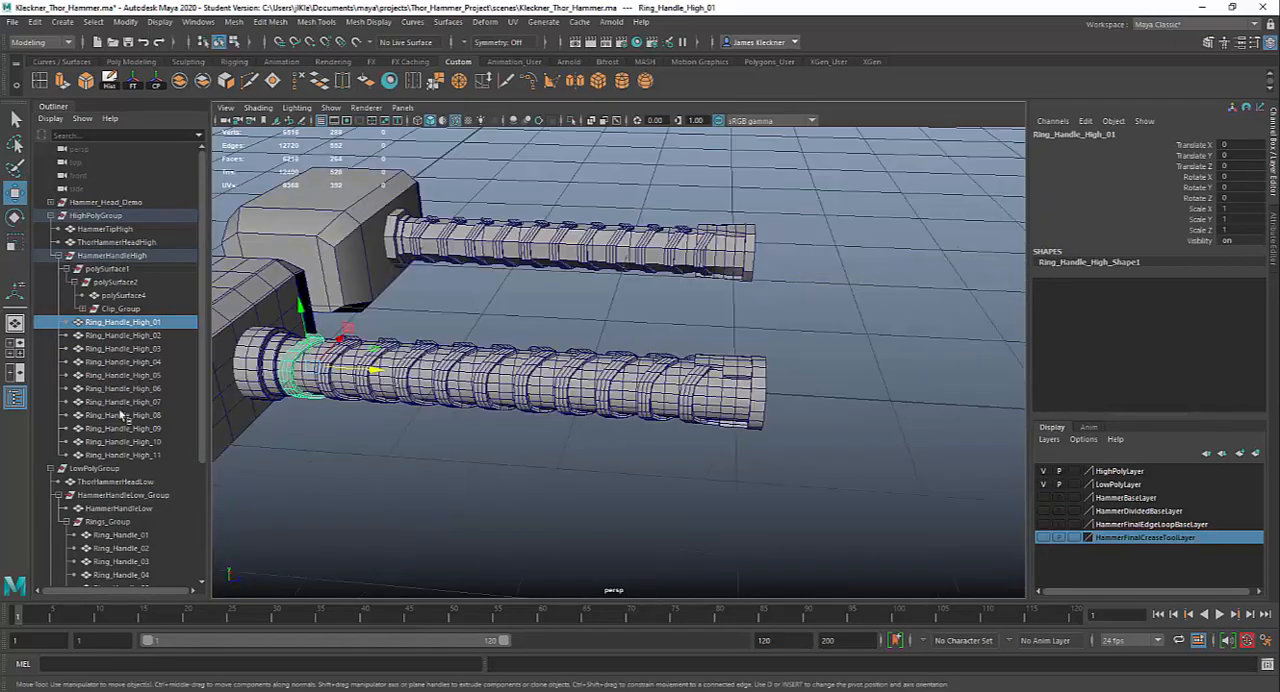
shift+click(122, 455)
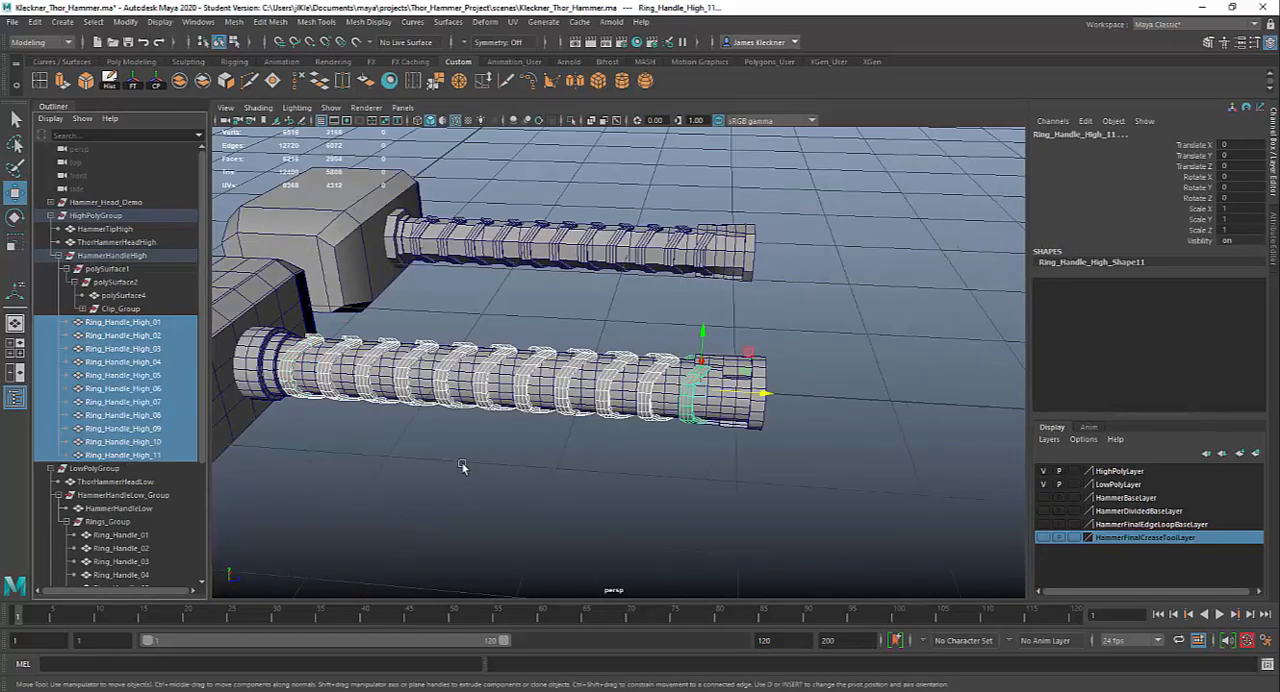
alt+drag(461, 467, 543, 509)
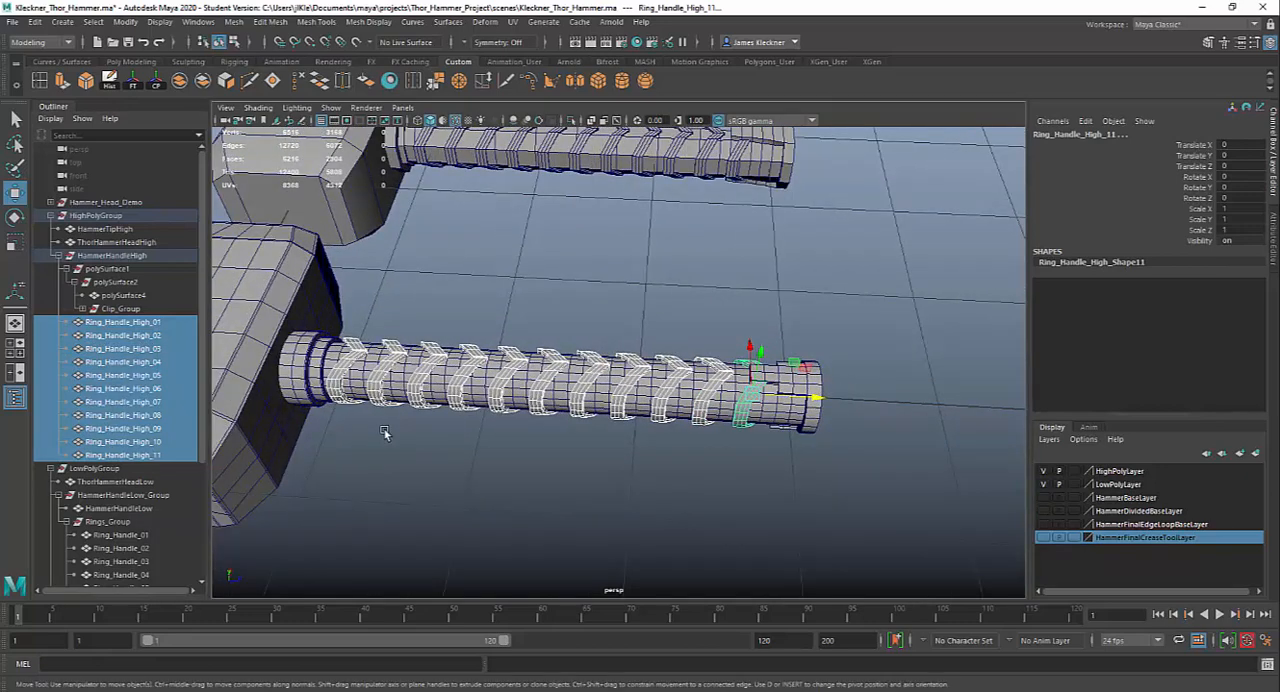
alt+drag(384, 432, 384, 408)
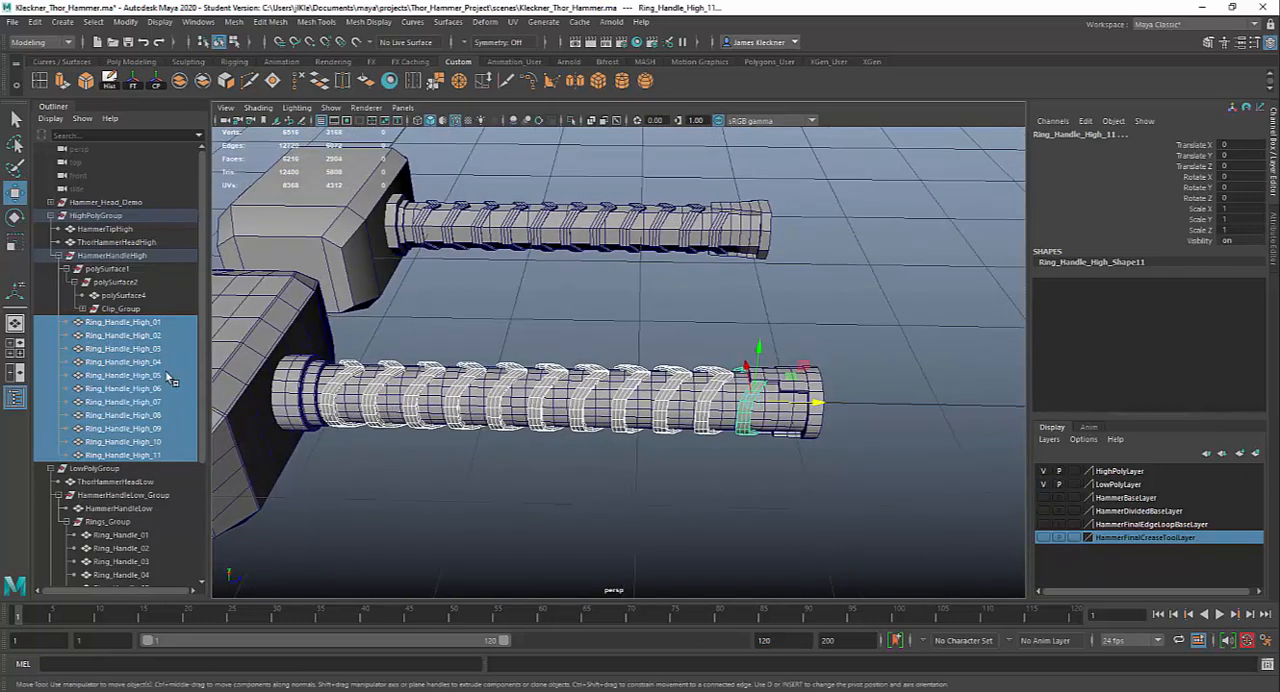
key(ctrl+g)
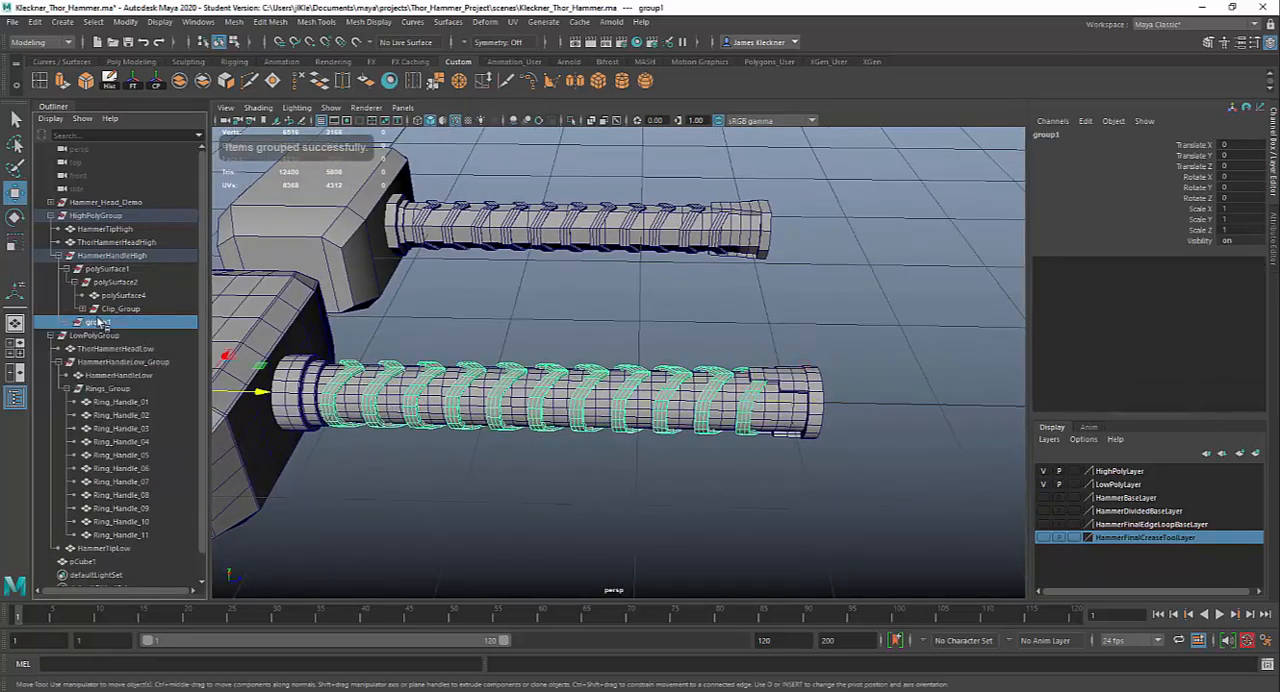
Rename the new group of handle rings as Ring_High_Group
double_click(100, 323)
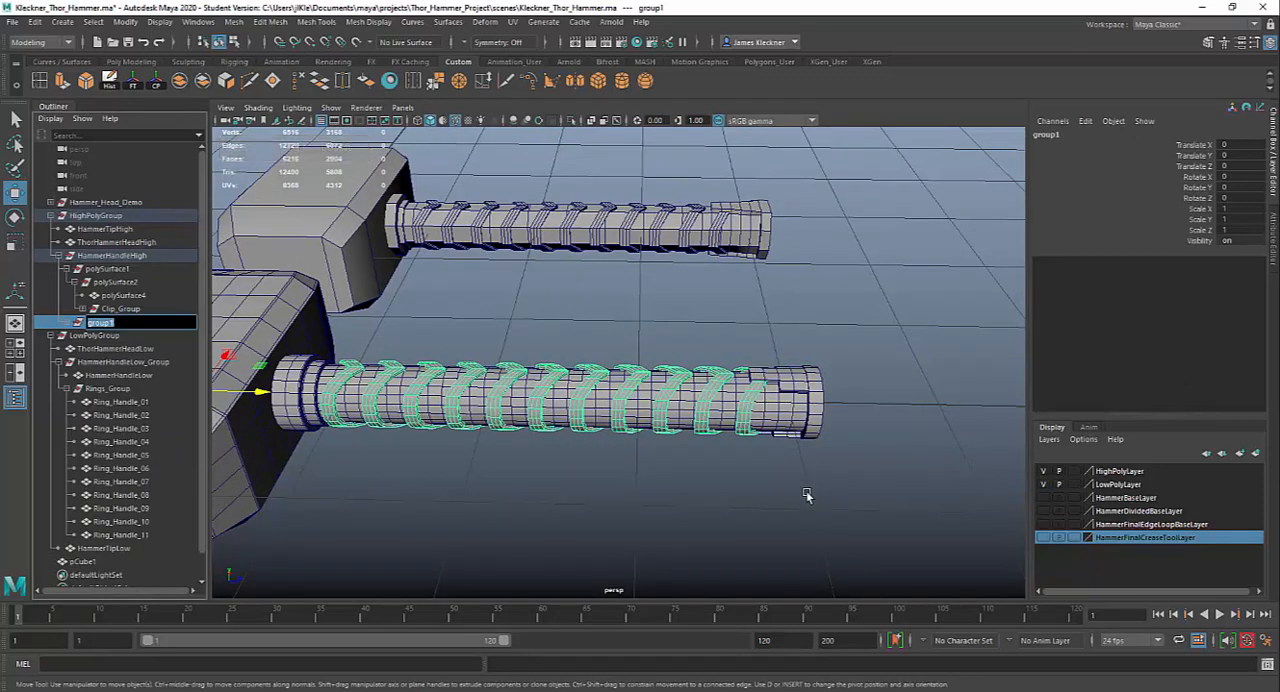
text(R)
text(ing_High_Group)
key(Return)
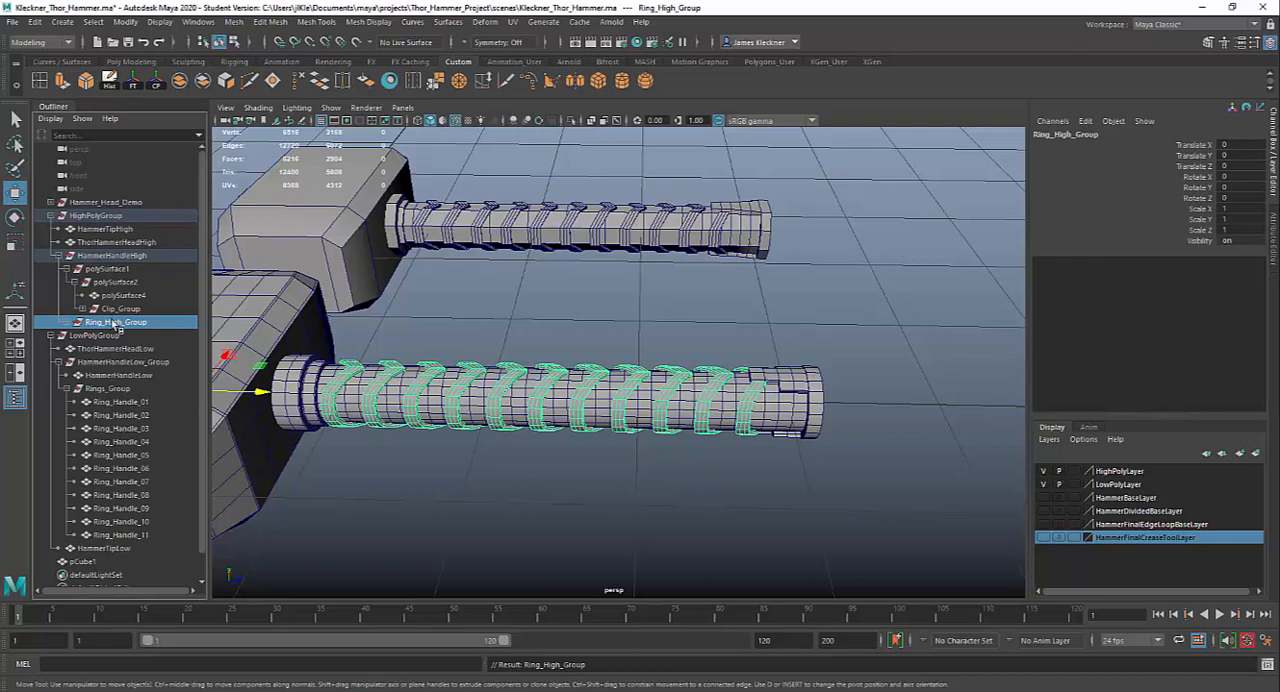
Center the pivot of Ring_High_Group and shift the group along the handle to a Translate Z of 0.013
alt+drag(580, 438, 545, 456)
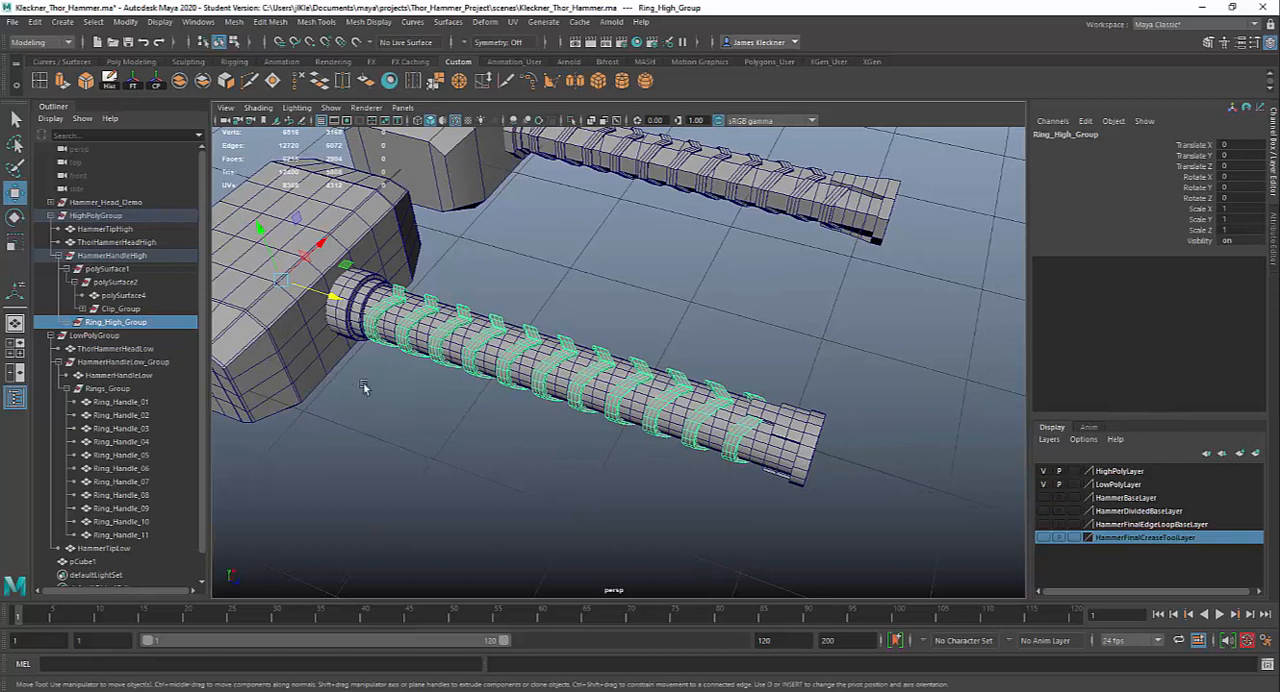
alt+drag(363, 388, 380, 375)
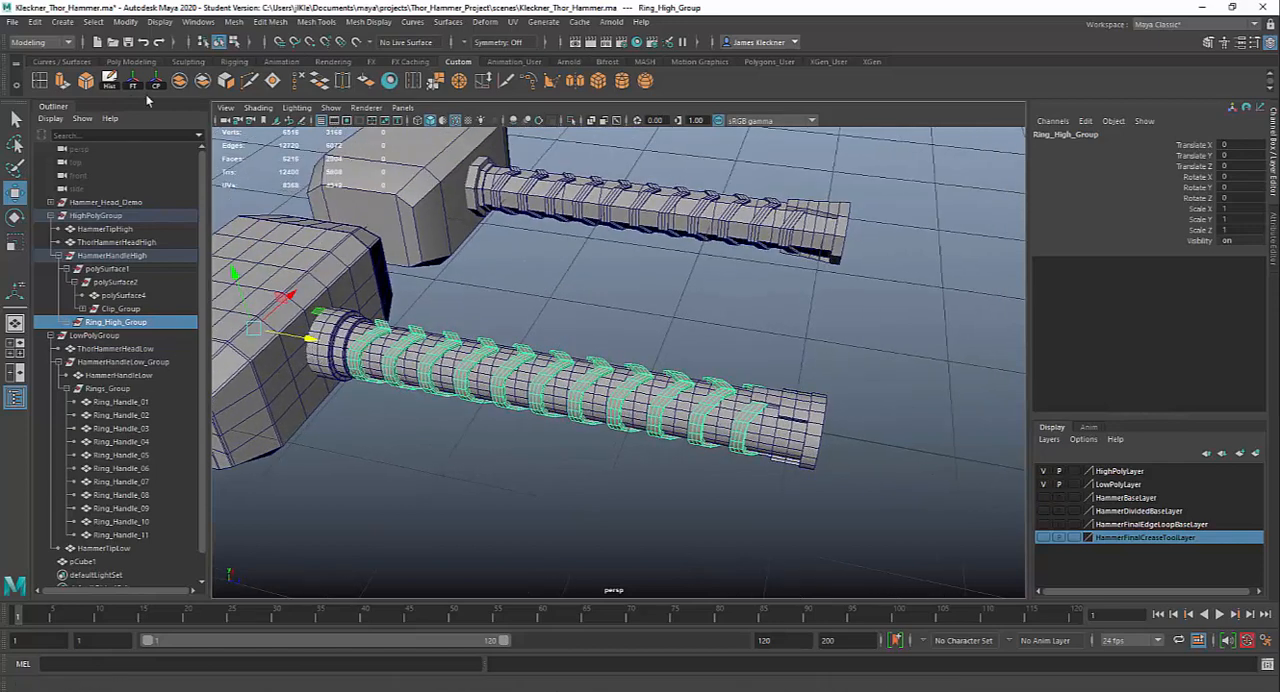
click(157, 86)
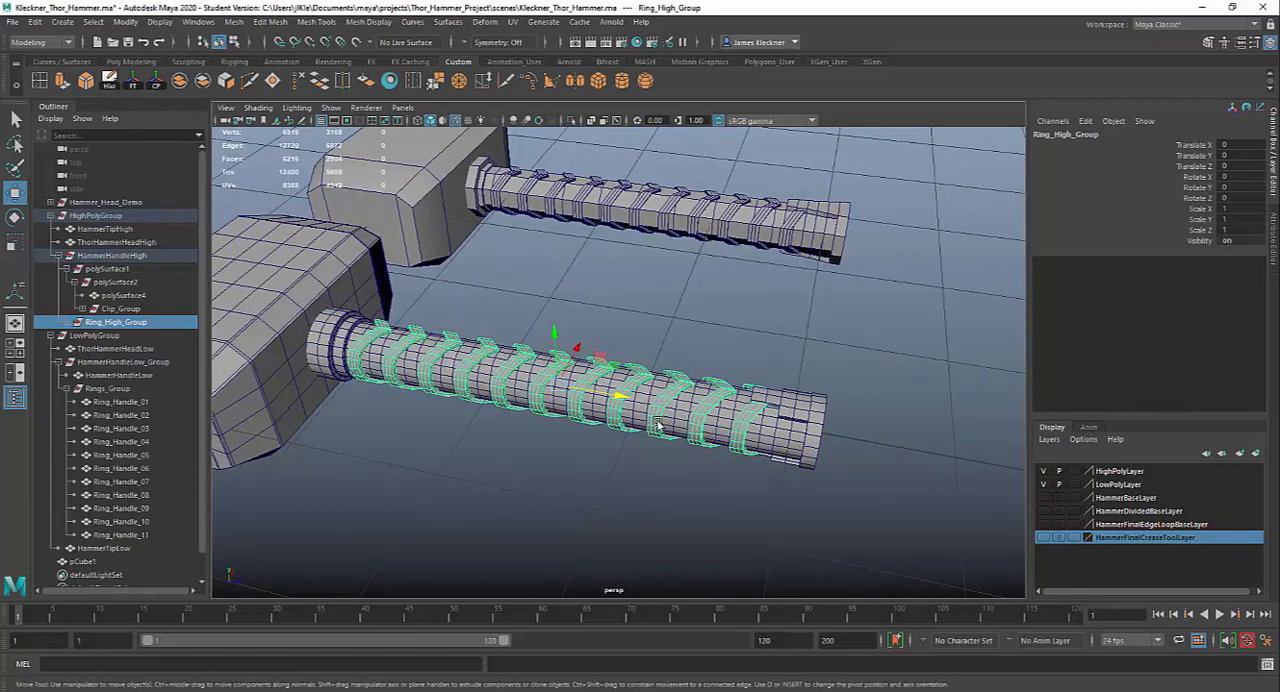
alt+drag(636, 445, 691, 463)
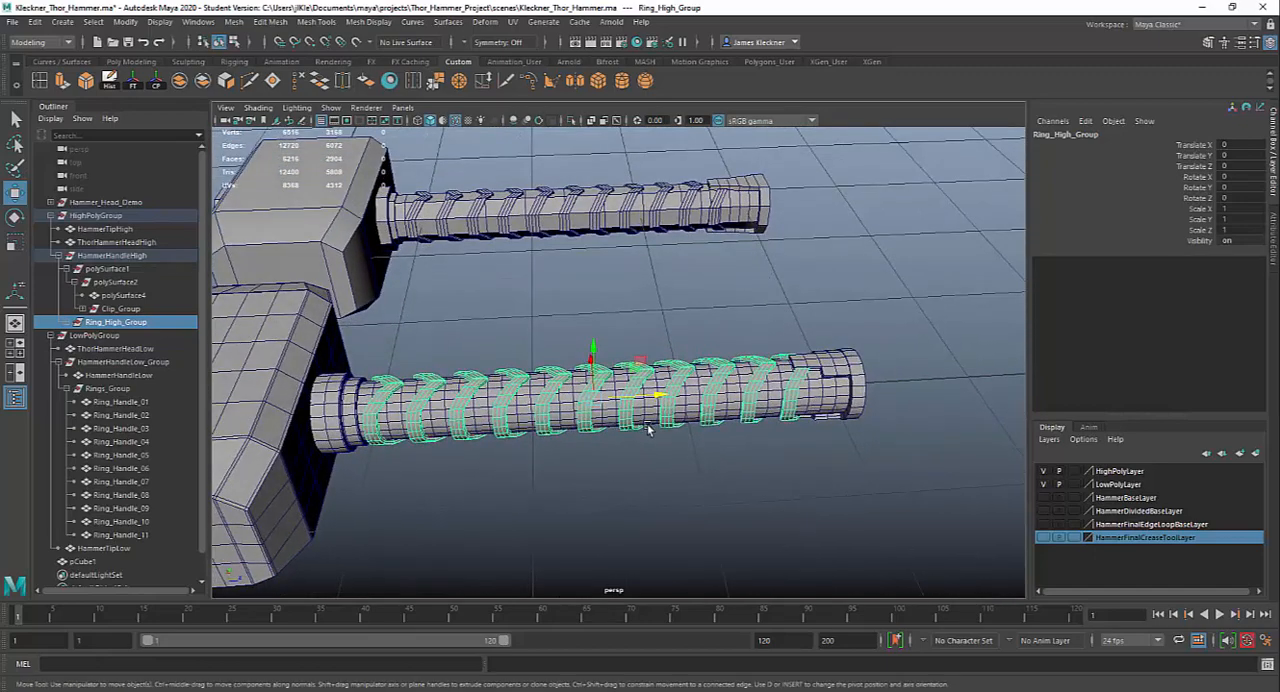
drag(658, 398, 649, 496)
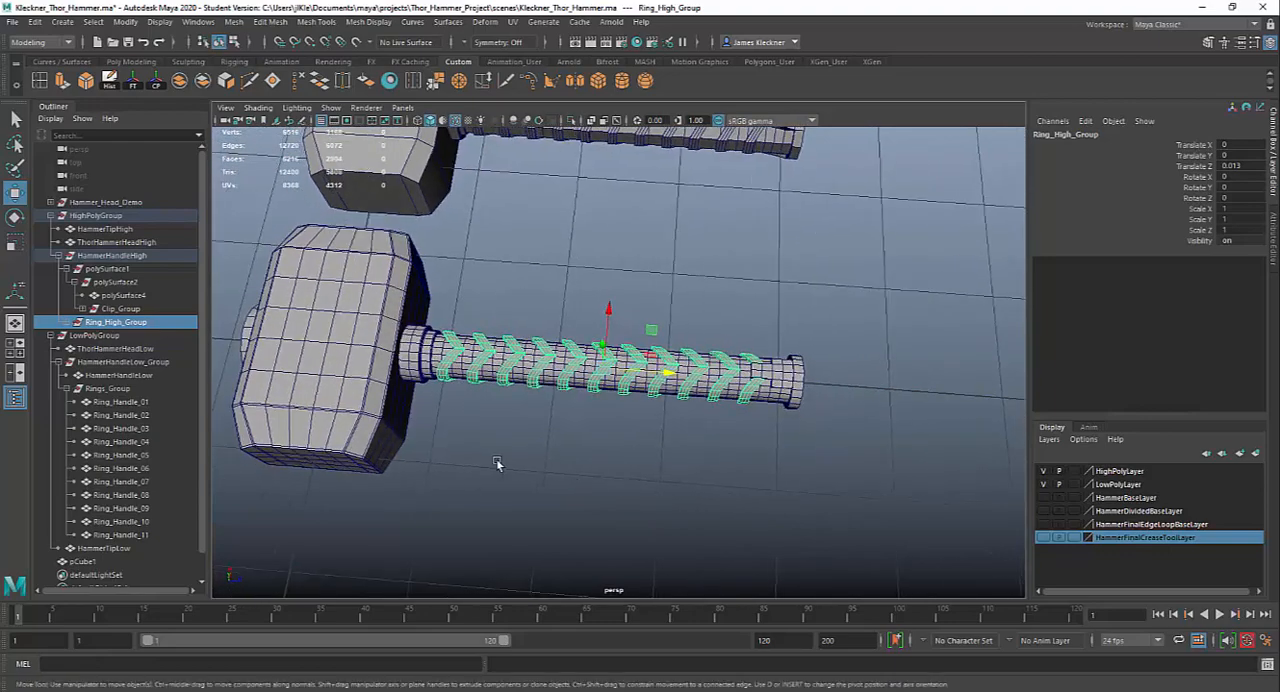
Display the high-poly handle with all its rings and clip plates in smooth mesh preview
drag(446, 301, 897, 498)
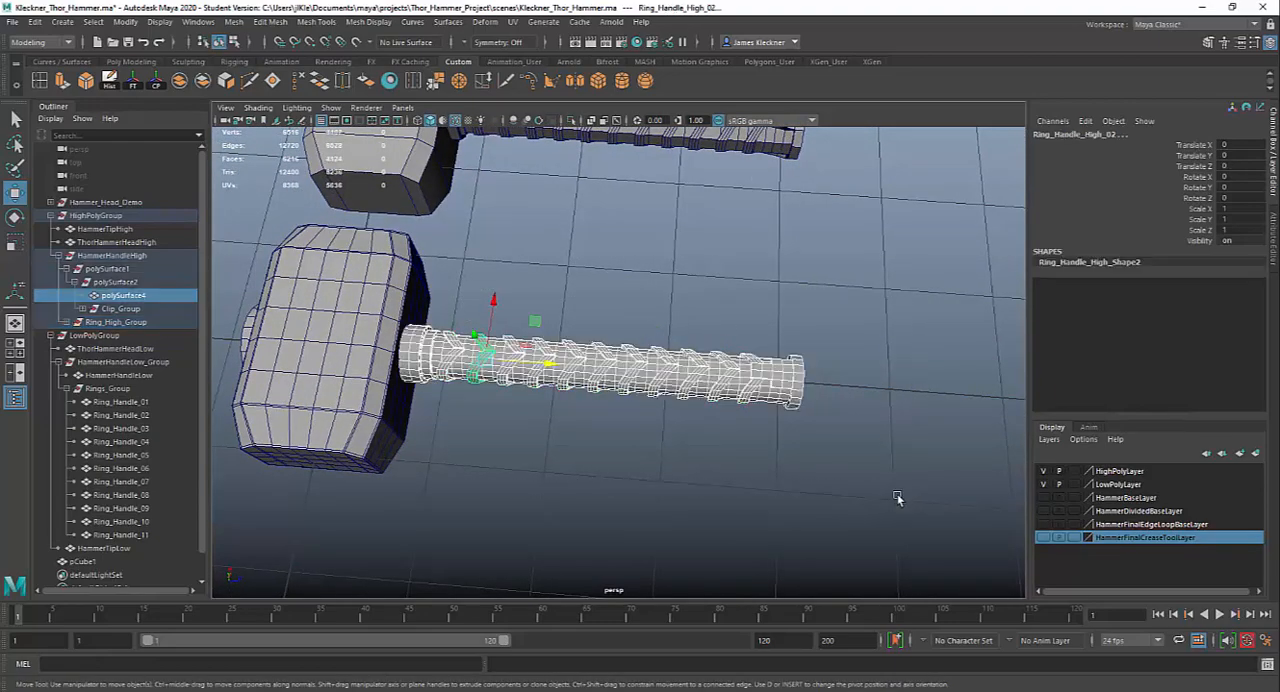
click(783, 475)
alt+drag(791, 500, 834, 483)
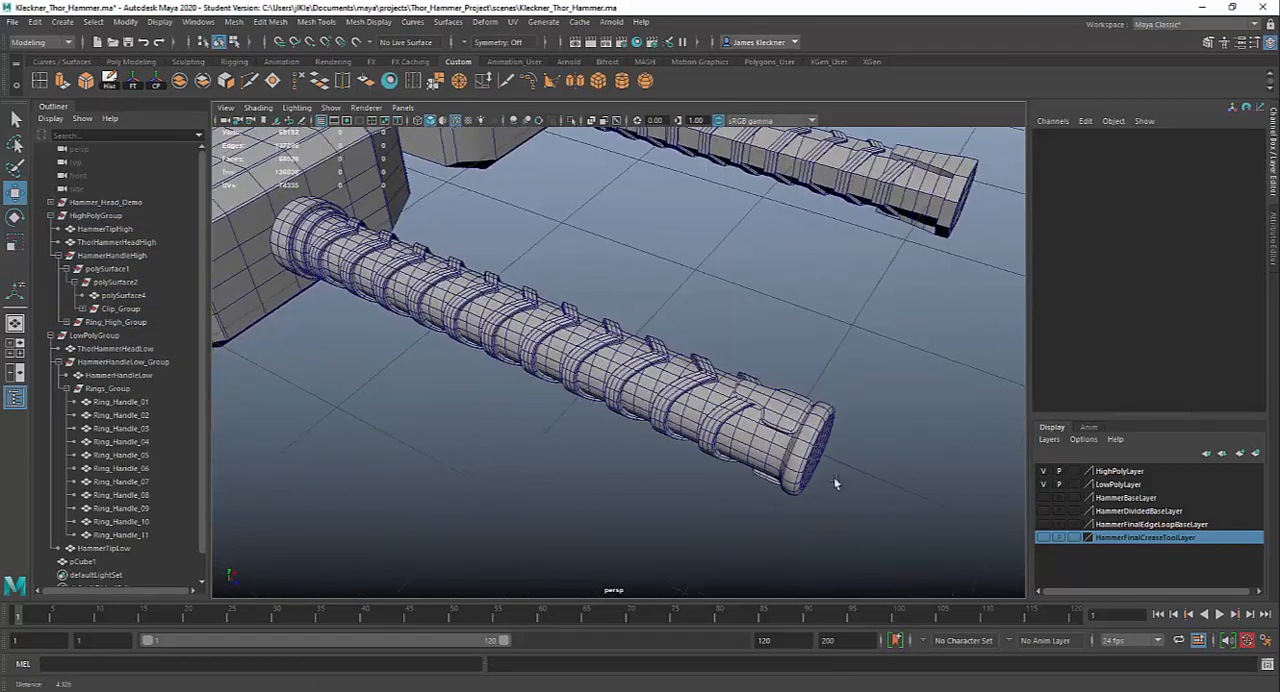
alt+right_drag(834, 483, 905, 521)
alt+middle_drag(905, 521, 798, 504)
Select the mirrored clip plate on the pommel and examine how its smoothed edges sit against the handle
click(800, 462)
alt+drag(800, 462, 577, 496)
alt+right_drag(577, 496, 808, 560)
alt+drag(548, 514, 523, 420)
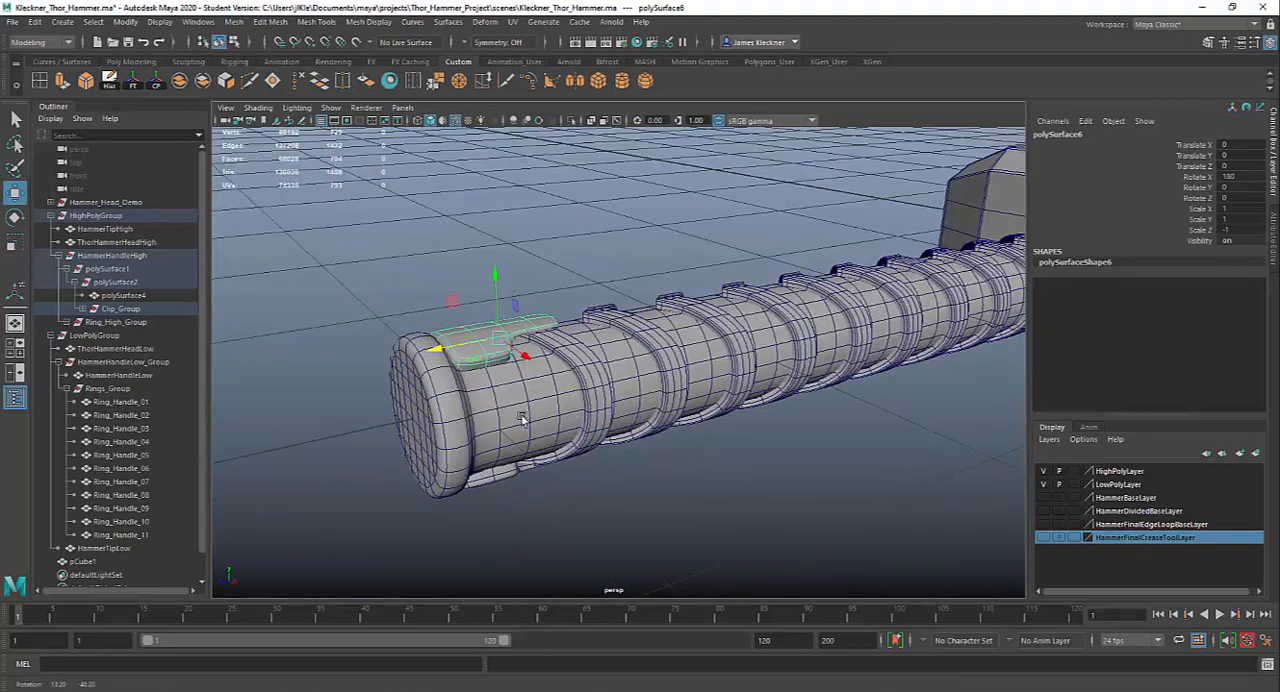
alt+middle_drag(523, 420, 649, 449)
alt+right_drag(649, 449, 733, 517)
alt+drag(733, 517, 557, 457)
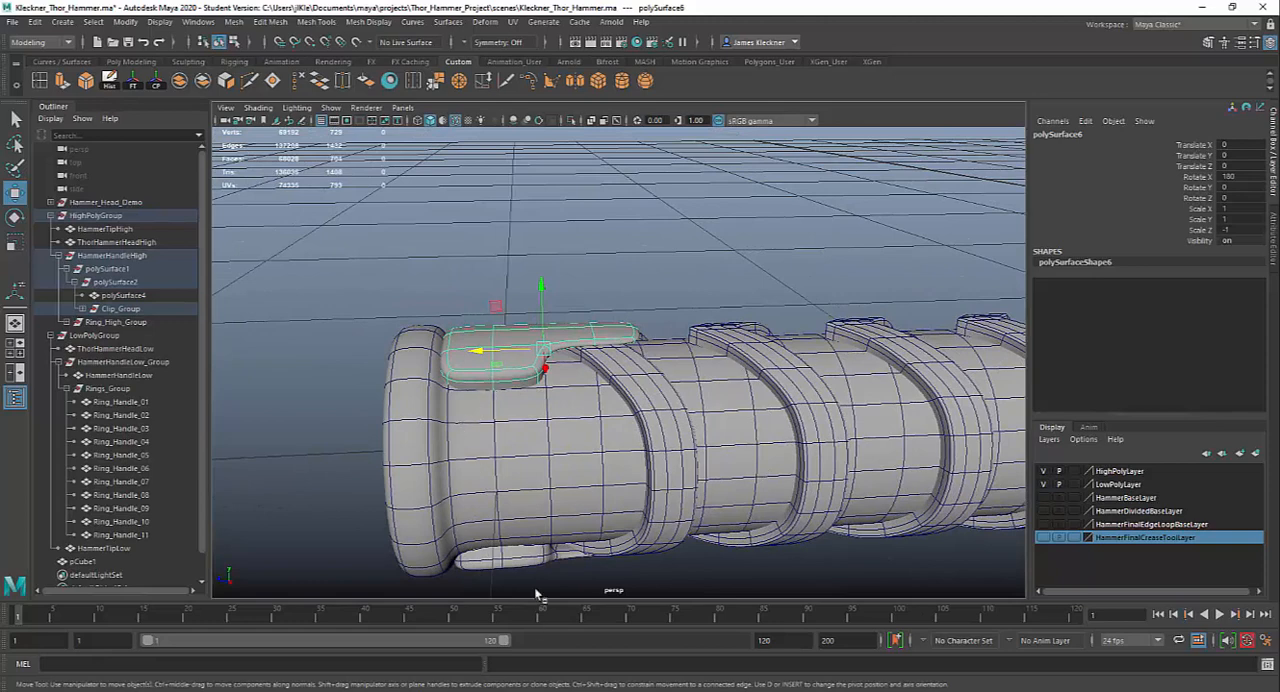
Turn off smooth preview on the clip plate and insert edge loops near its pommel end and along both outer side edges
alt+drag(551, 414, 591, 451)
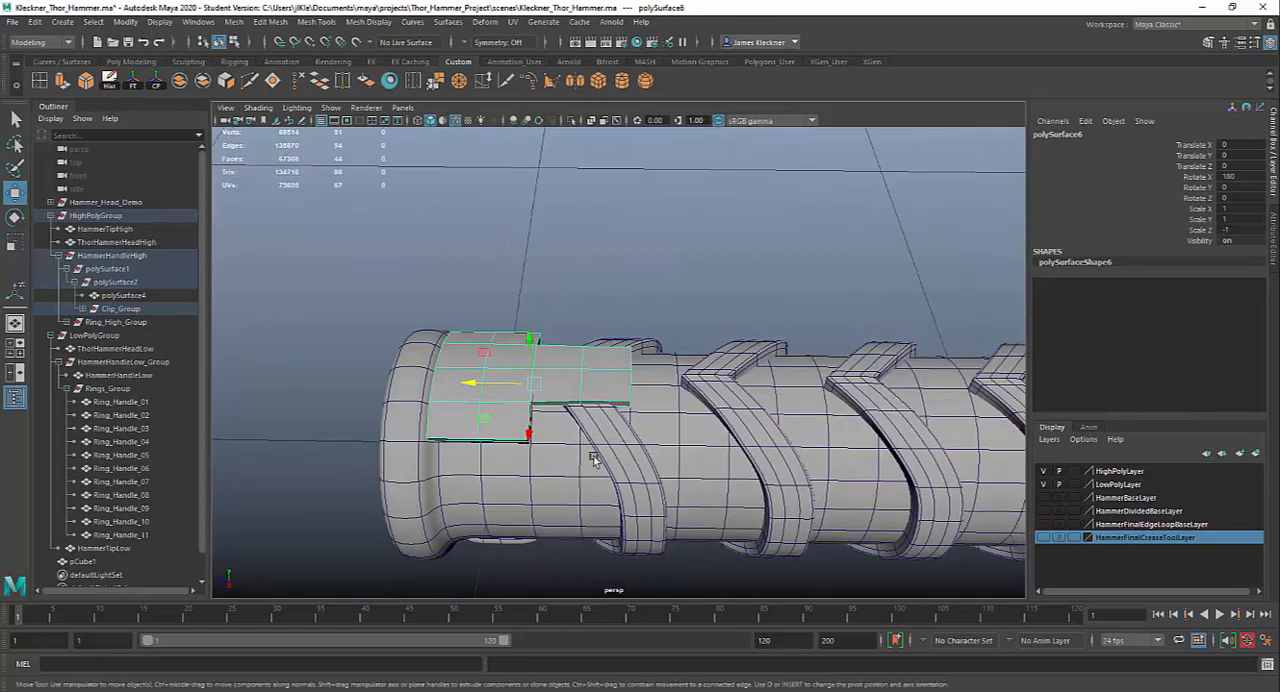
alt+right_drag(591, 451, 709, 447)
alt+drag(709, 447, 576, 356)
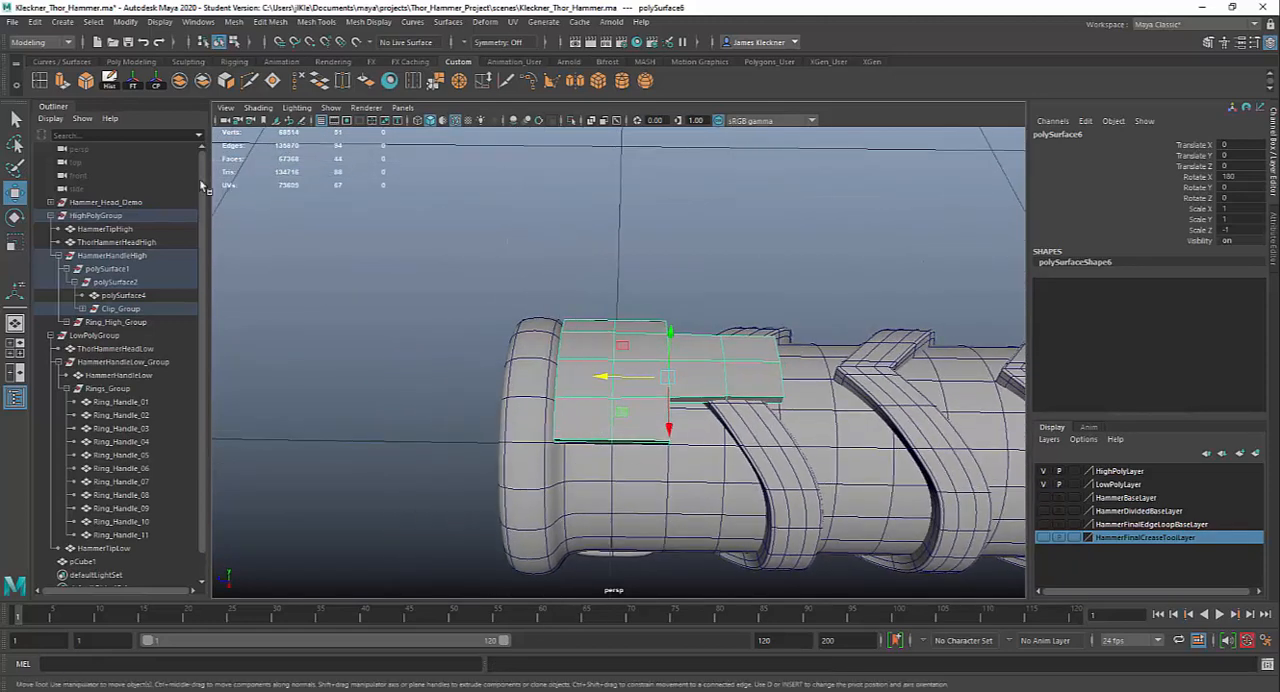
click(40, 83)
alt+drag(651, 457, 653, 420)
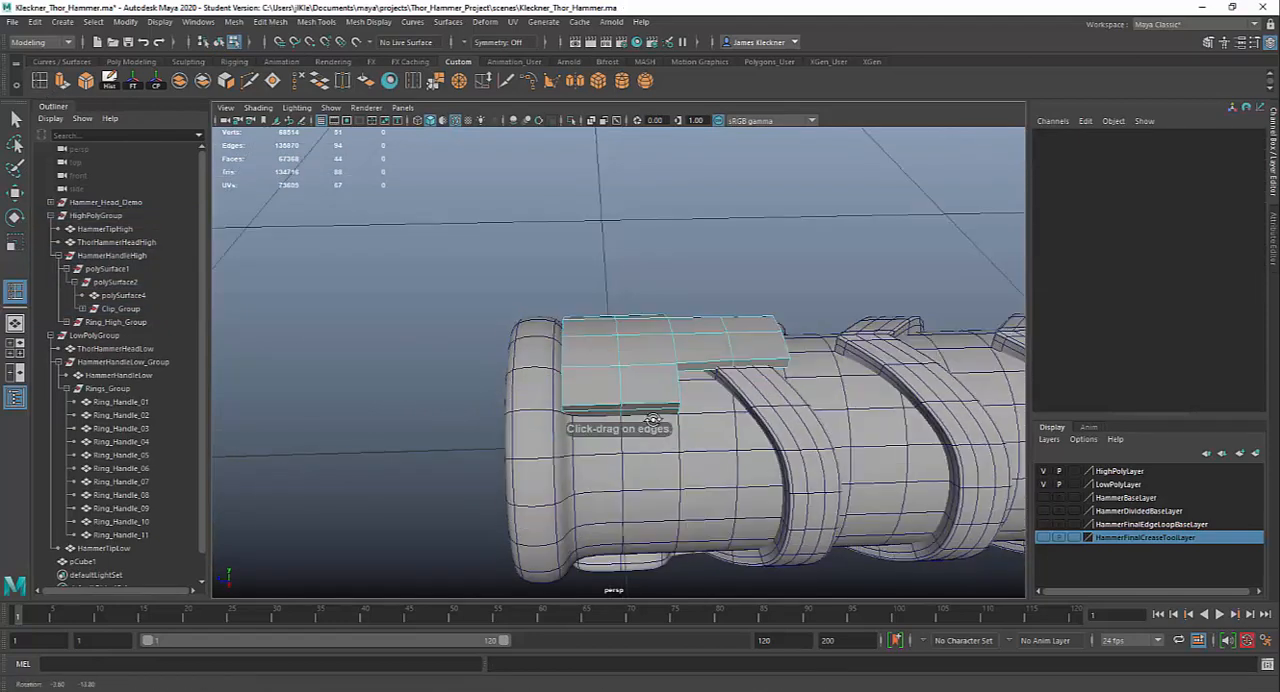
alt+right_drag(653, 420, 716, 434)
alt+drag(580, 426, 609, 378)
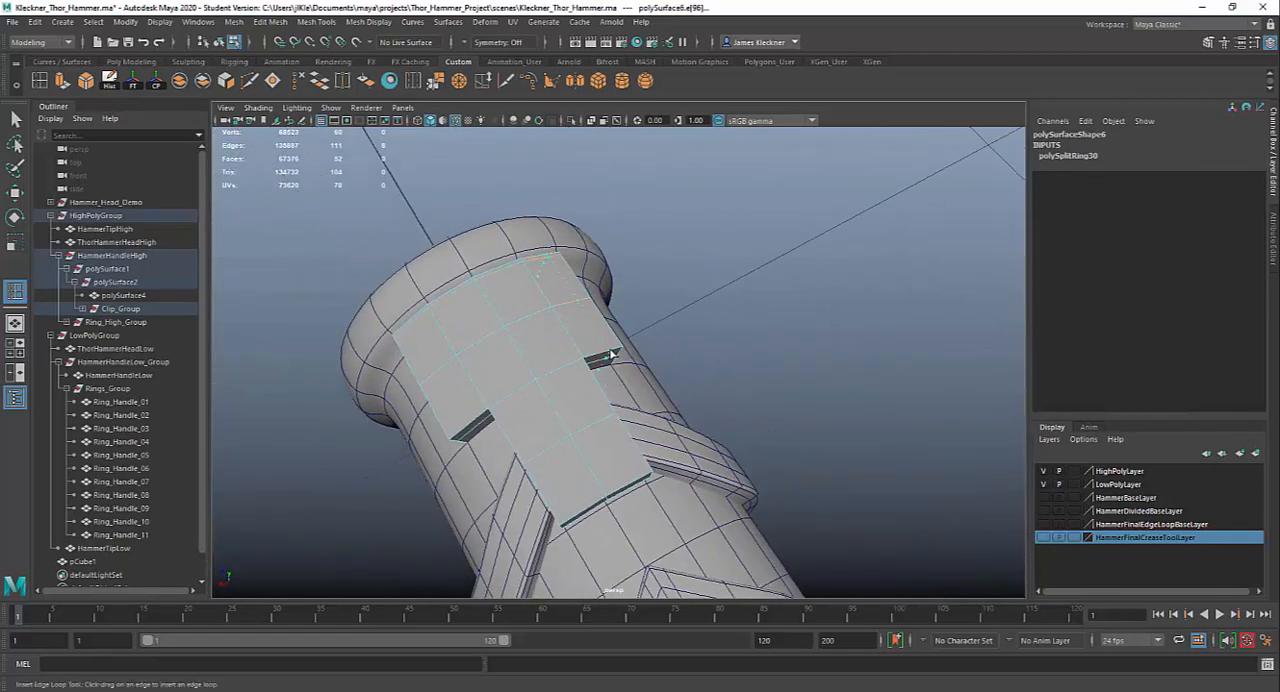
click(618, 353)
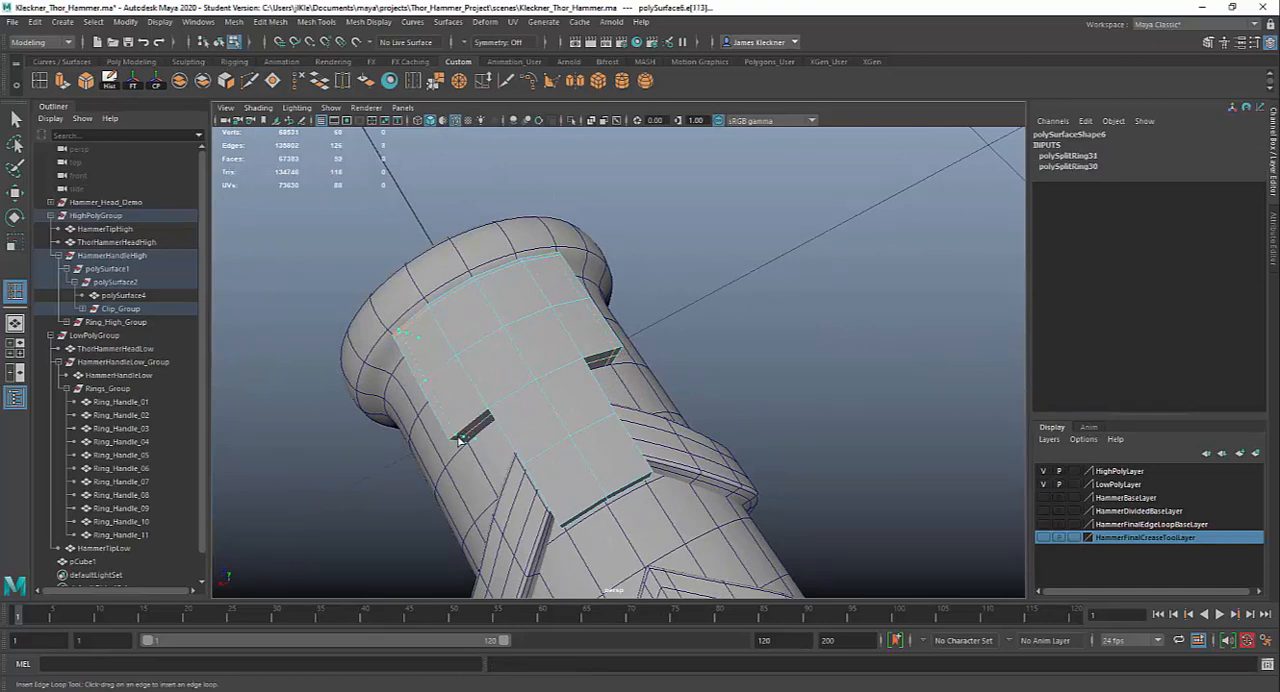
click(460, 440)
alt+drag(604, 477, 557, 435)
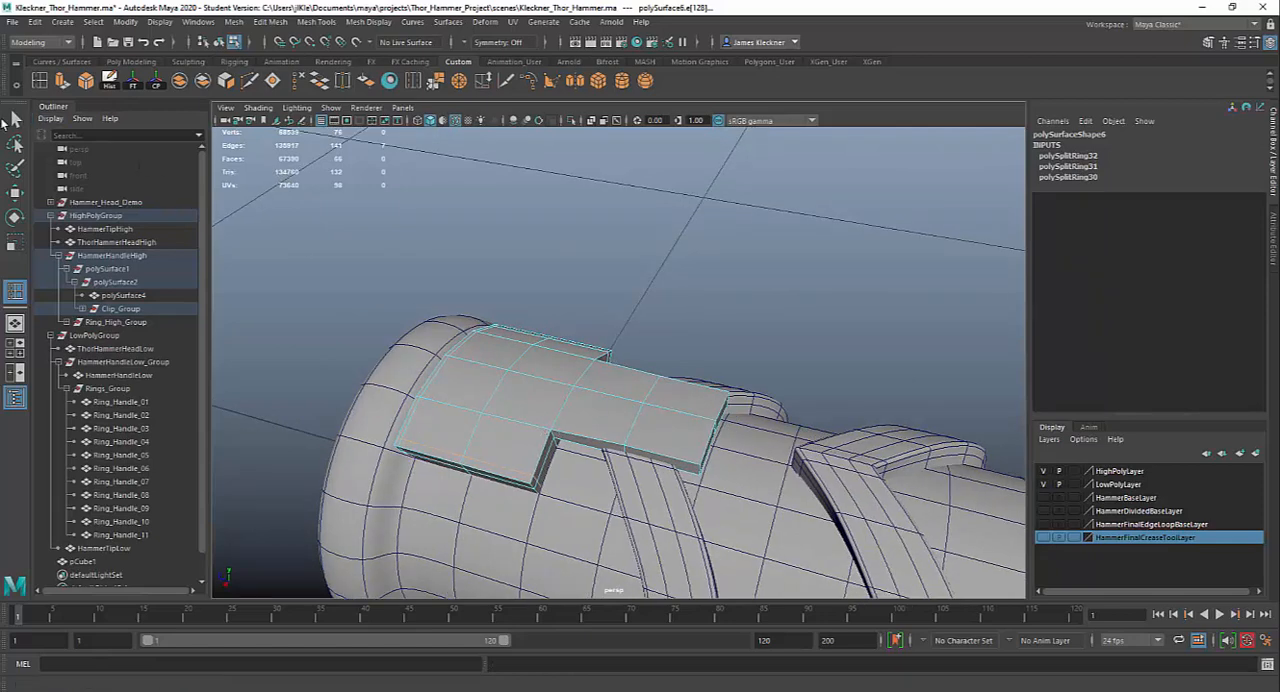
Preview the clip plate smoothed and compare its outline with the hammer reference photo in Photoshop
key(q)
right_drag(514, 372, 534, 400)
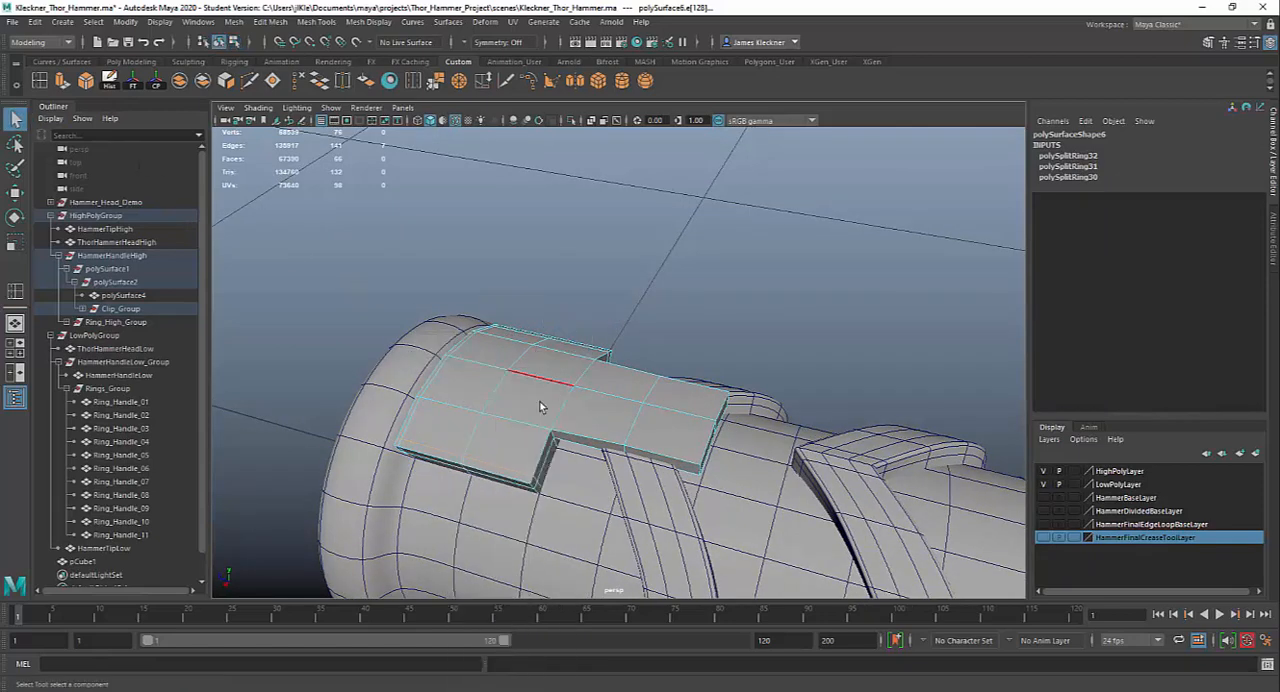
alt+drag(740, 497, 790, 516)
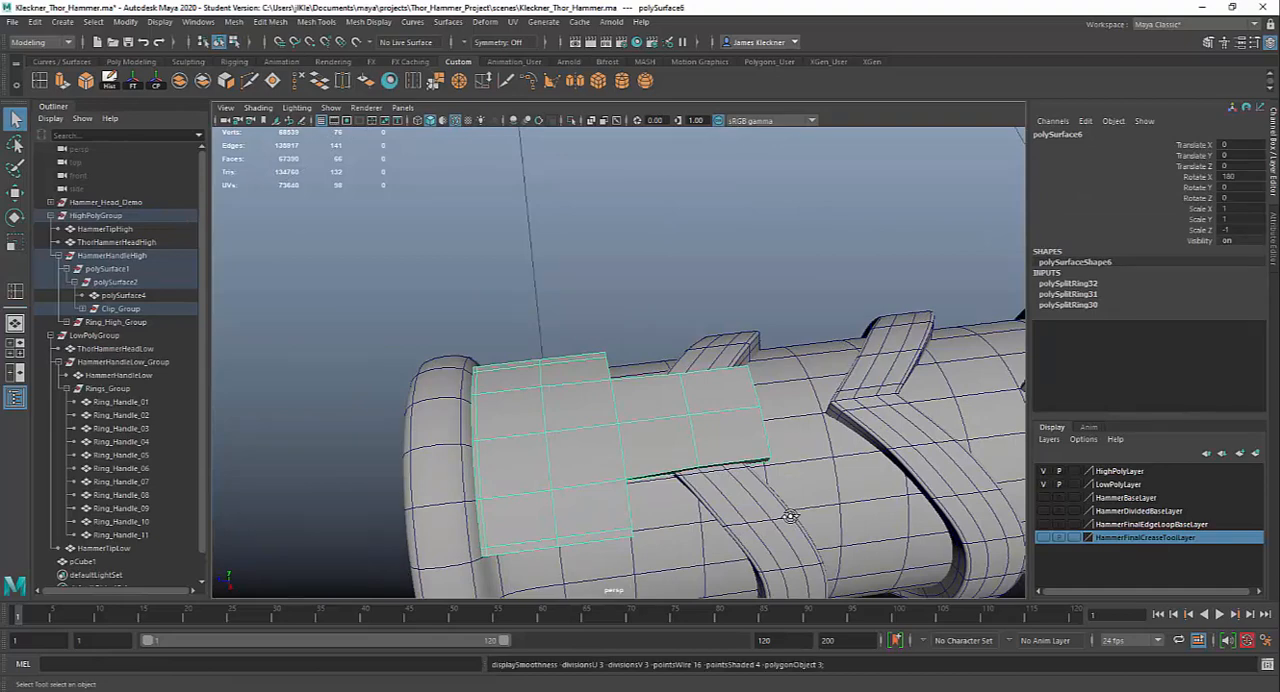
alt+drag(611, 474, 704, 464)
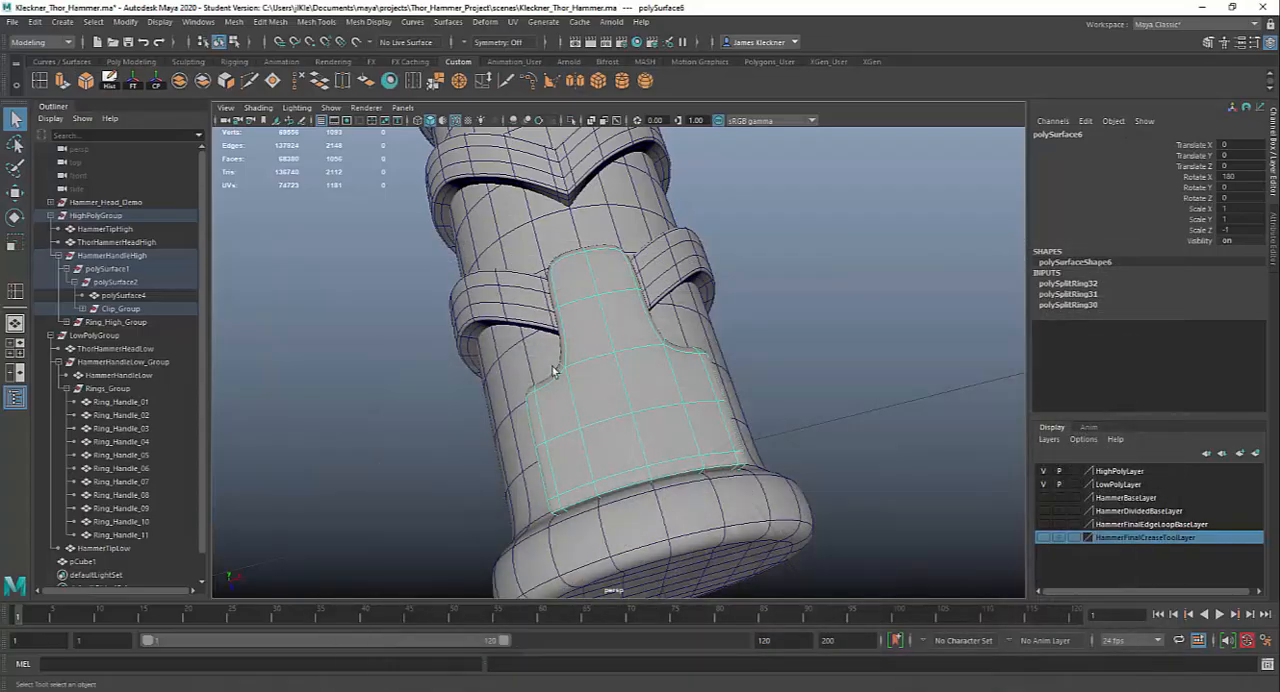
mouse_move(556, 372)
alt+mouse_down()
mouse_move(543, 403)
mouse_move(543, 366)
alt+mouse_up()
click(543, 403)
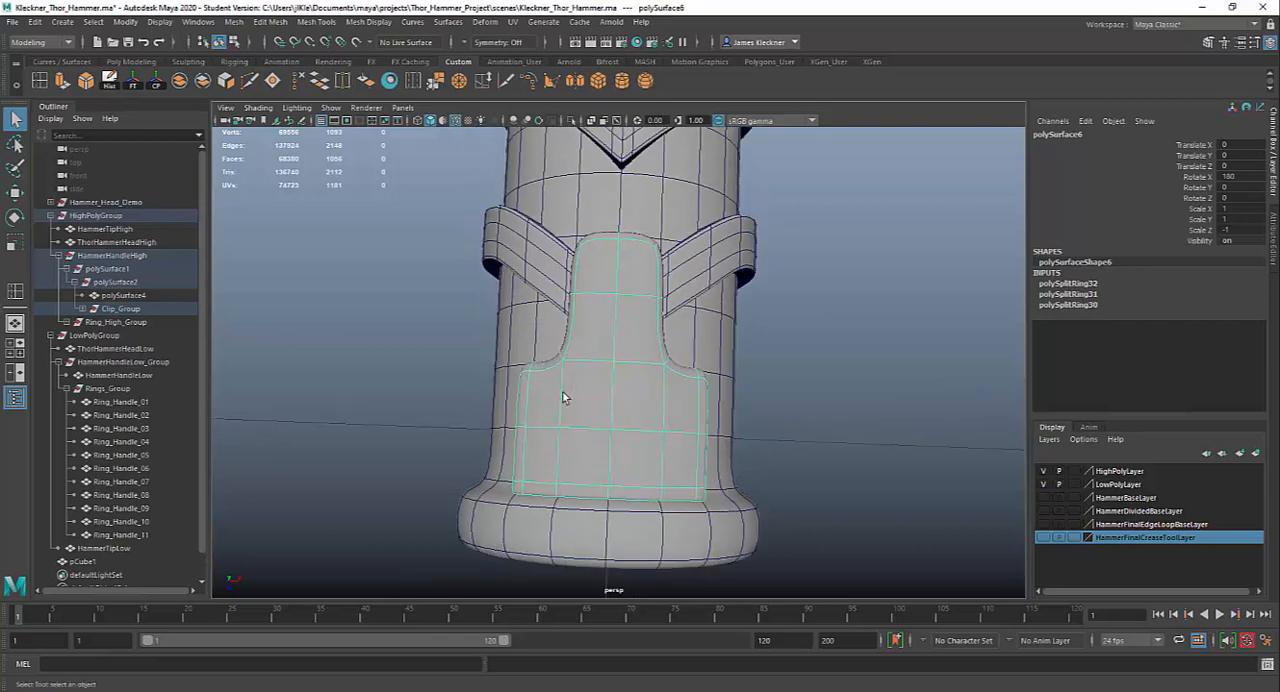
Return the clip plate to its unsmoothed display and isolate it in the view
key(1)
alt+drag(651, 416, 655, 429)
alt+drag(708, 390, 678, 402)
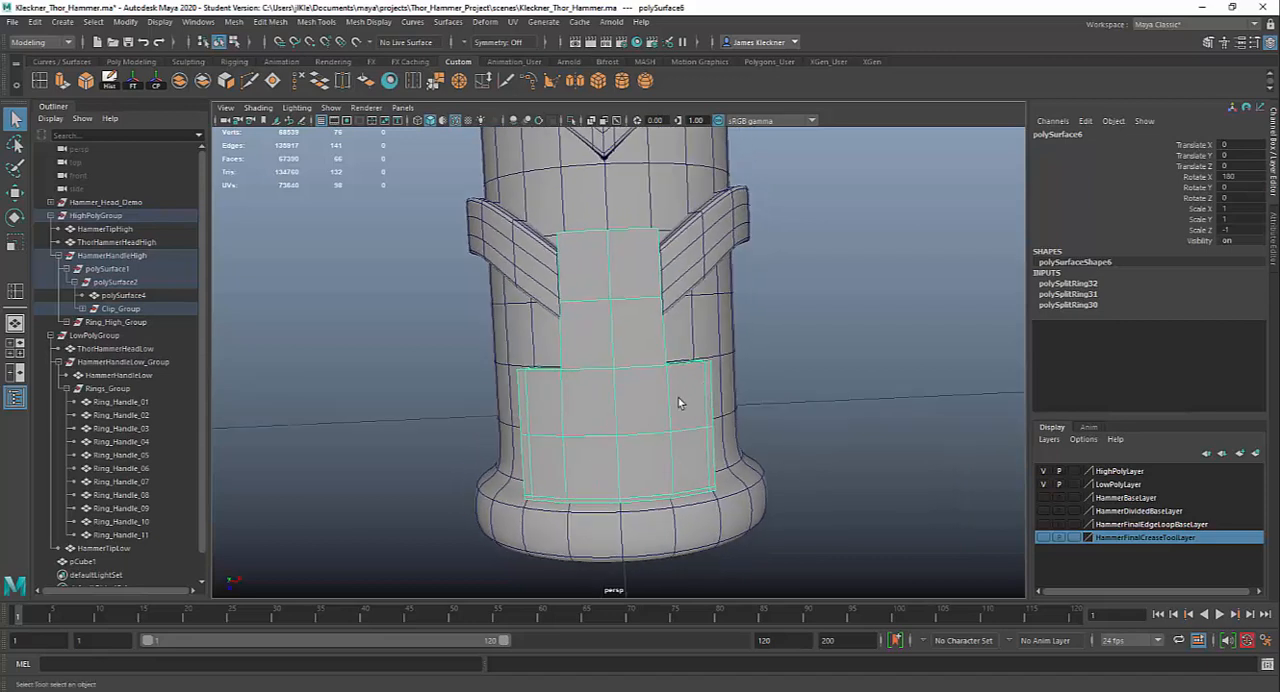
click(571, 121)
alt+drag(717, 400, 711, 408)
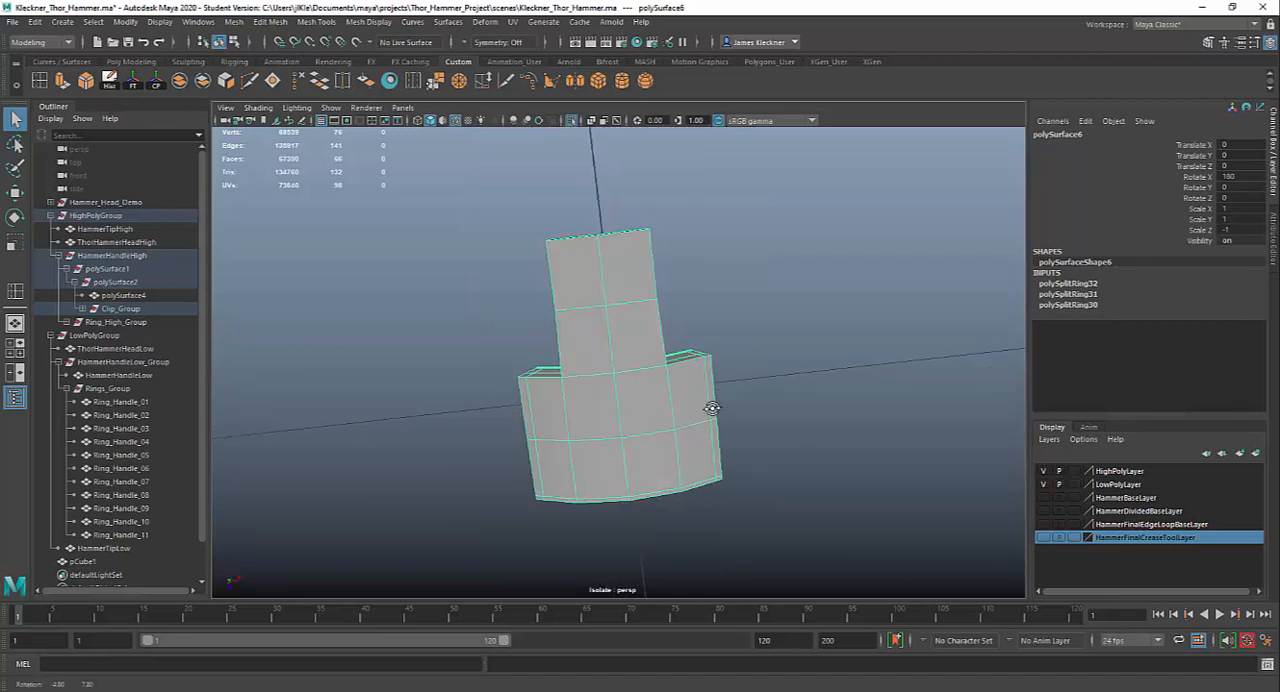
Move the outer corner vertices of both clip plate shoulders toward the pommel end to make the steps slope
right_drag(708, 370, 696, 367)
drag(714, 371, 725, 390)
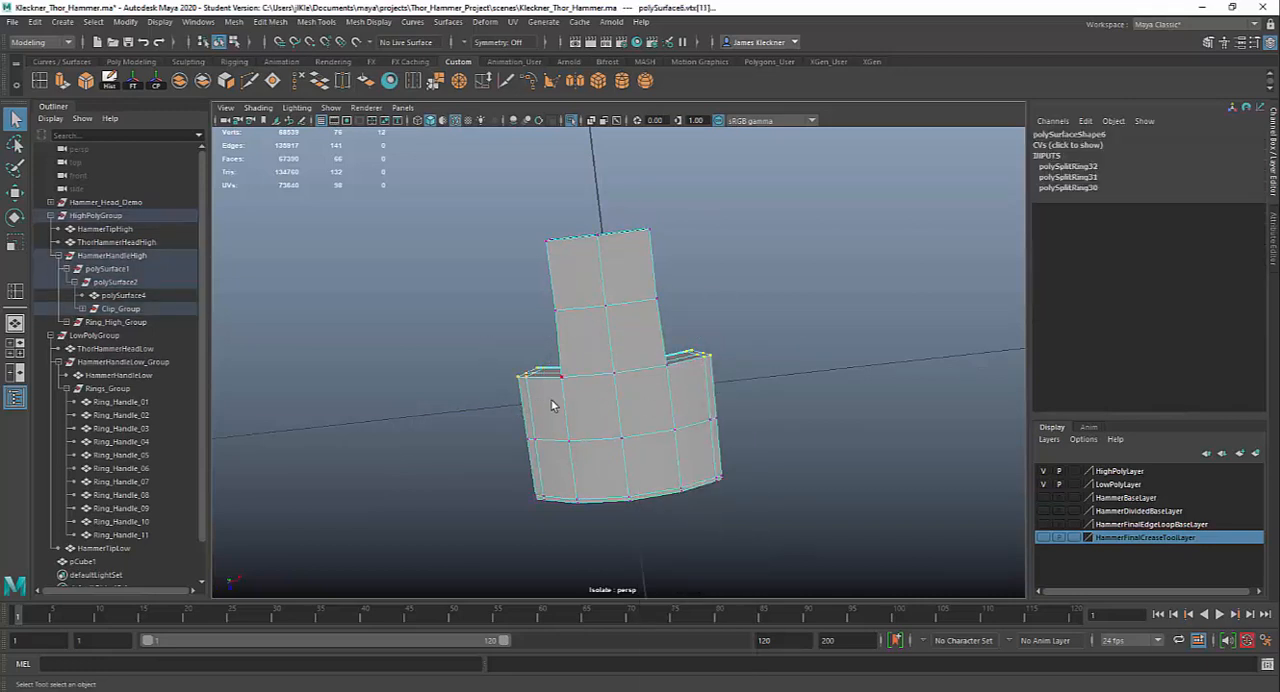
key(w)
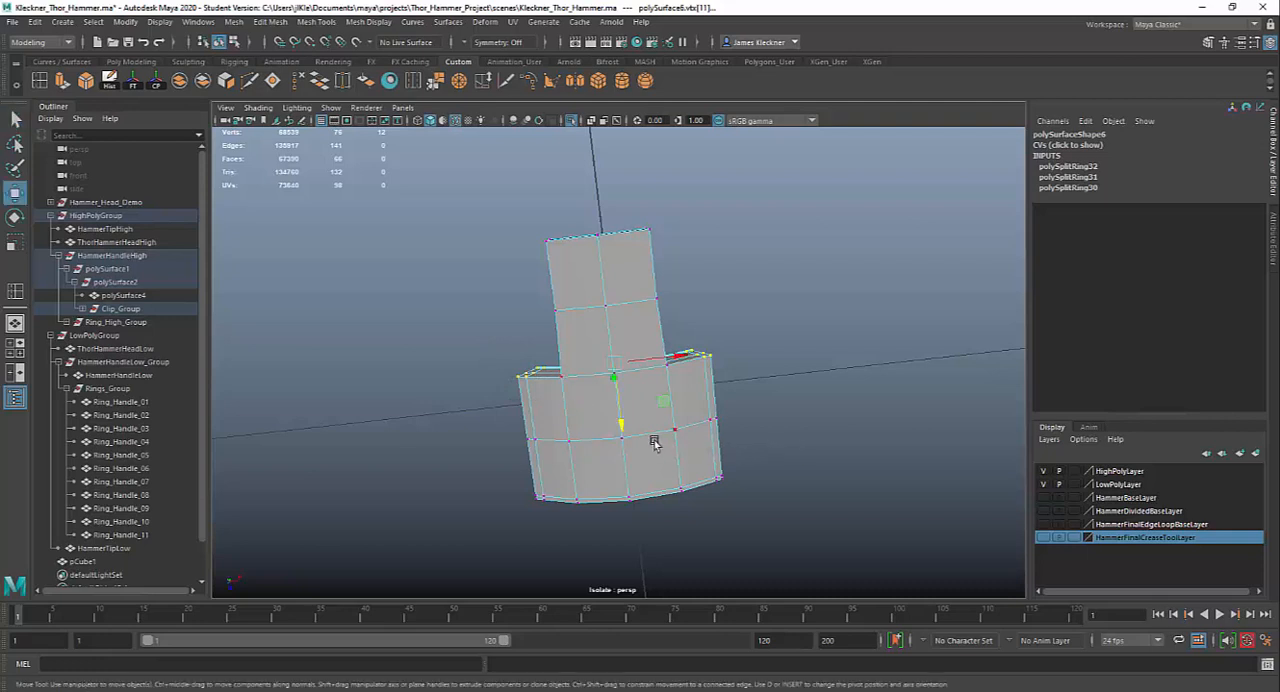
drag(622, 428, 823, 364)
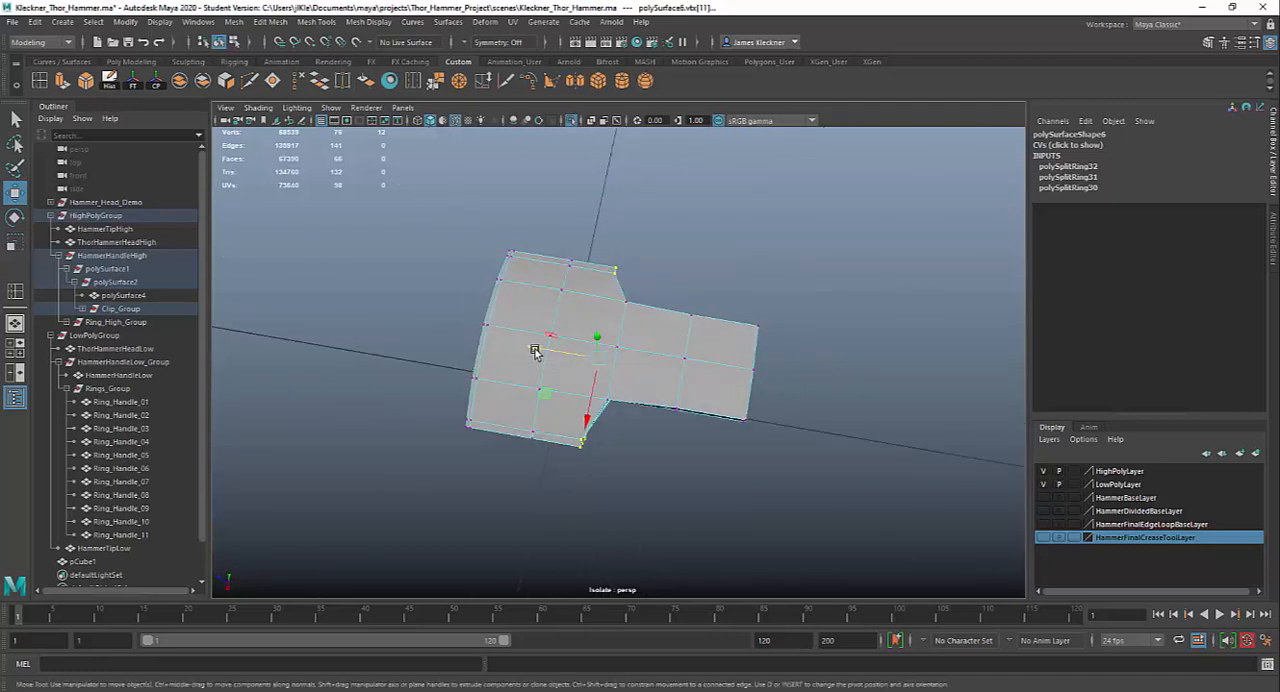
drag(535, 352, 526, 350)
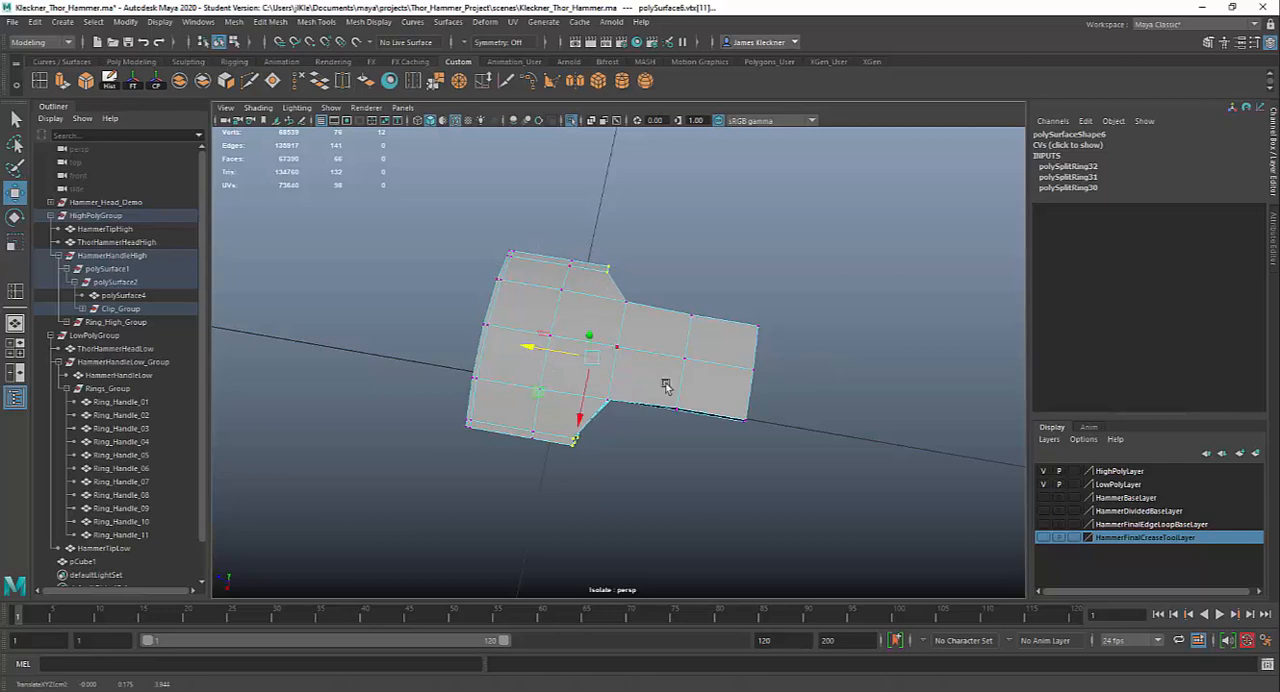
alt+drag(665, 386, 587, 376)
alt+drag(695, 373, 574, 474)
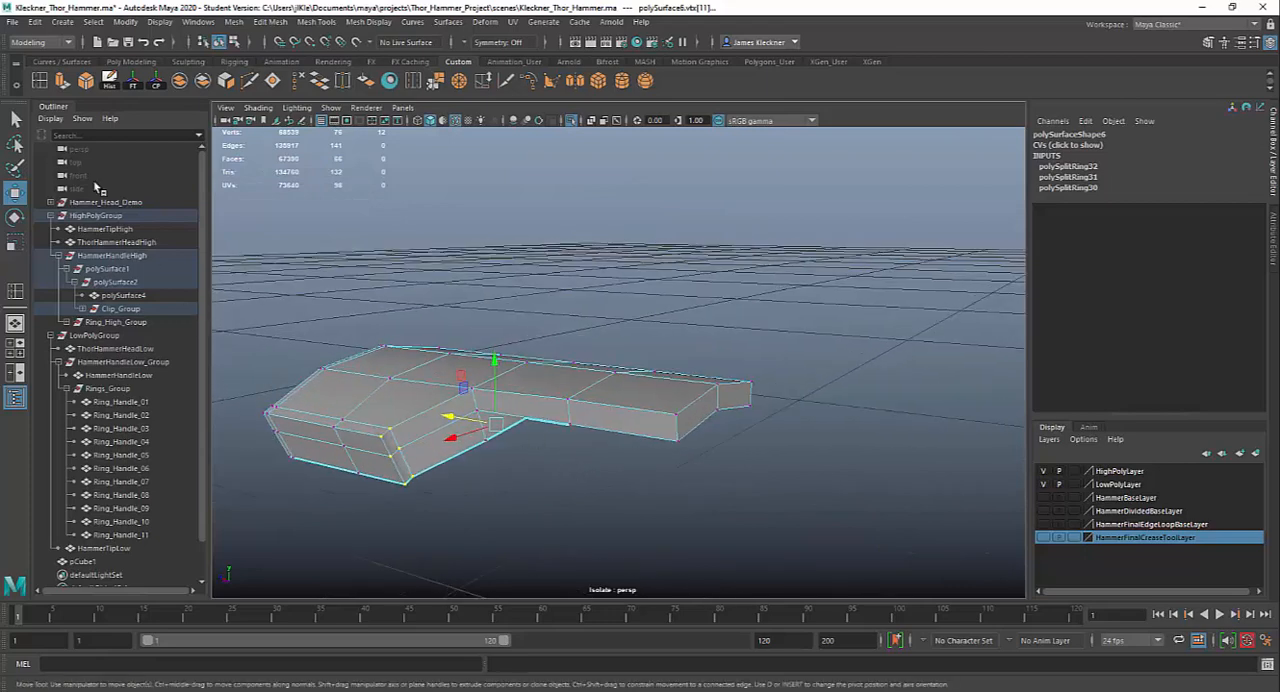
Insert an edge loop around the clip plate's side walls, running parallel to its upper face
click(39, 81)
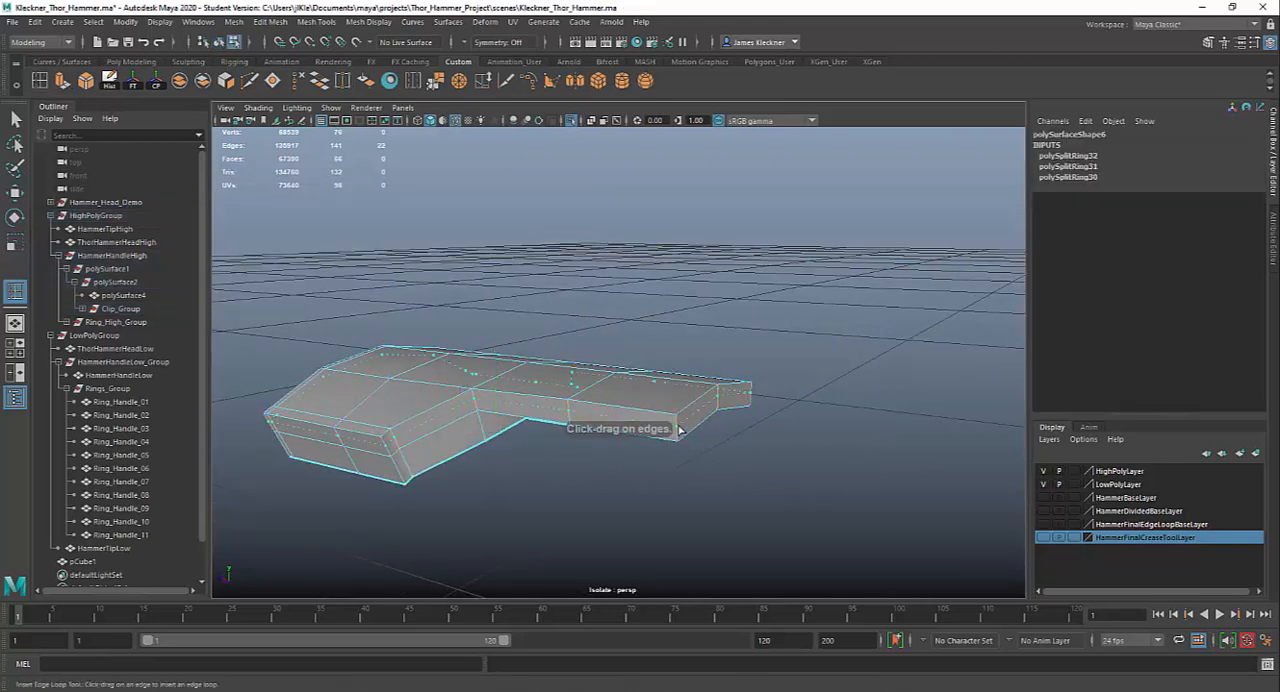
click(679, 427)
alt+drag(593, 445, 491, 423)
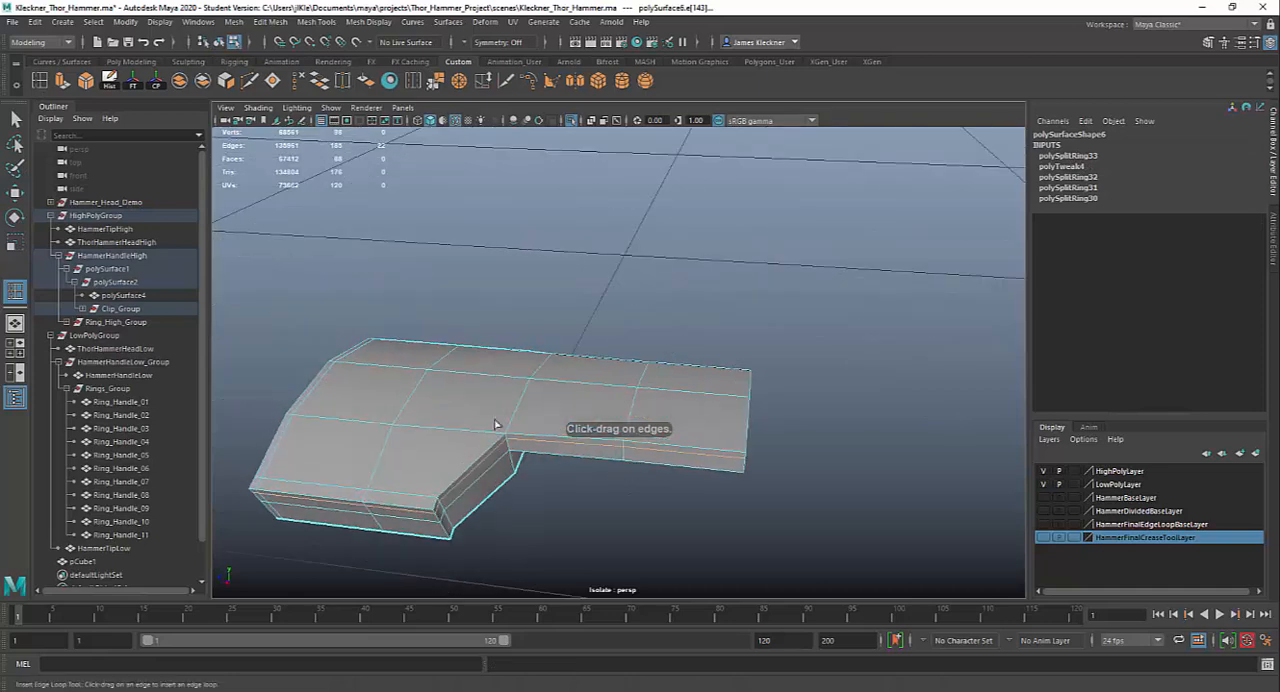
Return the clip plate to object selection and display it with smooth preview to check its rounded outline
click(16, 119)
right_drag(495, 383, 562, 327)
alt+drag(543, 455, 527, 483)
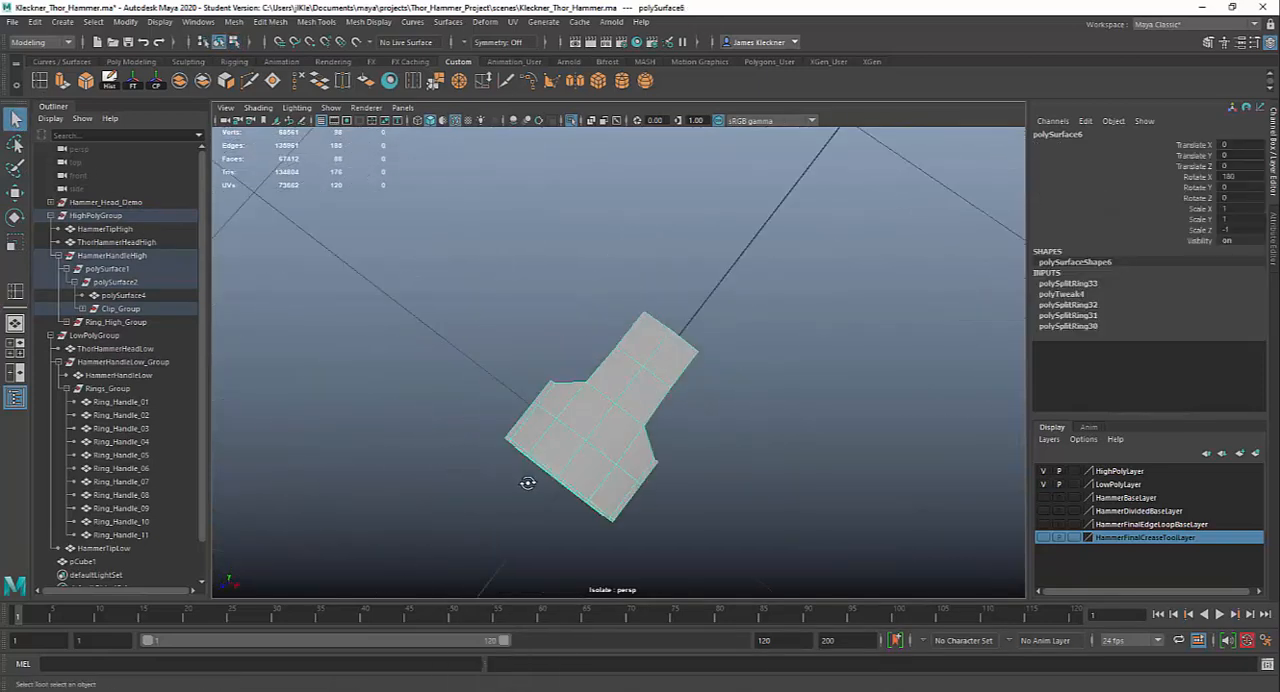
key(3)
alt+drag(633, 508, 699, 497)
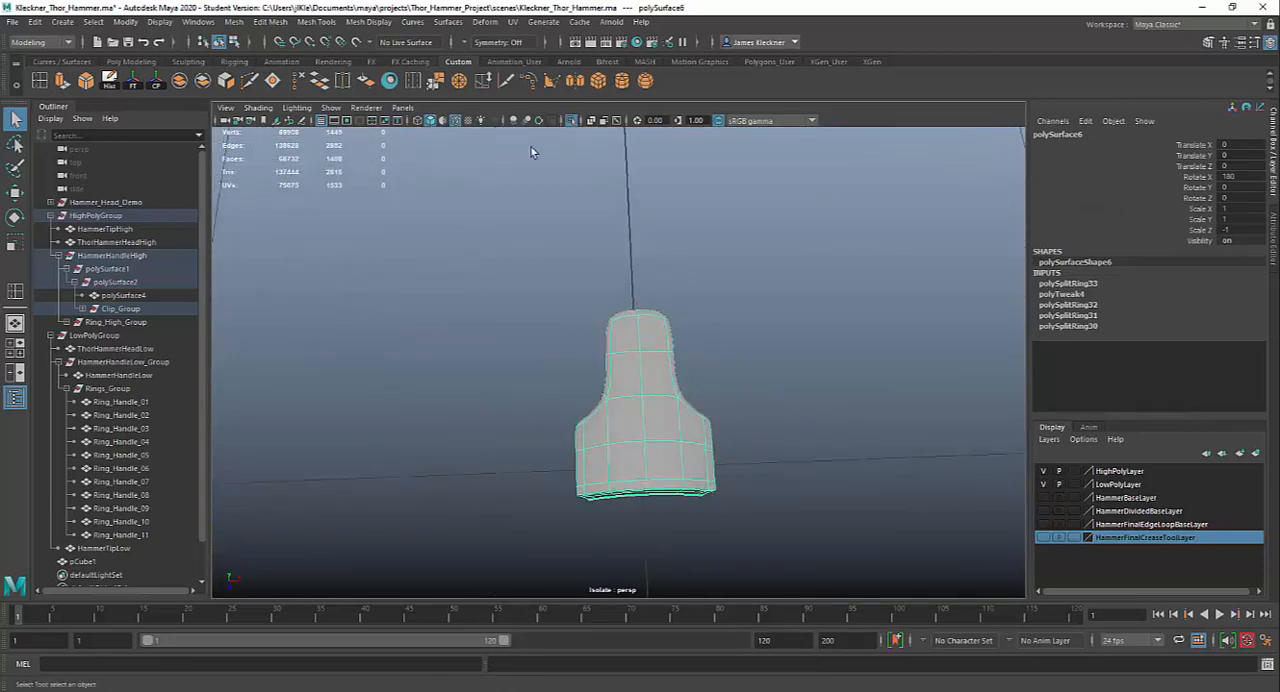
Leave isolated view and delete the old clip plate on the underside of the high-poly pommel
click(571, 120)
alt+drag(746, 363, 580, 474)
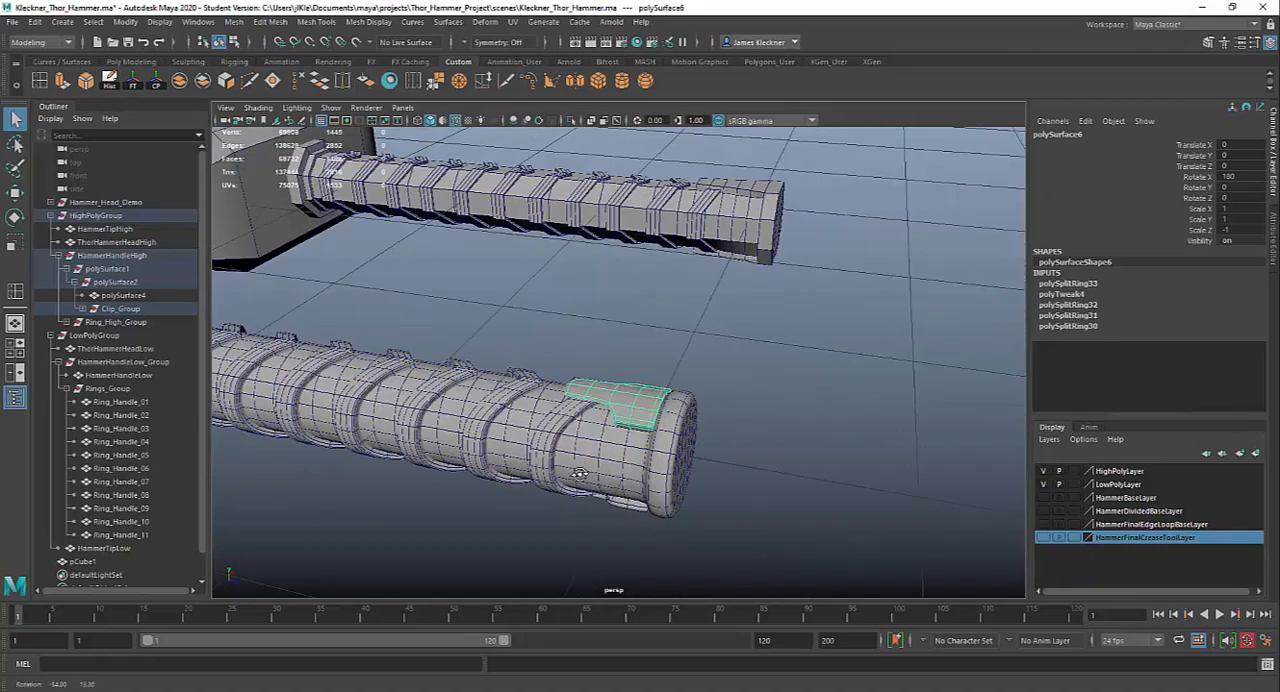
click(619, 507)
click(621, 514)
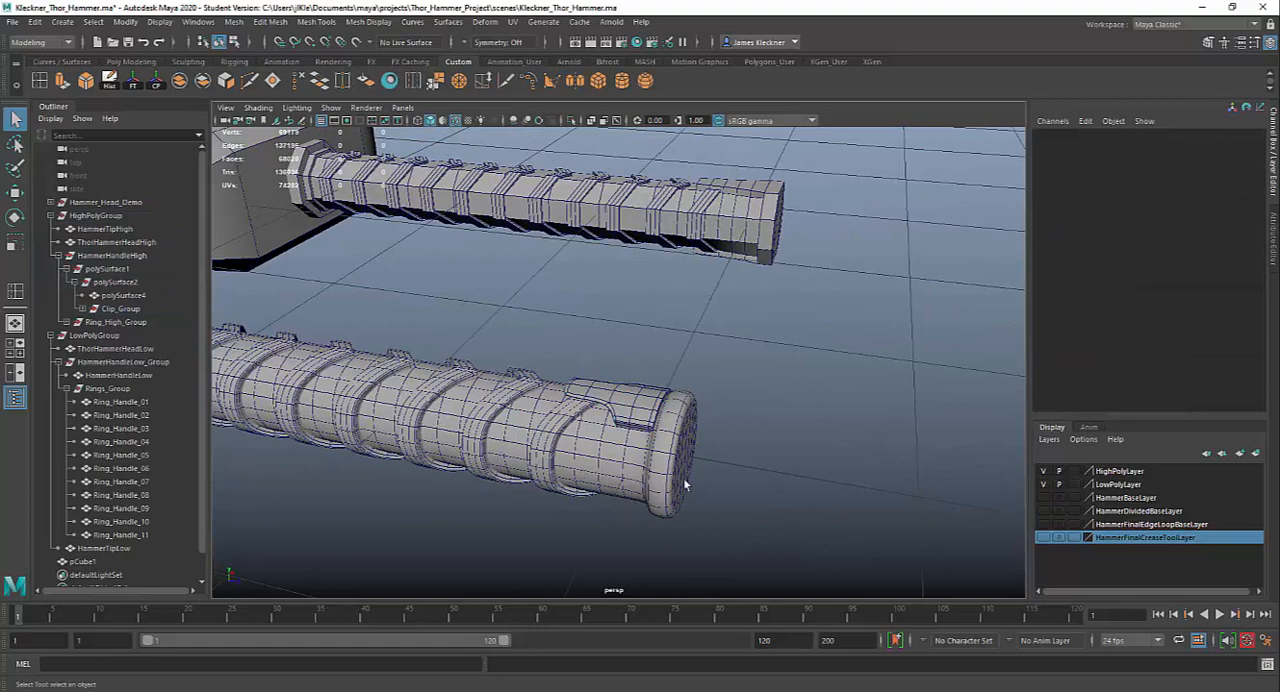
Examine the high-poly hammer's head, tip and handle alongside the low-poly hammer from several angles
mouse_move(716, 487)
alt+mouse_down()
mouse_move(569, 449)
mouse_move(686, 457)
mouse_move(643, 444)
mouse_move(563, 523)
mouse_move(500, 437)
mouse_move(544, 433)
mouse_move(597, 505)
mouse_move(611, 476)
mouse_move(717, 457)
mouse_move(750, 383)
mouse_move(707, 483)
mouse_move(737, 474)
mouse_move(707, 474)
mouse_move(715, 440)
mouse_move(729, 470)
alt+mouse_up()
drag(494, 397, 637, 397)
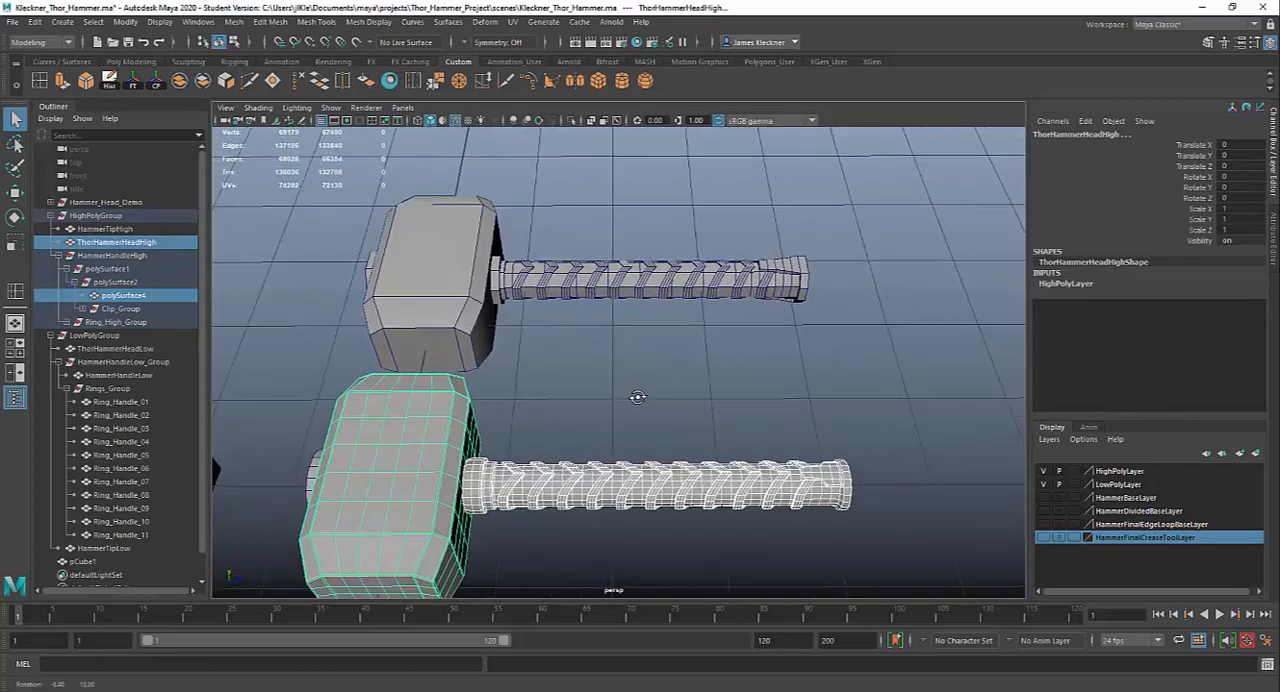
drag(612, 288, 787, 391)
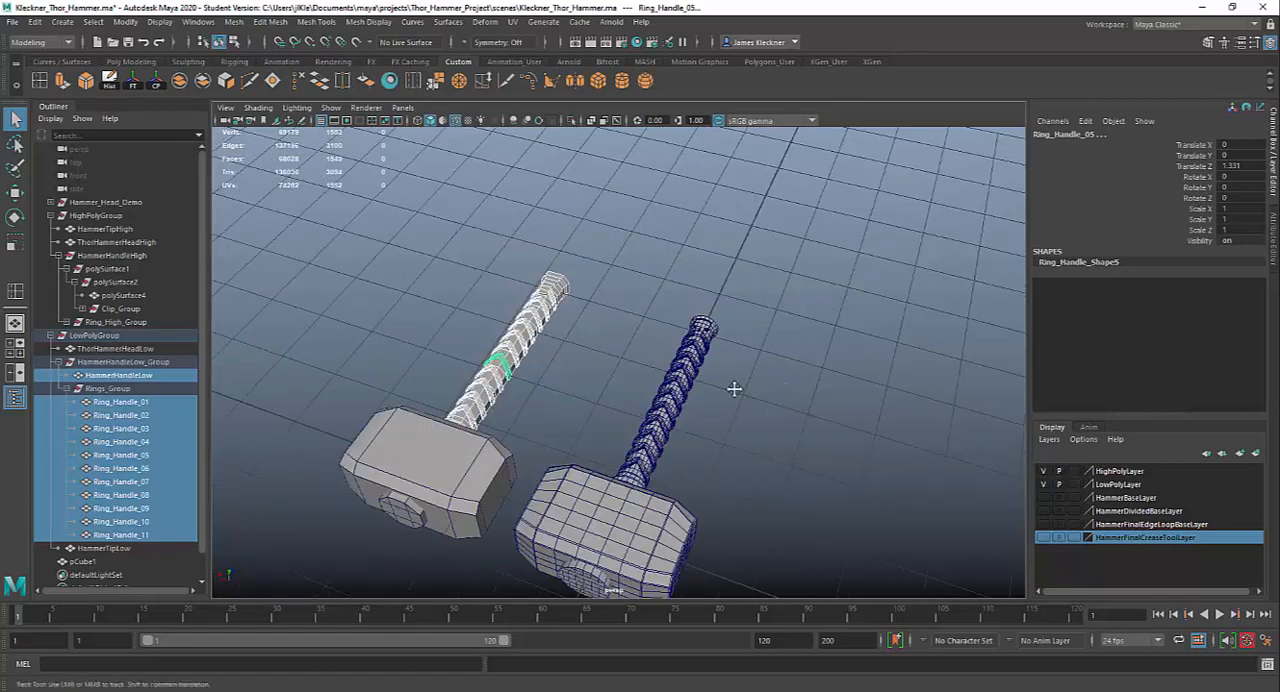
alt+middle_drag(734, 389, 790, 260)
alt+right_drag(760, 400, 800, 500)
click(715, 479)
alt+drag(668, 515, 670, 540)
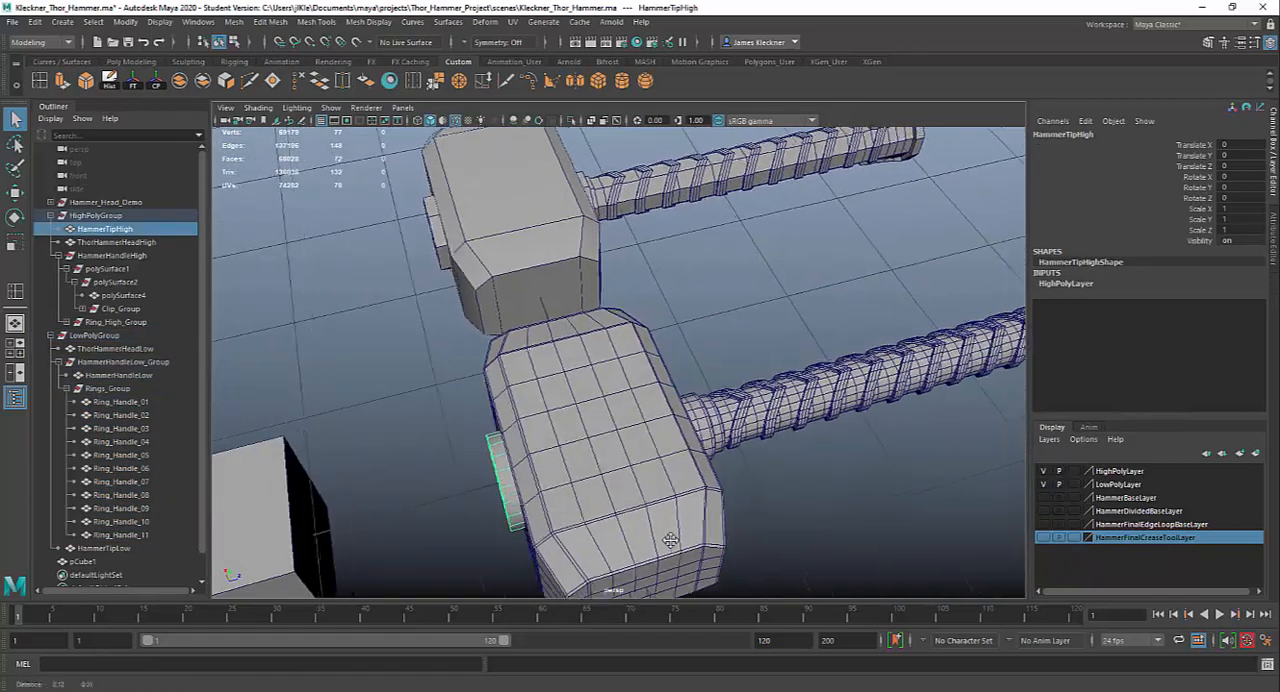
alt+middle_drag(671, 540, 653, 542)
alt+right_drag(902, 486, 764, 399)
alt+middle_drag(764, 399, 685, 429)
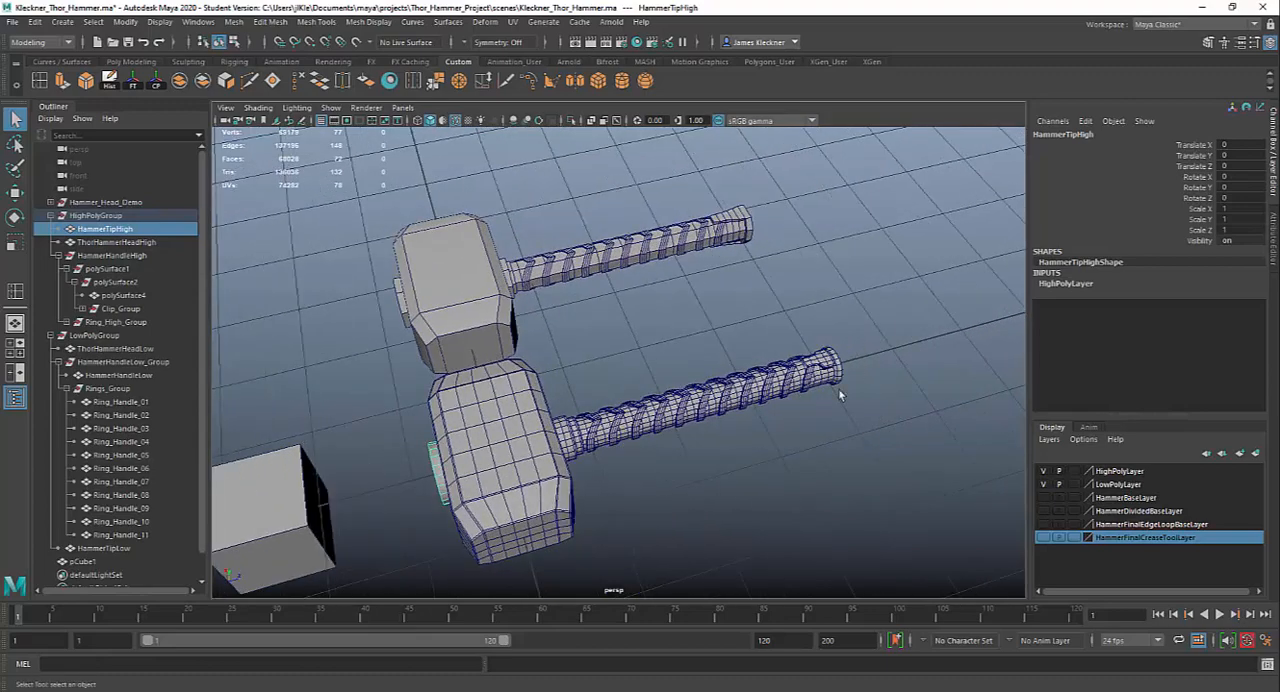
alt+drag(838, 392, 790, 370)
Delete the leftover cube beside the hammer heads
click(797, 265)
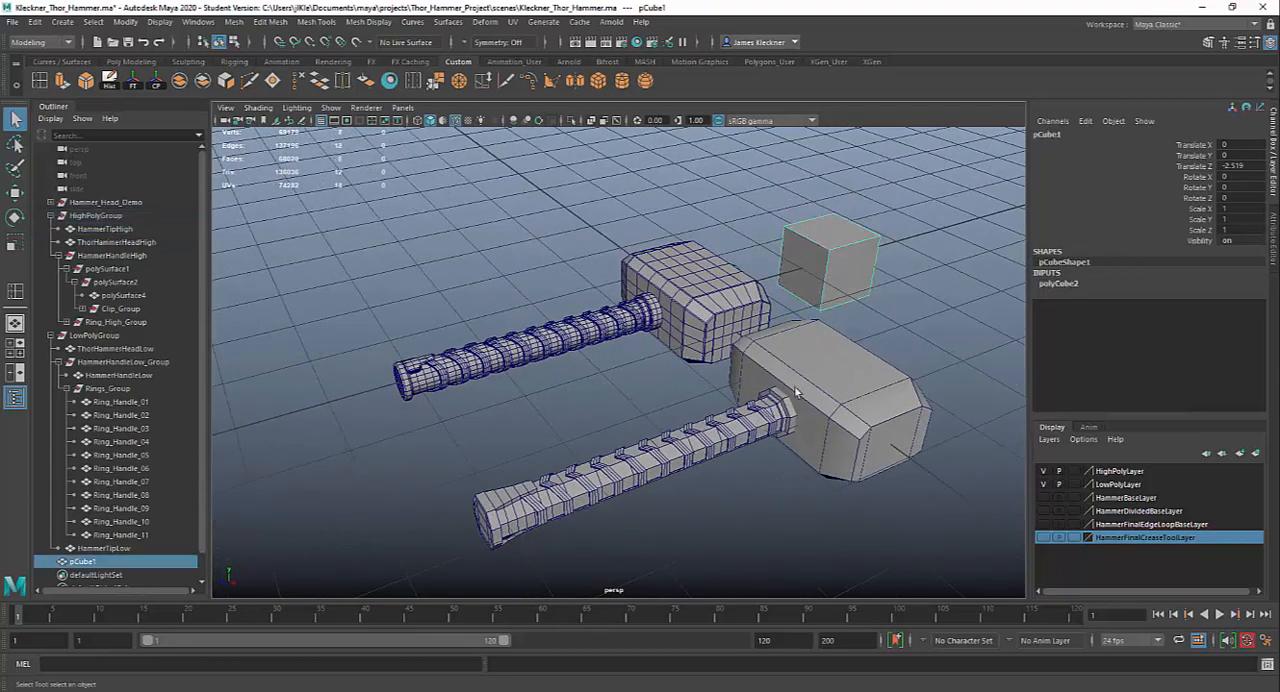
key(Delete)
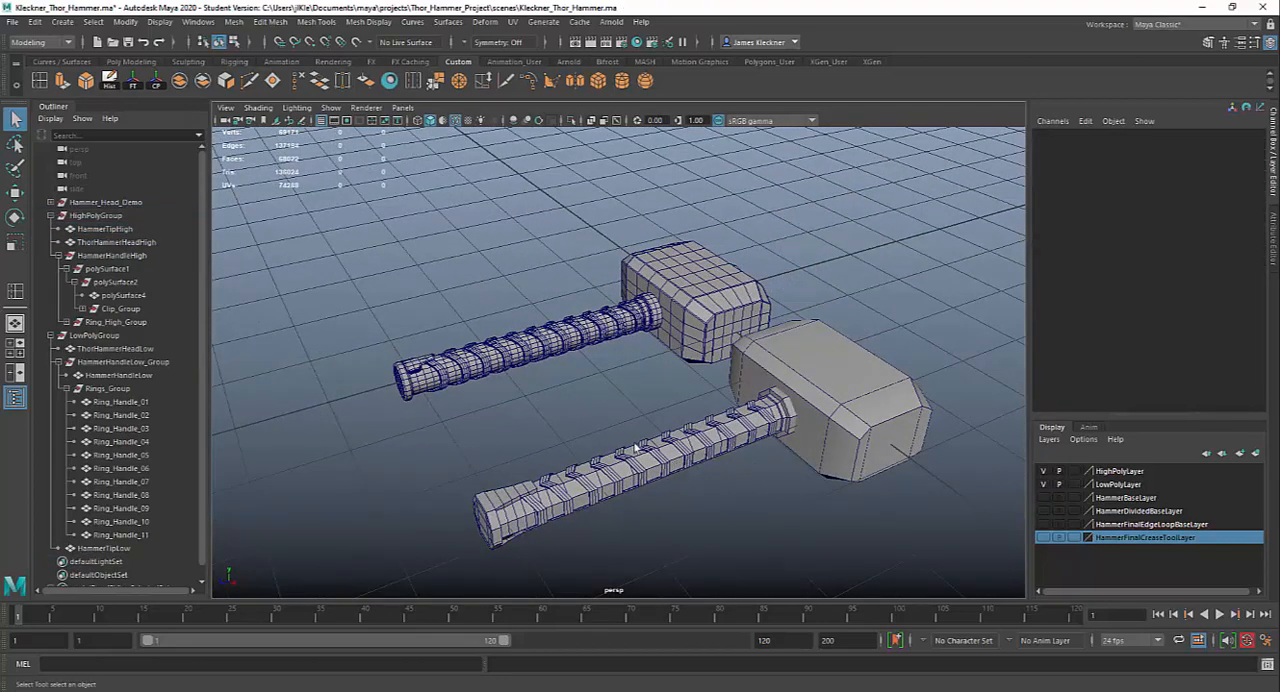
alt+drag(636, 447, 752, 430)
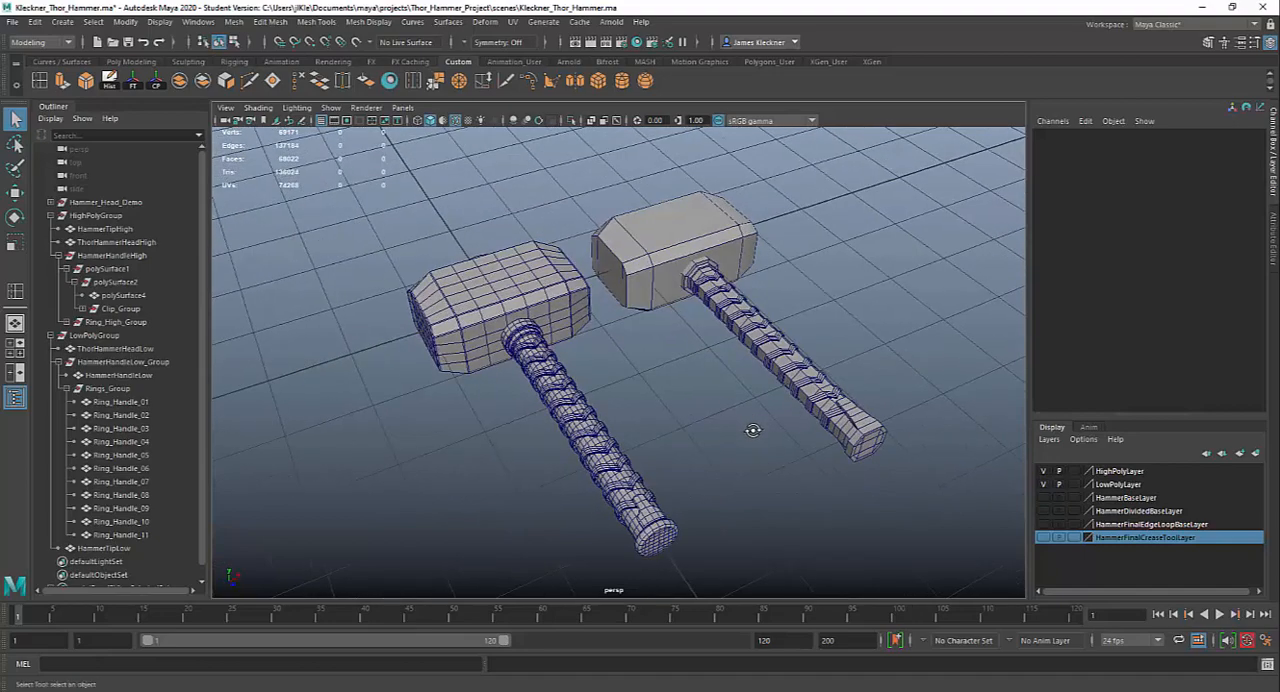